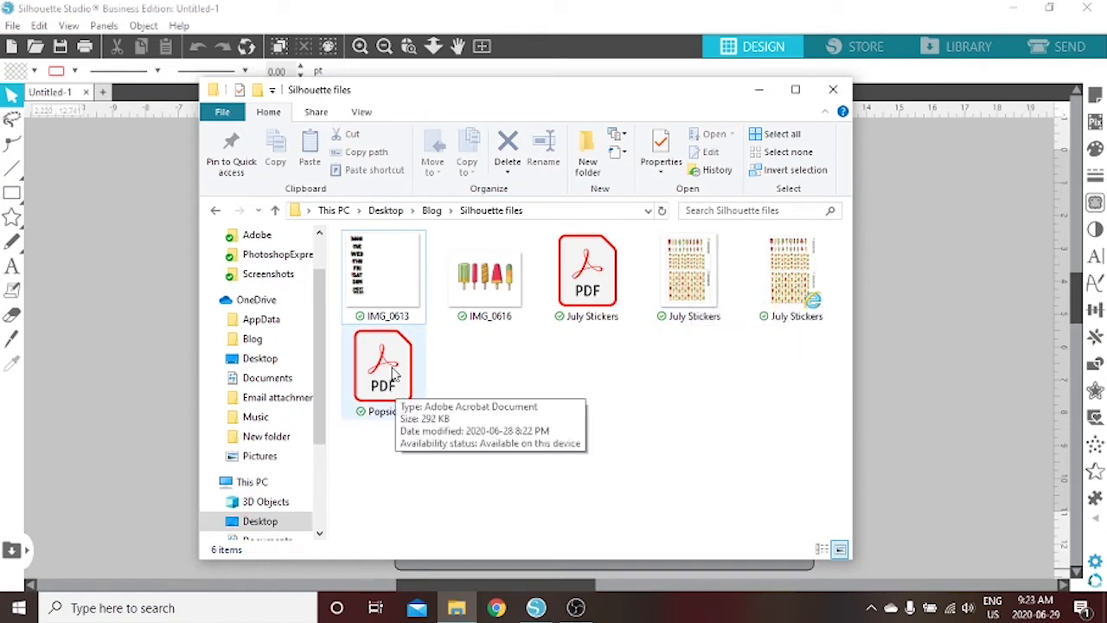
# Step: Open the Popsicles PDF from the Silhouette files folder to view the artwork, and close it again
pyautogui.click(388, 372)
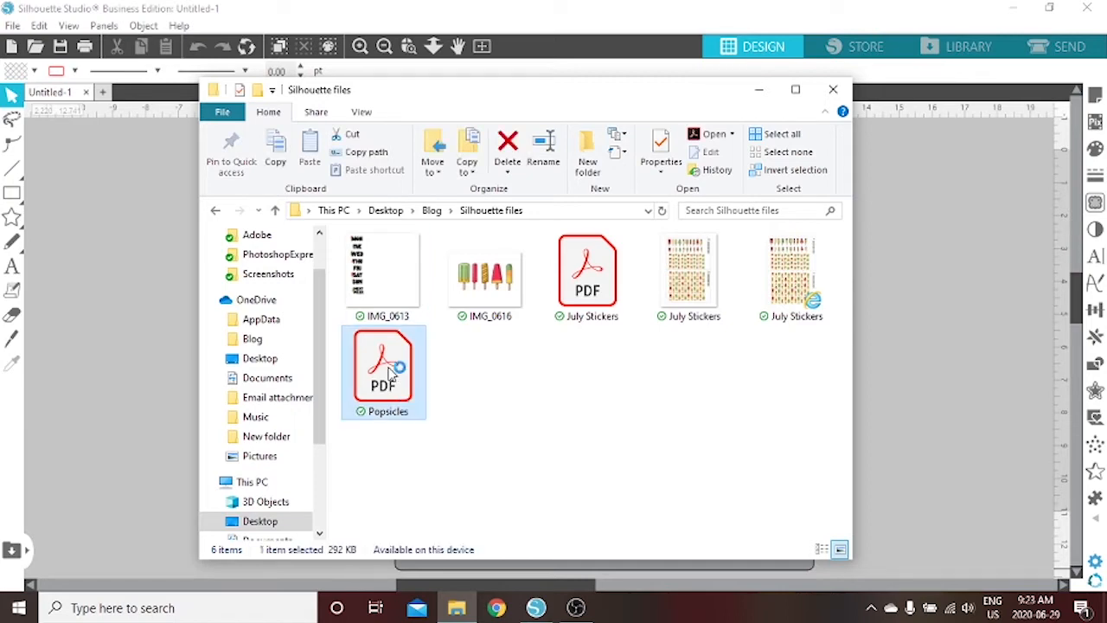
pyautogui.doubleClick(388, 371)
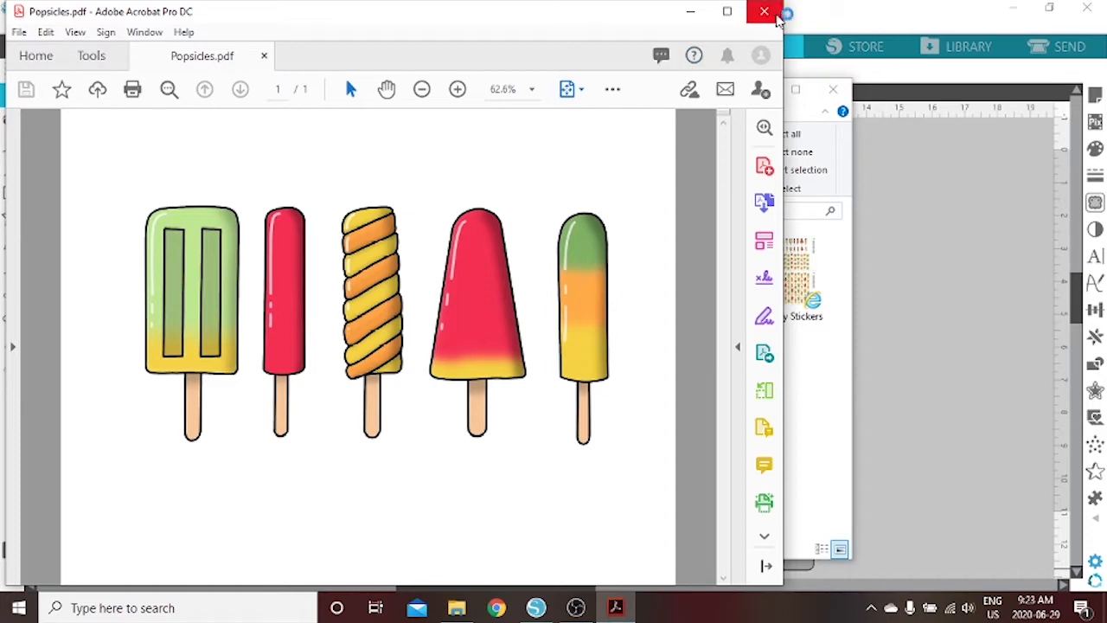
pyautogui.click(765, 12)
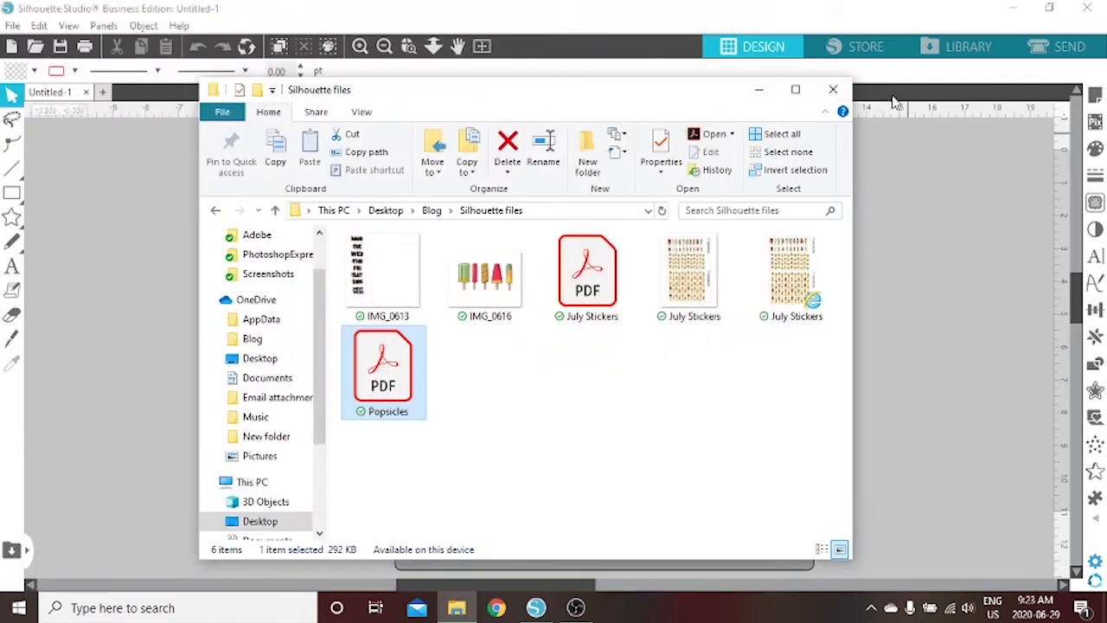
# Step: Switch to Silhouette Studio, open the Popsicles PDF and import its current page
pyautogui.click(847, 21)
pyautogui.click(13, 25)
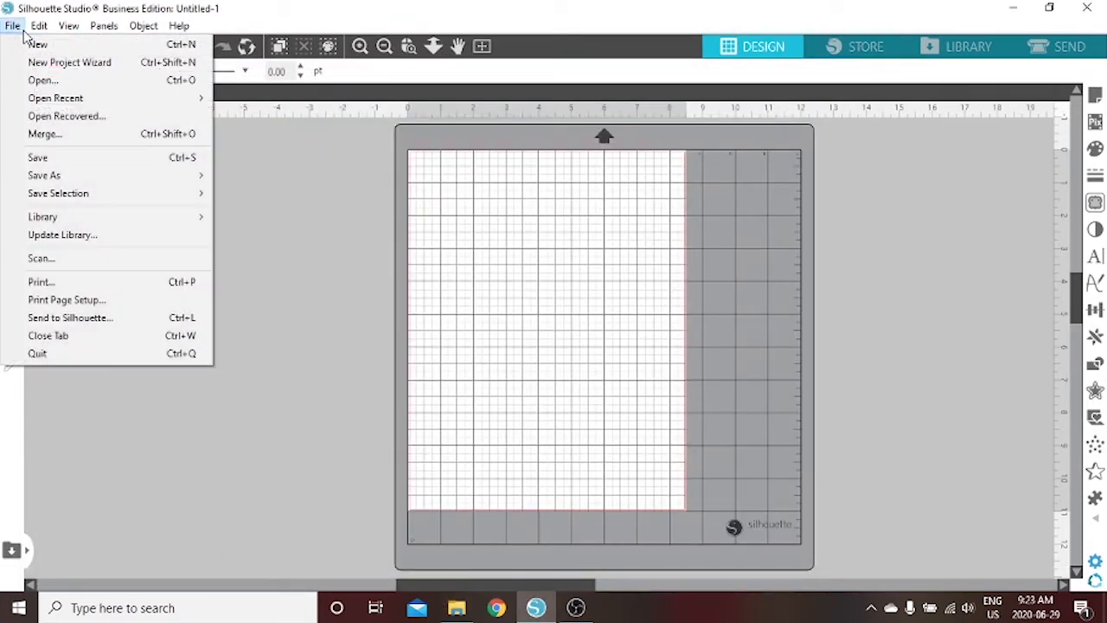
pyautogui.click(167, 87)
pyautogui.doubleClick(208, 241)
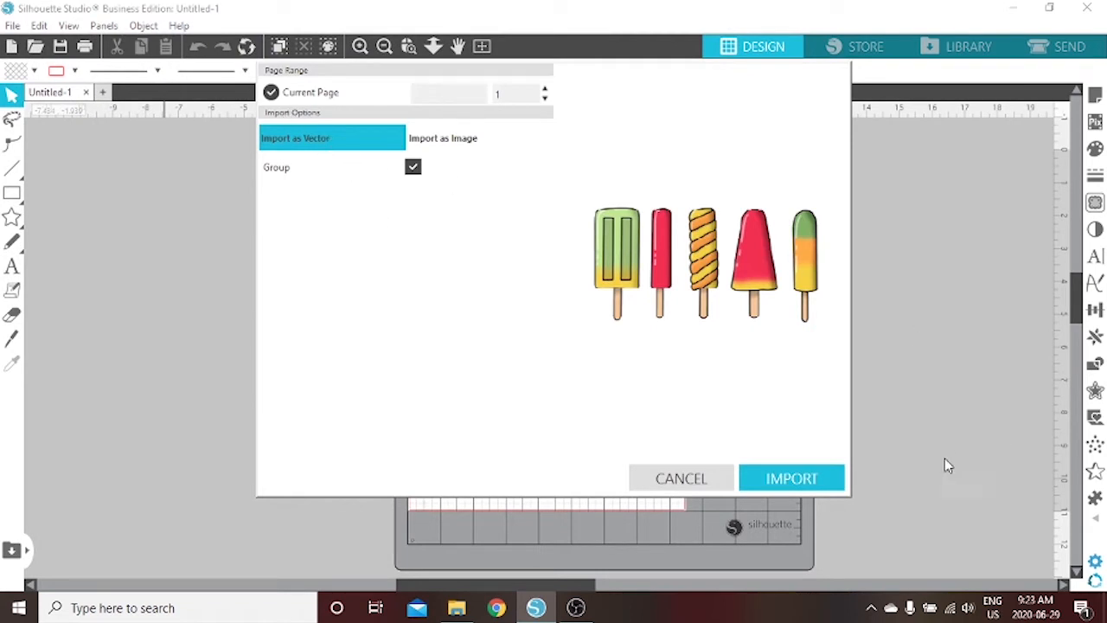
pyautogui.click(826, 483)
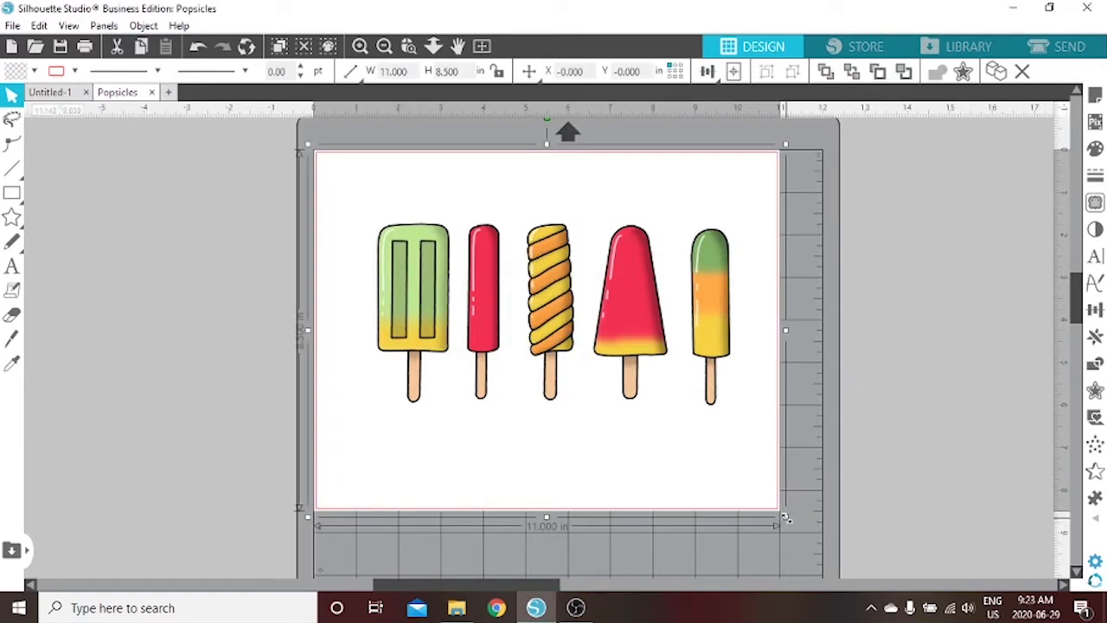
# Step: Scale the imported popsicle image down to about 7.7 × 5.95 in and place it at about X 1.01, Y 0.56 in
pyautogui.moveTo(785, 517); pyautogui.dragTo(630, 435)
pyautogui.moveTo(560, 292); pyautogui.dragTo(603, 316)
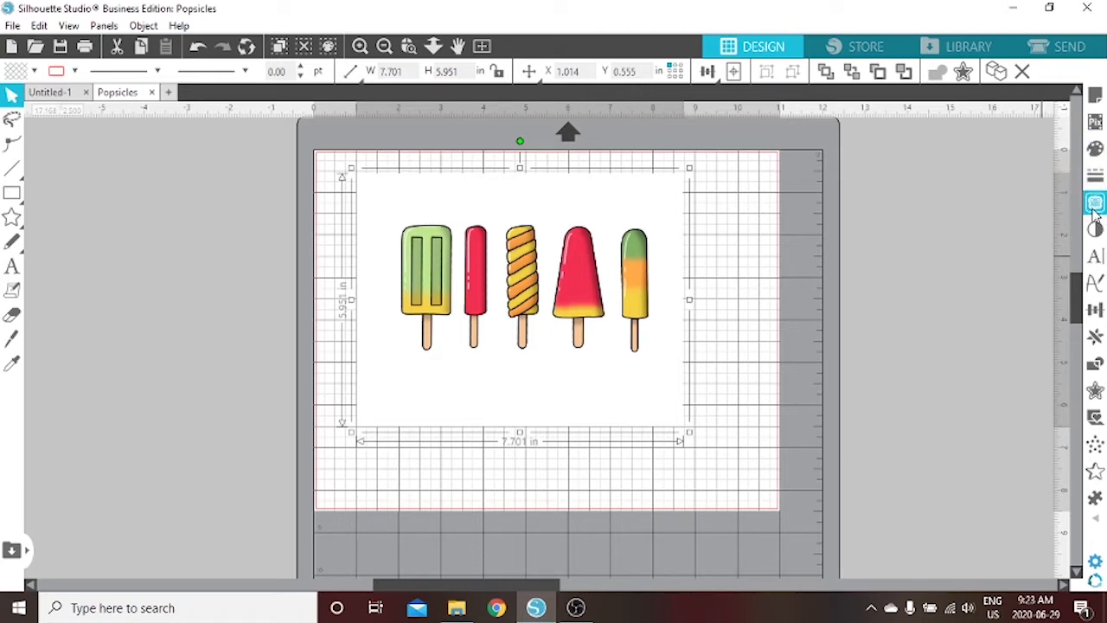
# Step: Select a trace area of about 6.56 × 3.85 in enclosing all five popsicles
pyautogui.click(1095, 204)
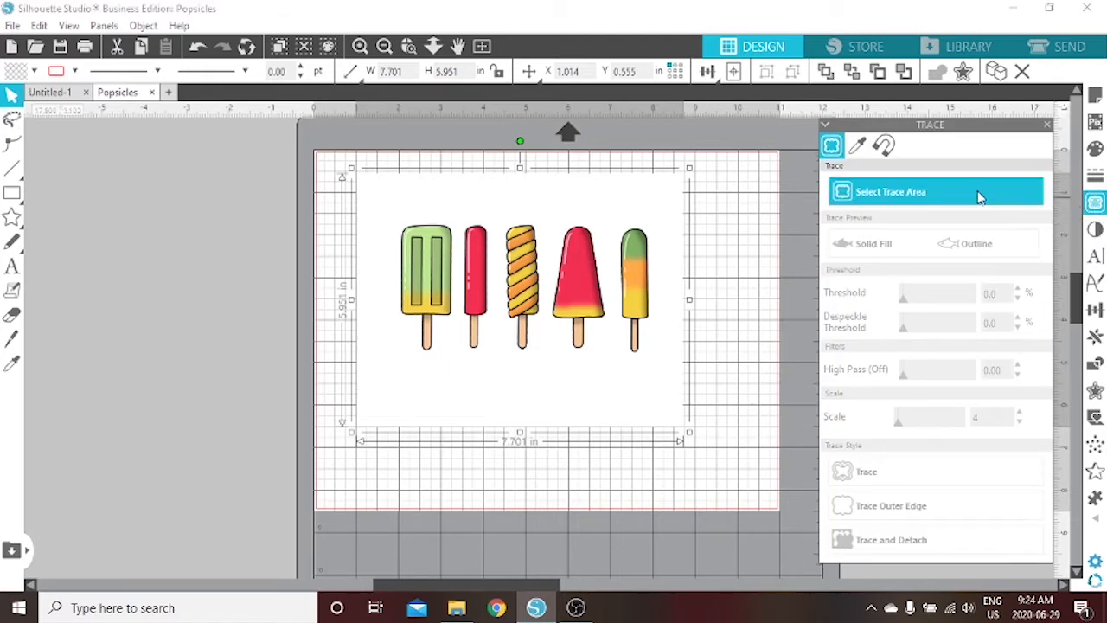
pyautogui.click(893, 195)
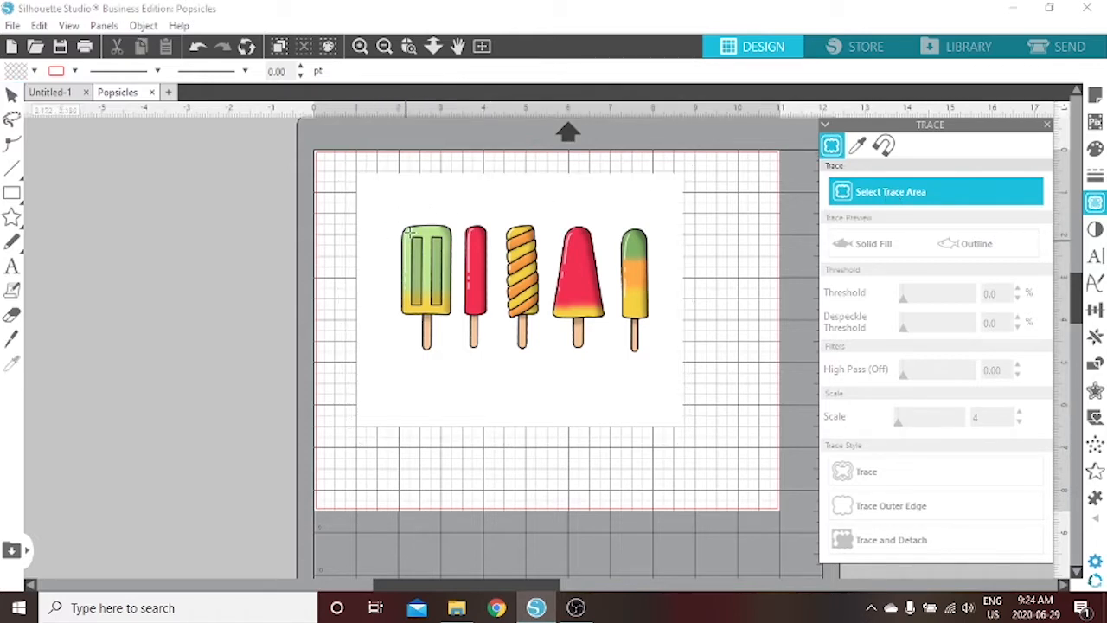
pyautogui.moveTo(389, 204)
pyautogui.mouseDown()
pyautogui.moveTo(398, 287)
pyautogui.moveTo(467, 339)
pyautogui.moveTo(670, 376)
pyautogui.mouseUp()
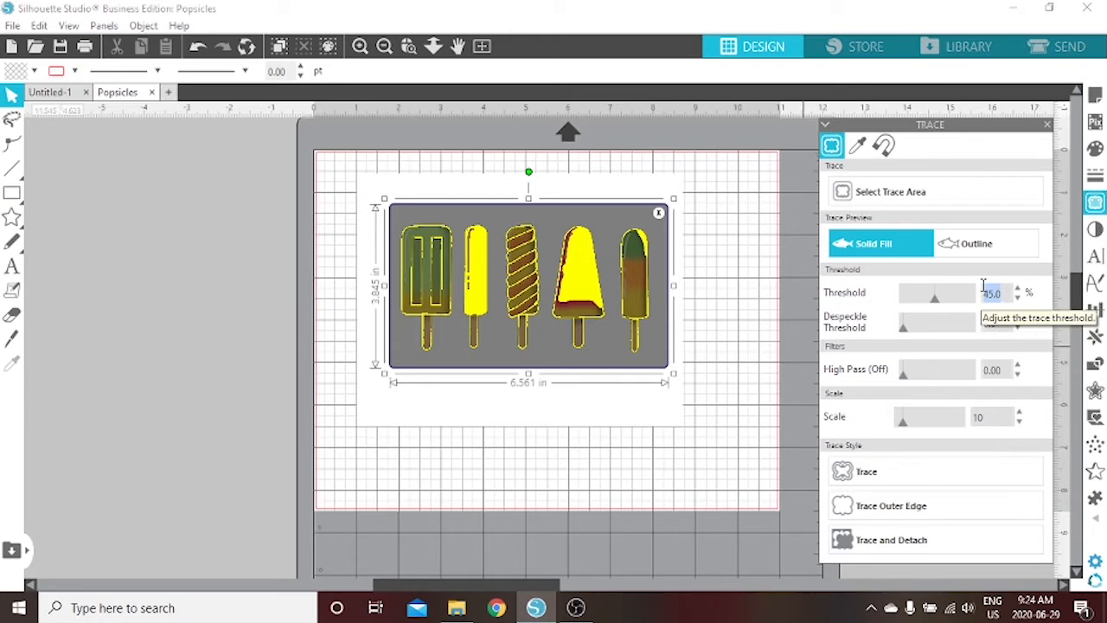
# Step: Try a trace threshold of 100%, change it to 98%, and trace the five popsicles with the Trace style
pyautogui.press('BackSpace')
pyautogui.press('Return')
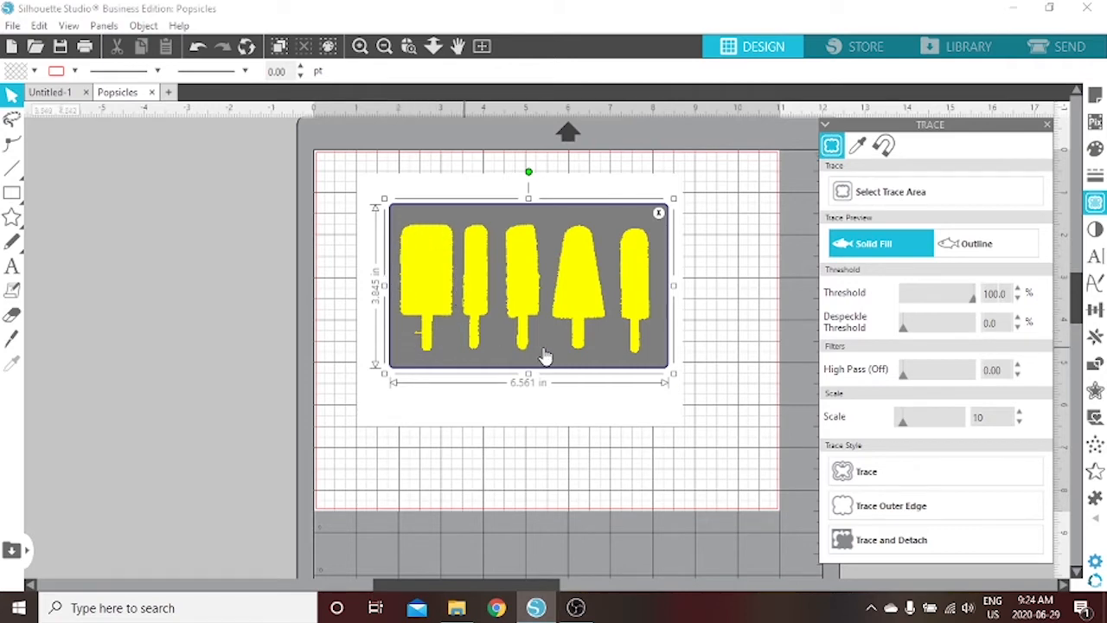
pyautogui.doubleClick(1013, 295)
pyautogui.write('98')
pyautogui.press('Return')
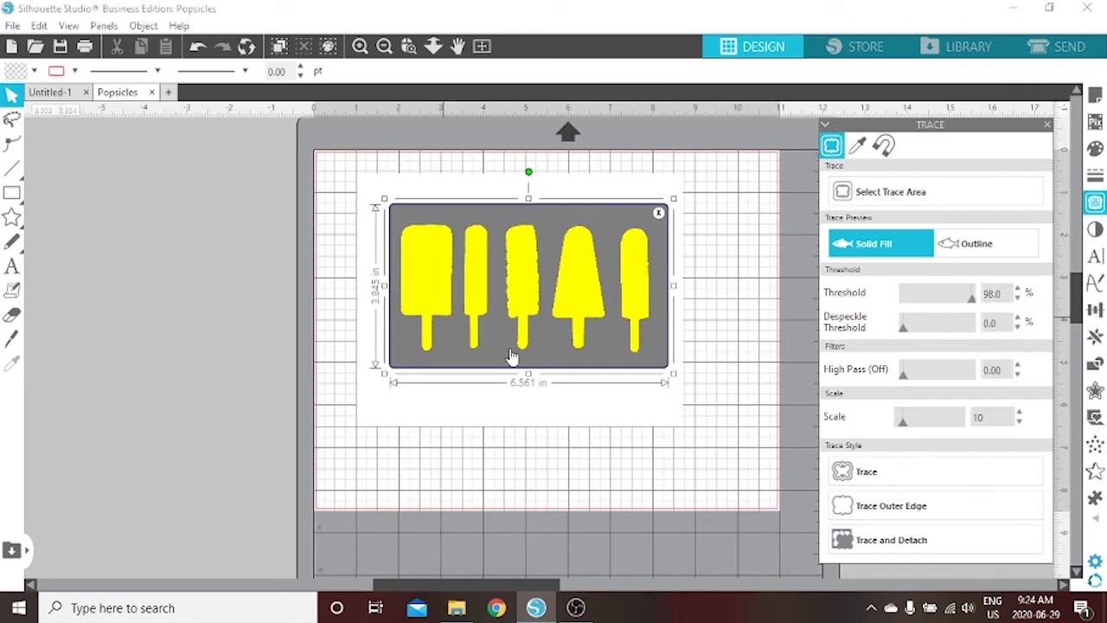
pyautogui.click(897, 477)
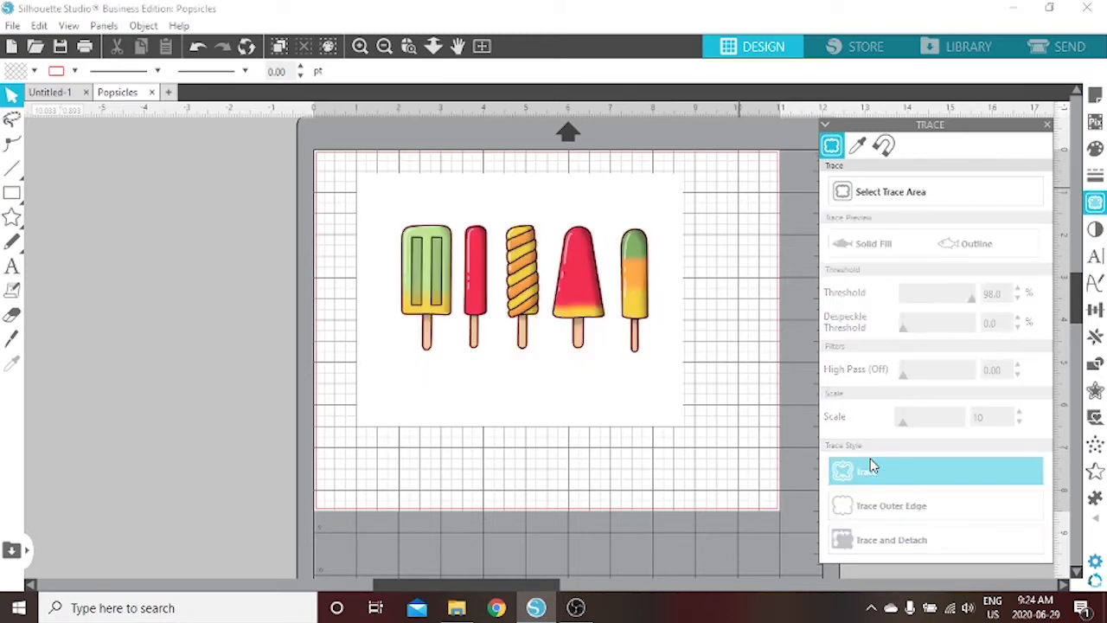
# Step: Check the traced cut lines around the popsicles in the Send view and return to the design
pyautogui.moveTo(529, 368)
pyautogui.mouseDown()
pyautogui.moveTo(242, 385)
pyautogui.moveTo(561, 361)
pyautogui.mouseUp()
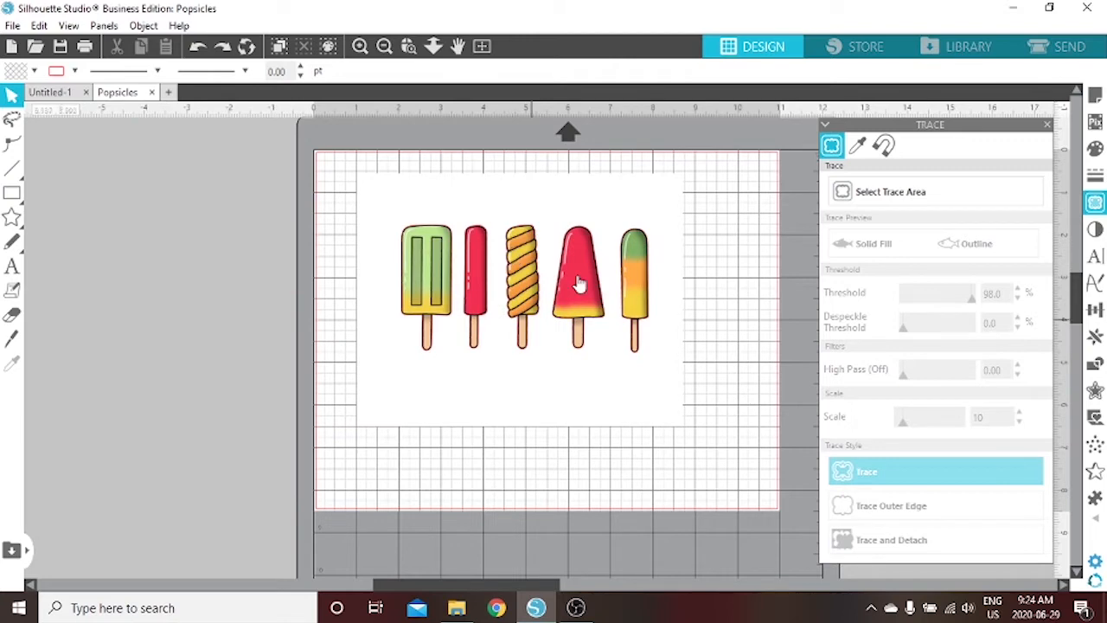
pyautogui.click(1091, 46)
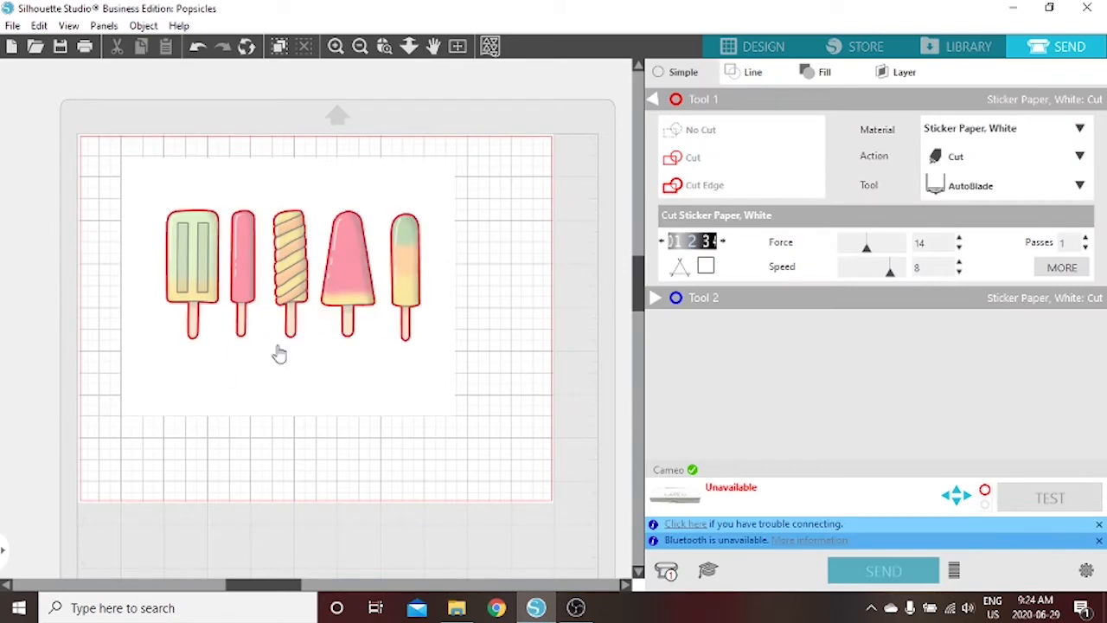
pyautogui.click(716, 52)
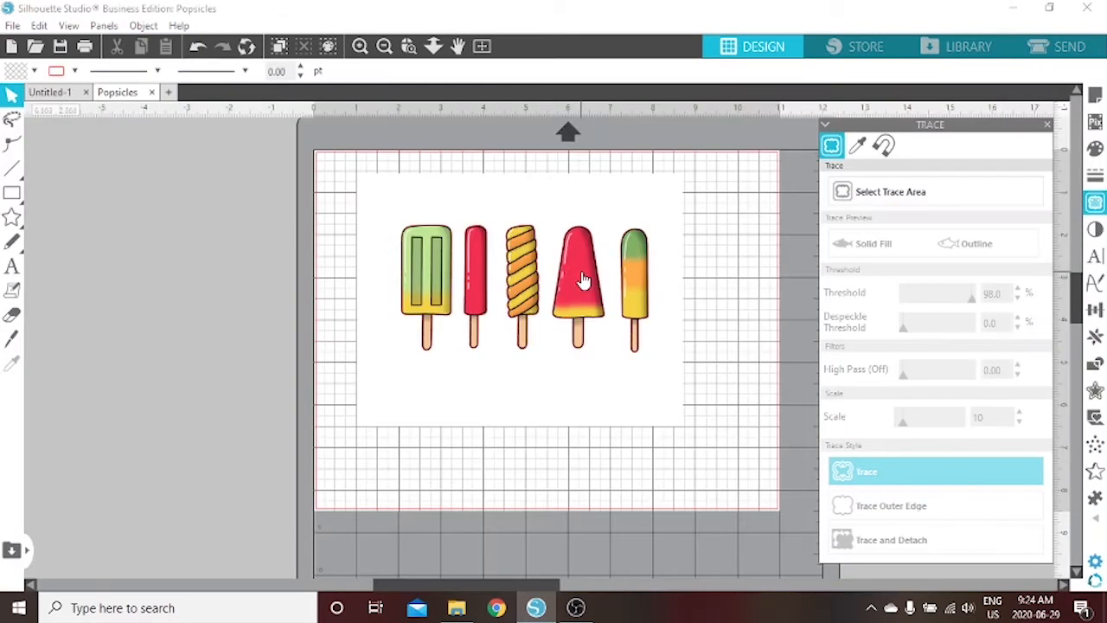
# Step: Move the popsicle image down and to the left, away from its traced outlines
pyautogui.moveTo(545, 294)
pyautogui.mouseDown()
pyautogui.moveTo(456, 333)
pyautogui.moveTo(336, 316)
pyautogui.moveTo(383, 289)
pyautogui.moveTo(407, 370)
pyautogui.moveTo(481, 365)
pyautogui.mouseUp()
pyautogui.press('i')
pyautogui.press('Escape')
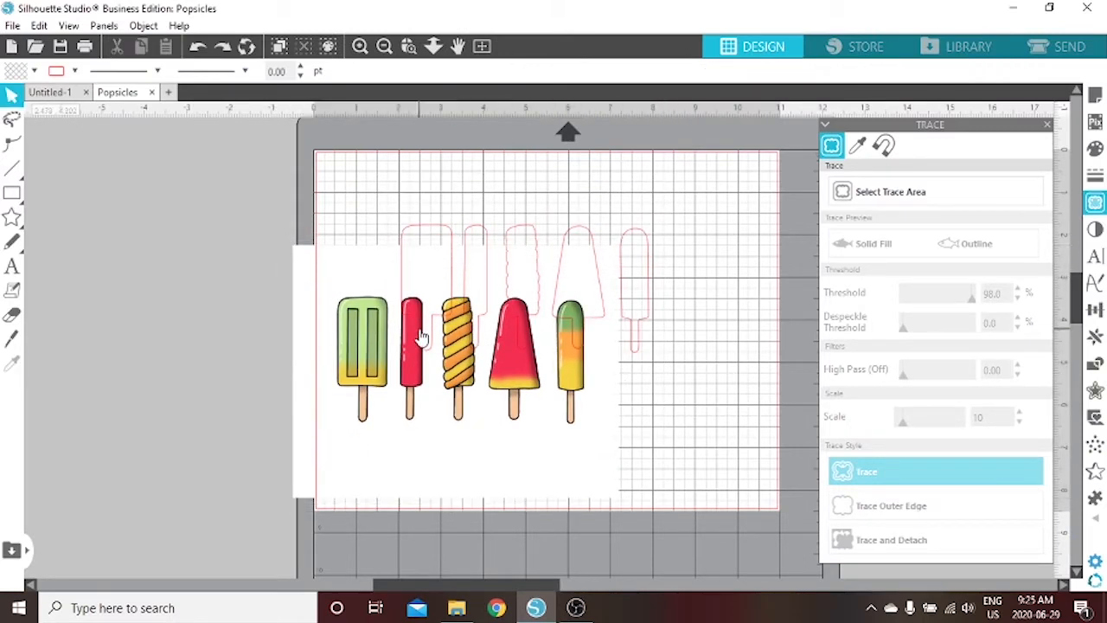
# Step: Undo the image moves and the trace, back to the selected trace area
pyautogui.hotkey('ctrl', 'z')
pyautogui.hotkey('ctrl', 'z')
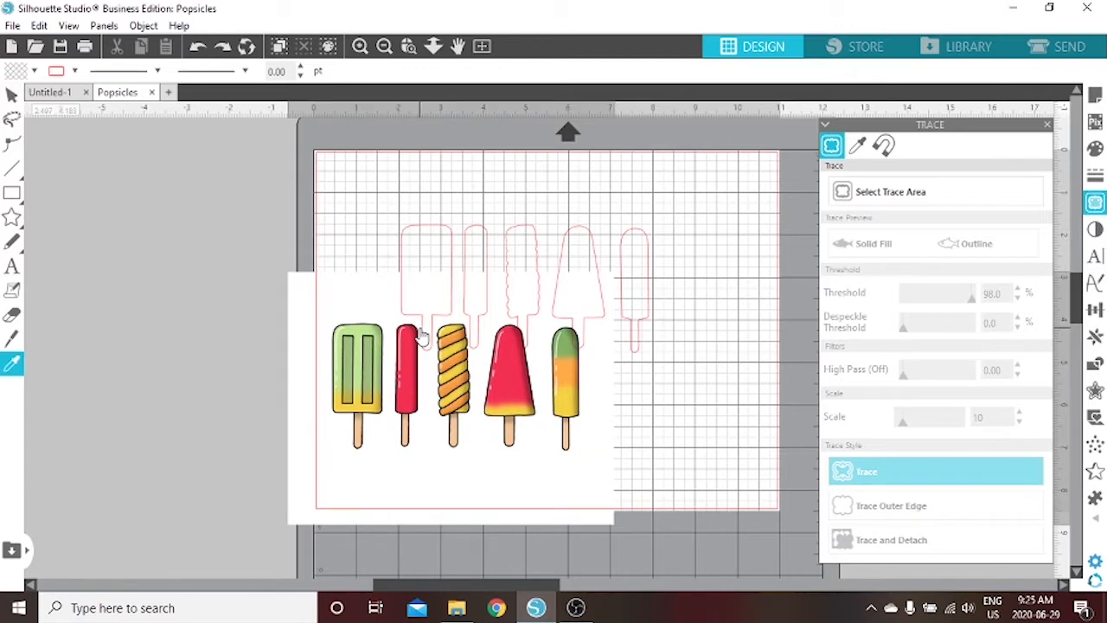
pyautogui.hotkey('ctrl', 'z')
pyautogui.hotkey('ctrl', 'z')
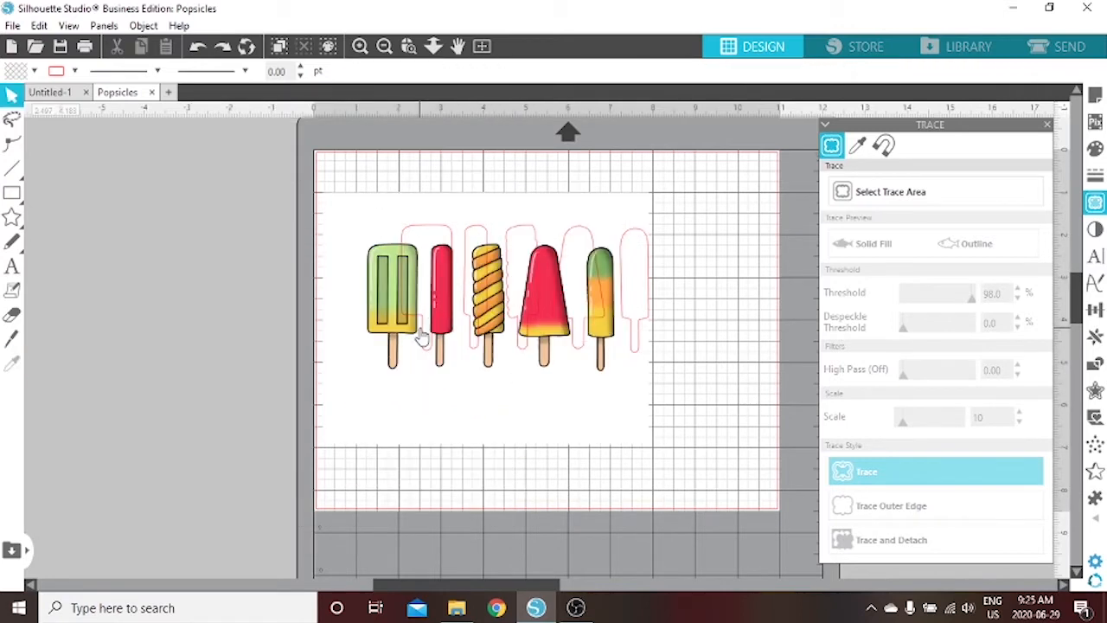
pyautogui.press('Escape')
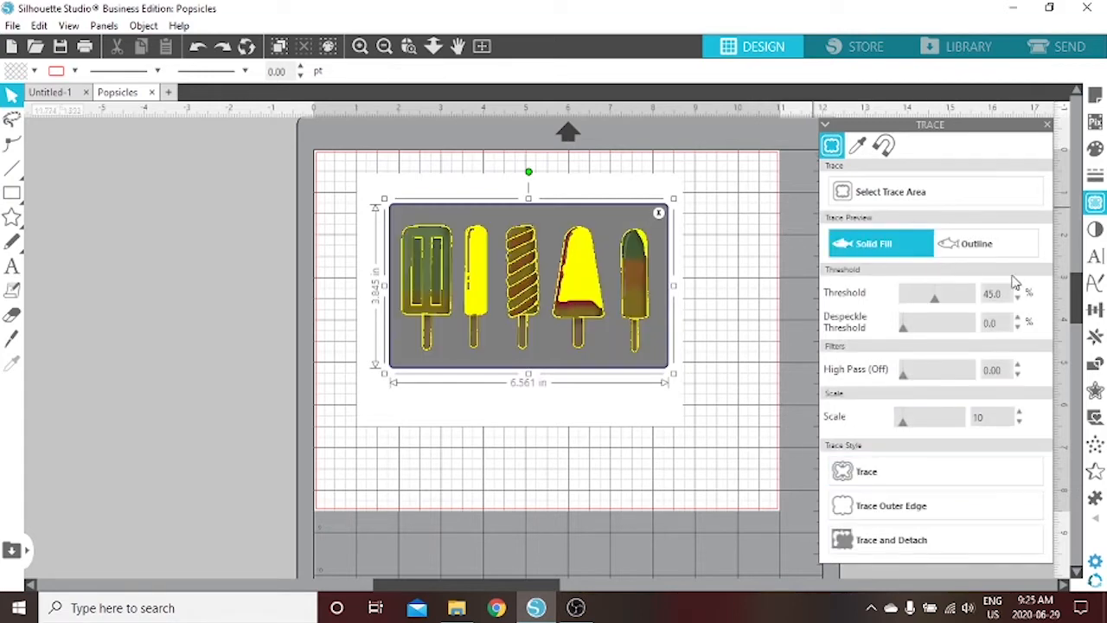
# Step: Set the trace threshold to 98% and apply Trace and Detach to the five popsicles
pyautogui.write('98')
pyautogui.press('Return')
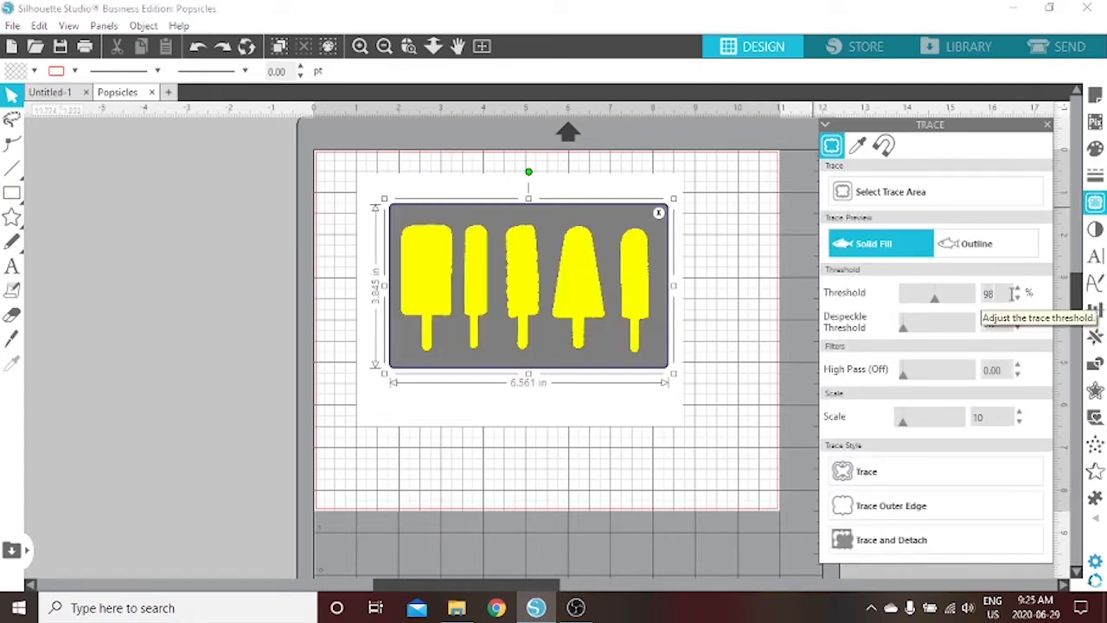
pyautogui.click(920, 540)
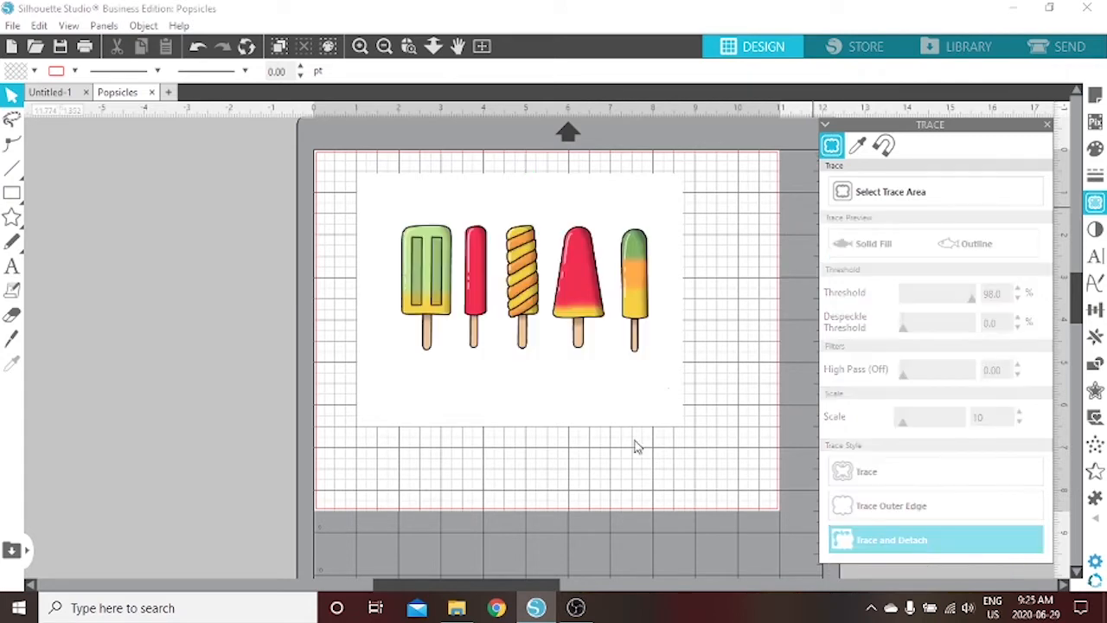
# Step: Move the leftover white background off the page, delete it, and check the popsicles' cut lines in the Send view
pyautogui.moveTo(619, 407); pyautogui.dragTo(246, 413)
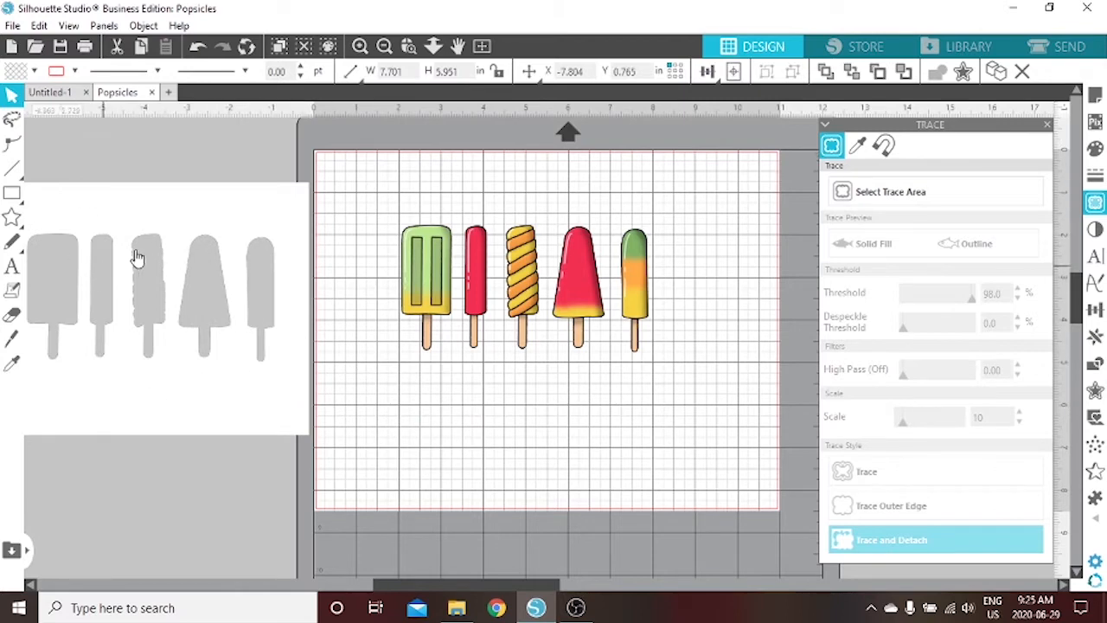
pyautogui.click(169, 379)
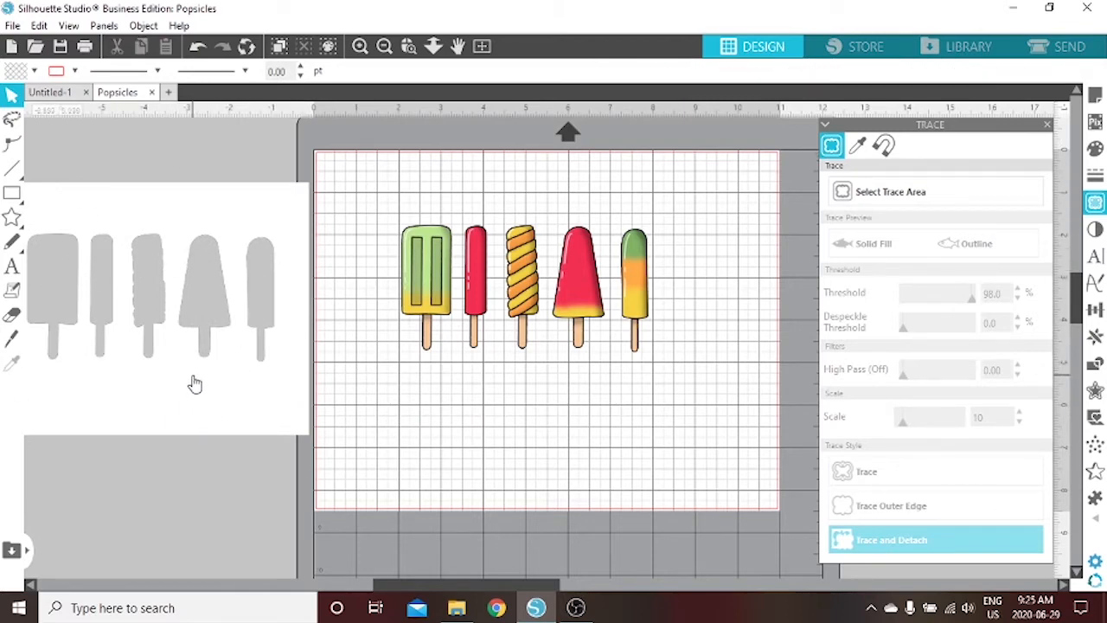
pyautogui.click(203, 391)
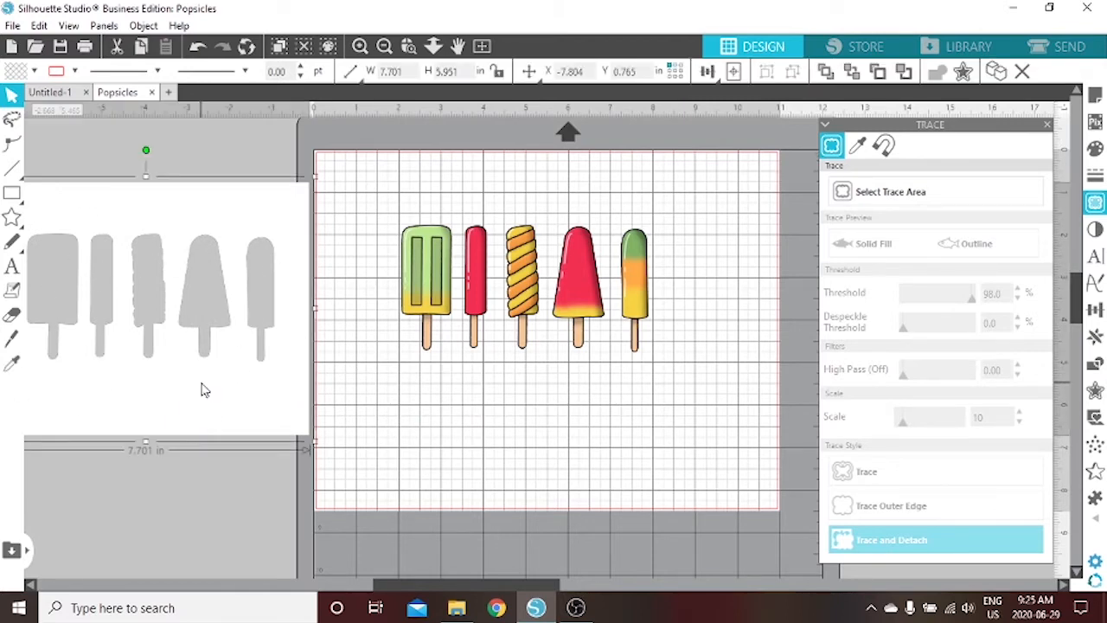
pyautogui.press('Delete')
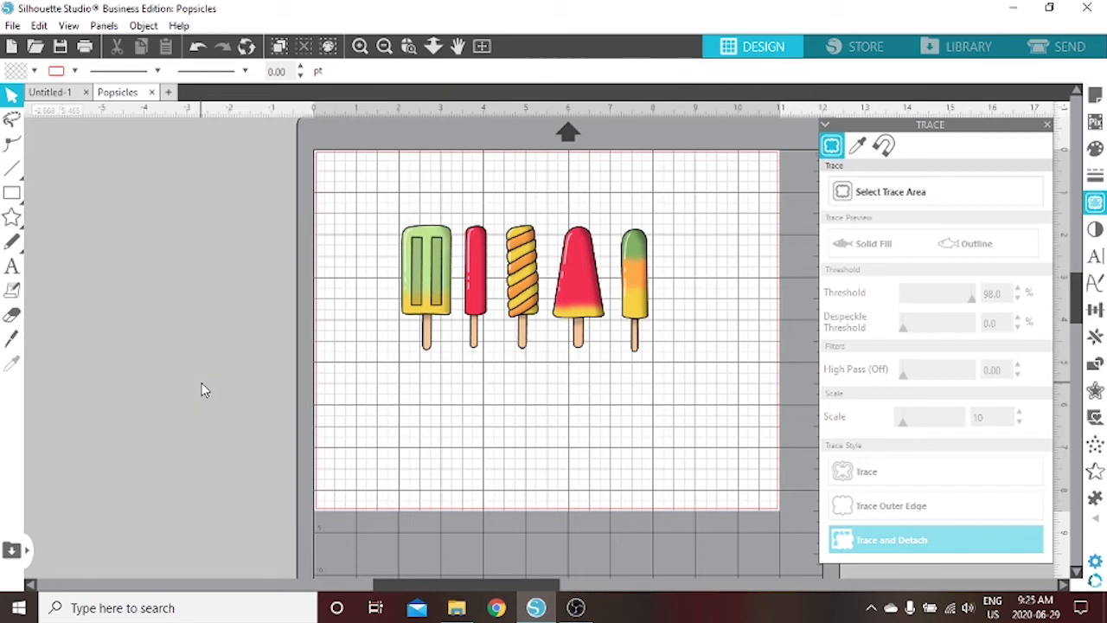
pyautogui.click(1077, 50)
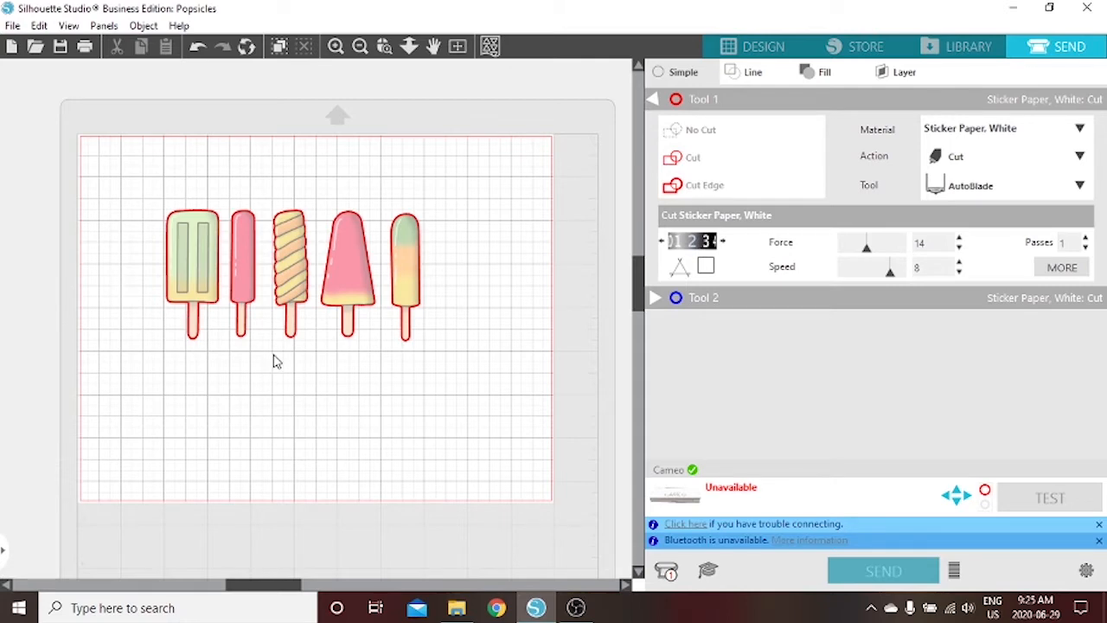
pyautogui.click(774, 49)
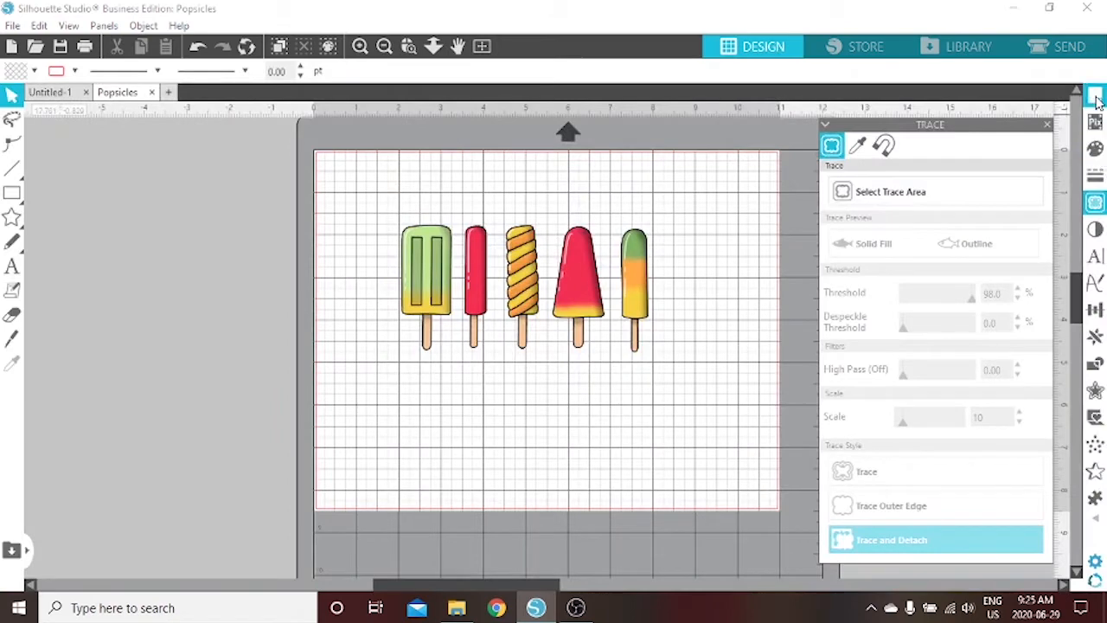
# Step: Turn on the registration marks in the page setup
pyautogui.click(1094, 96)
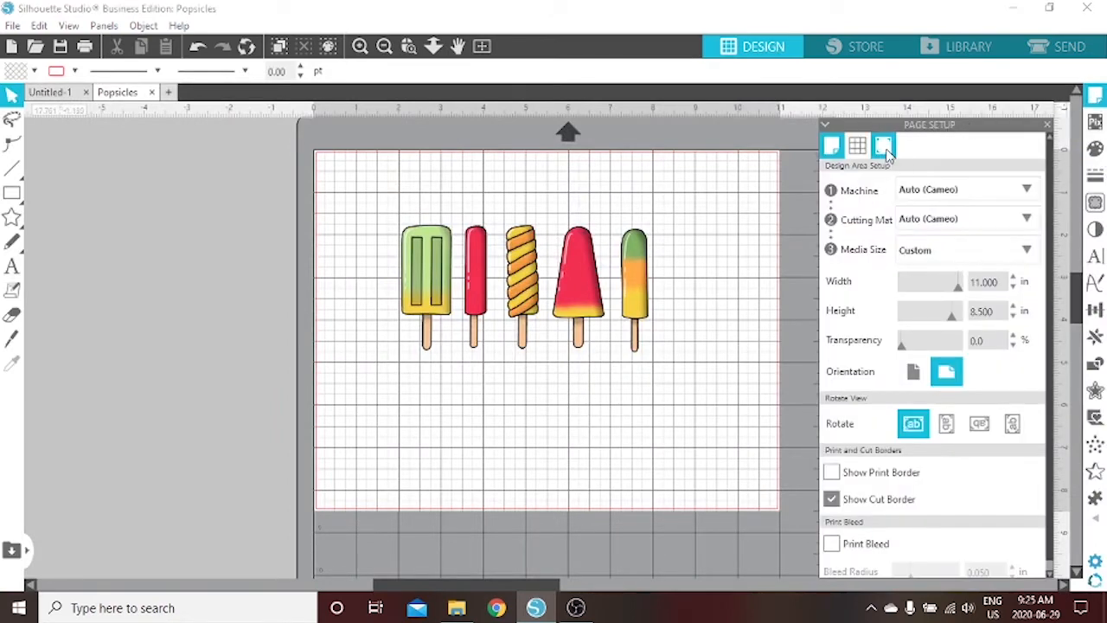
pyautogui.click(883, 147)
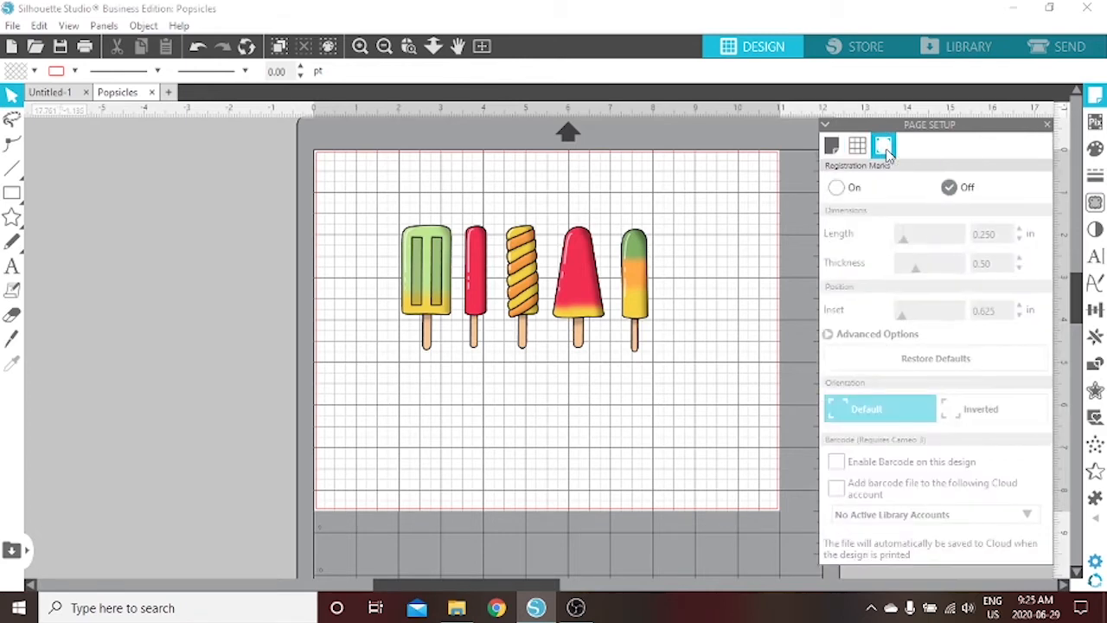
pyautogui.click(837, 189)
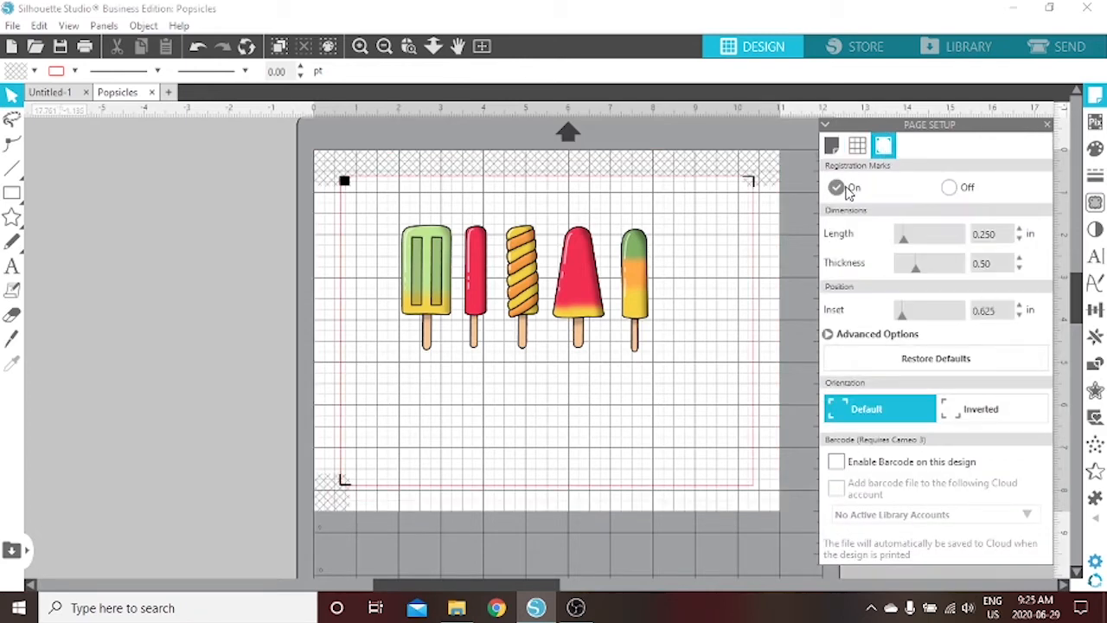
# Step: Check the cut preview against the registration marks, and inspect the five popsicles' overall size in the design
pyautogui.click(1065, 45)
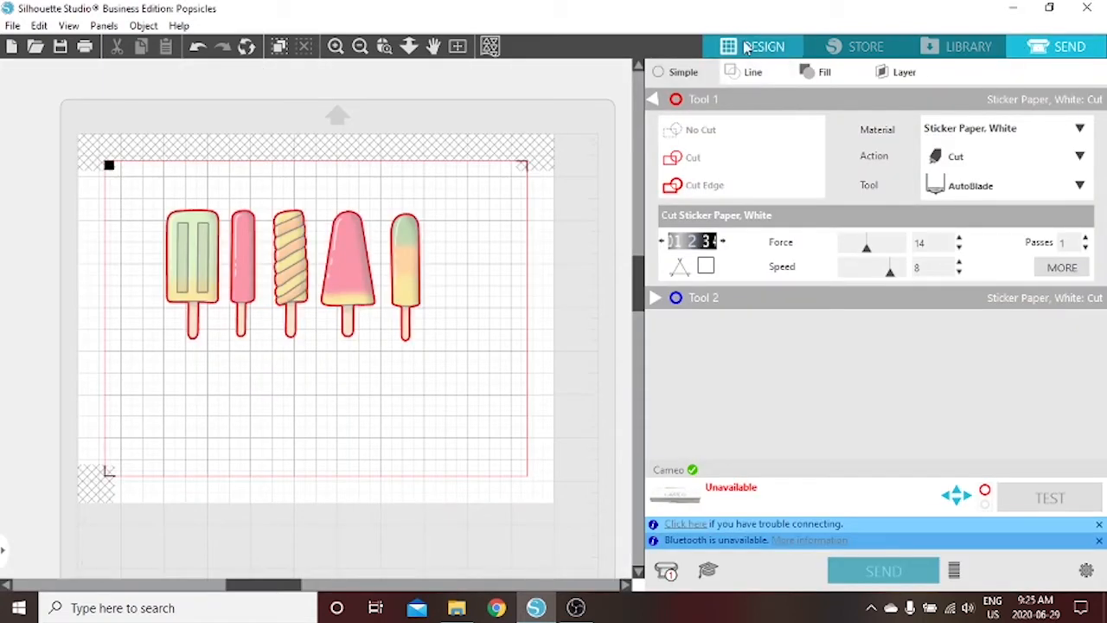
pyautogui.click(746, 47)
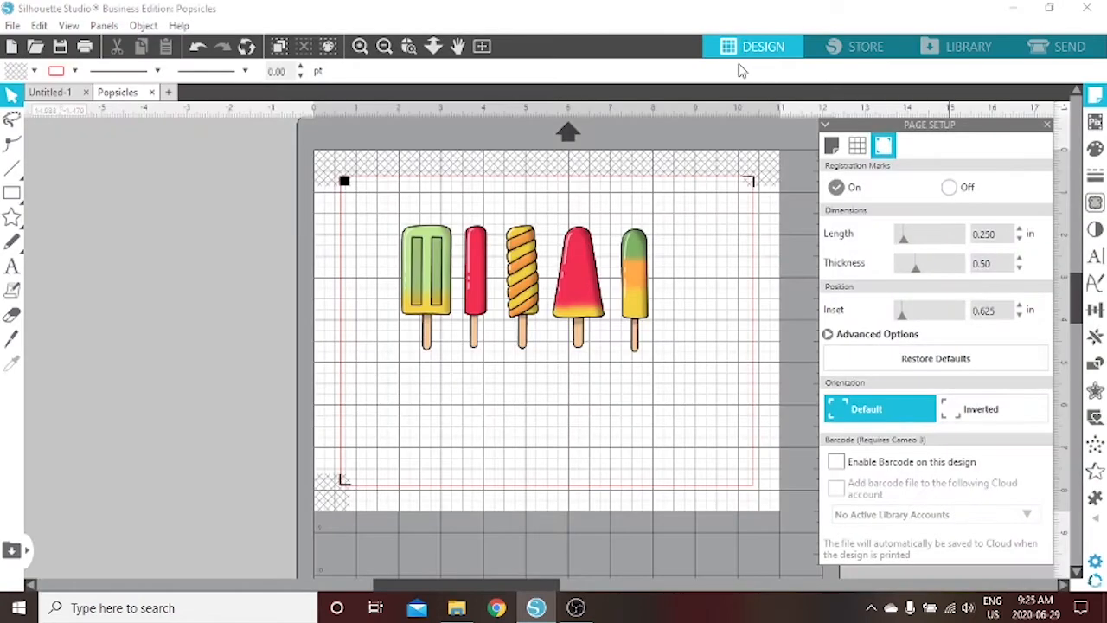
pyautogui.moveTo(694, 363); pyautogui.dragTo(387, 253)
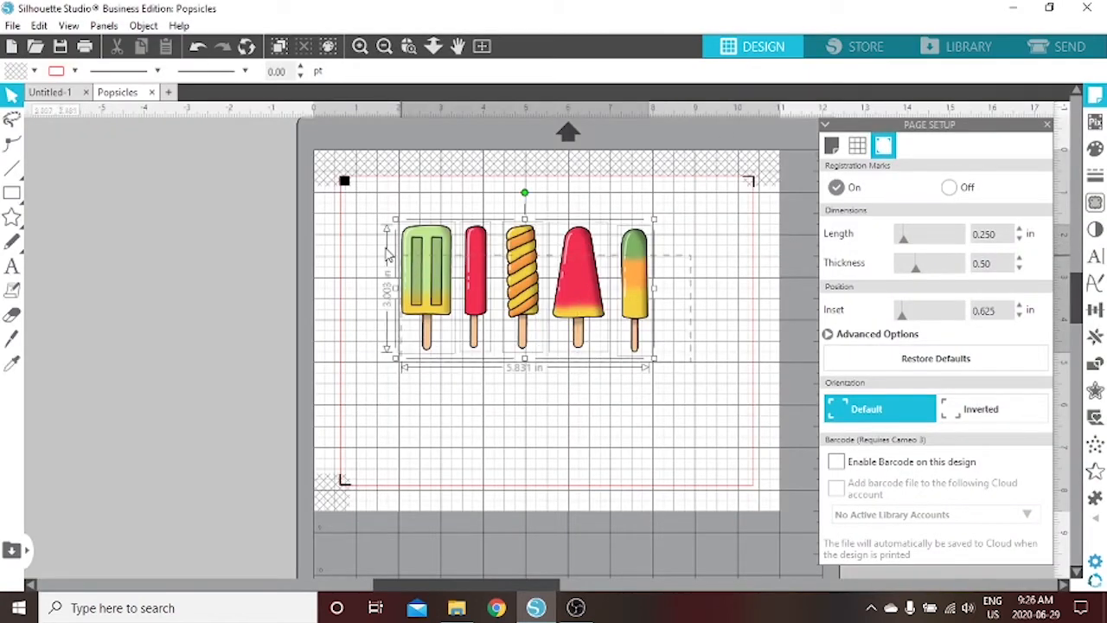
pyautogui.click(622, 435)
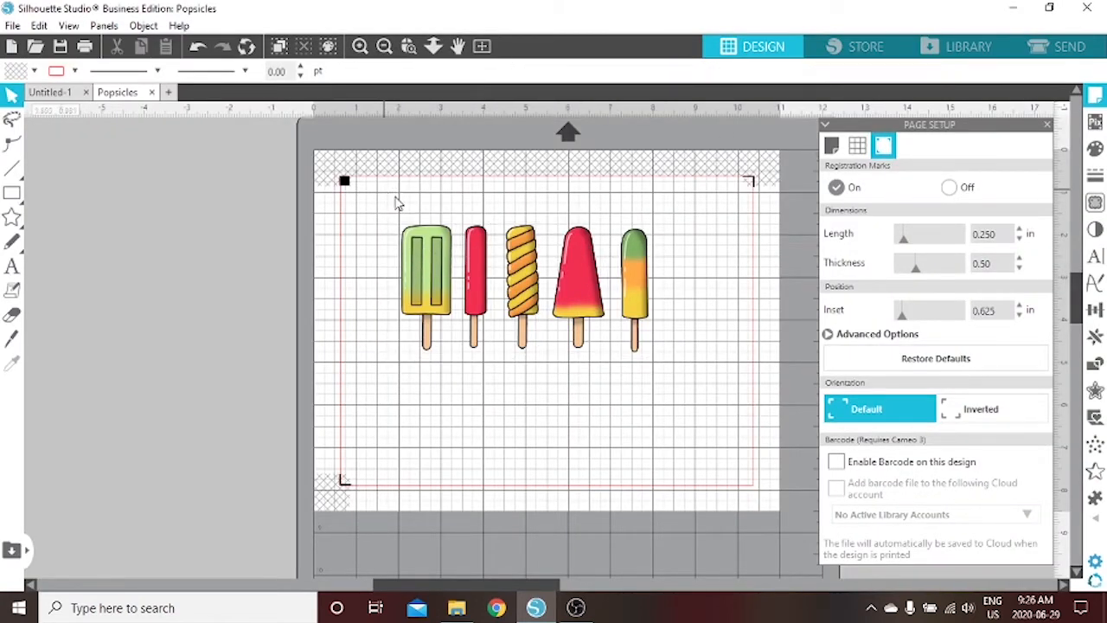
# Step: Weld the green popsicle and move it away from the other four, toward the upper corner of the marked area
pyautogui.click(424, 307)
pyautogui.rightClick(430, 299)
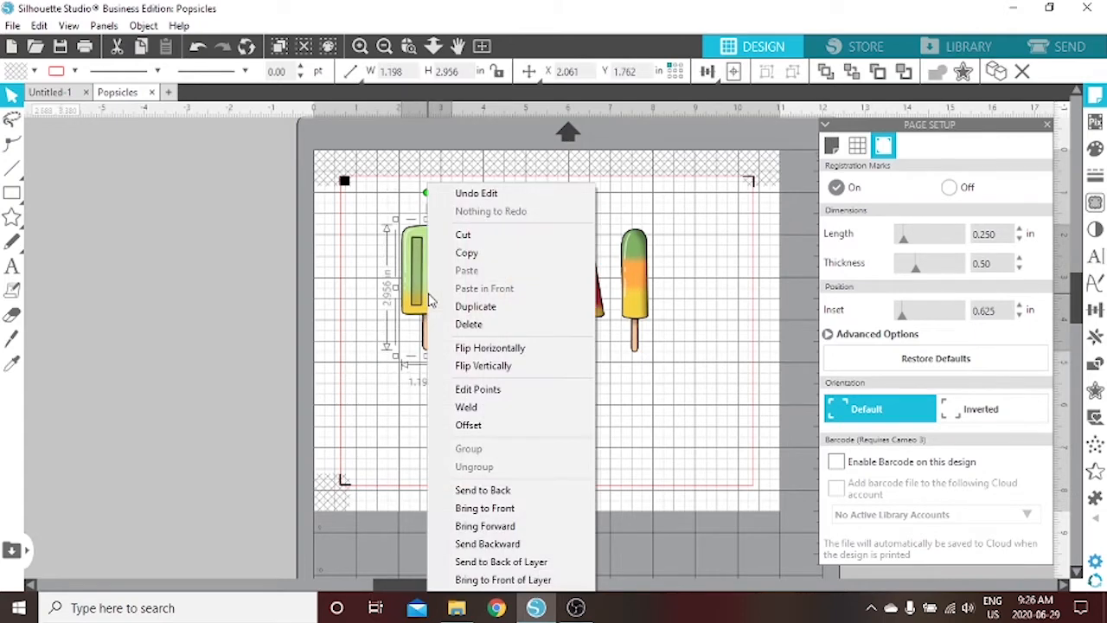
pyautogui.click(467, 406)
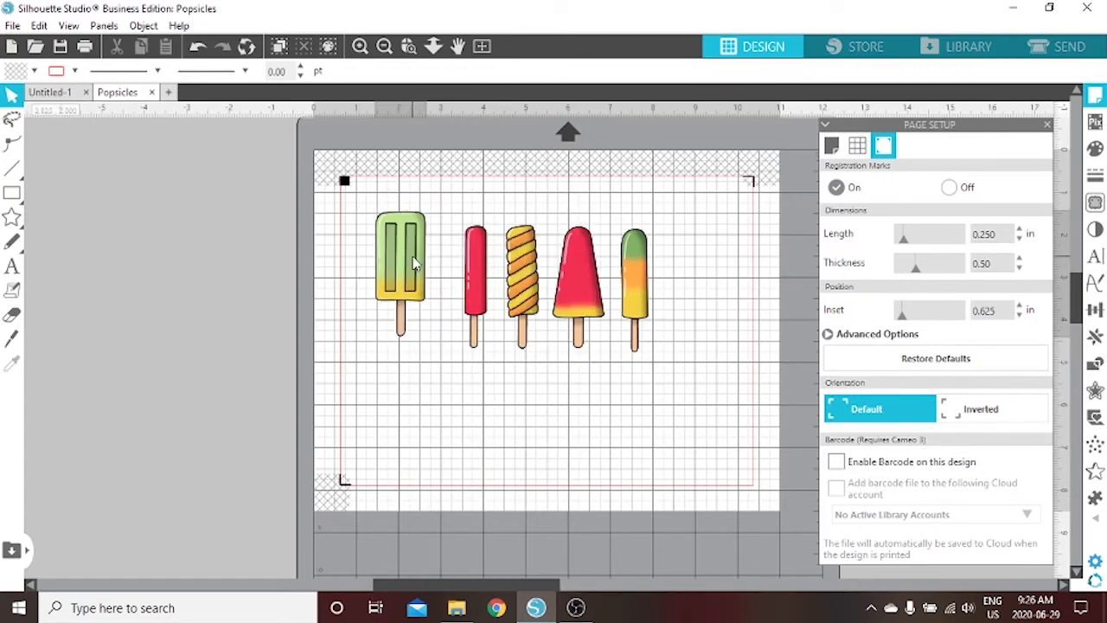
pyautogui.moveTo(412, 257); pyautogui.dragTo(414, 261)
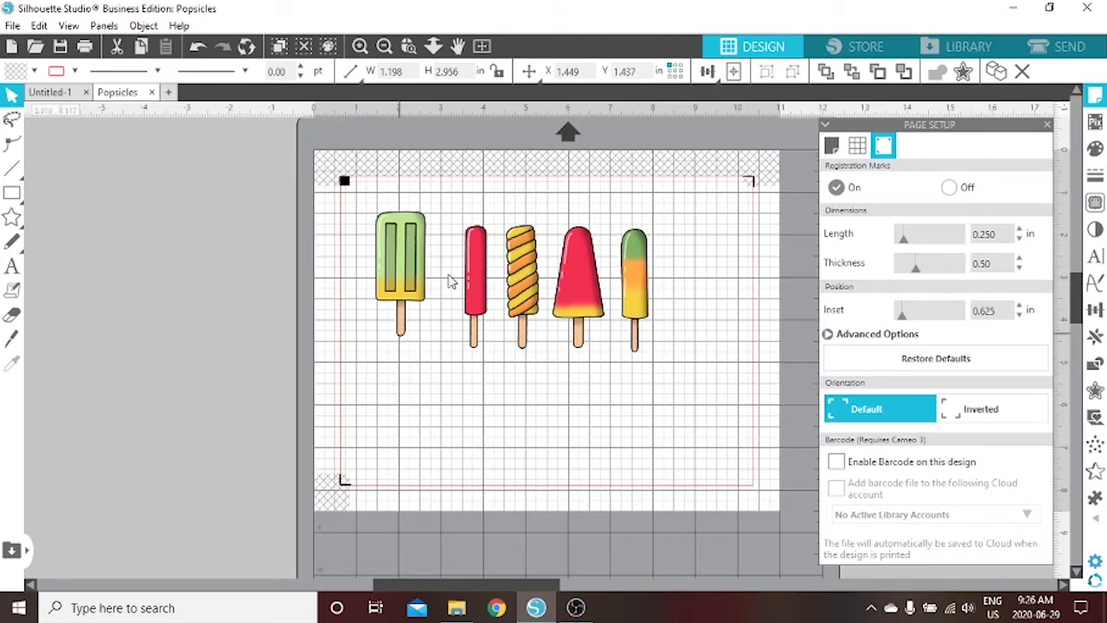
pyautogui.click(797, 173)
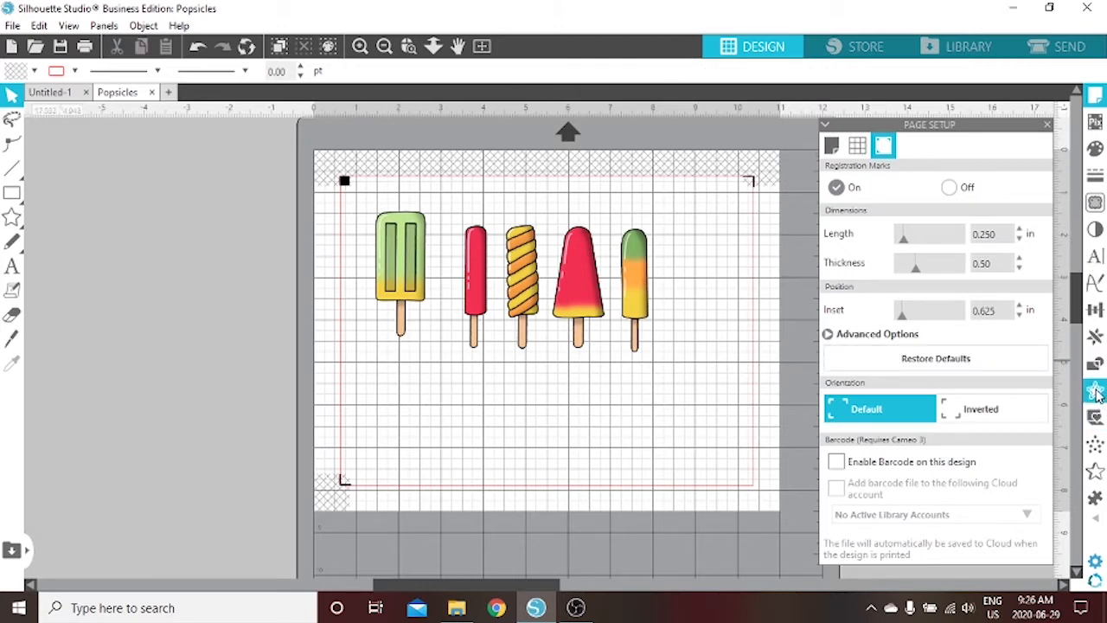
# Step: Offset the green popsicle's outline by 0.090 in with rounded corners
pyautogui.click(1096, 392)
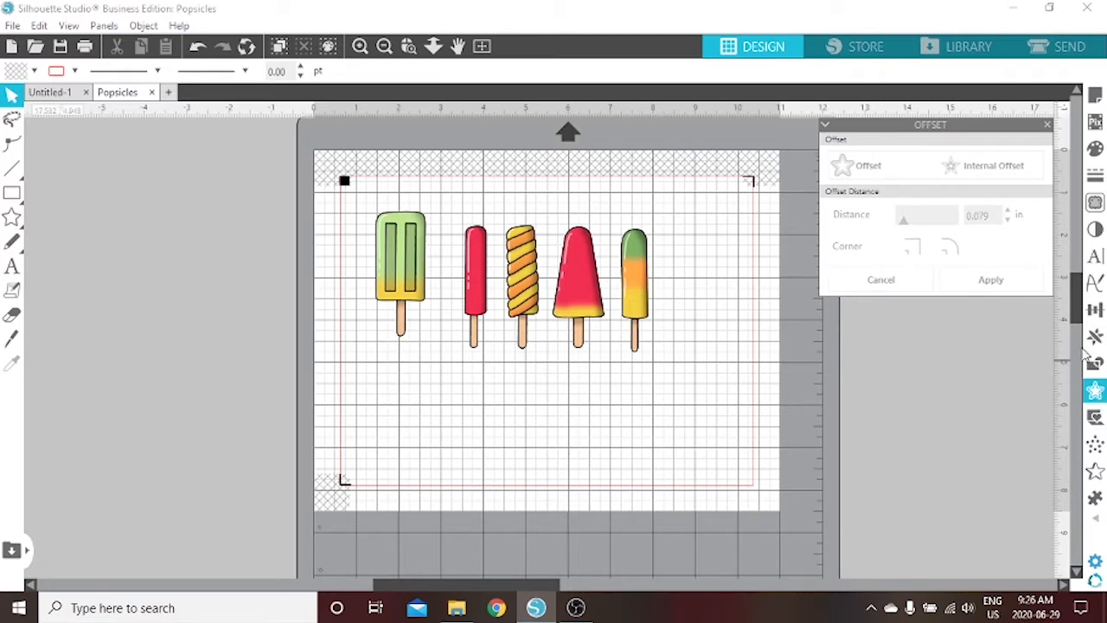
pyautogui.click(410, 247)
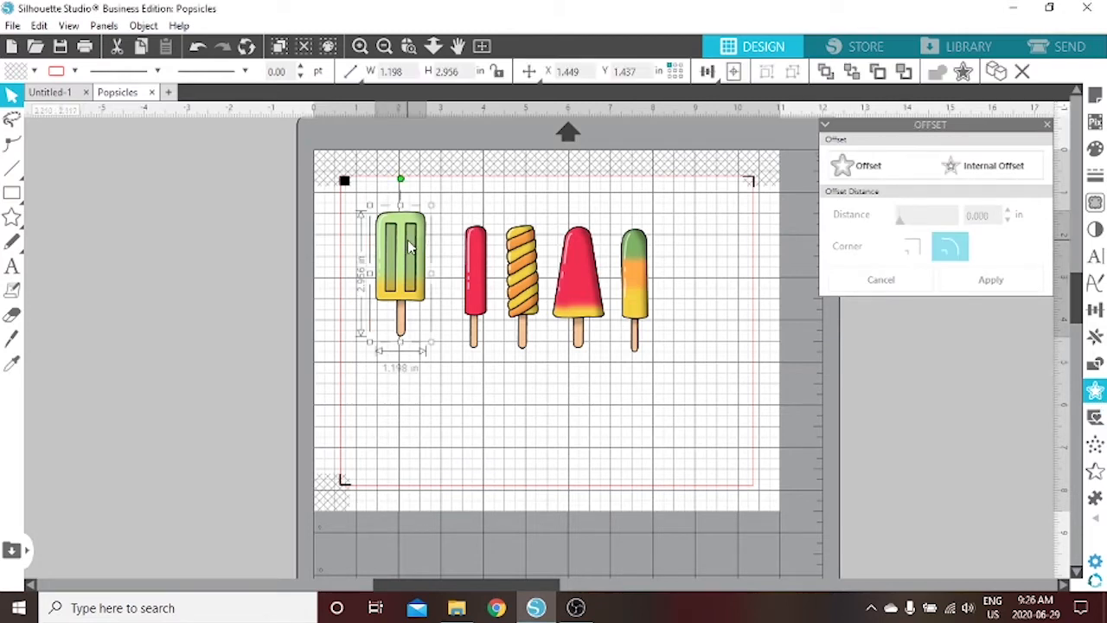
pyautogui.click(866, 167)
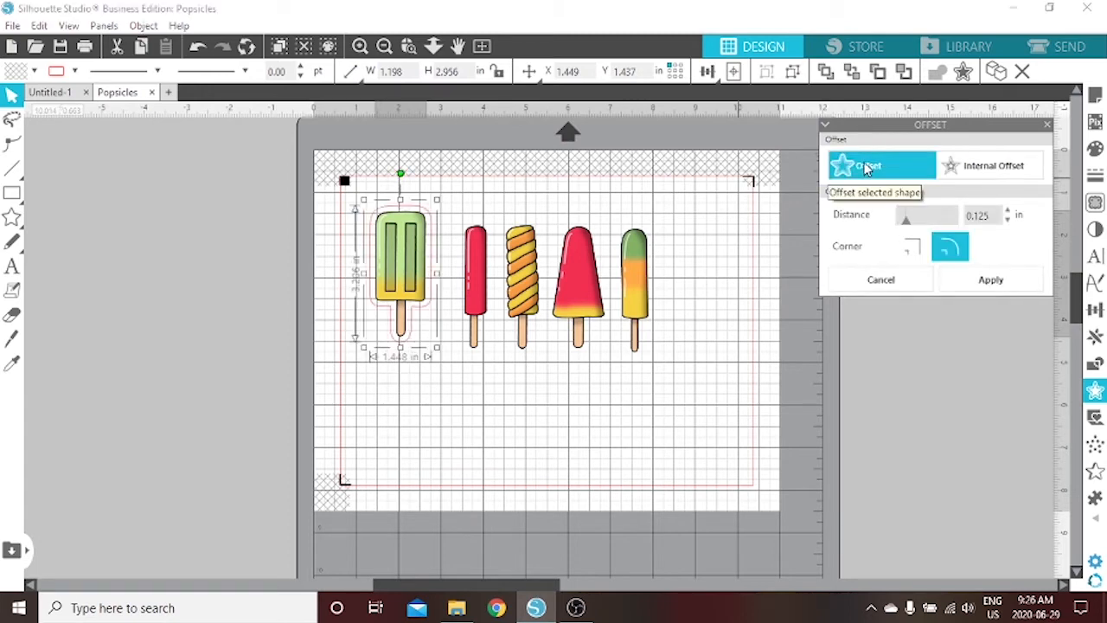
pyautogui.click(1009, 222)
pyautogui.click(1009, 222)
pyautogui.click(1010, 222)
pyautogui.click(1009, 222)
pyautogui.click(1009, 222)
pyautogui.click(1008, 210)
pyautogui.click(1008, 210)
pyautogui.click(1007, 210)
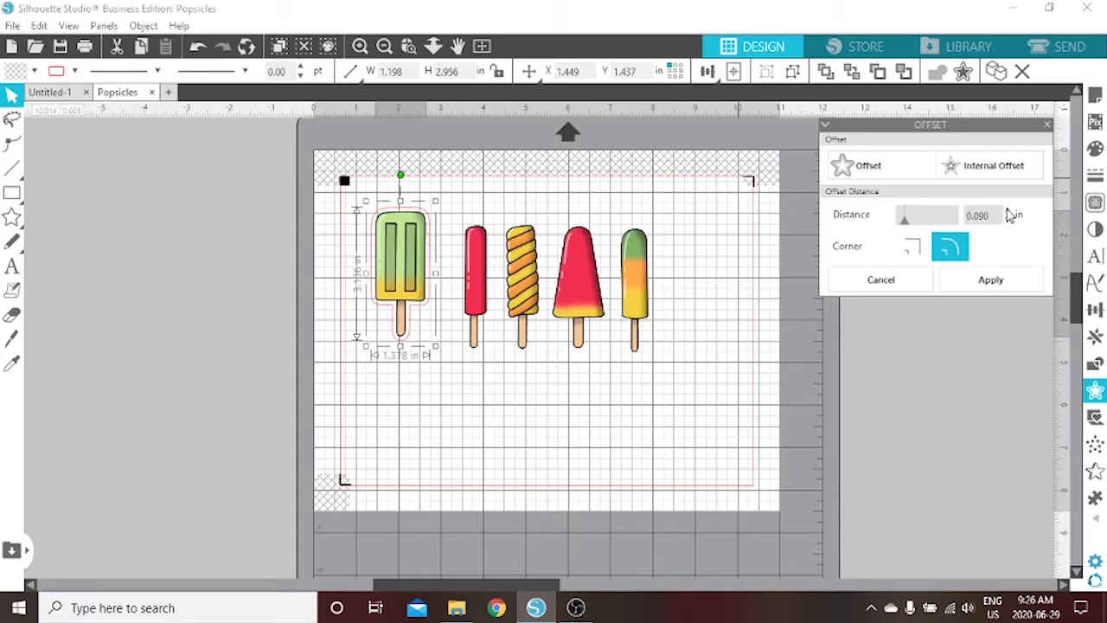
pyautogui.click(987, 284)
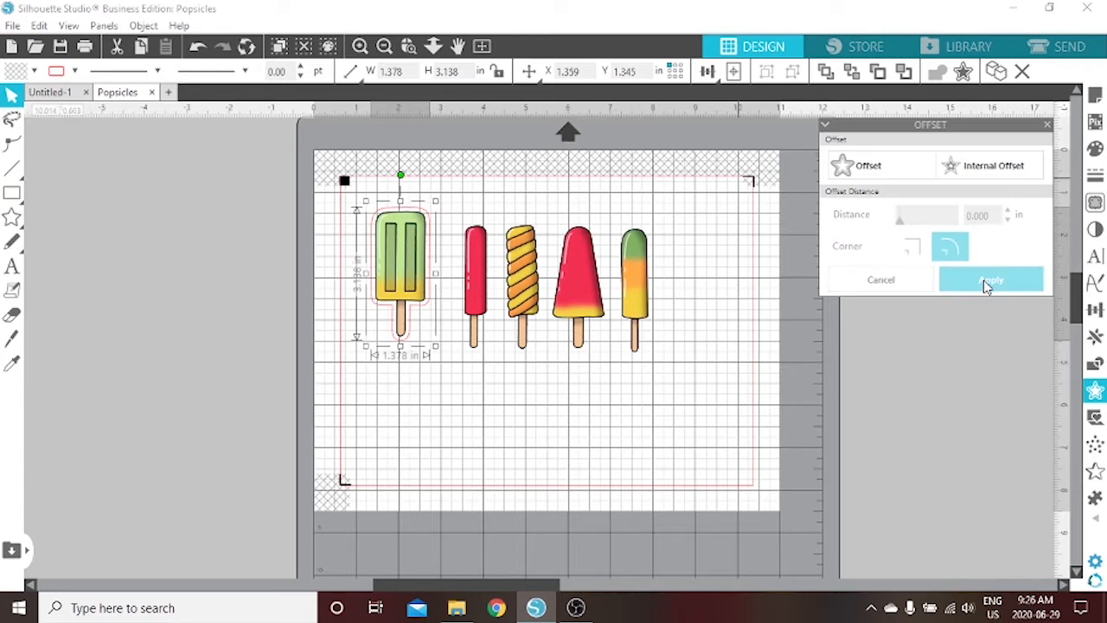
pyautogui.click(754, 364)
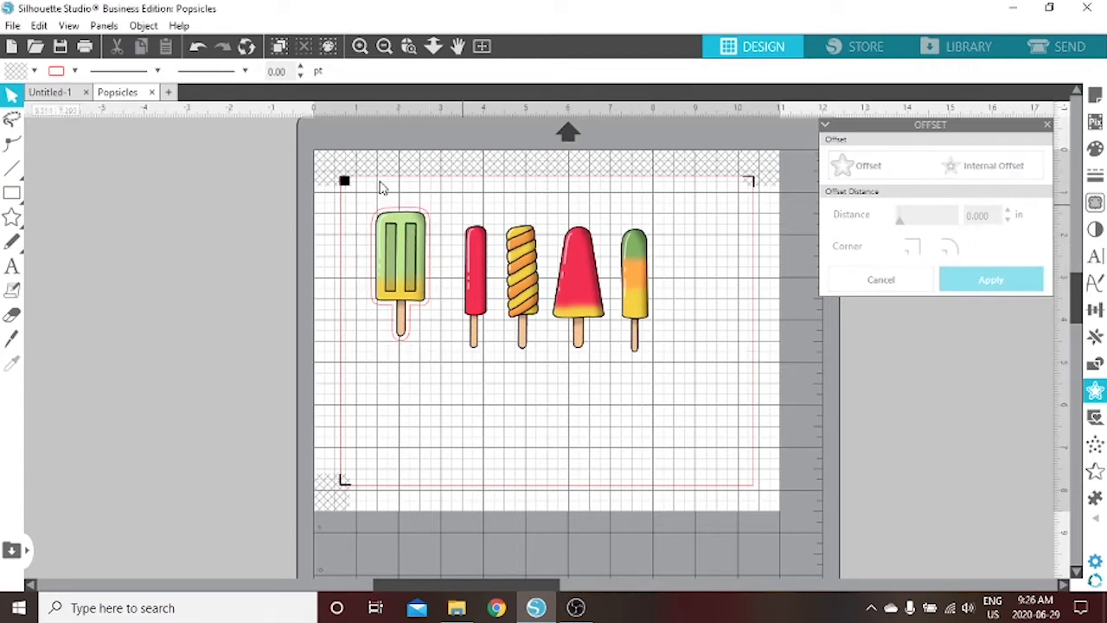
# Step: Set the green popsicle's inner outline to No Cut in the Send view, and return to the design
pyautogui.click(1060, 50)
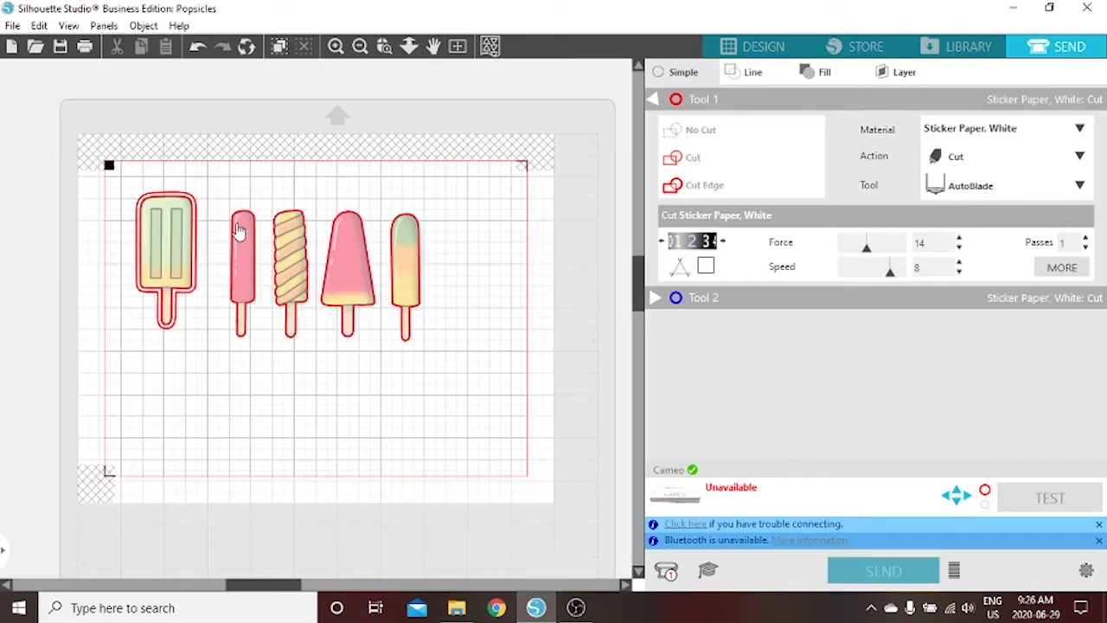
pyautogui.click(183, 203)
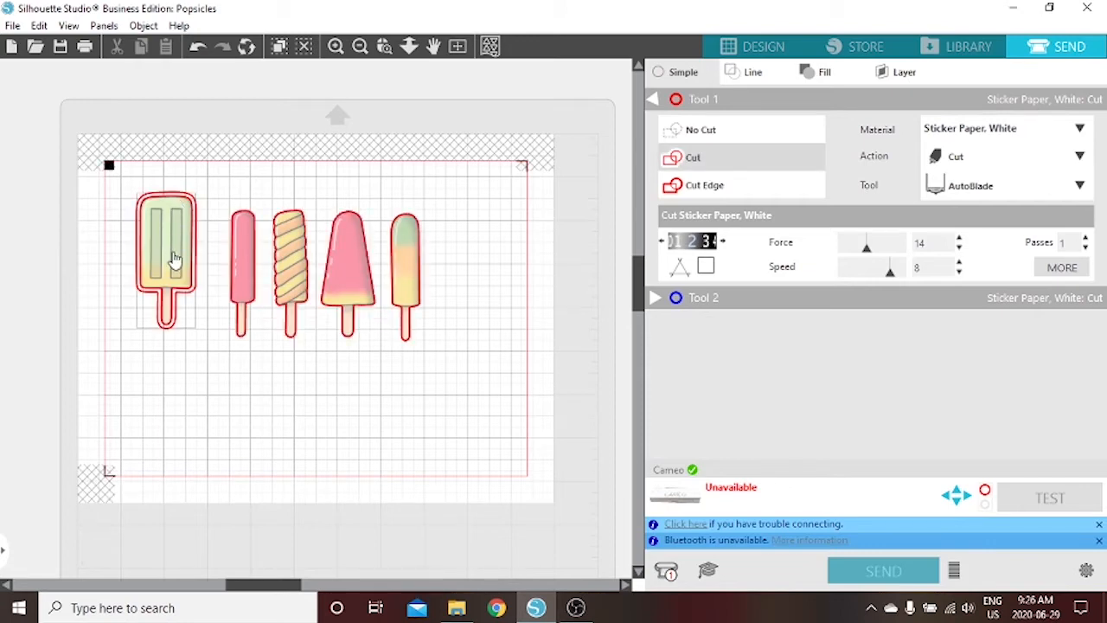
pyautogui.click(726, 128)
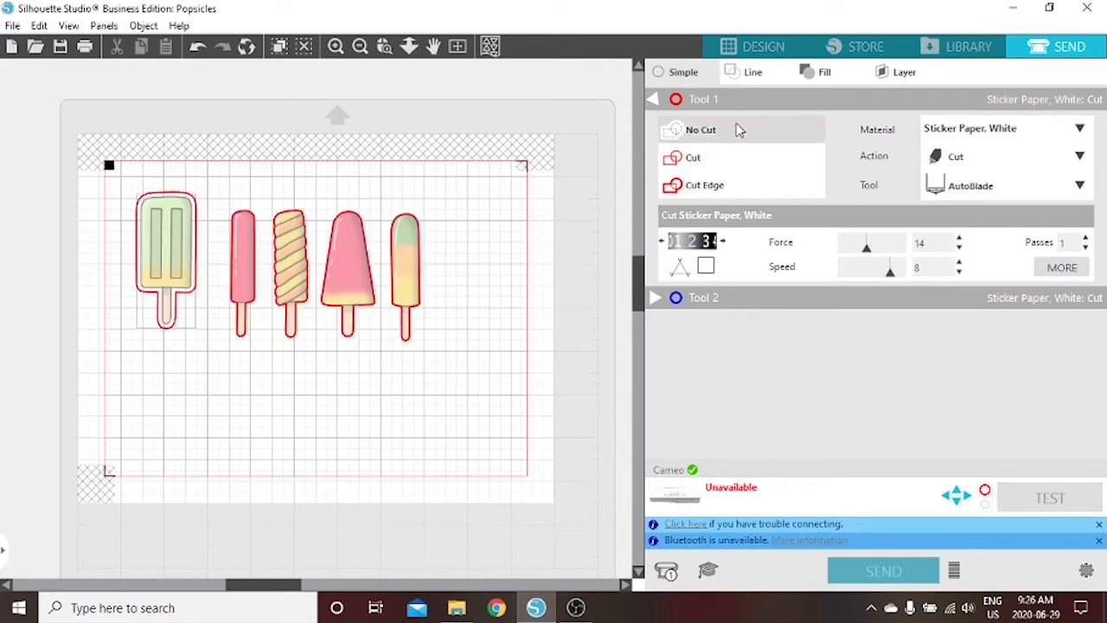
pyautogui.click(765, 49)
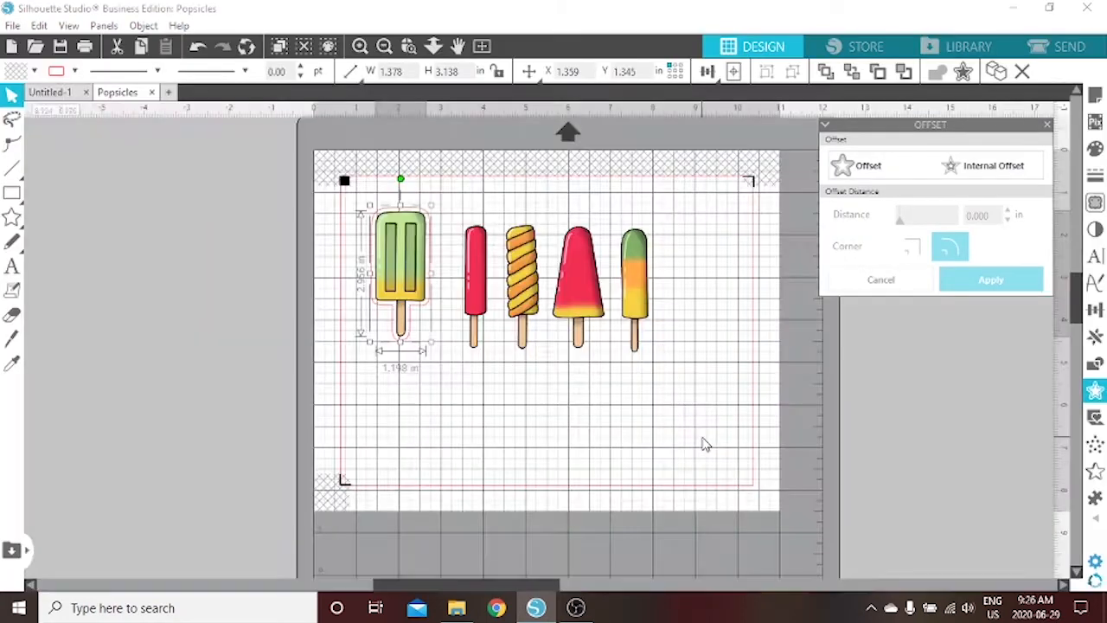
pyautogui.click(606, 447)
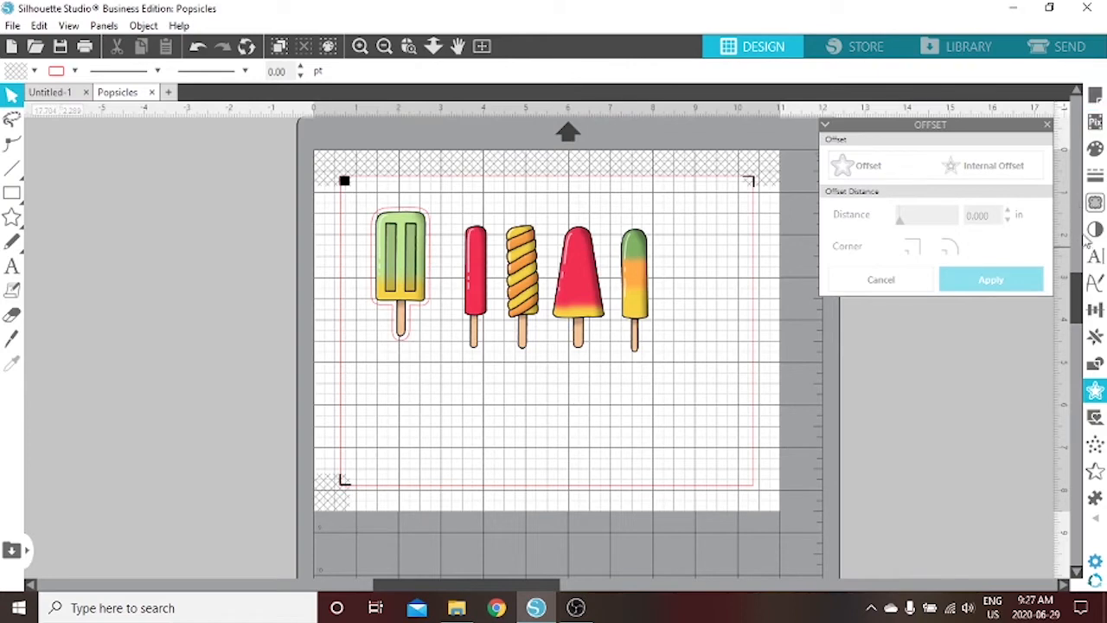
# Step: Set the outlines of the other four popsicles to No Cut in the Send view, and return to the design
pyautogui.click(1063, 47)
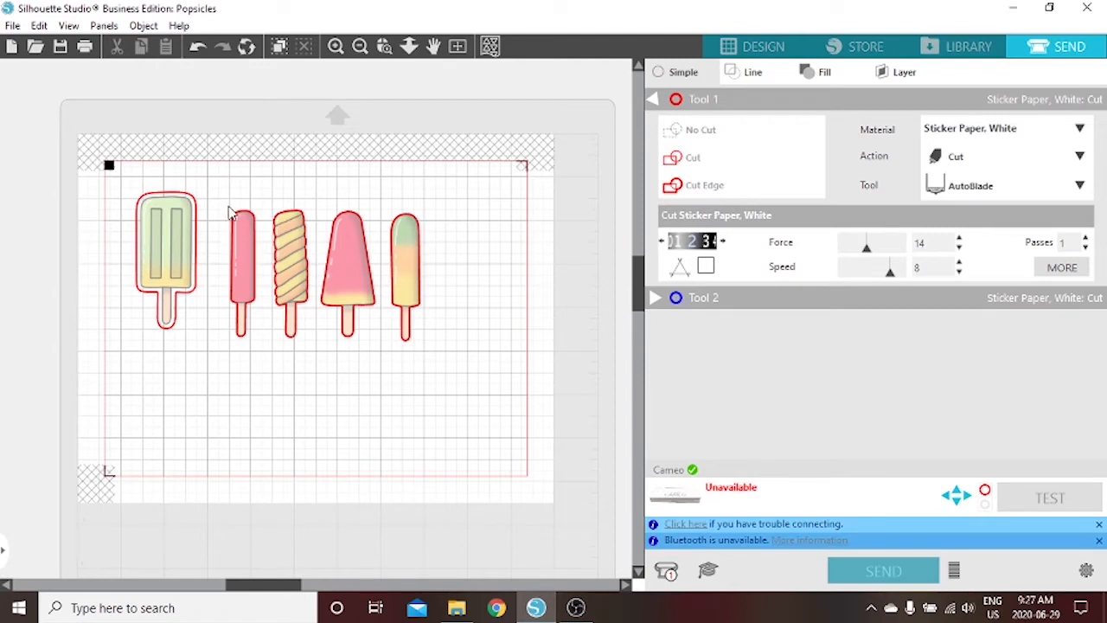
pyautogui.moveTo(227, 202); pyautogui.dragTo(432, 364)
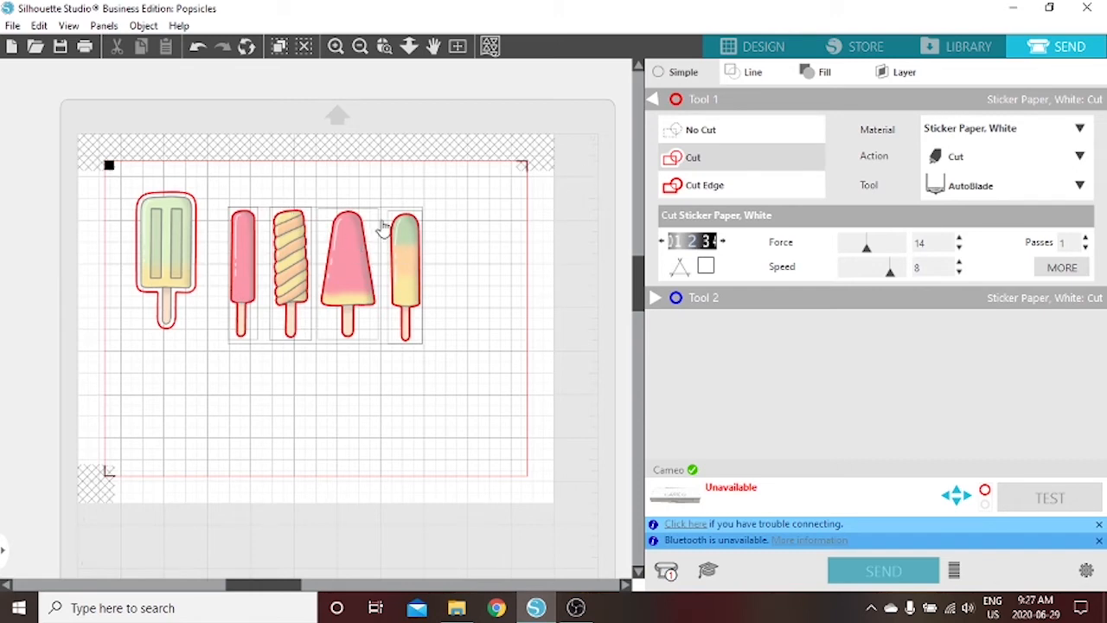
pyautogui.click(721, 131)
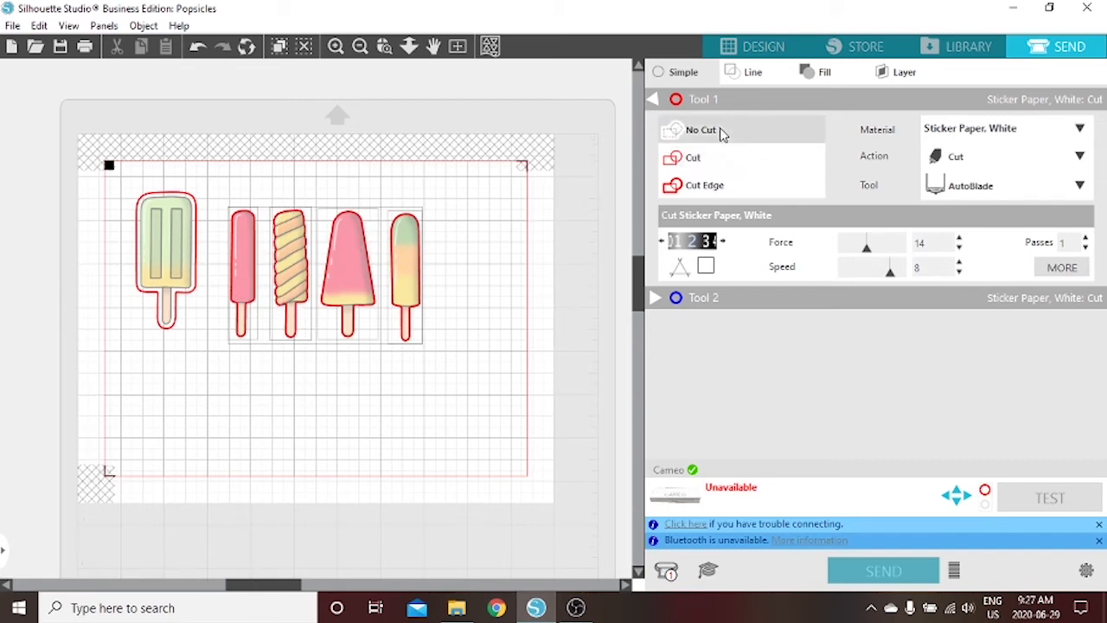
pyautogui.click(764, 47)
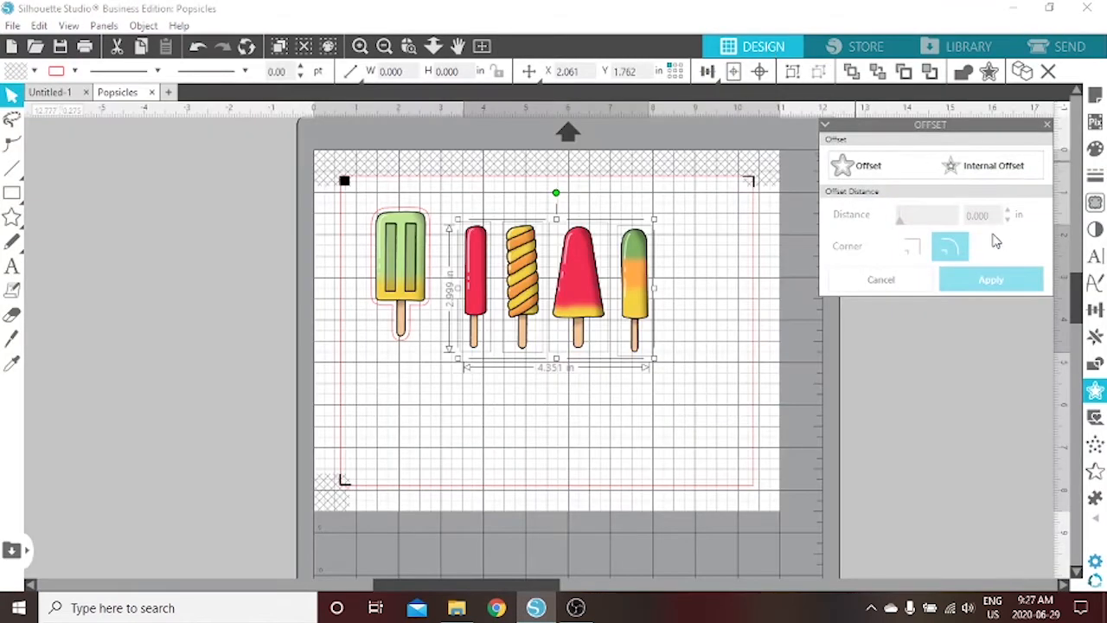
# Step: Offset the four remaining popsicles by 0.125 in and check their cut lines in the Send view
pyautogui.click(879, 172)
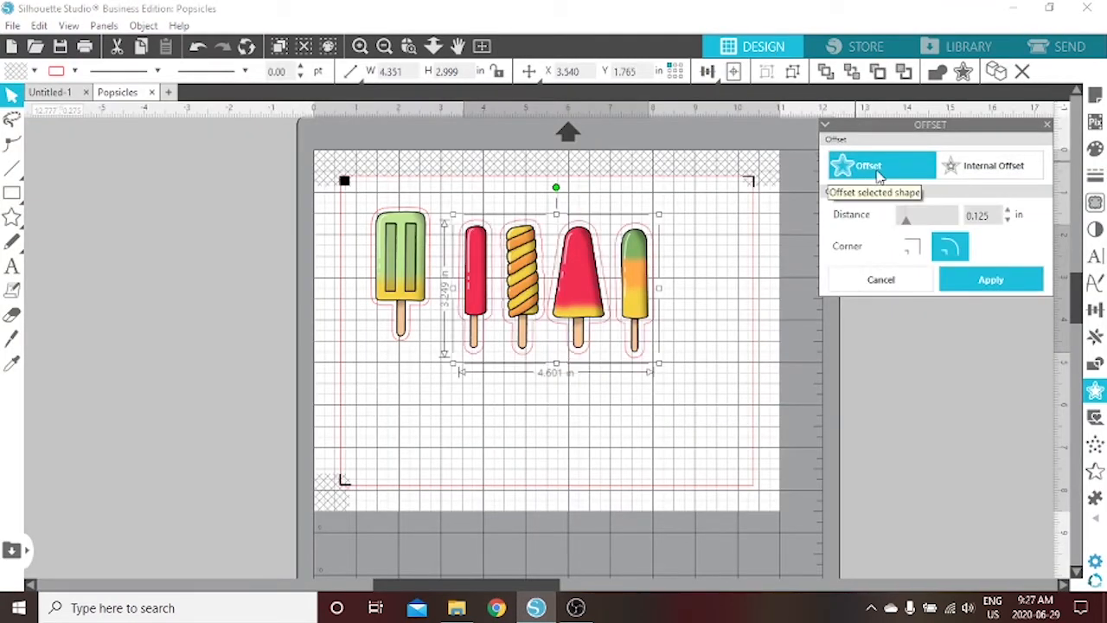
pyautogui.click(977, 281)
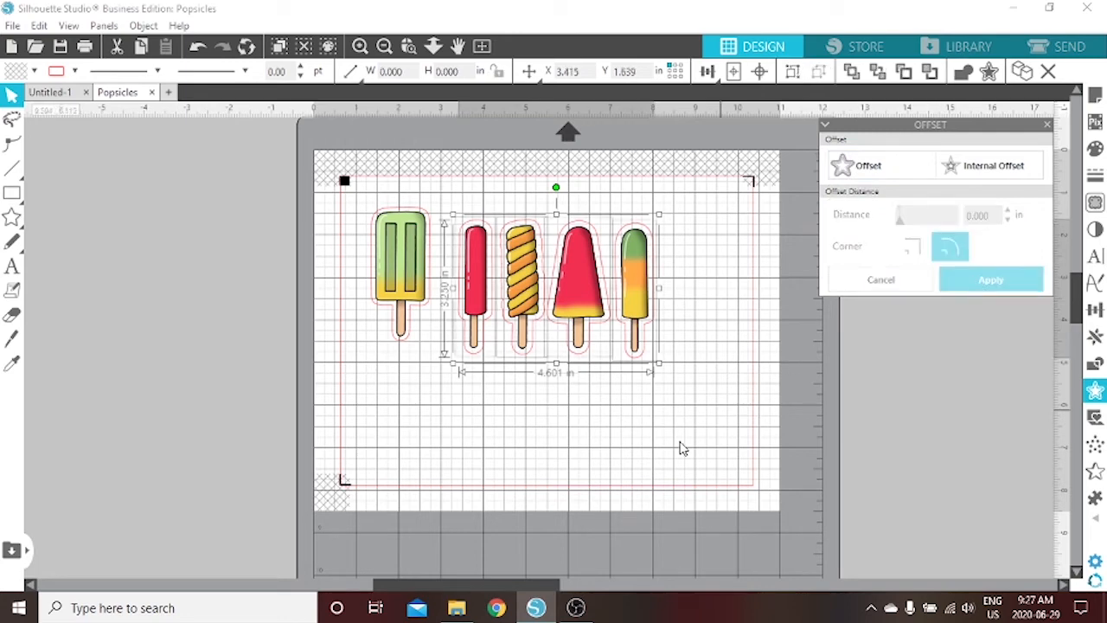
pyautogui.click(1044, 49)
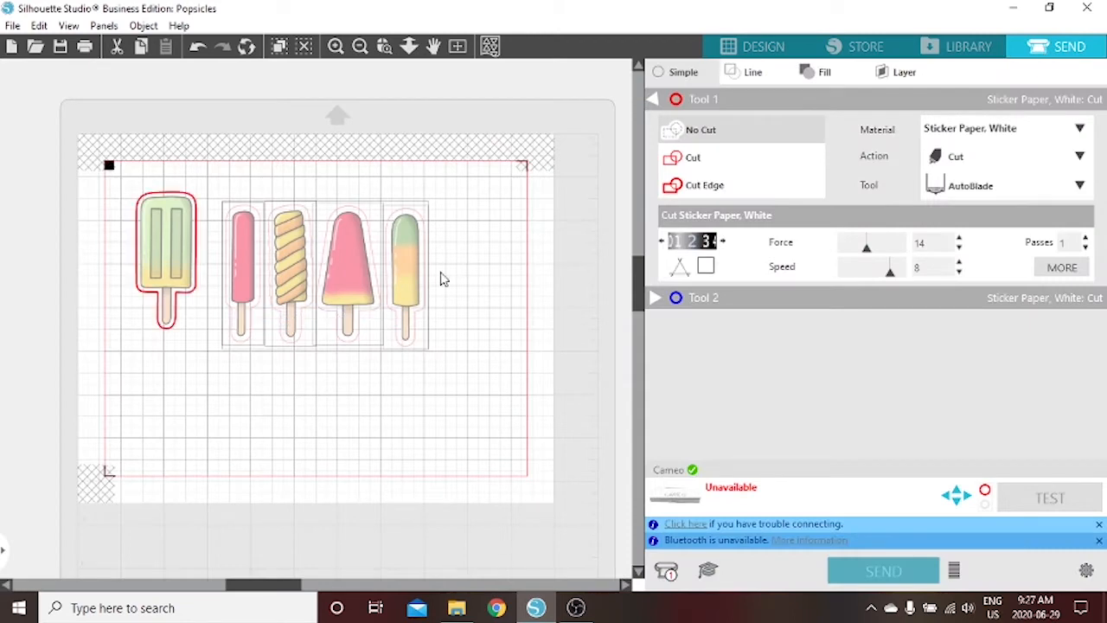
pyautogui.click(524, 279)
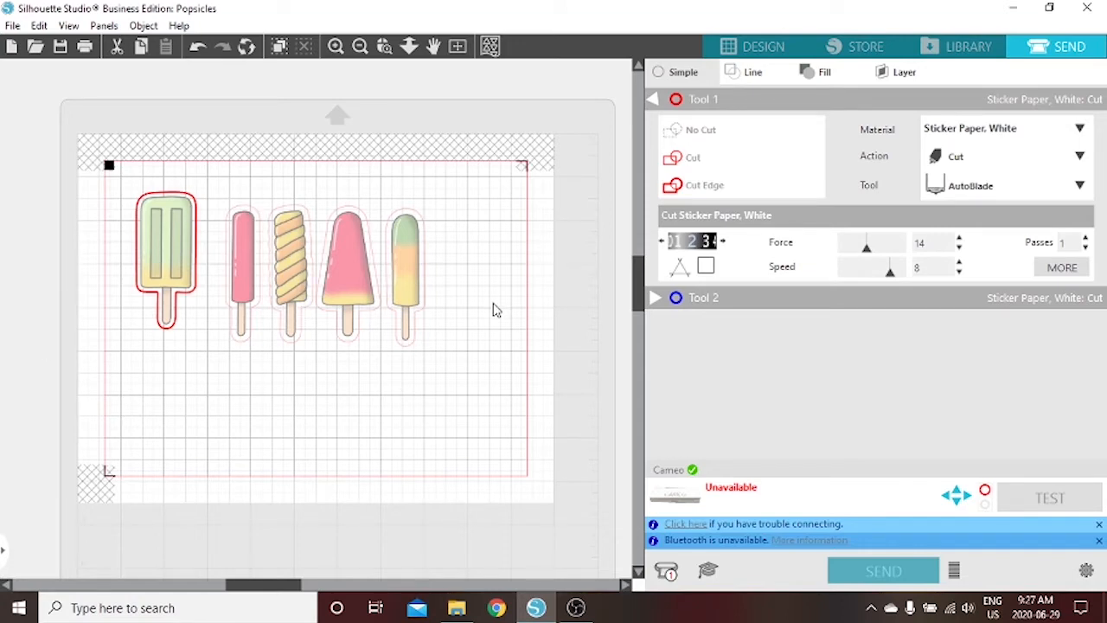
# Step: Set the offset outlines of the four remaining popsicles to Cut in the Send view, and return to the design
pyautogui.click(255, 222)
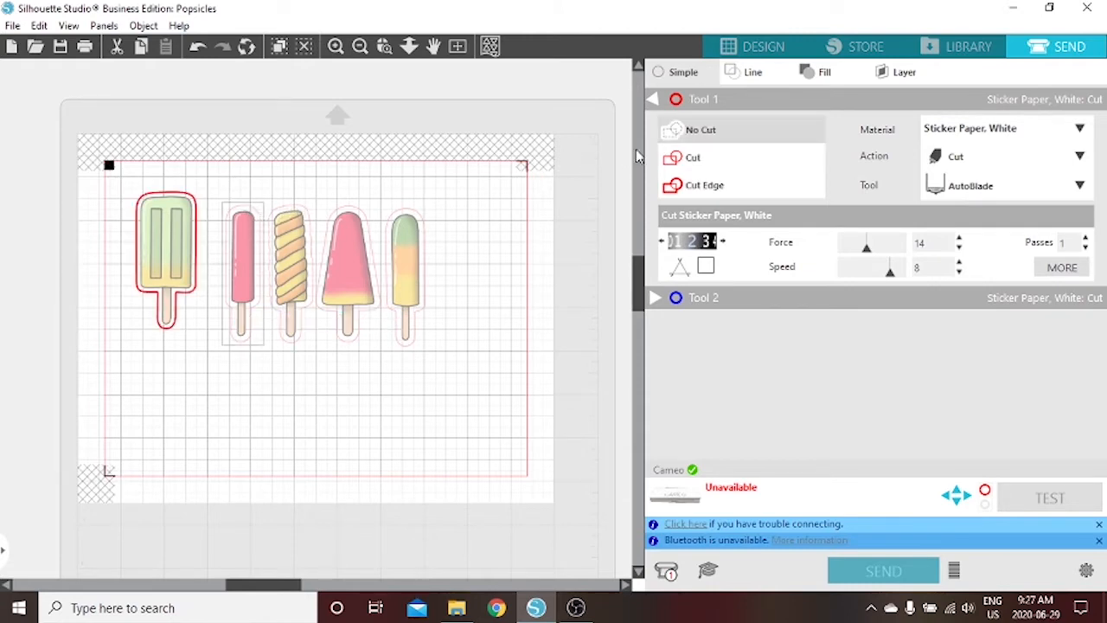
pyautogui.click(690, 159)
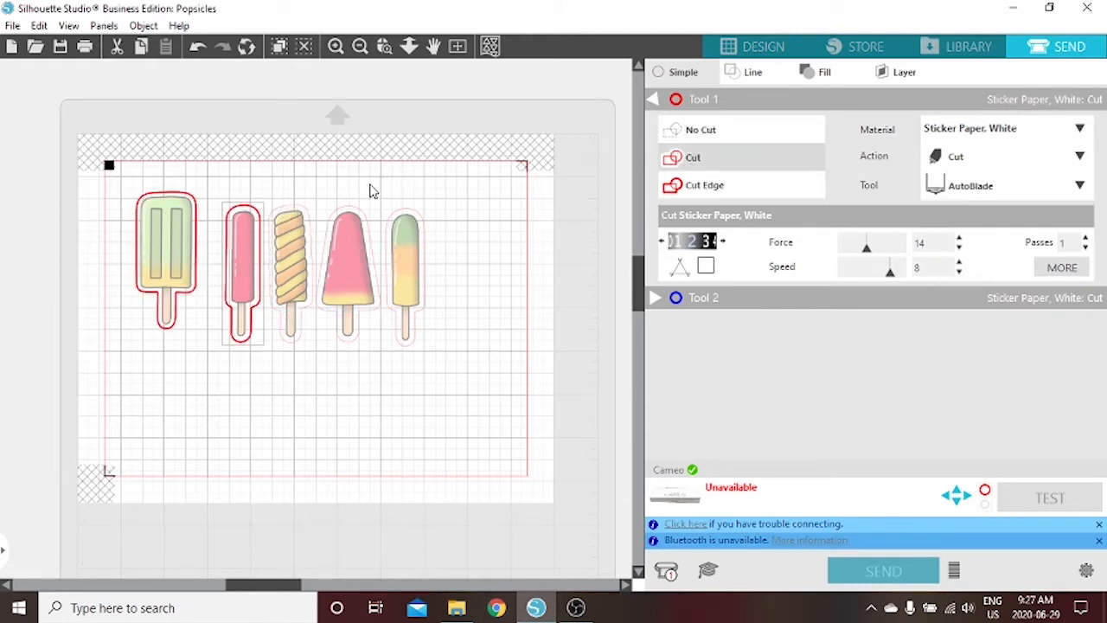
pyautogui.keyDown('shift'); pyautogui.click(307, 216); pyautogui.keyUp('shift')
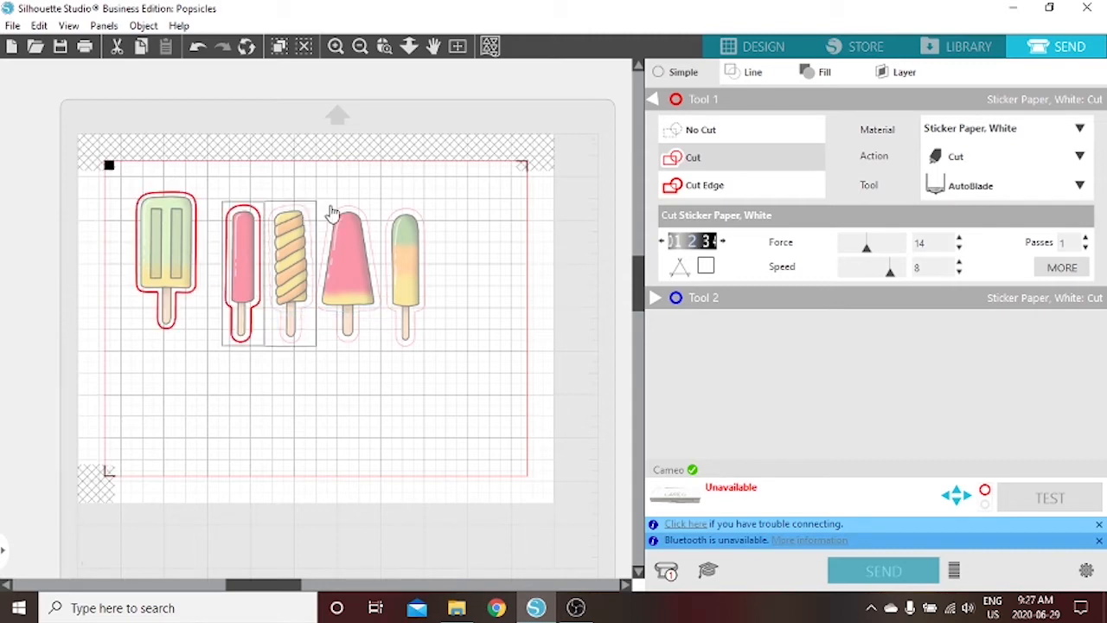
pyautogui.keyDown('shift'); pyautogui.click(361, 216); pyautogui.keyUp('shift')
pyautogui.keyDown('shift'); pyautogui.click(418, 220); pyautogui.keyUp('shift')
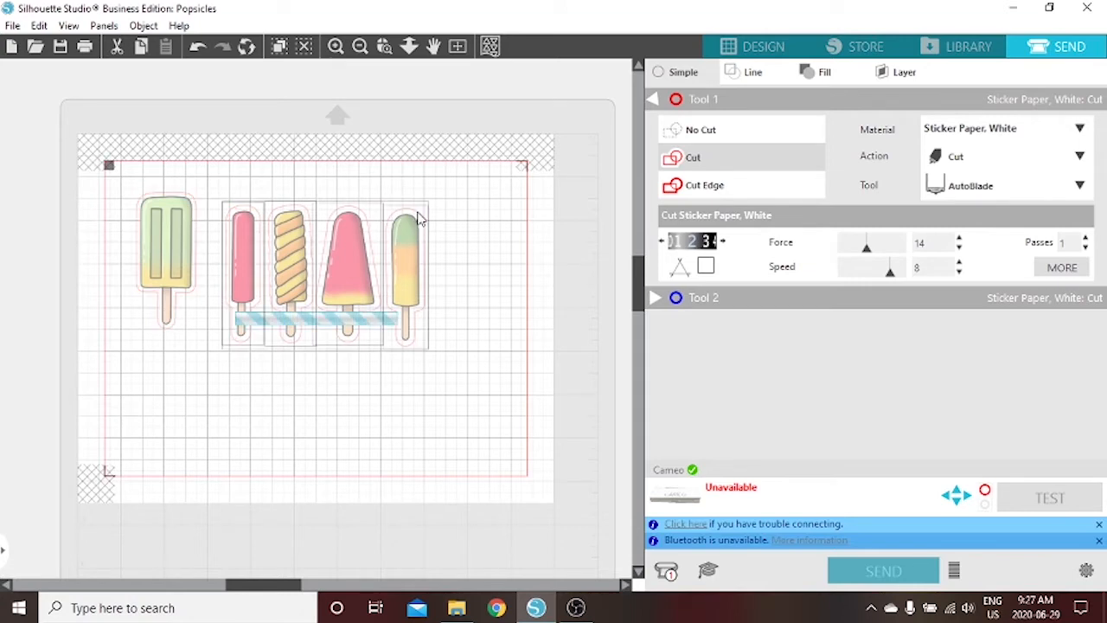
pyautogui.click(704, 159)
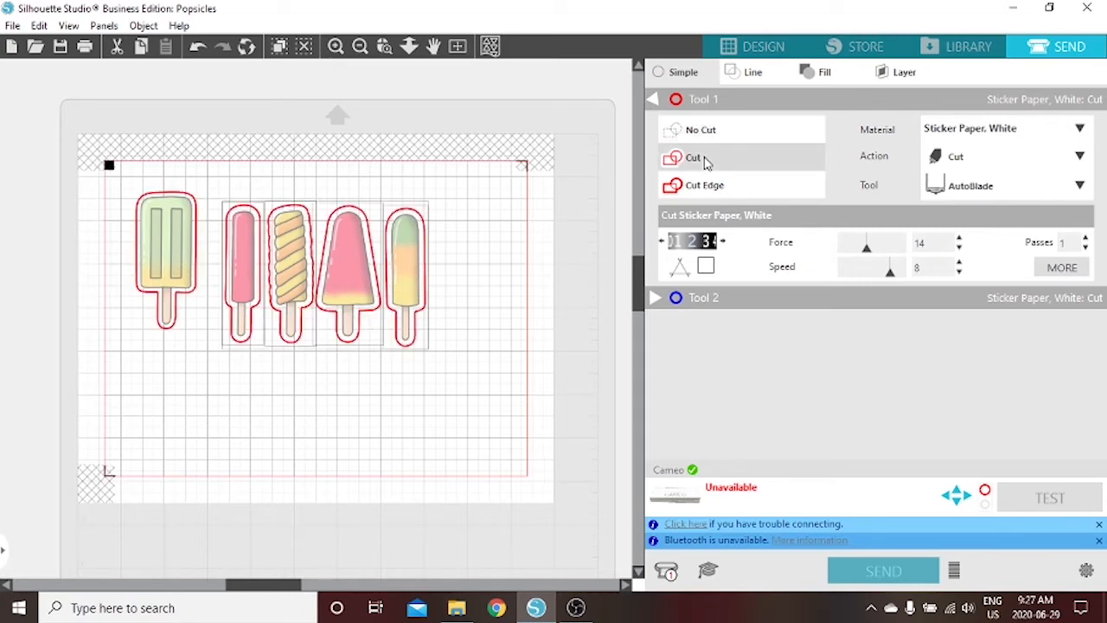
pyautogui.click(768, 43)
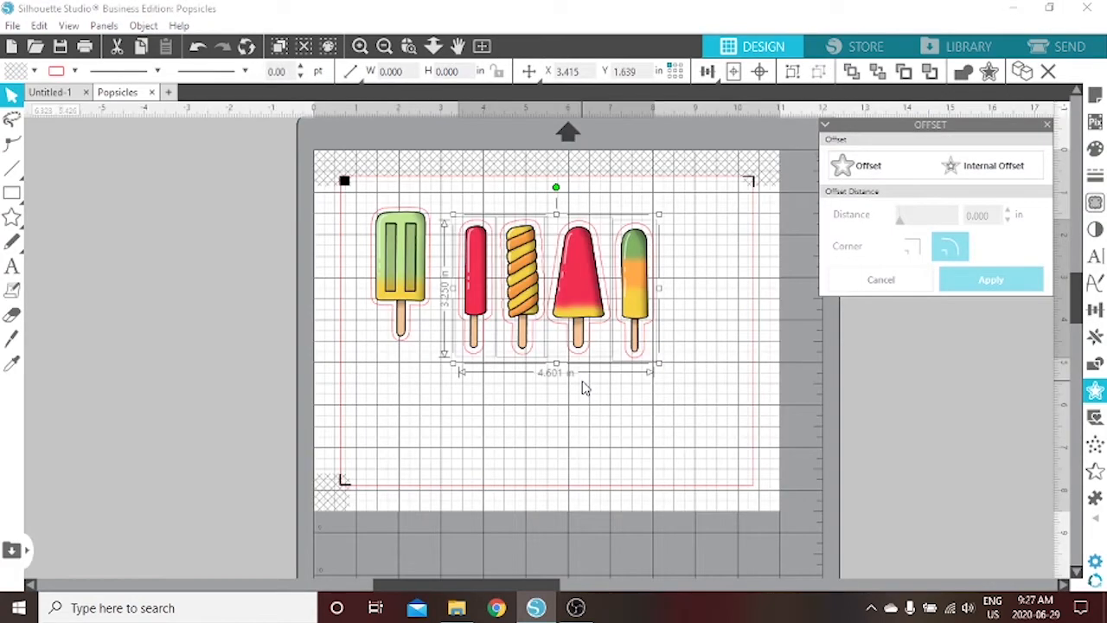
pyautogui.click(582, 387)
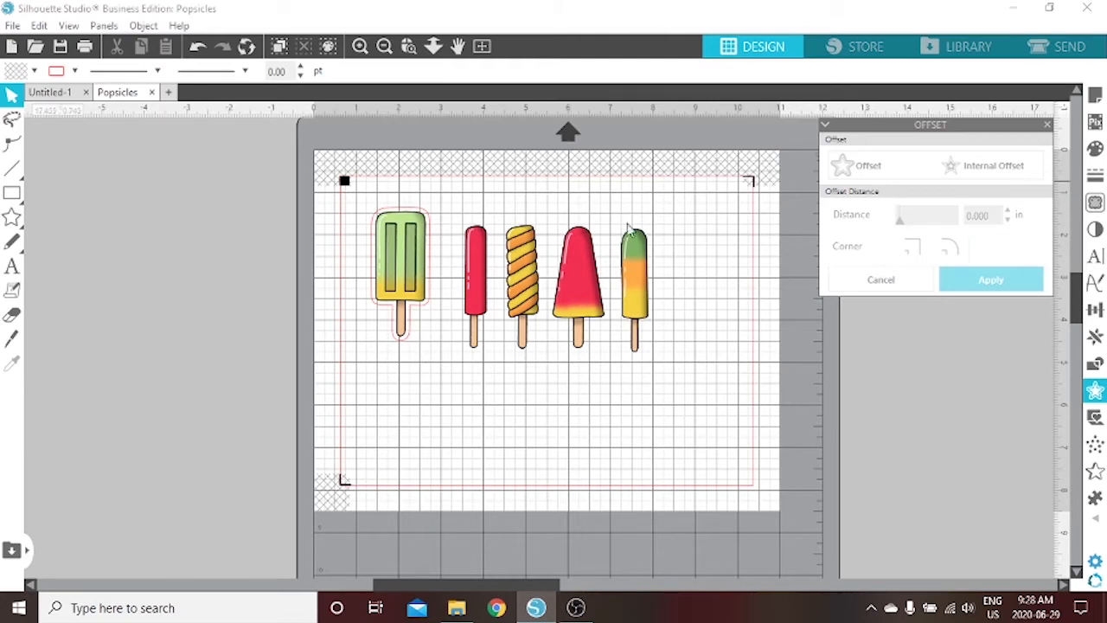
# Step: Offset the four remaining popsicles by 0.400 in and merge the overlapping outlines into one
pyautogui.moveTo(462, 208); pyautogui.dragTo(710, 358)
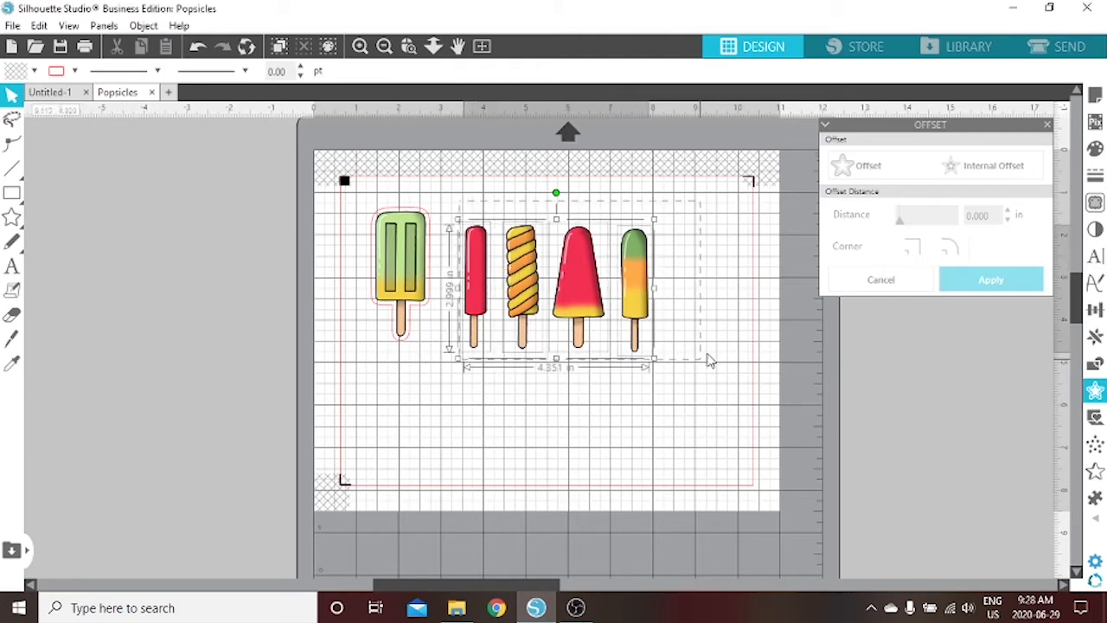
pyautogui.click(881, 172)
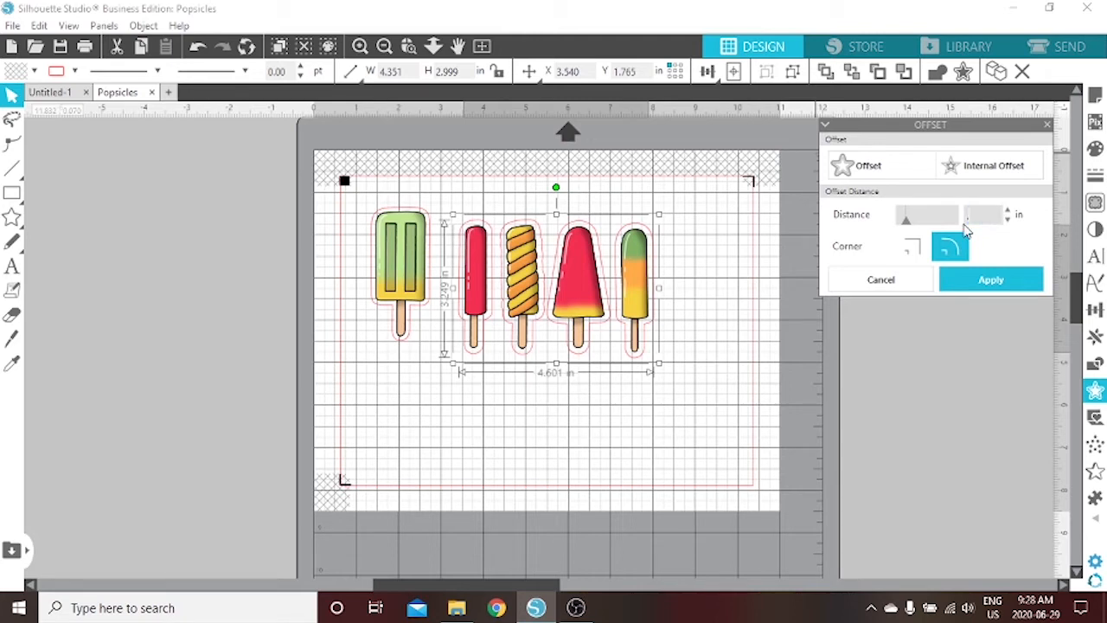
pyautogui.press('Return')
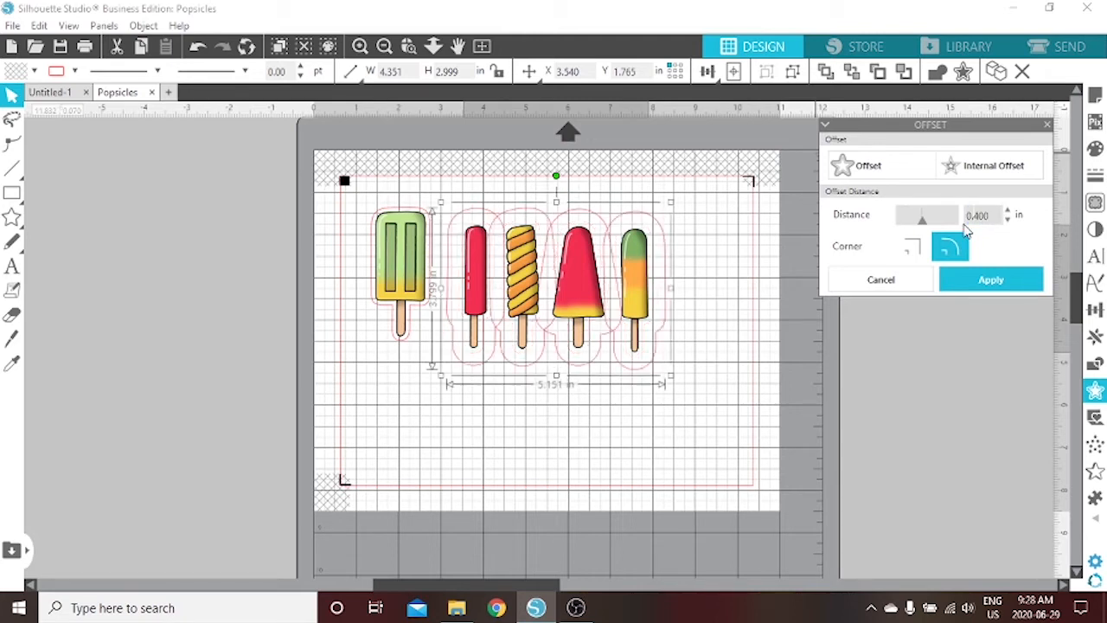
pyautogui.click(978, 282)
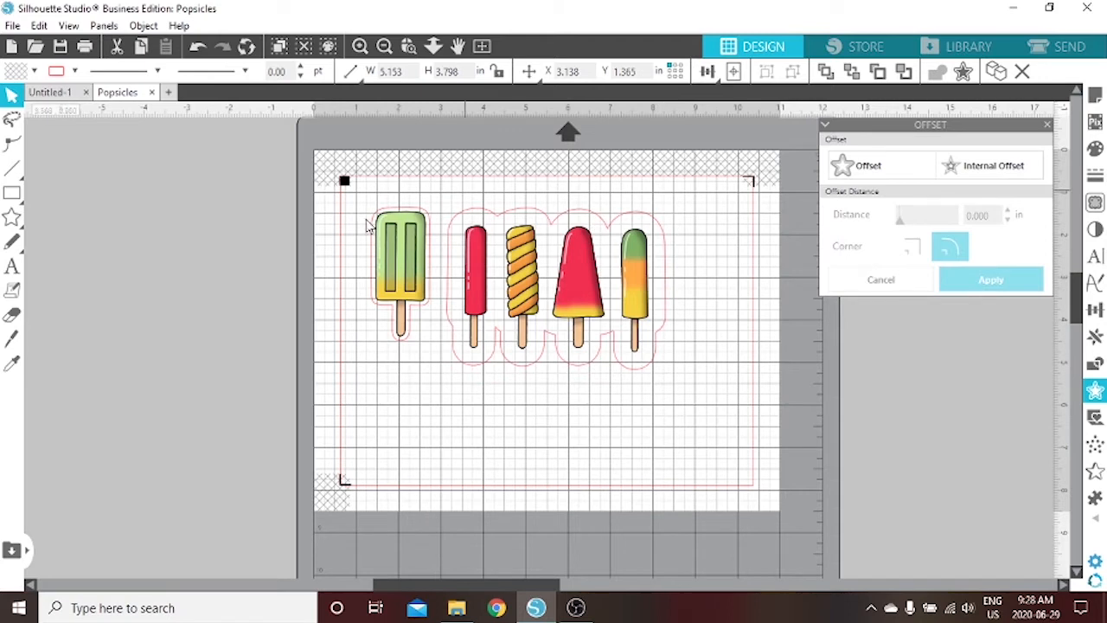
pyautogui.click(610, 279)
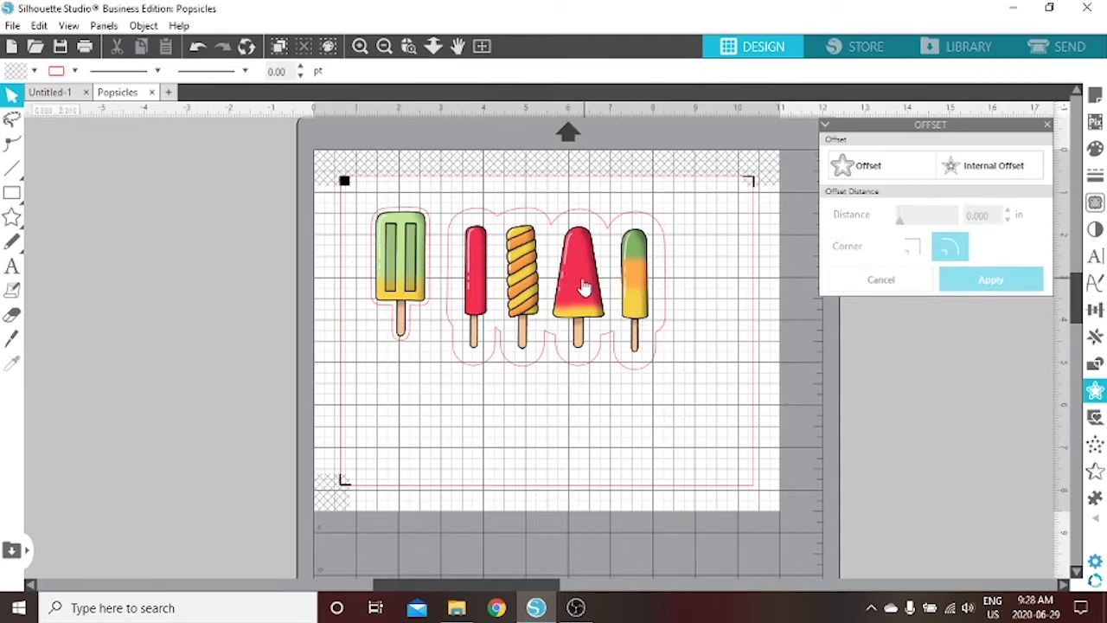
# Step: Create an internal offset of about 0.2 in inside the merged outline around the four popsicles
pyautogui.click(493, 222)
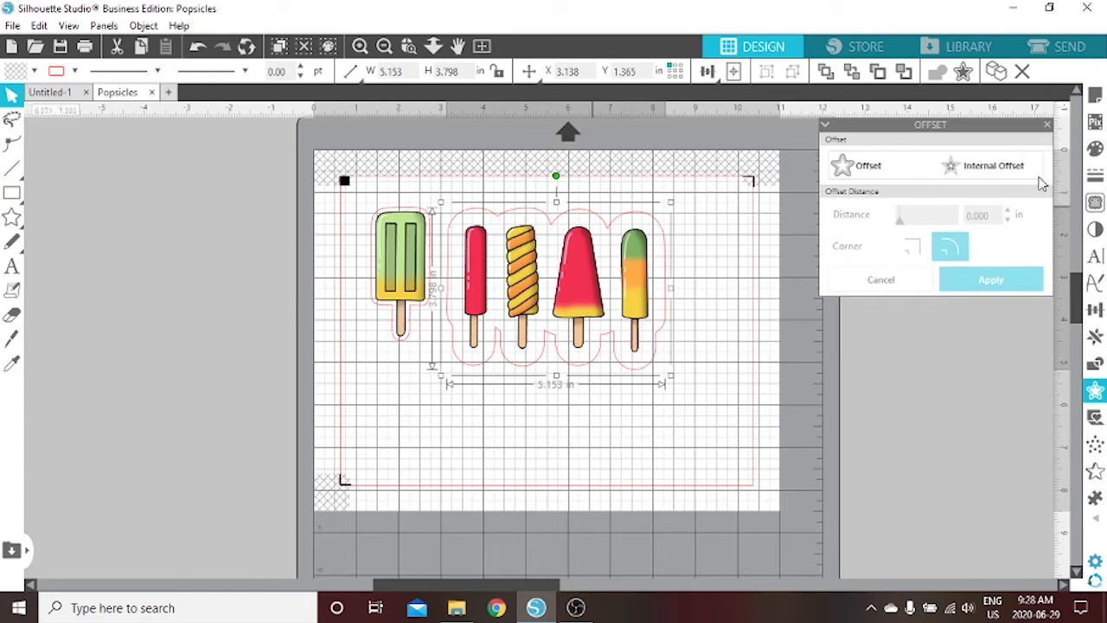
pyautogui.click(1000, 173)
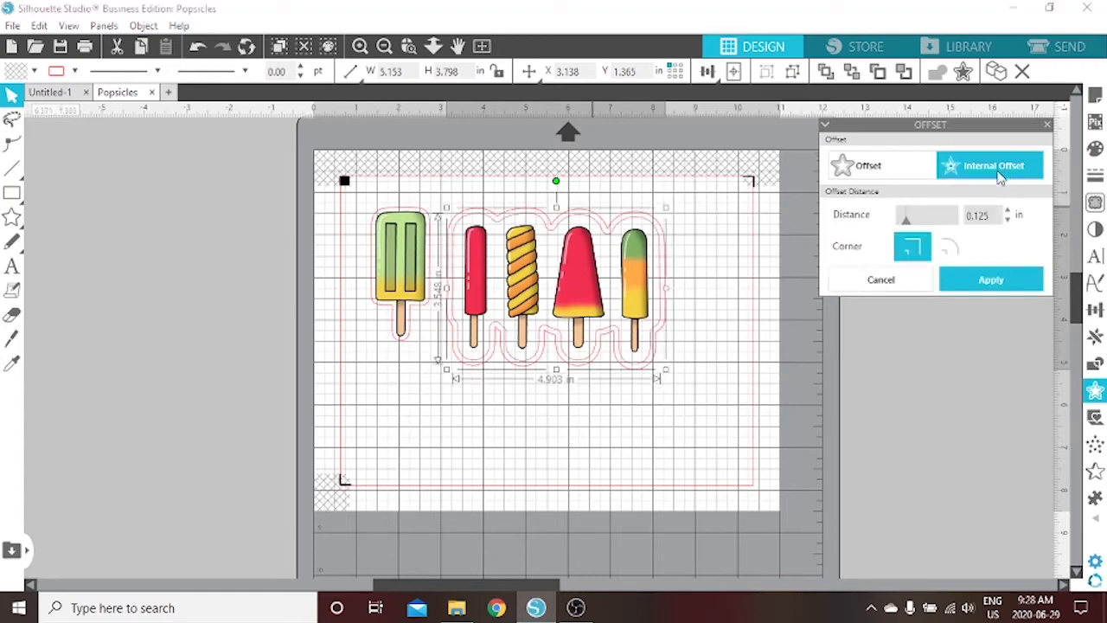
pyautogui.click(1008, 222)
pyautogui.click(1009, 222)
pyautogui.click(1008, 211)
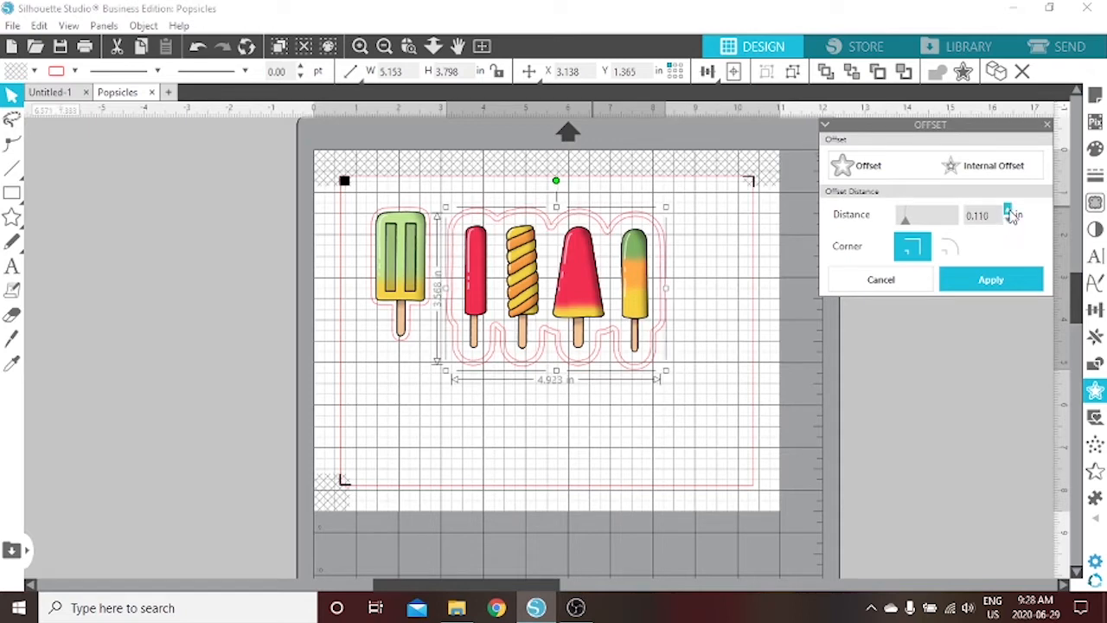
pyautogui.click(1008, 211)
pyautogui.click(1008, 211)
pyautogui.click(1008, 211)
pyautogui.click(1008, 211)
pyautogui.click(1009, 211)
pyautogui.click(1009, 211)
pyautogui.click(1009, 211)
pyautogui.click(1009, 211)
pyautogui.click(1008, 211)
pyautogui.click(1008, 211)
pyautogui.click(1008, 211)
pyautogui.click(1008, 211)
pyautogui.click(1009, 211)
pyautogui.click(1009, 211)
pyautogui.click(1008, 211)
pyautogui.click(1008, 211)
pyautogui.click(1008, 211)
pyautogui.click(1008, 211)
pyautogui.click(1009, 211)
pyautogui.click(1008, 211)
pyautogui.click(1008, 211)
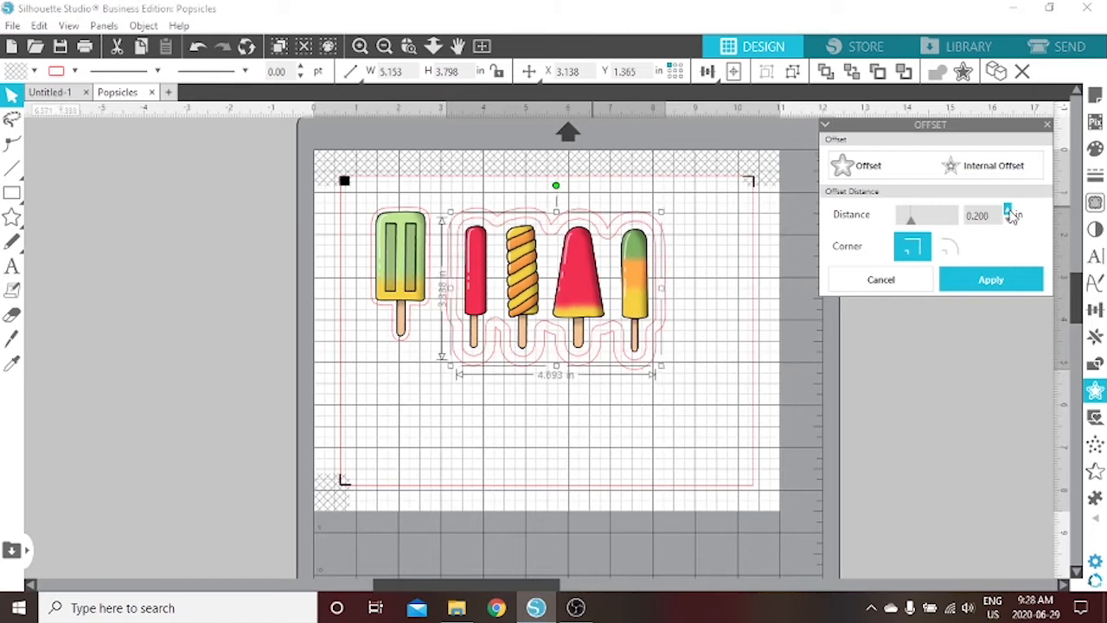
# Step: Pull the outer merged outline away from the four popsicles and delete it, keeping only the internal offset
pyautogui.click(443, 555)
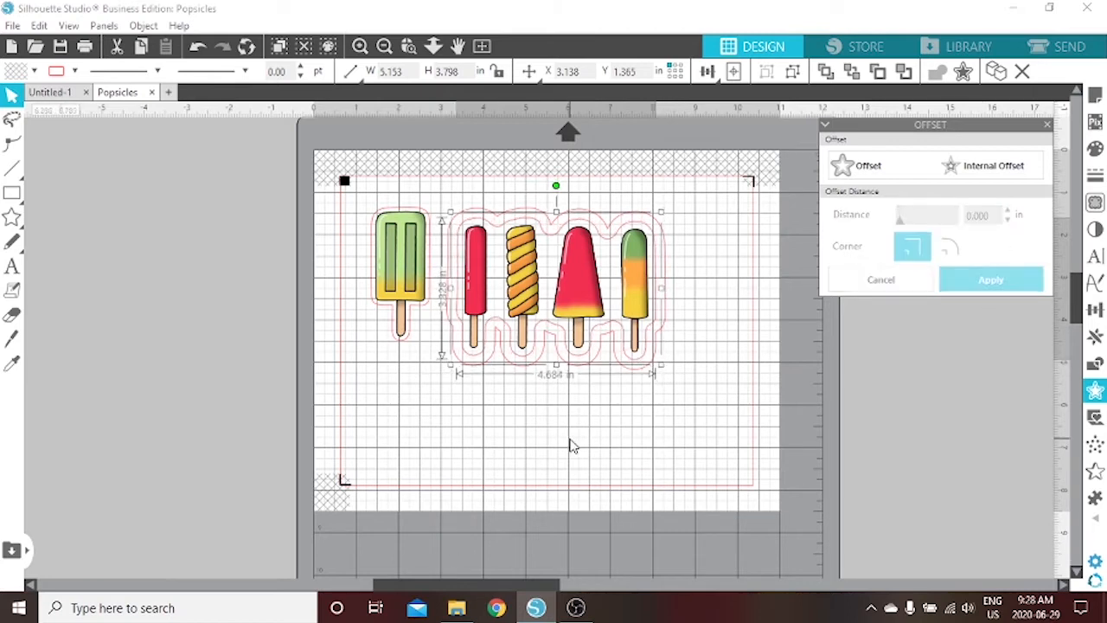
pyautogui.moveTo(642, 370); pyautogui.dragTo(641, 478)
pyautogui.press('Delete')
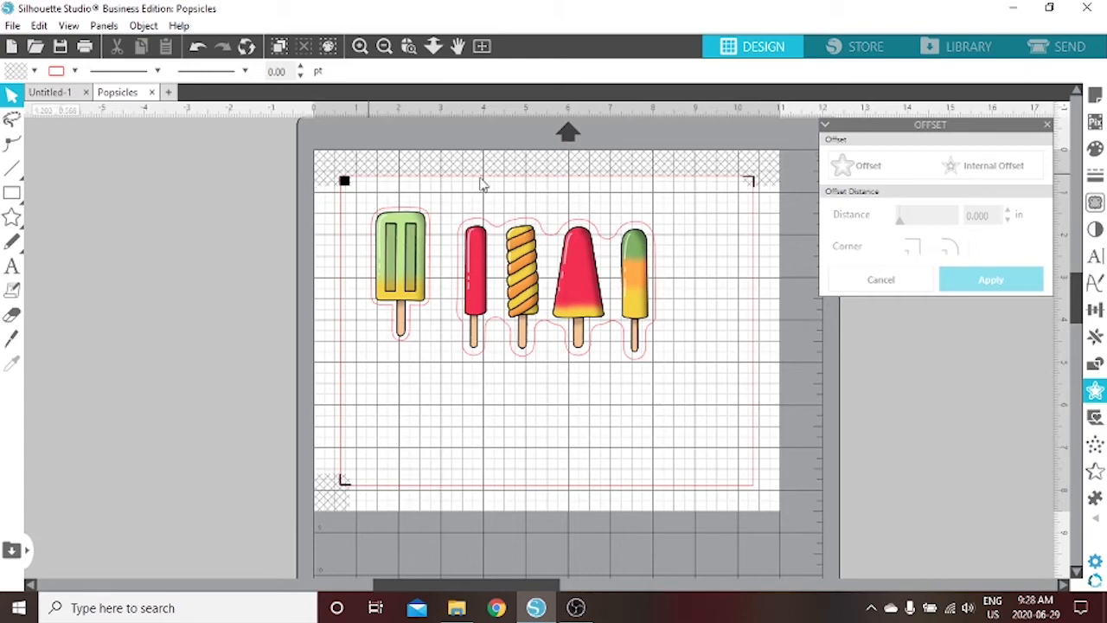
# Step: Open the JPG file IMG_0613, scale its image down to about 12.6 in square and place it over the page
pyautogui.click(38, 46)
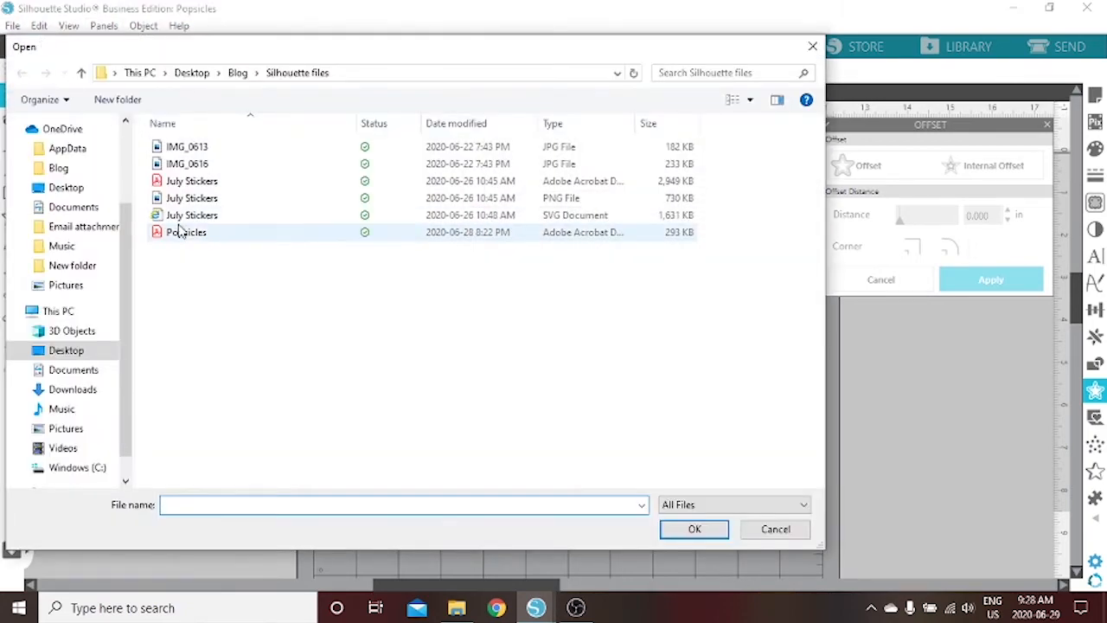
pyautogui.doubleClick(198, 155)
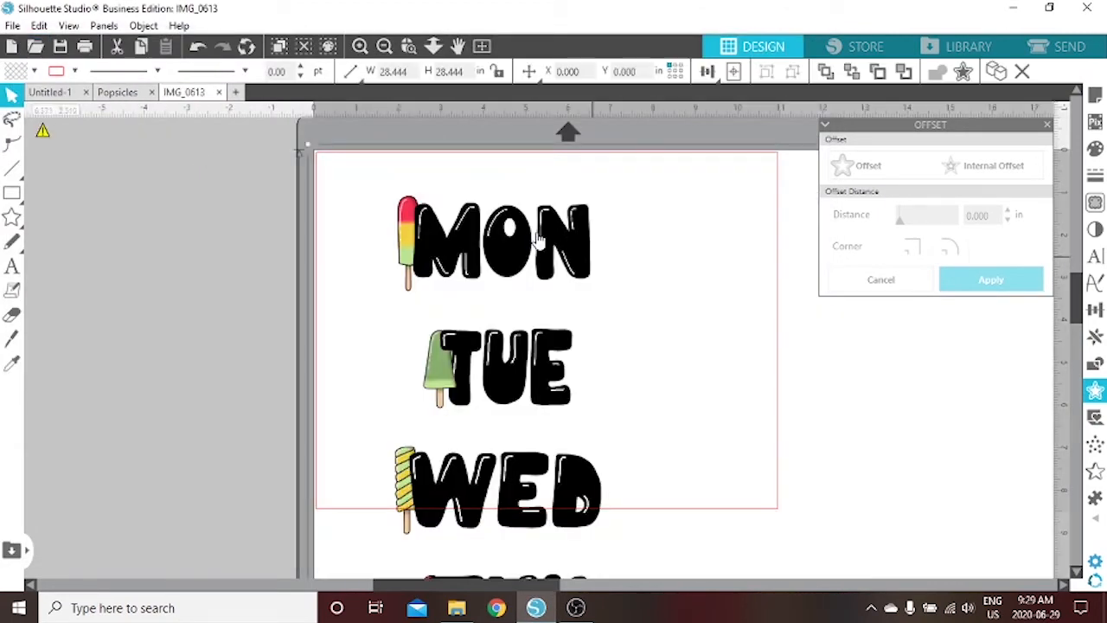
pyautogui.moveTo(307, 146); pyautogui.dragTo(655, 269)
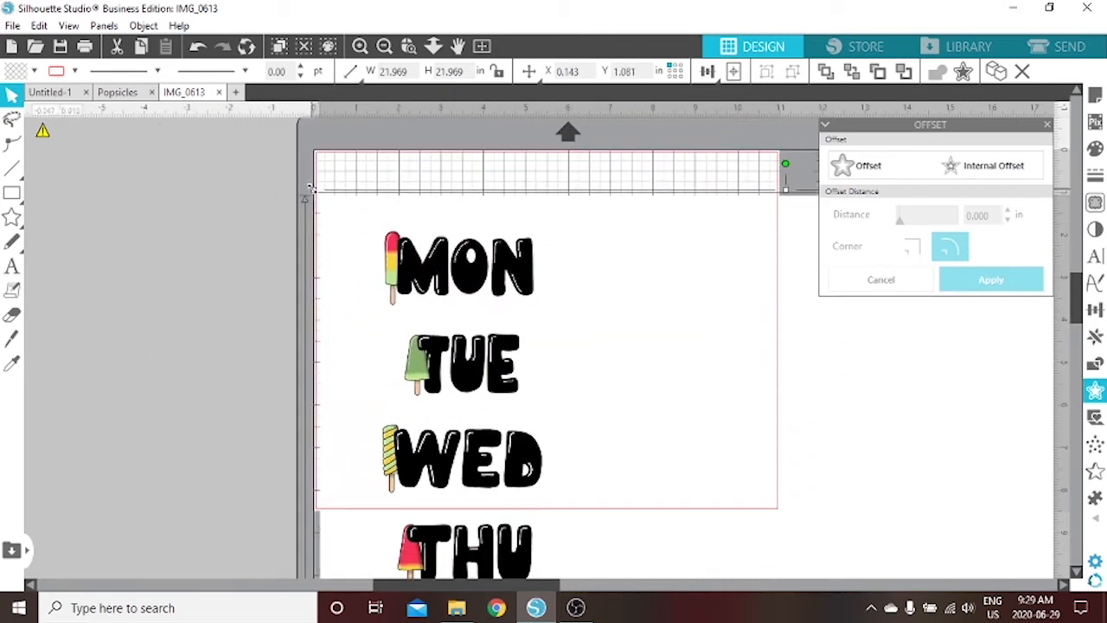
pyautogui.moveTo(606, 374); pyautogui.dragTo(607, 377)
pyautogui.moveTo(865, 517); pyautogui.dragTo(628, 240)
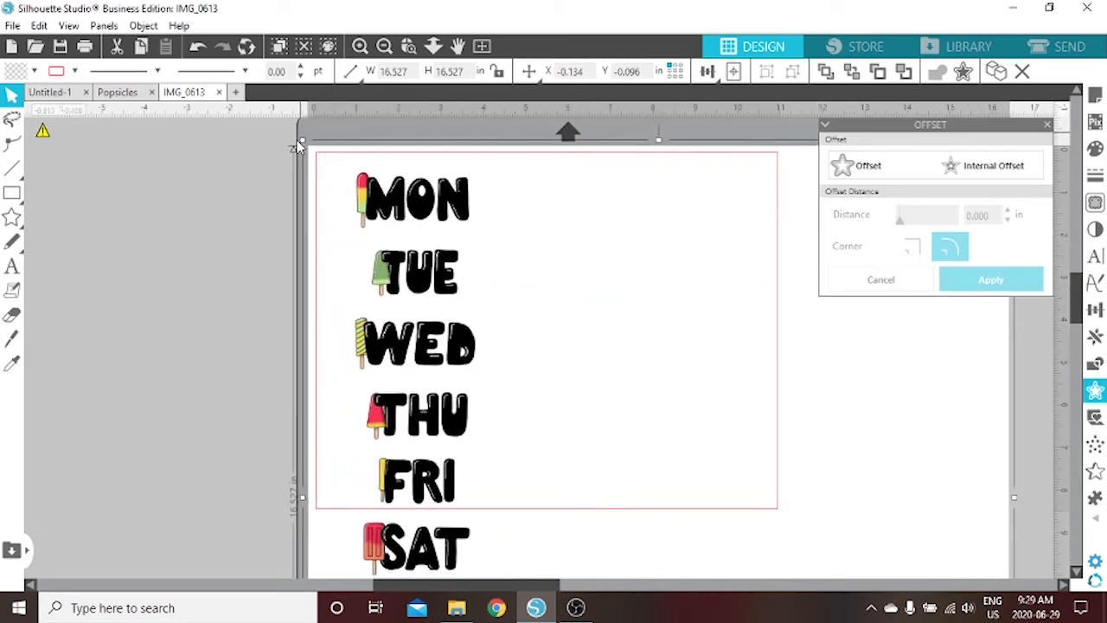
pyautogui.moveTo(299, 141); pyautogui.dragTo(511, 267)
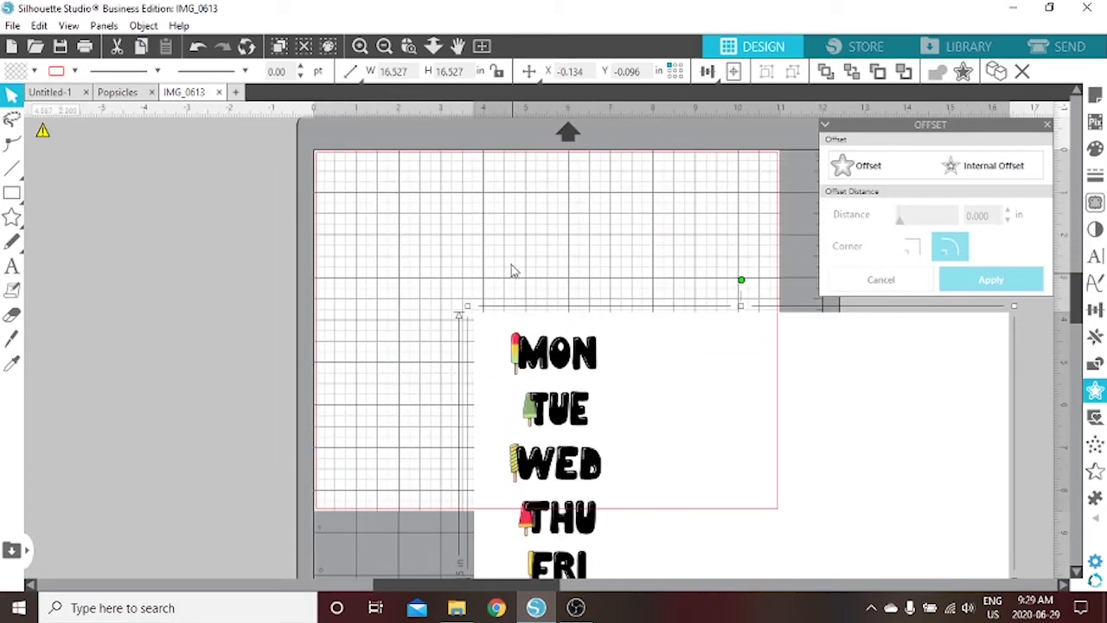
pyautogui.moveTo(636, 406); pyautogui.dragTo(511, 259)
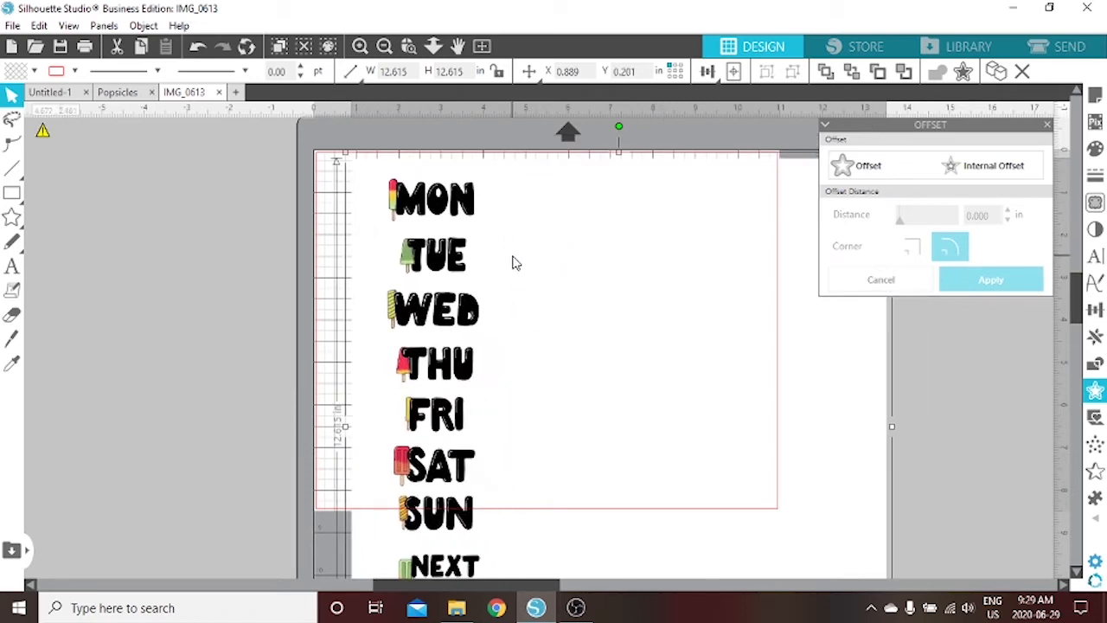
# Step: Trace and detach the MON, TUE and WED lettering at a 98% threshold, and move the remaining image off the page
pyautogui.click(1095, 205)
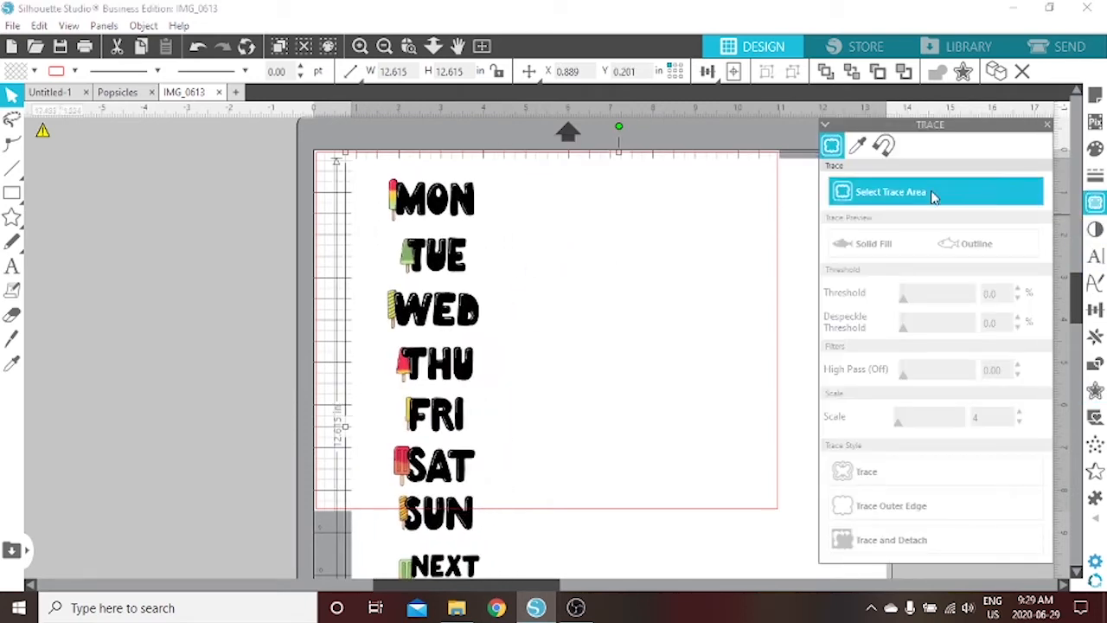
pyautogui.click(933, 192)
pyautogui.moveTo(372, 169)
pyautogui.mouseDown()
pyautogui.moveTo(493, 335)
pyautogui.moveTo(526, 346)
pyautogui.mouseUp()
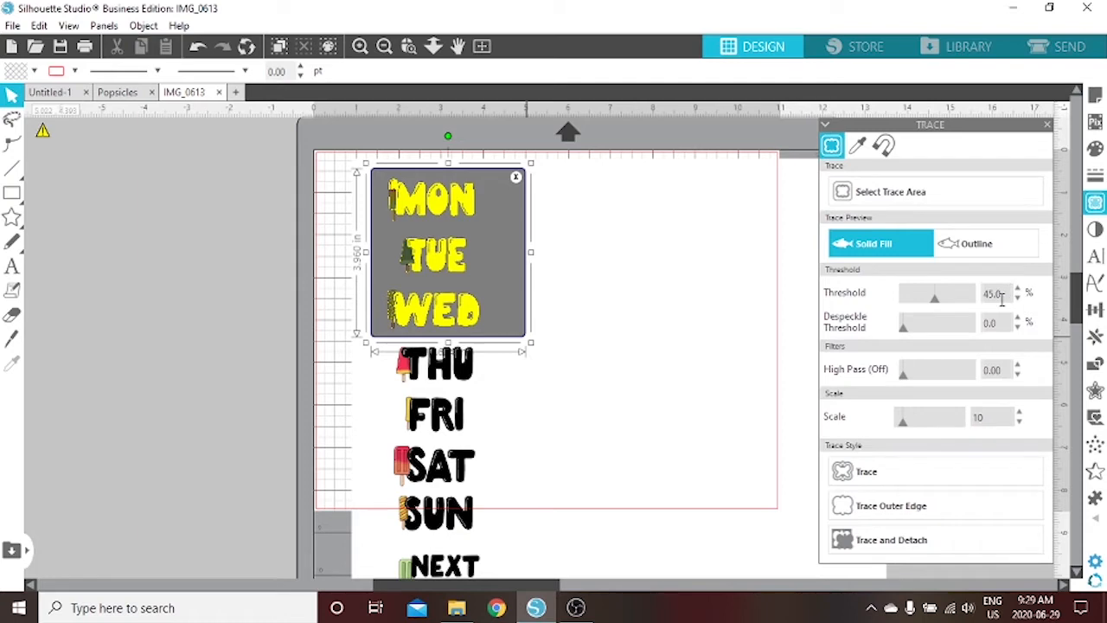
pyautogui.click(1002, 299)
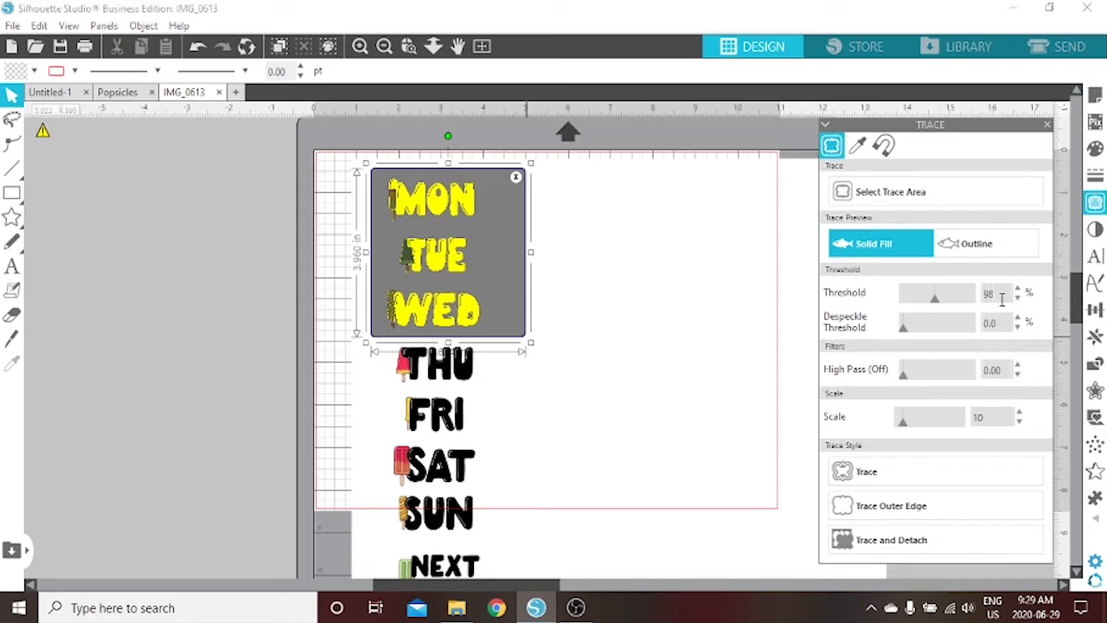
pyautogui.press('Return')
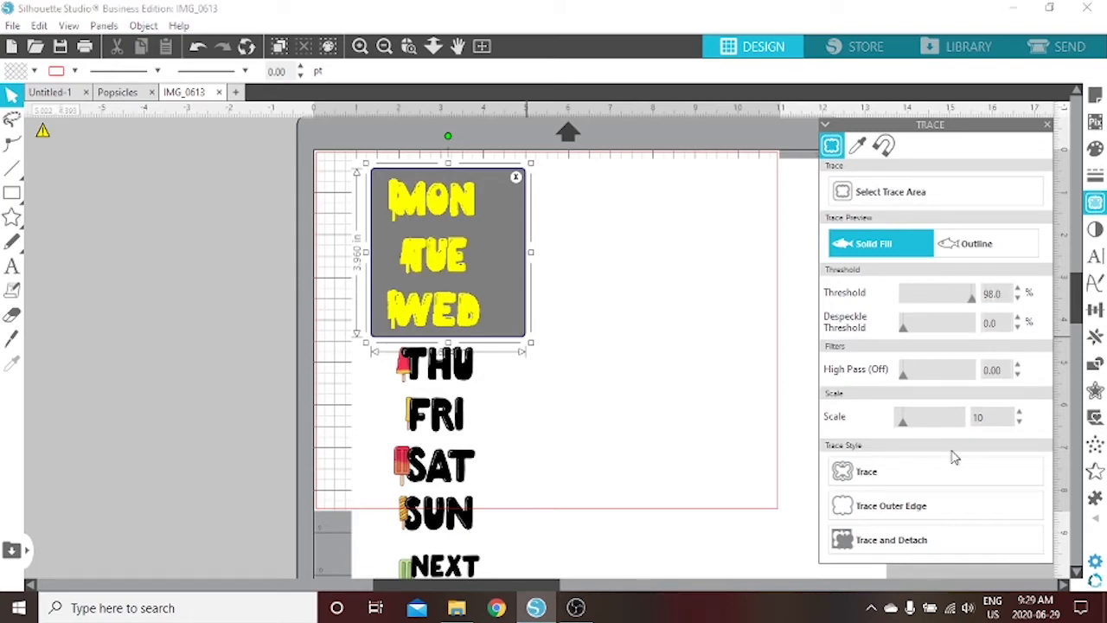
pyautogui.click(903, 552)
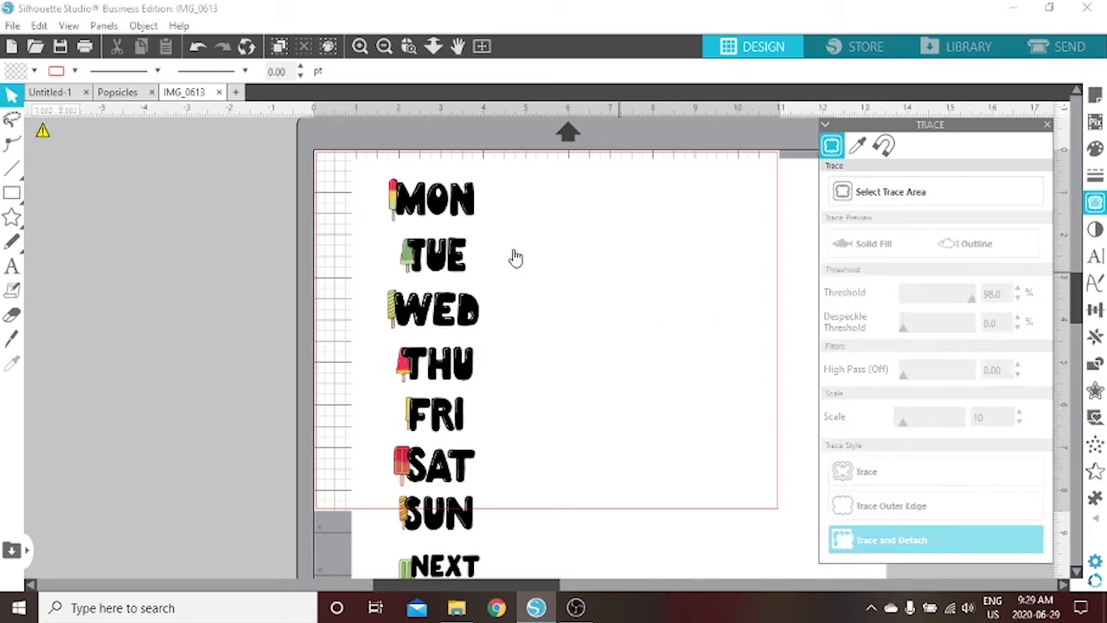
pyautogui.moveTo(548, 212)
pyautogui.mouseDown()
pyautogui.moveTo(543, 358)
pyautogui.moveTo(573, 606)
pyautogui.mouseUp()
# Step: Try moving a traced piece of MON and one of TUE on their own, undoing each move
pyautogui.moveTo(472, 191); pyautogui.dragTo(516, 191)
pyautogui.hotkey('ctrl', 'z')
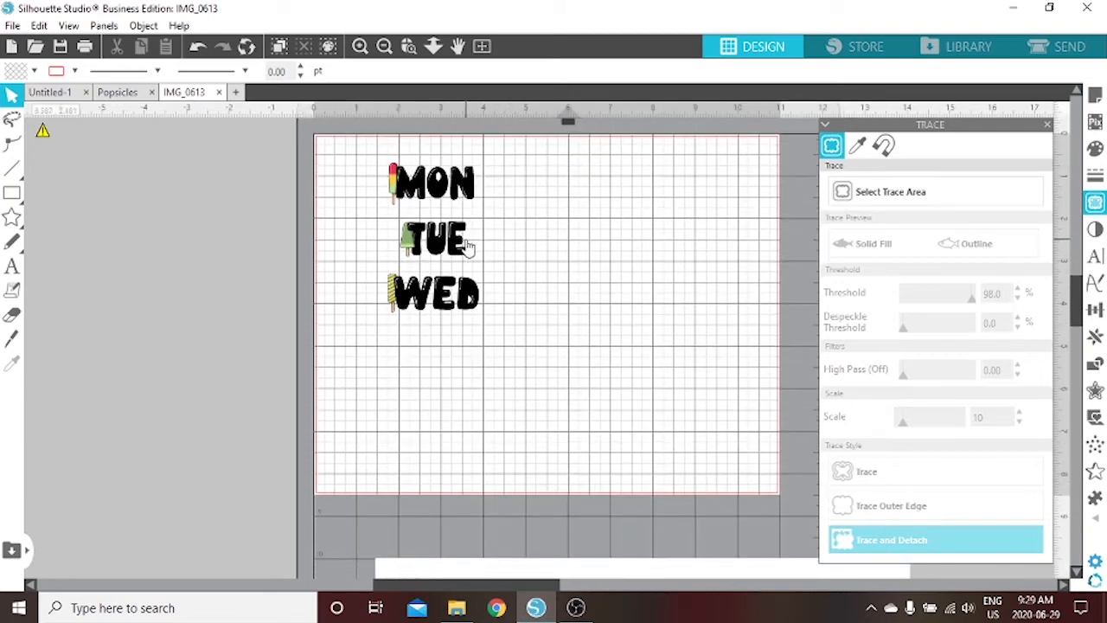
pyautogui.moveTo(463, 244); pyautogui.dragTo(521, 240)
pyautogui.hotkey('ctrl', 'z')
# Step: Group the popsicle and letters of the MON sticker into one object
pyautogui.moveTo(363, 170); pyautogui.dragTo(487, 202)
pyautogui.rightClick(479, 199)
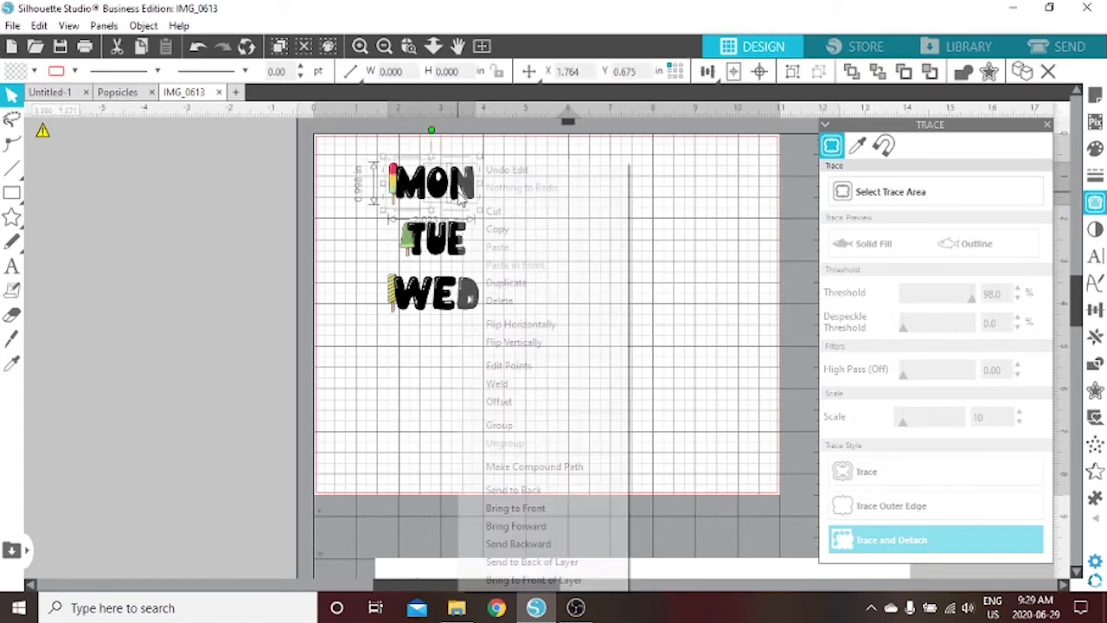
pyautogui.click(522, 403)
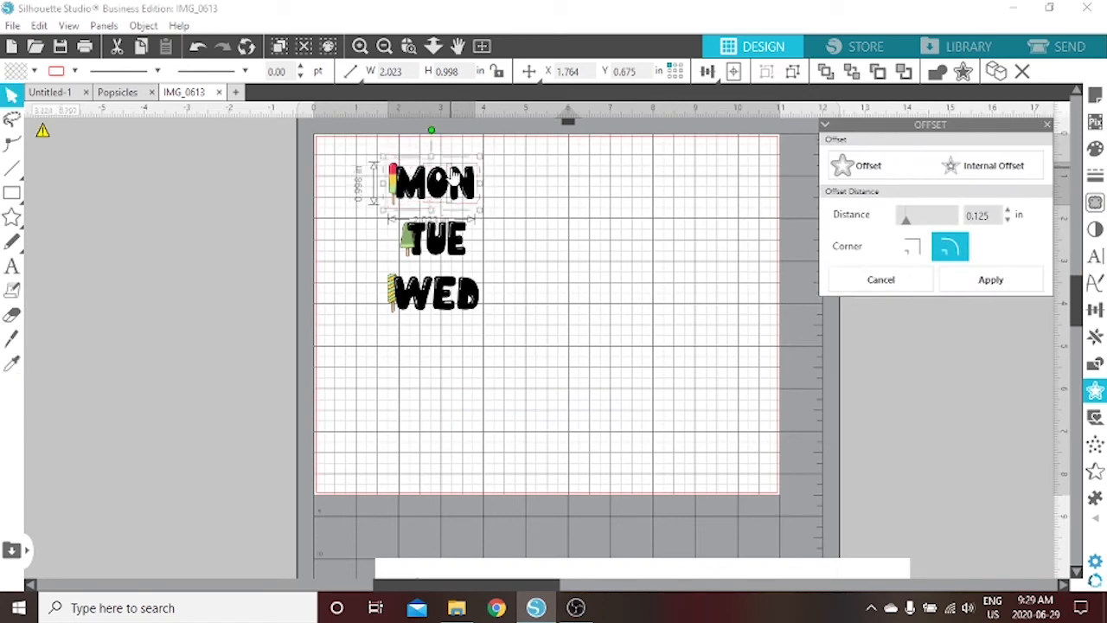
pyautogui.rightClick(454, 177)
pyautogui.click(545, 430)
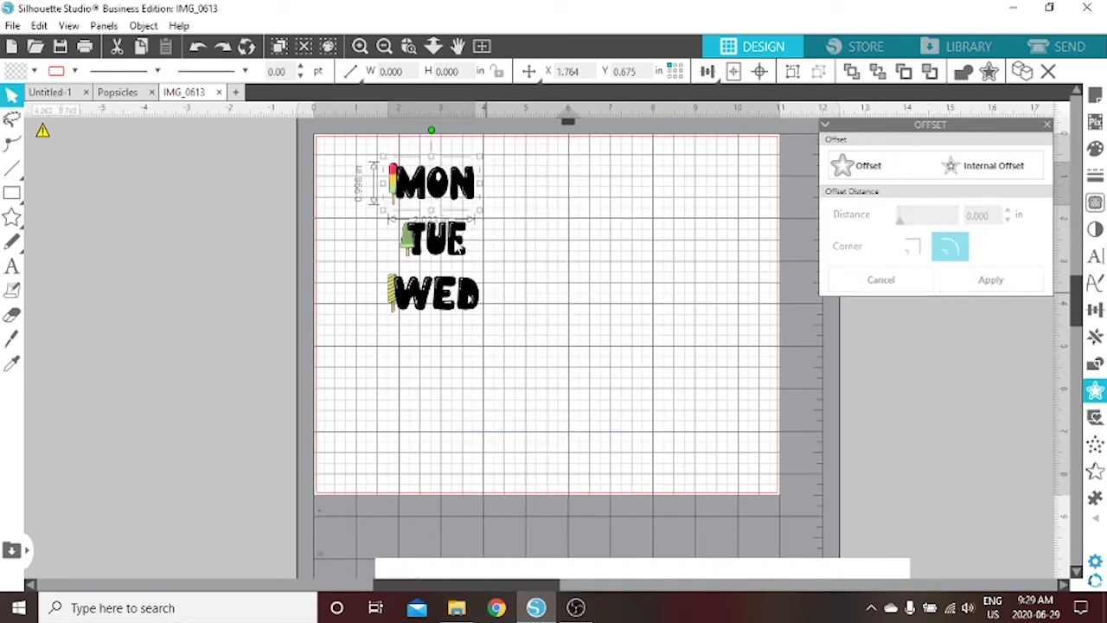
# Step: Group the popsicle and letters of the TUE sticker into one object
pyautogui.moveTo(356, 227); pyautogui.dragTo(487, 262)
pyautogui.click(486, 262)
pyautogui.moveTo(376, 237); pyautogui.dragTo(465, 249)
pyautogui.click(697, 290)
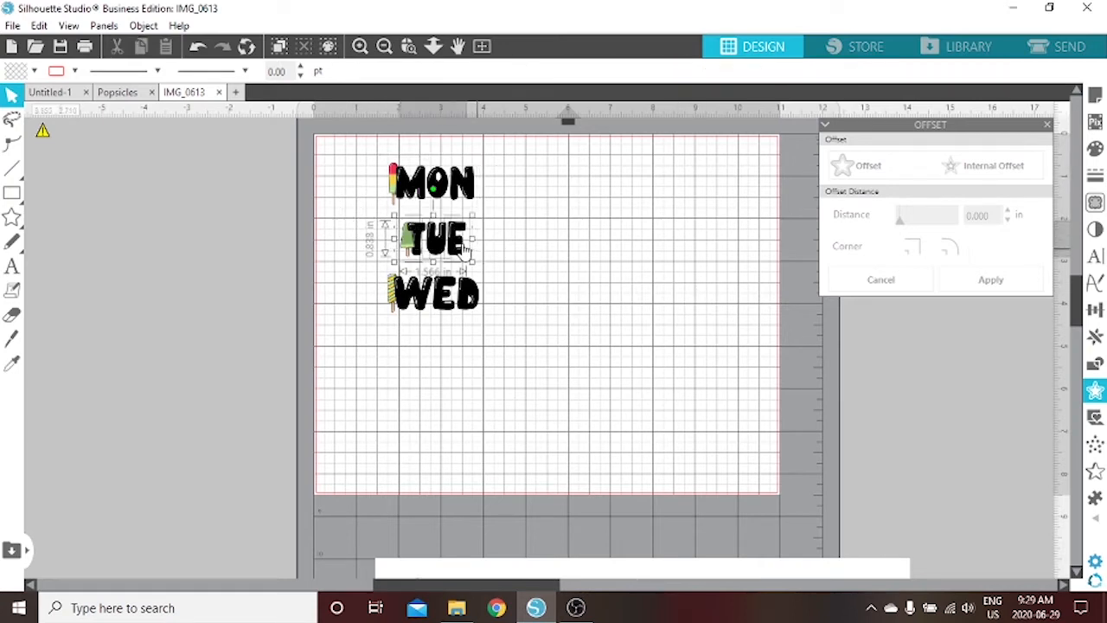
pyautogui.rightClick(456, 250)
pyautogui.click(505, 424)
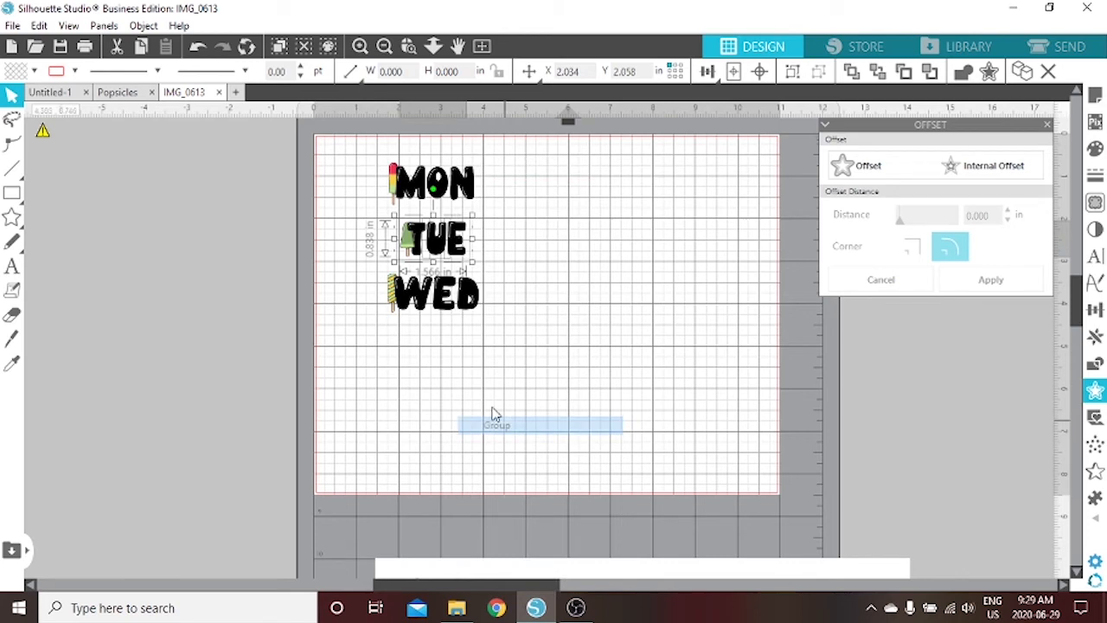
pyautogui.moveTo(399, 344); pyautogui.dragTo(355, 300)
pyautogui.click(371, 342)
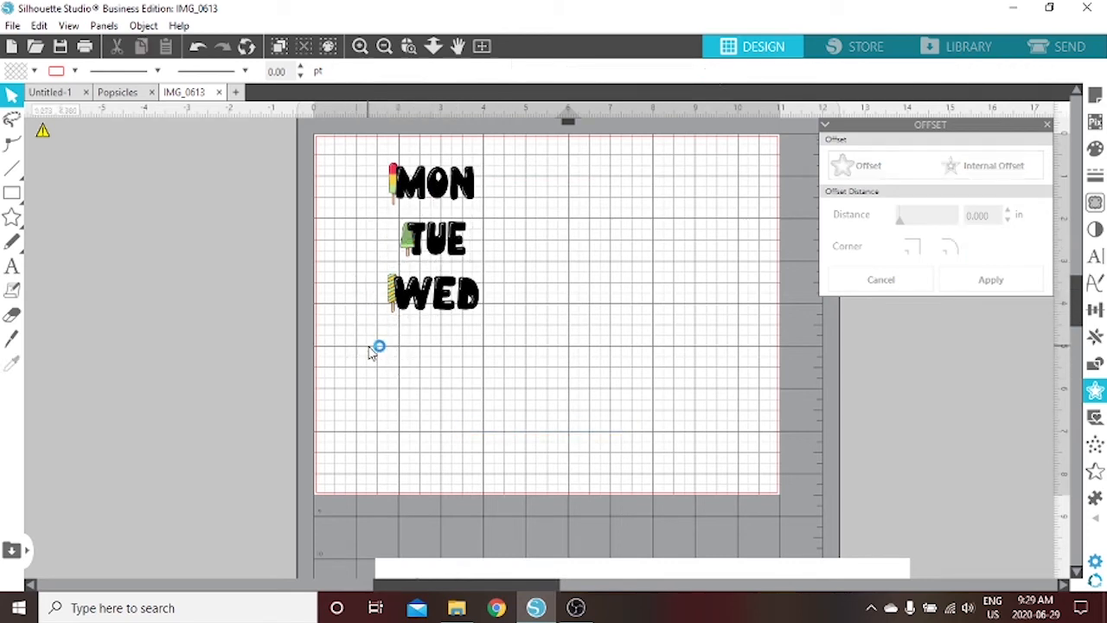
pyautogui.click(400, 302)
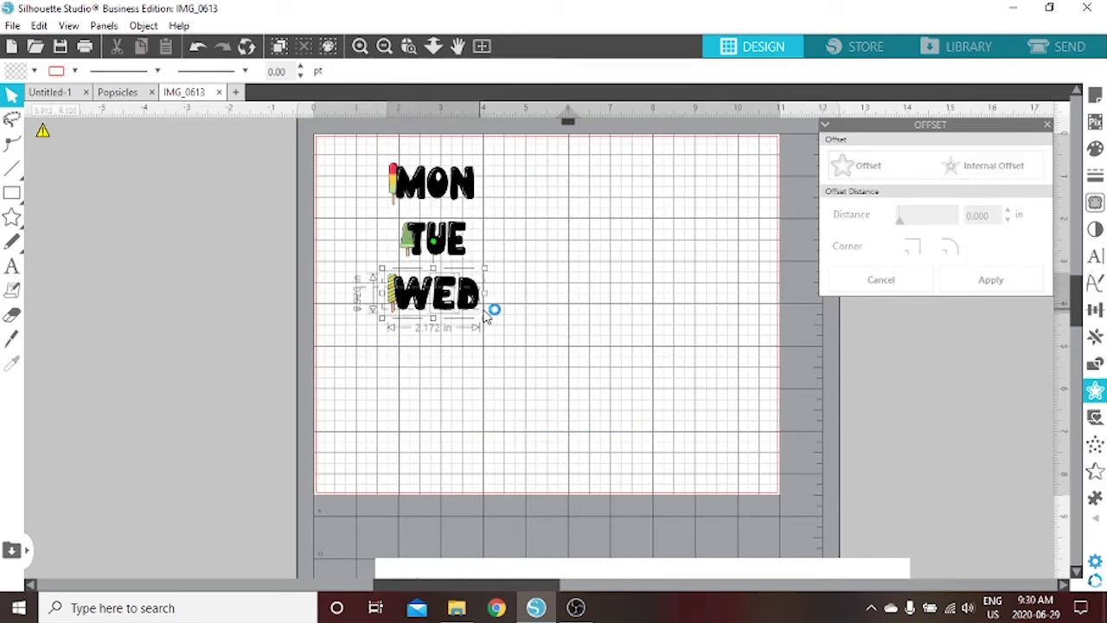
pyautogui.press('Delete')
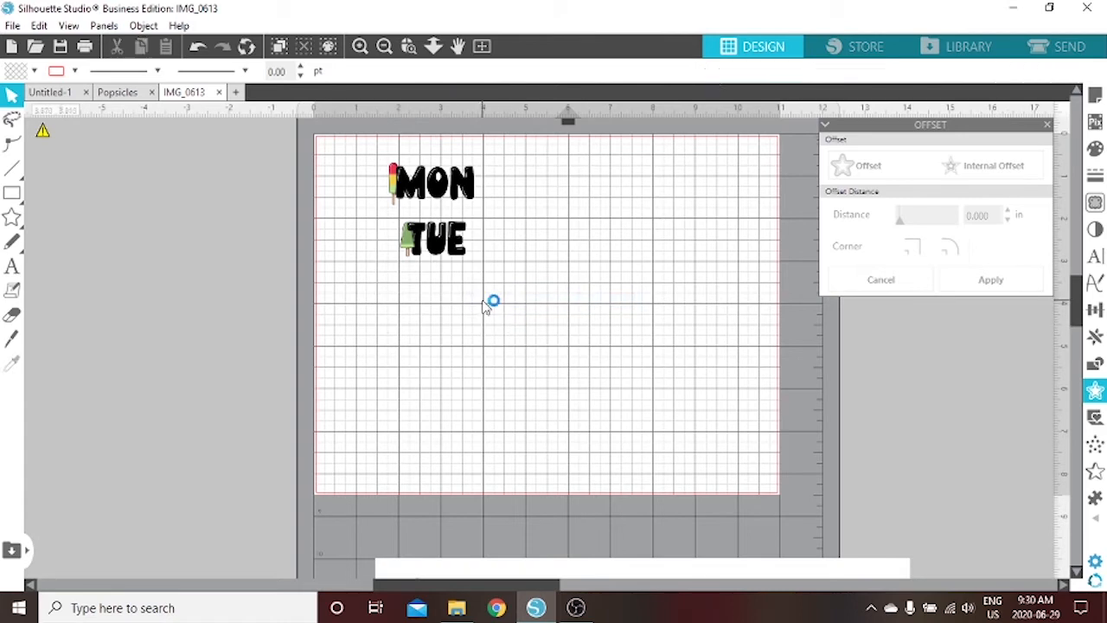
pyautogui.hotkey('ctrl', 'z')
pyautogui.click(359, 471)
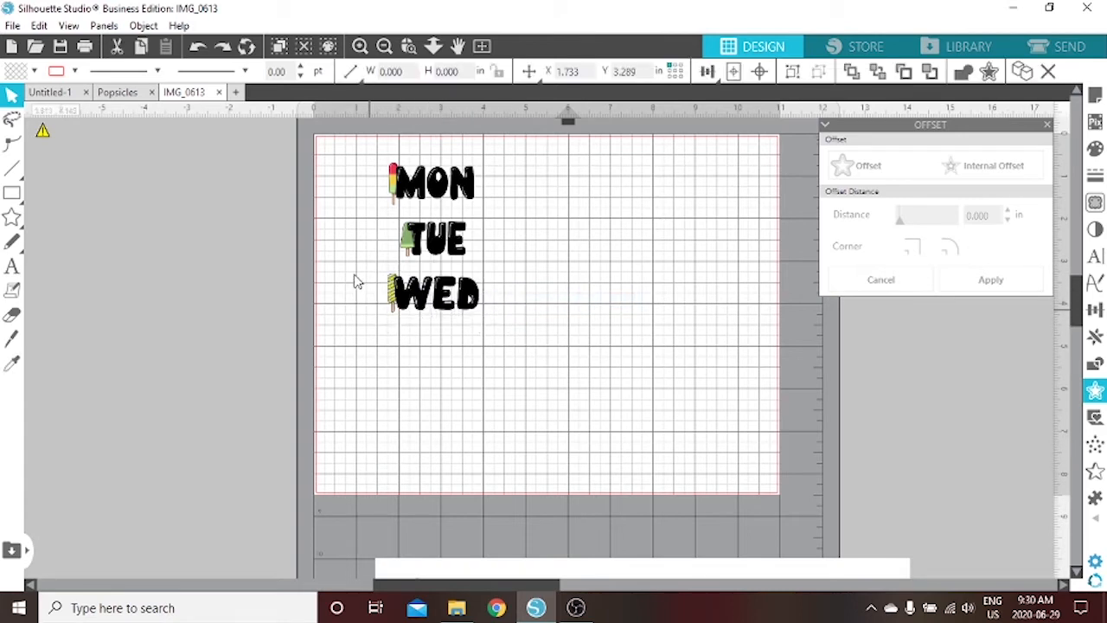
# Step: Group the popsicle and letters of the WED sticker into one object
pyautogui.click(391, 298)
pyautogui.rightClick(470, 303)
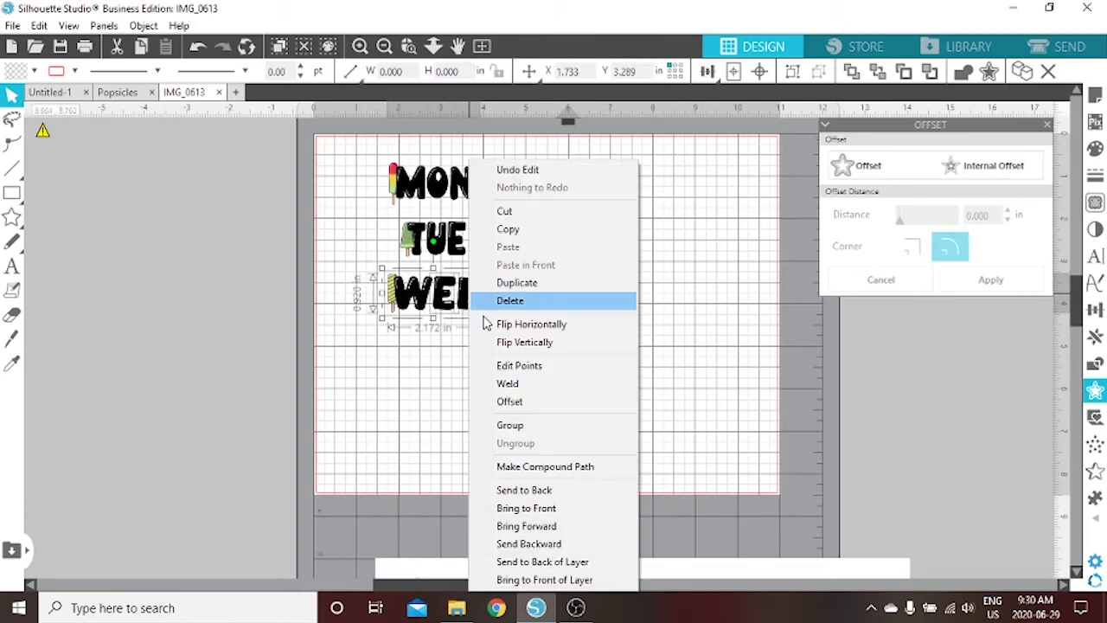
pyautogui.click(536, 424)
pyautogui.click(558, 320)
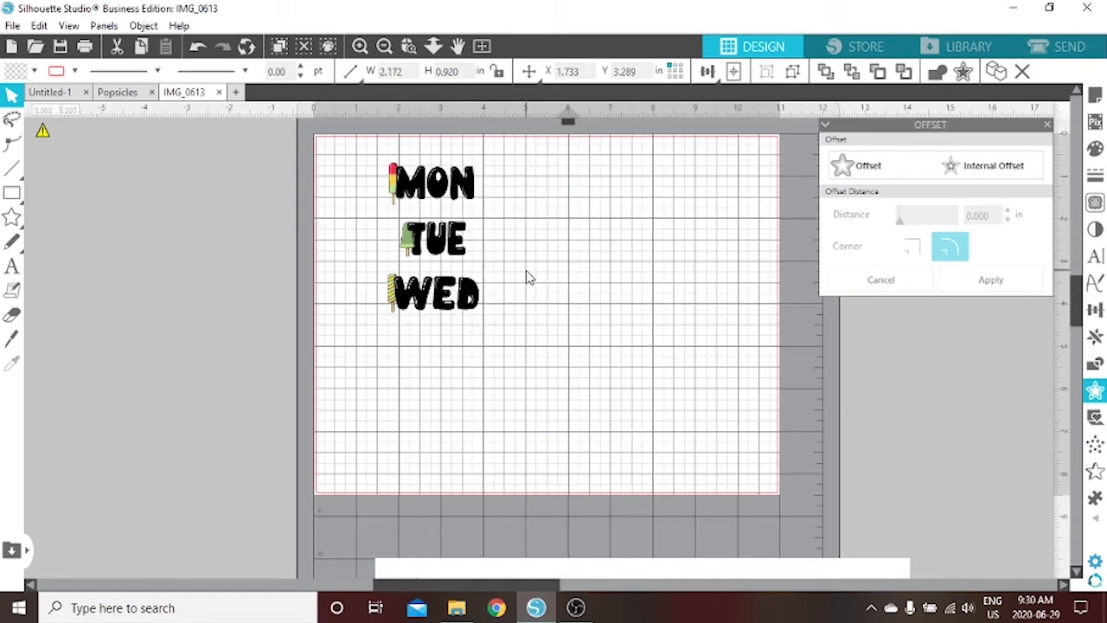
# Step: Check the cut lines of the three weekday stickers in the Send view, and return to the design
pyautogui.click(1050, 50)
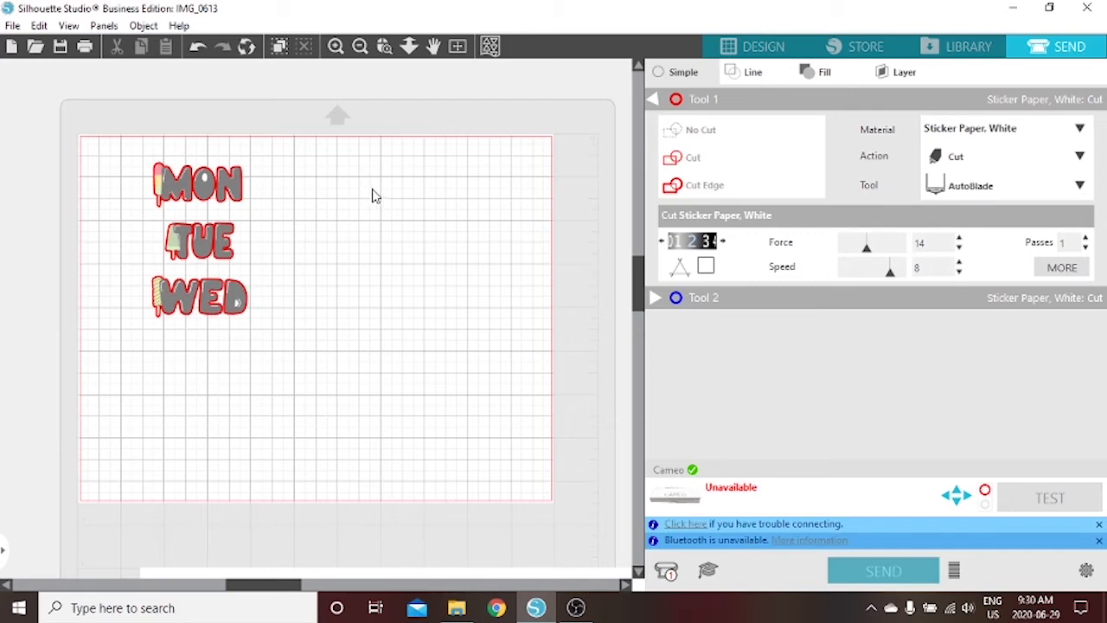
pyautogui.click(781, 44)
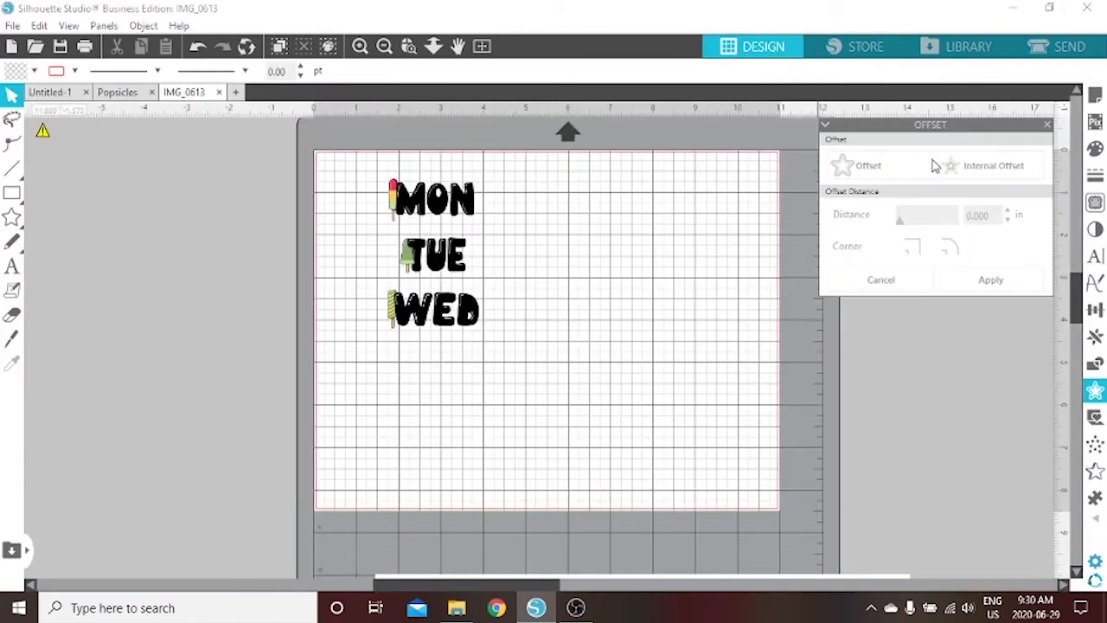
# Step: Add an offset border with rounded corners around the MON sticker at a distance of 0.135 in
pyautogui.click(427, 196)
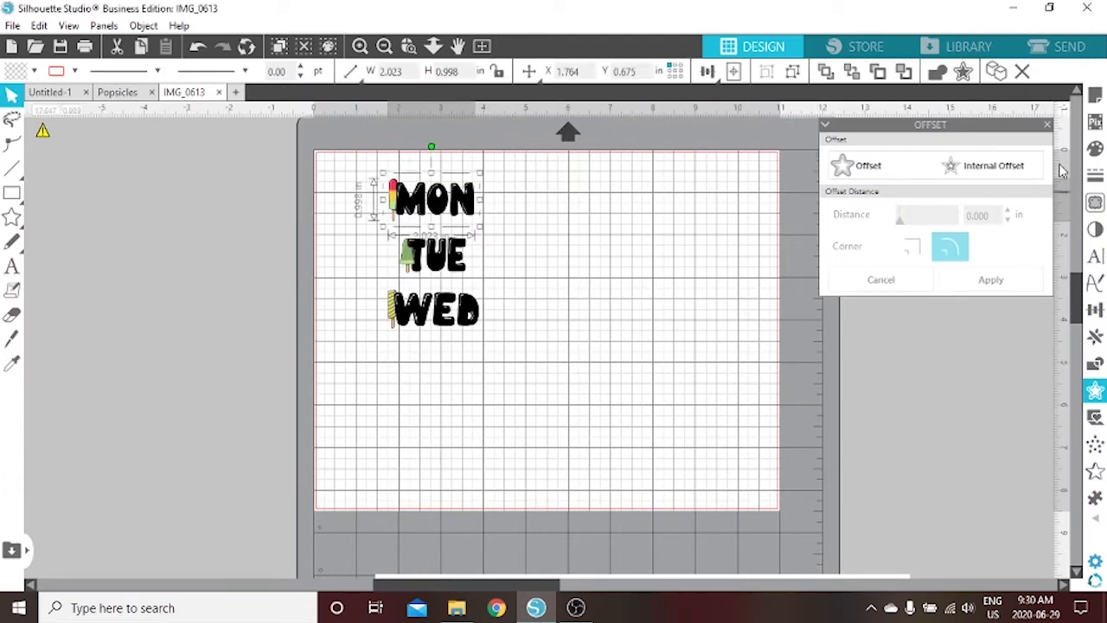
pyautogui.click(1046, 125)
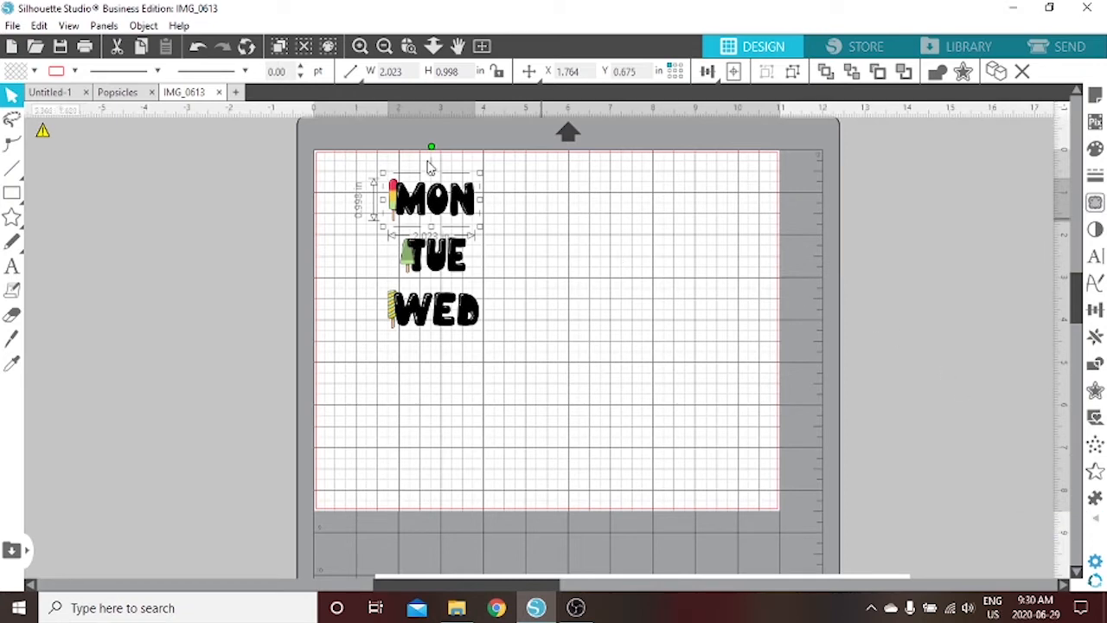
pyautogui.rightClick(453, 208)
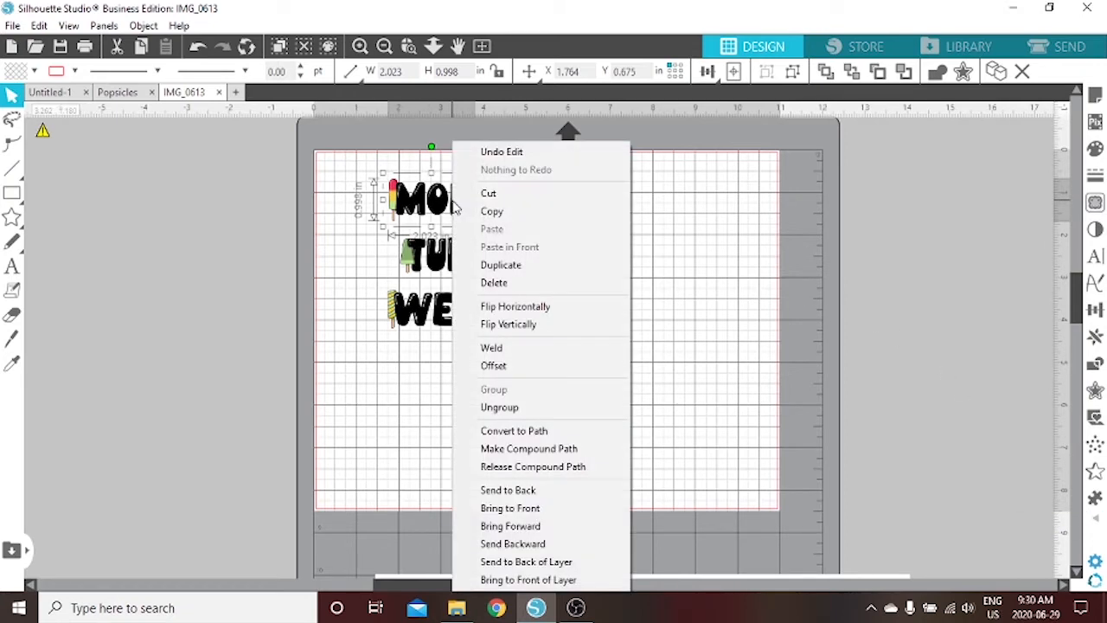
pyautogui.click(523, 371)
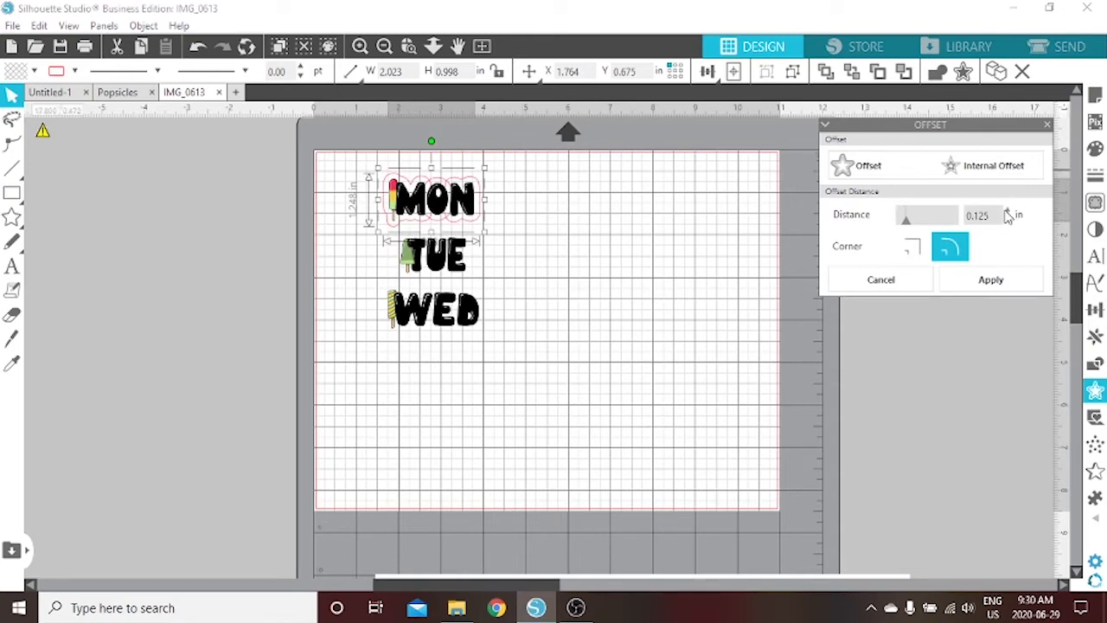
pyautogui.click(1008, 211)
pyautogui.click(1007, 211)
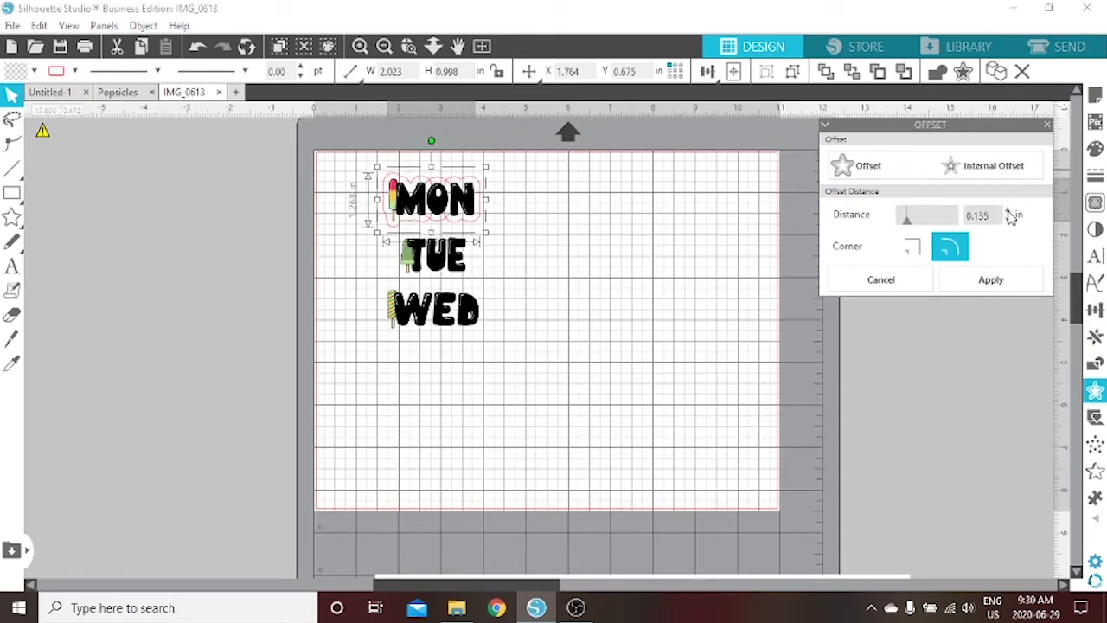
pyautogui.click(975, 282)
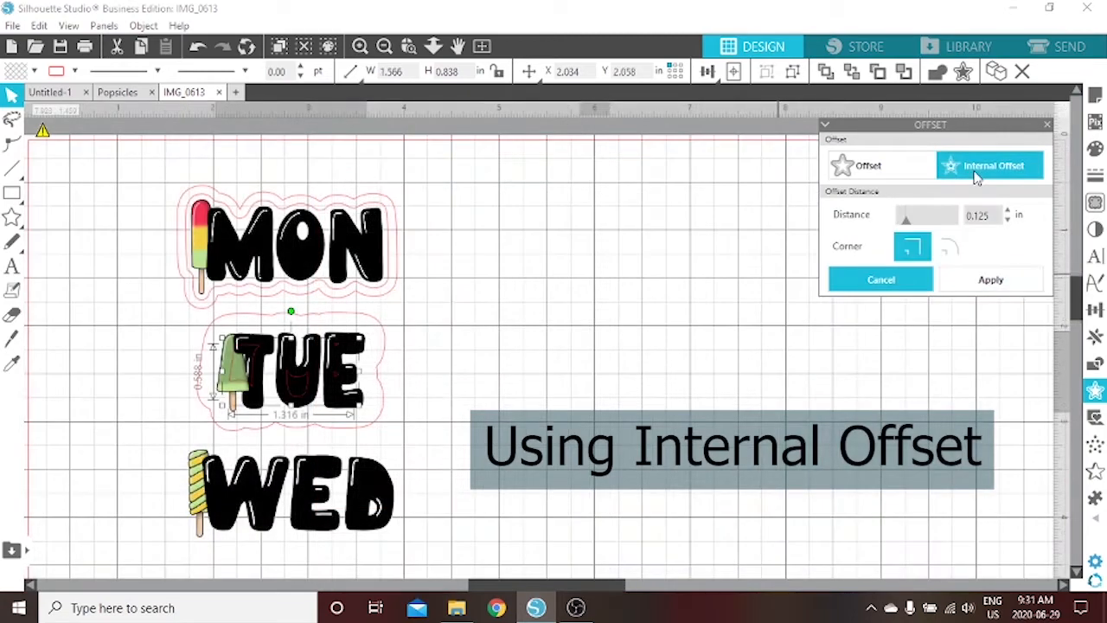
# Step: Try an internal offset on the TUE sticker's artwork, and undo it
pyautogui.click(975, 172)
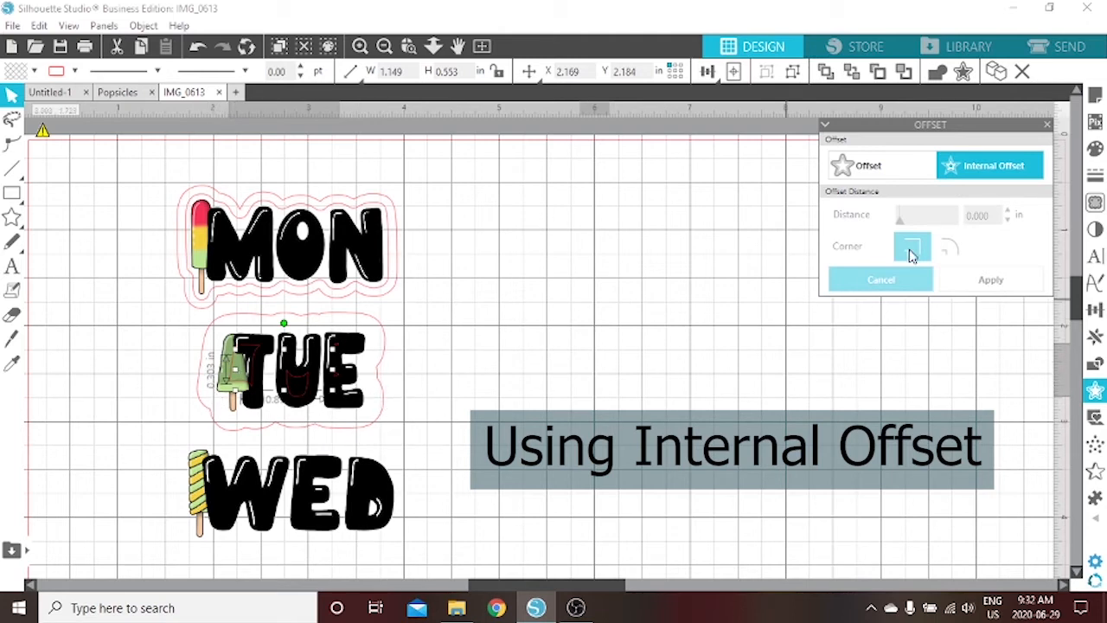
pyautogui.press('i')
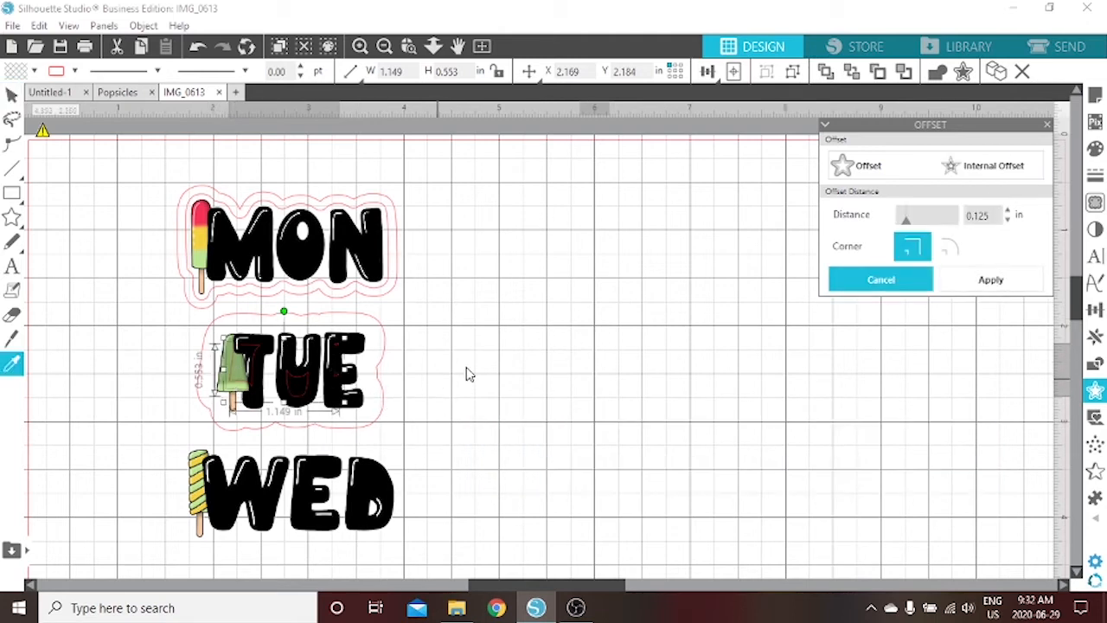
pyautogui.hotkey('ctrl', 'z')
pyautogui.hotkey('ctrl', 'z')
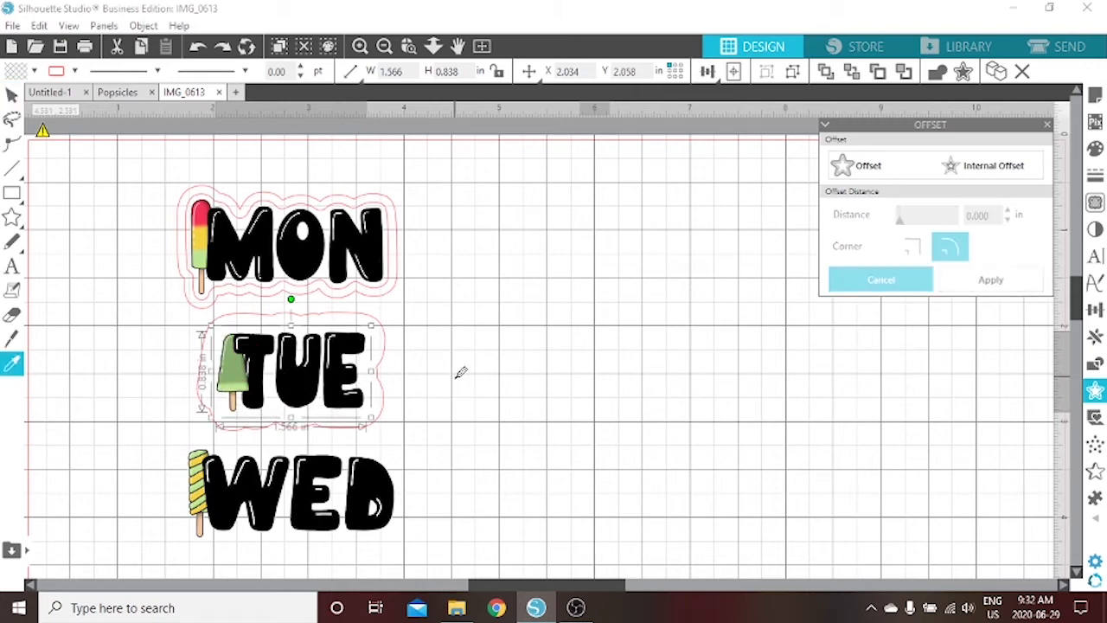
pyautogui.click(470, 399)
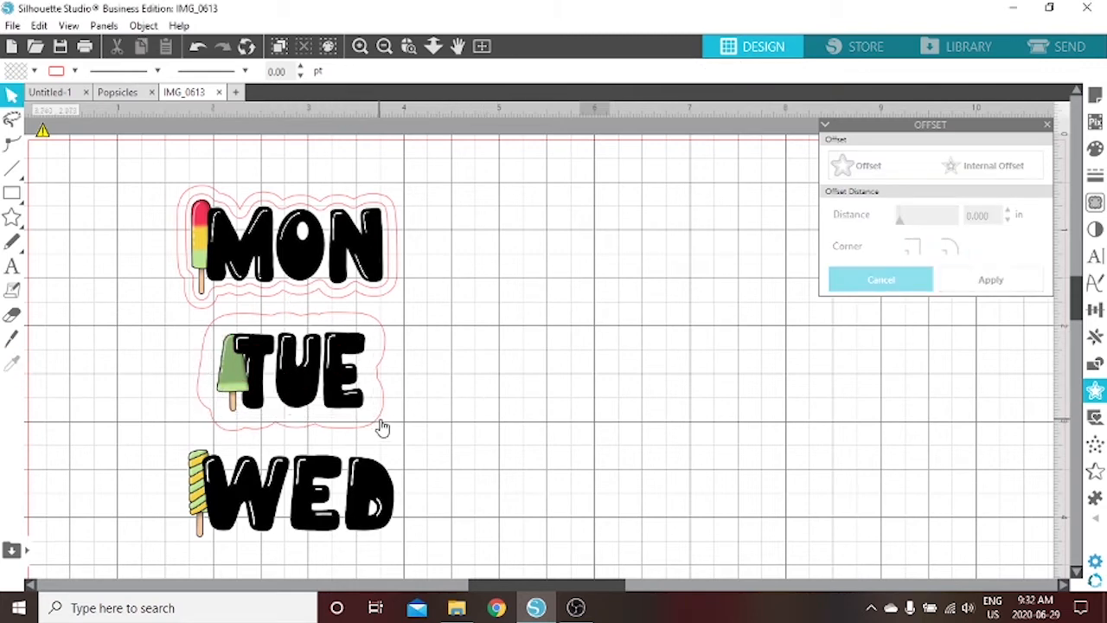
# Step: Create a 0.125 in internal offset from the TUE sticker's outer border, and delete the outer border
pyautogui.click(381, 427)
pyautogui.click(984, 178)
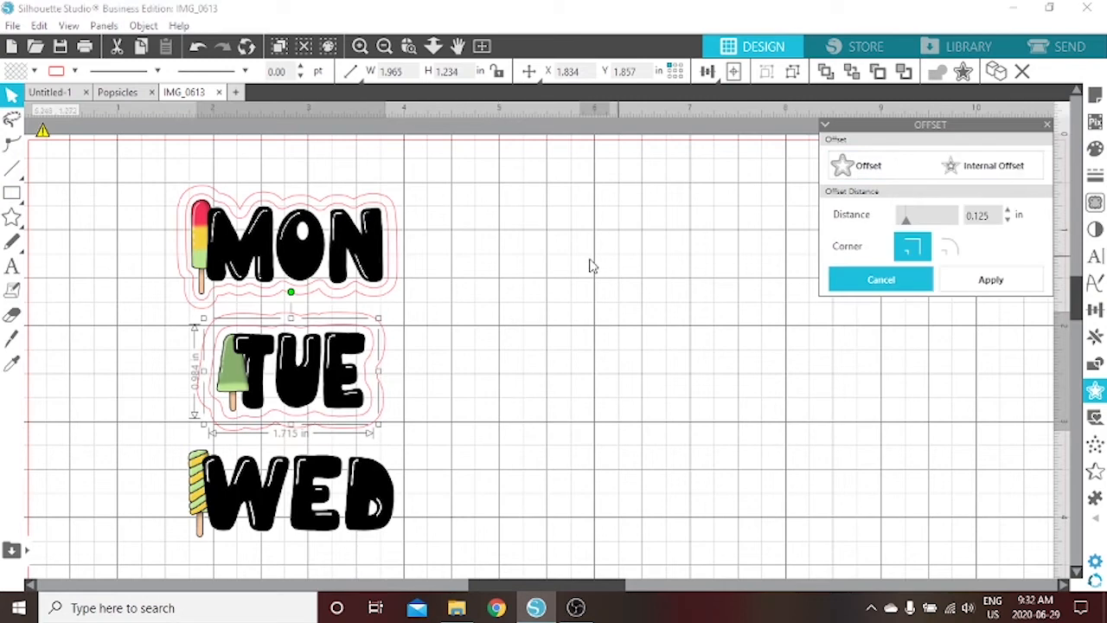
pyautogui.click(562, 355)
pyautogui.moveTo(383, 428); pyautogui.dragTo(672, 421)
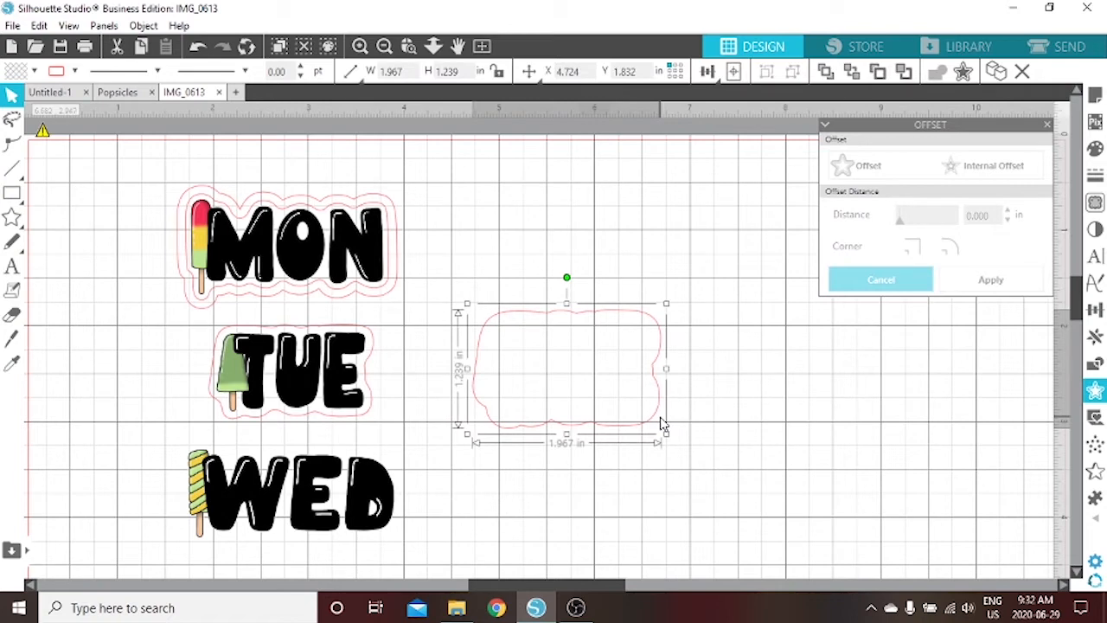
pyautogui.press('Delete')
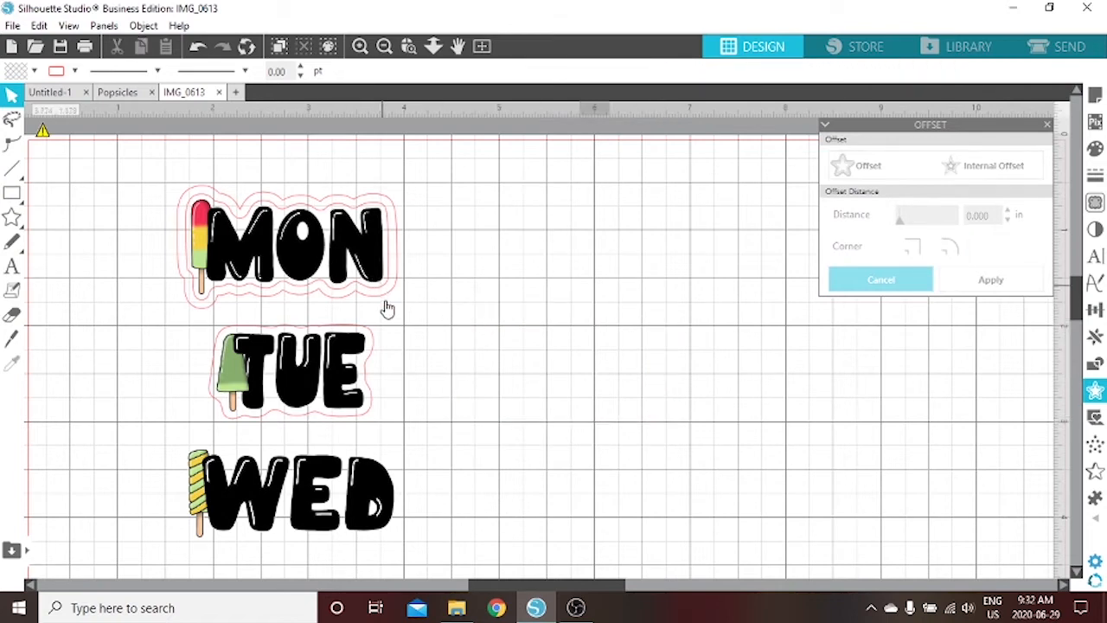
# Step: Pull the outer border off the MON sticker and remove it, keeping the inner border around the artwork
pyautogui.moveTo(385, 304); pyautogui.dragTo(692, 357)
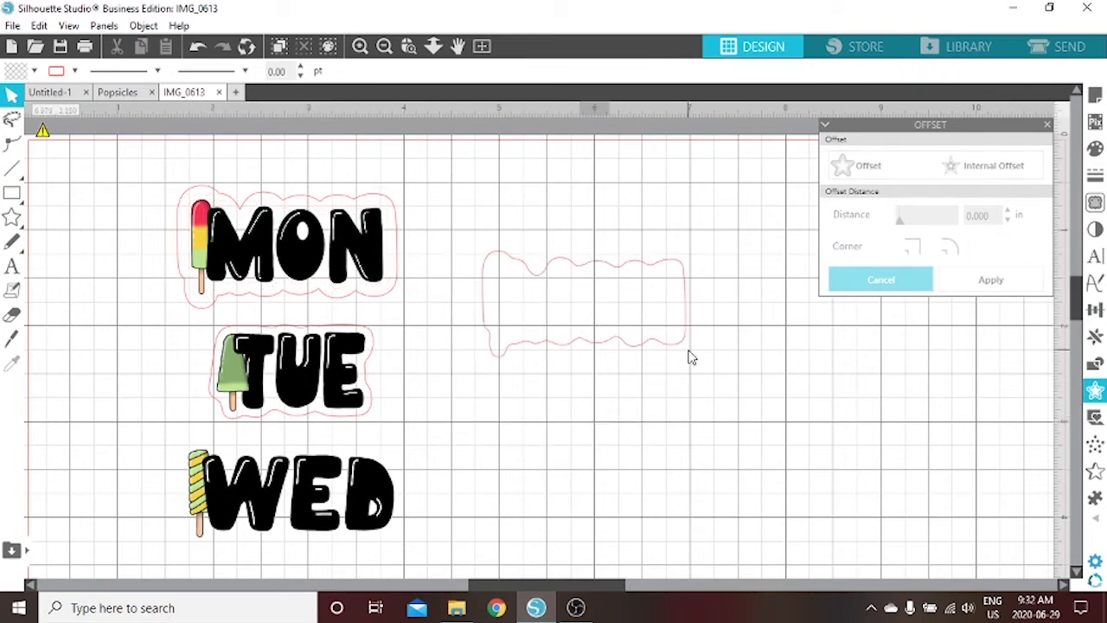
pyautogui.hotkey('ctrl', 'z')
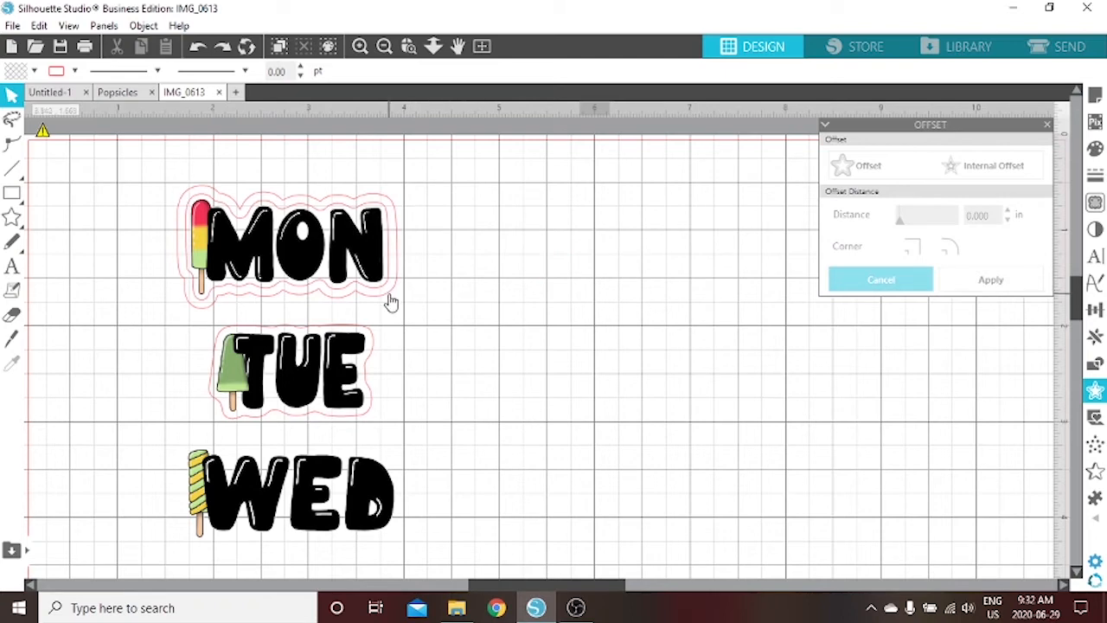
pyautogui.moveTo(389, 301); pyautogui.dragTo(640, 351)
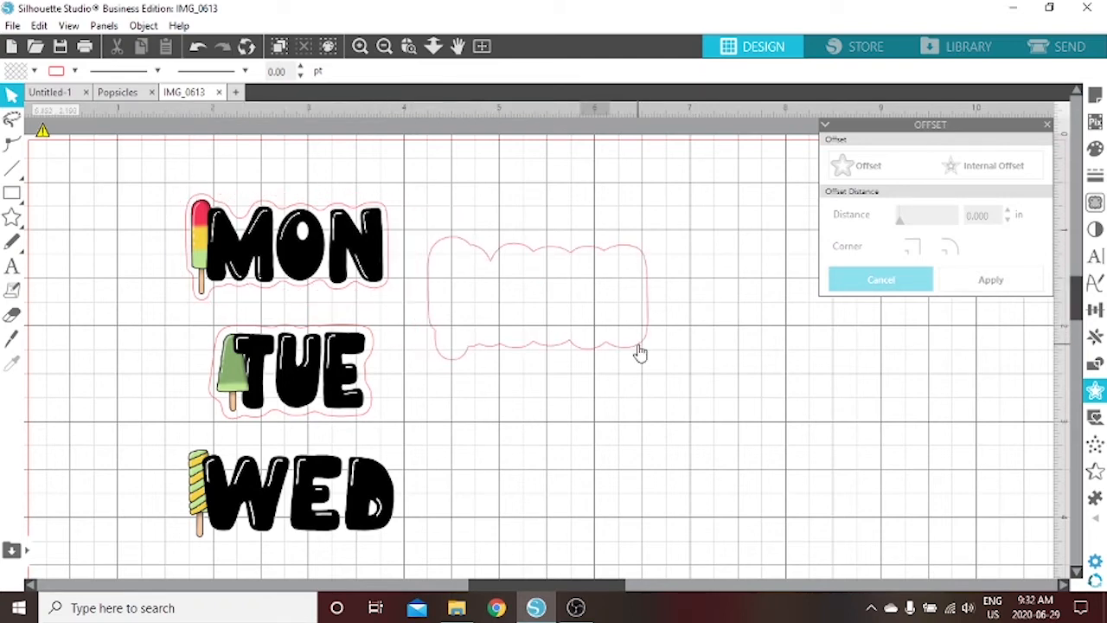
# Step: Set the MON and TUE artwork to No Cut in the Send view, keeping only their borders as cut lines, and return to the design
pyautogui.click(1064, 46)
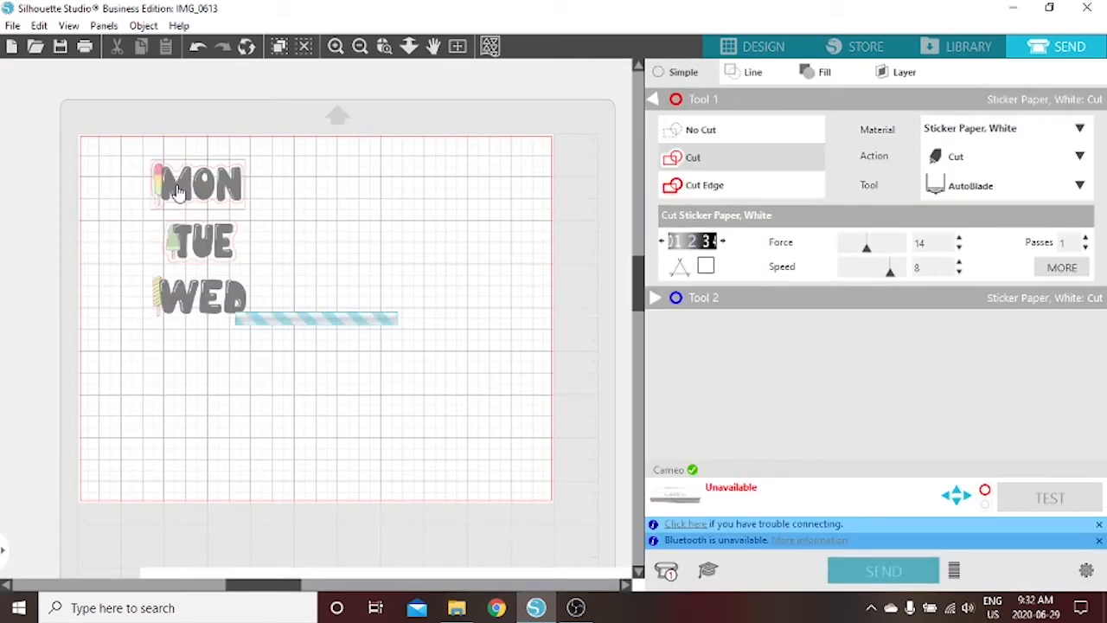
pyautogui.click(737, 131)
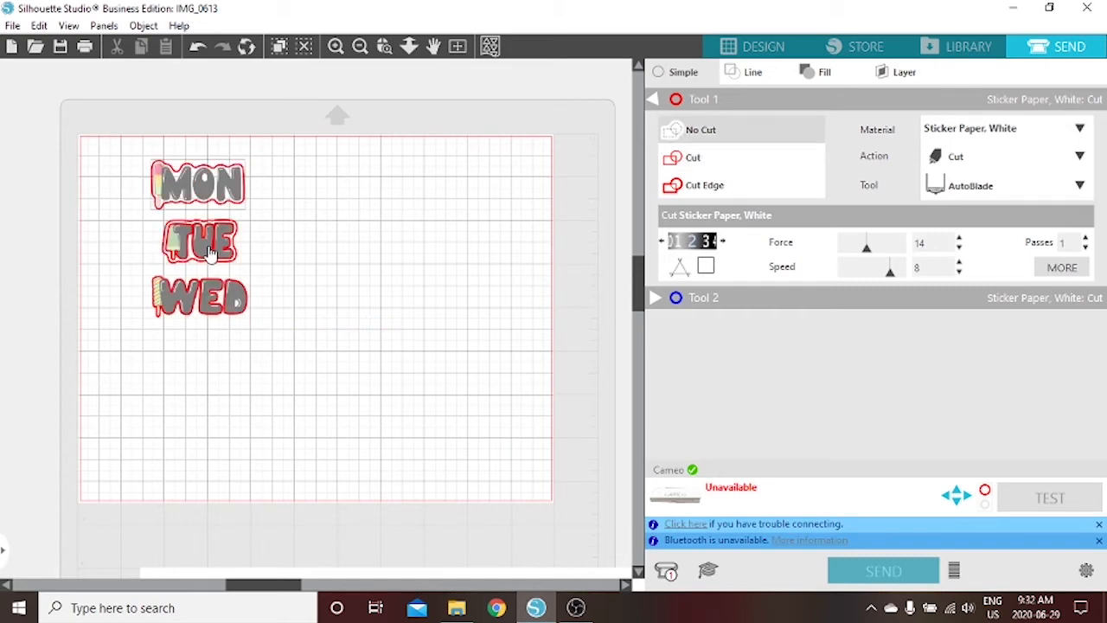
pyautogui.click(731, 163)
pyautogui.click(720, 134)
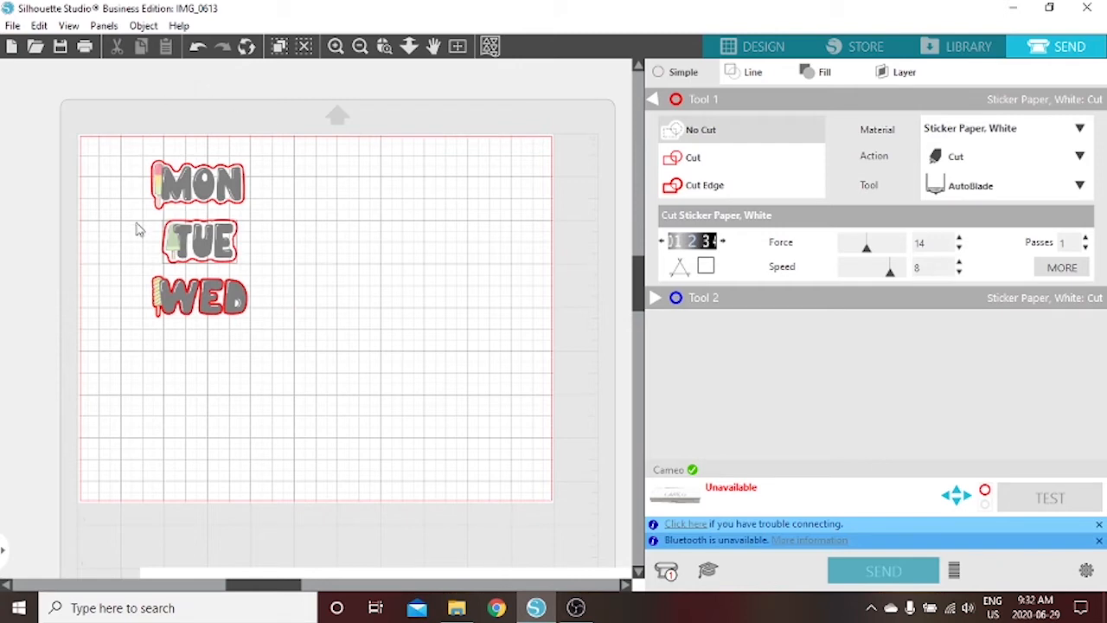
pyautogui.click(750, 45)
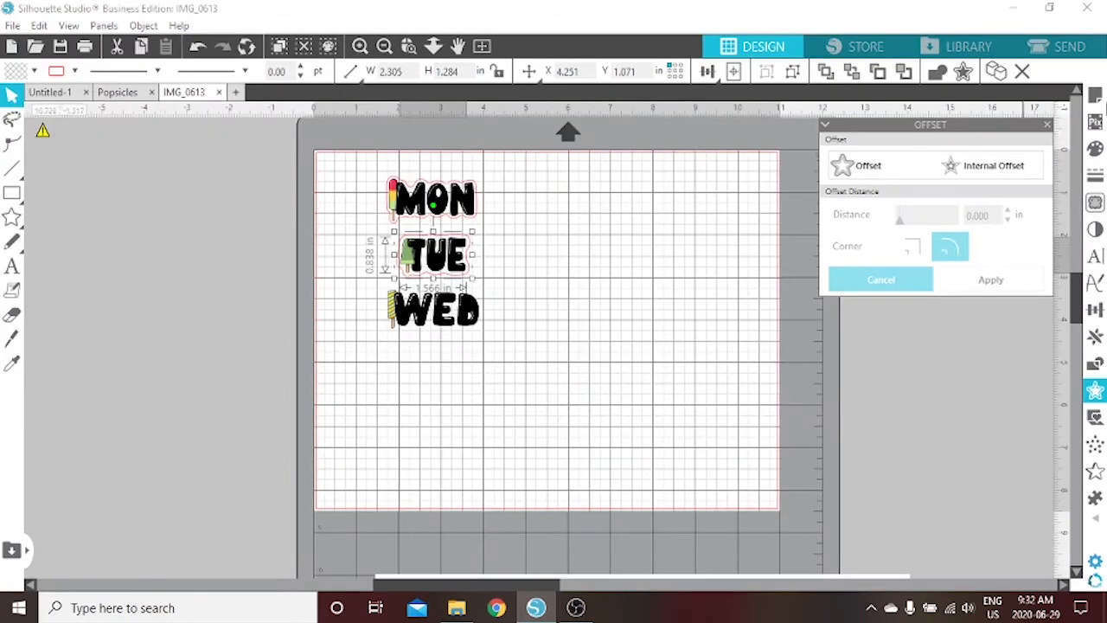
# Step: Turn on registration marks for the weekday sticker page
pyautogui.click(1093, 99)
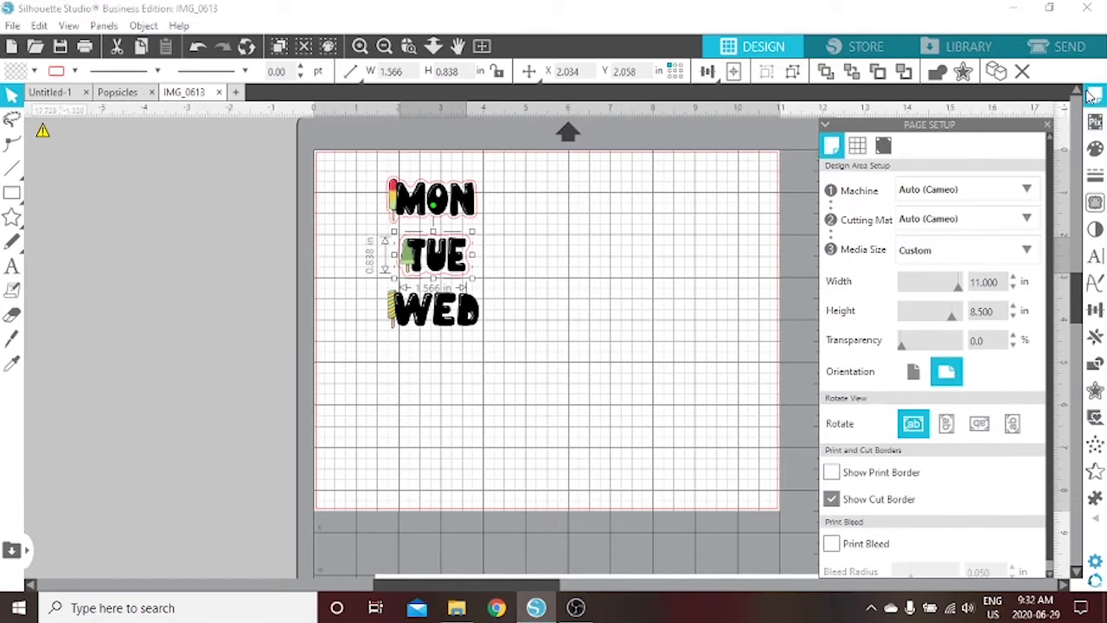
pyautogui.click(883, 146)
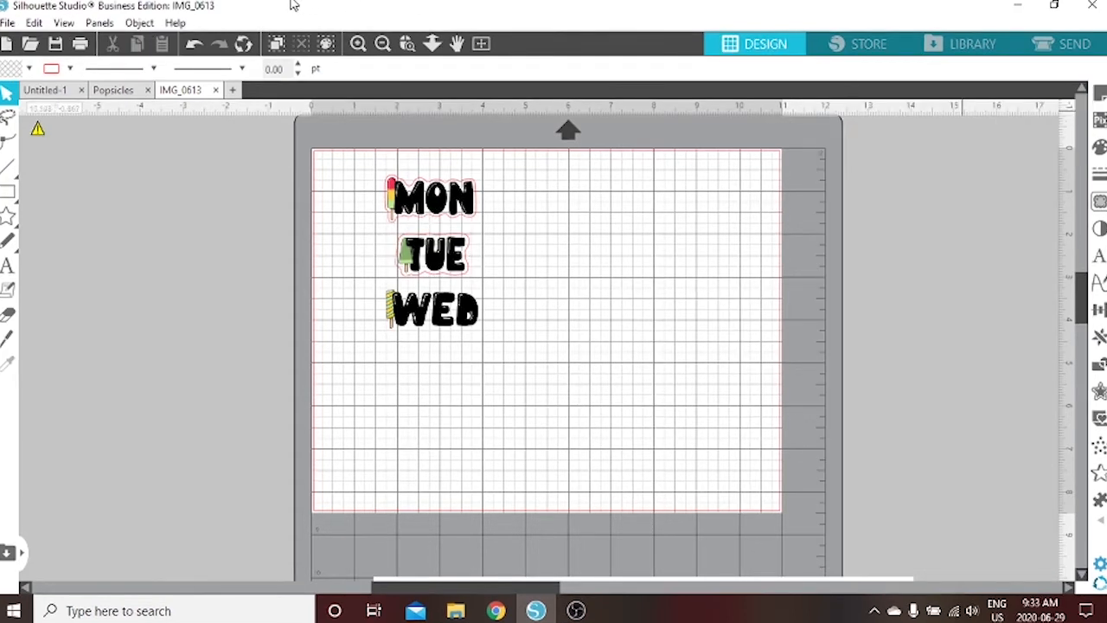
pyautogui.click(75, 26)
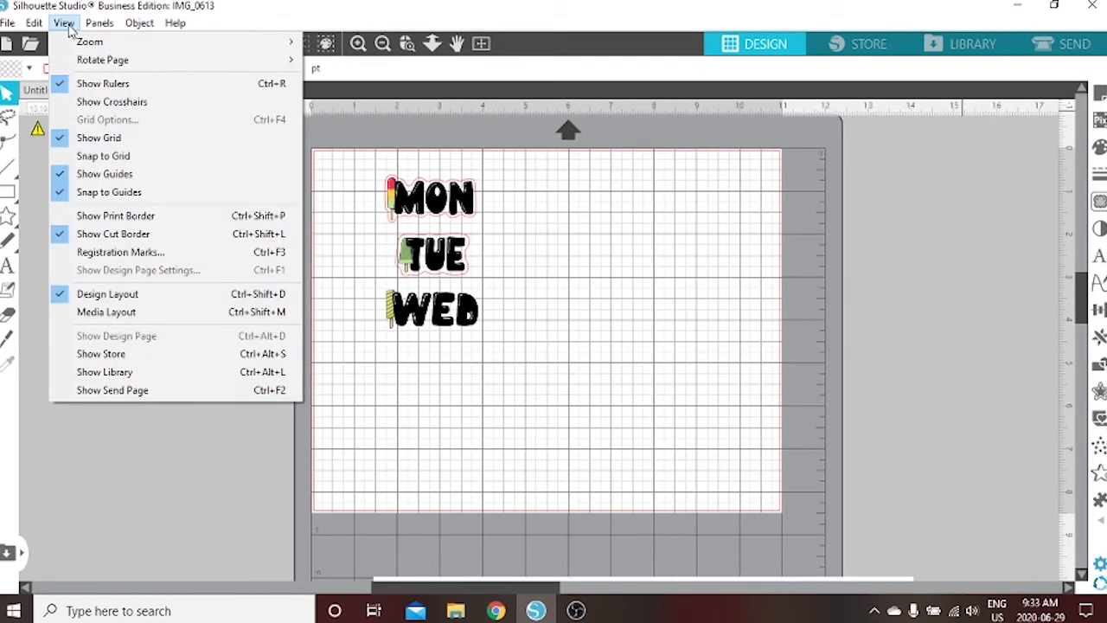
pyautogui.click(118, 255)
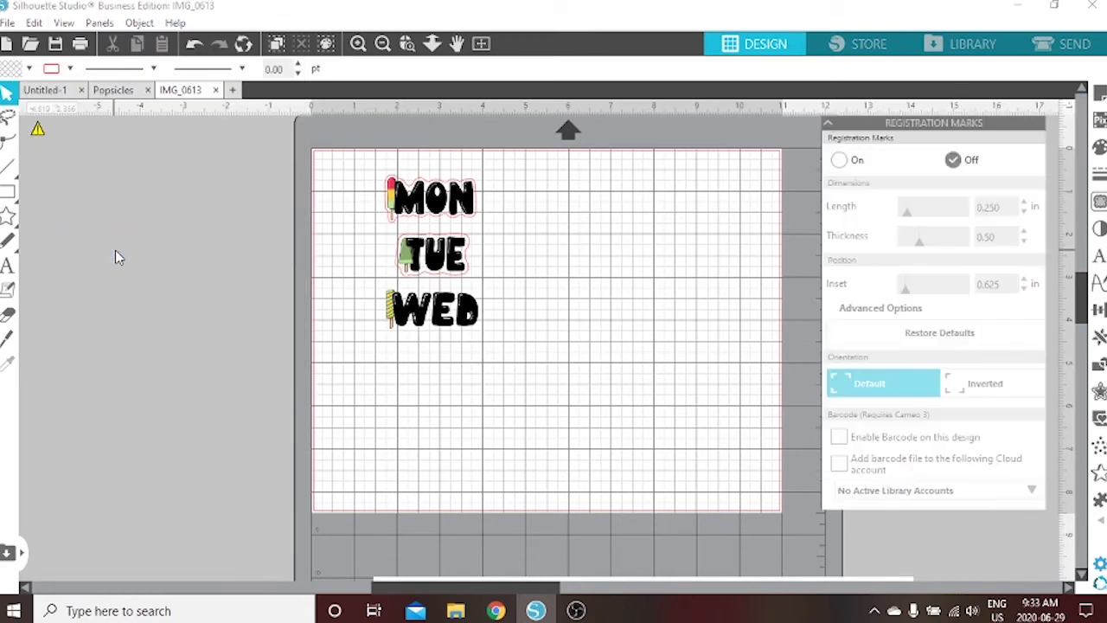
pyautogui.click(840, 162)
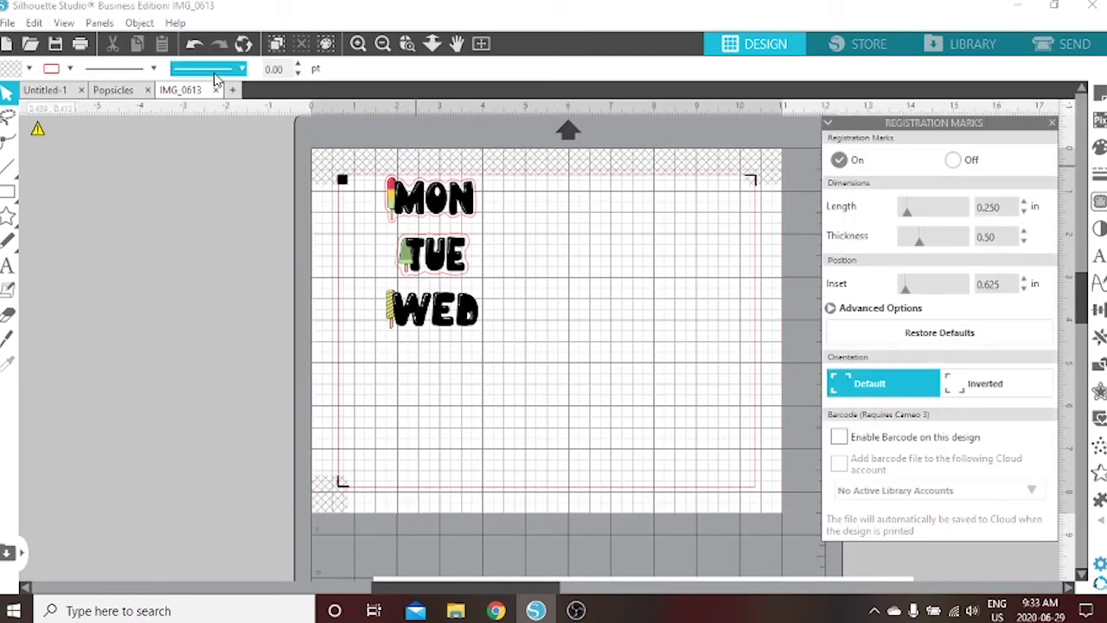
# Step: Open the July Stickers SVG file from the Silhouette files folder and close the registration marks settings
pyautogui.click(7, 22)
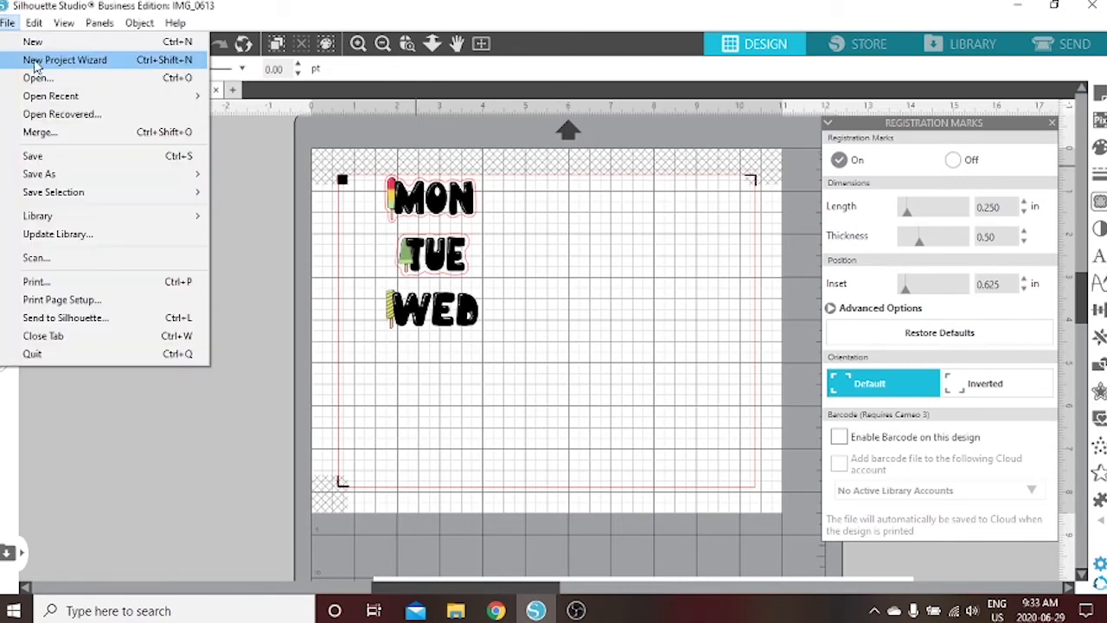
pyautogui.click(7, 22)
pyautogui.click(34, 23)
pyautogui.moveTo(7, 26)
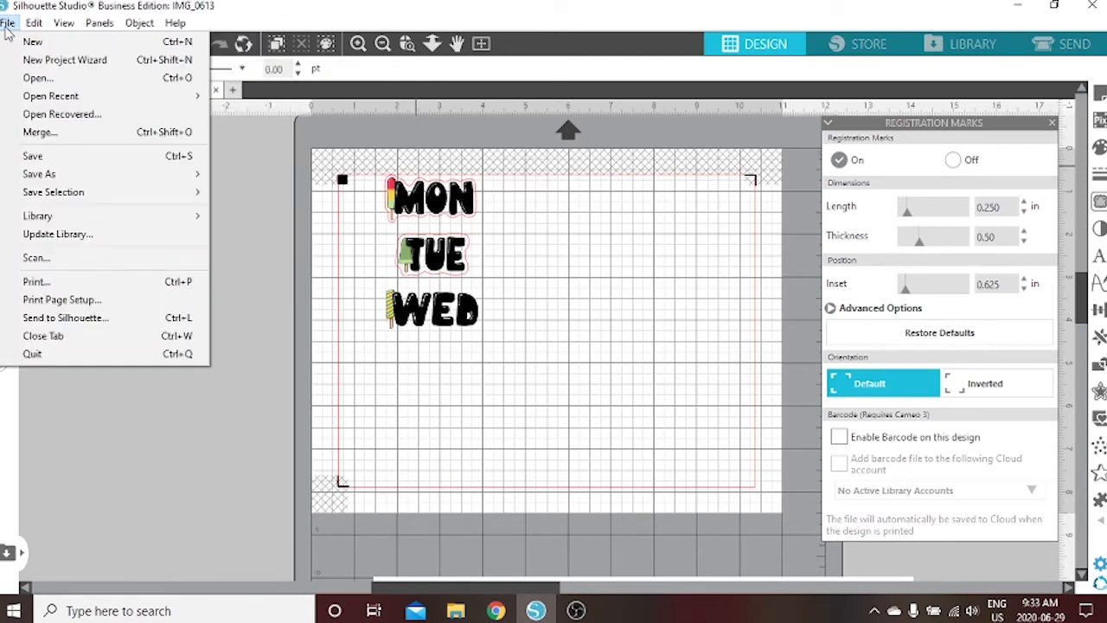
pyautogui.click(34, 77)
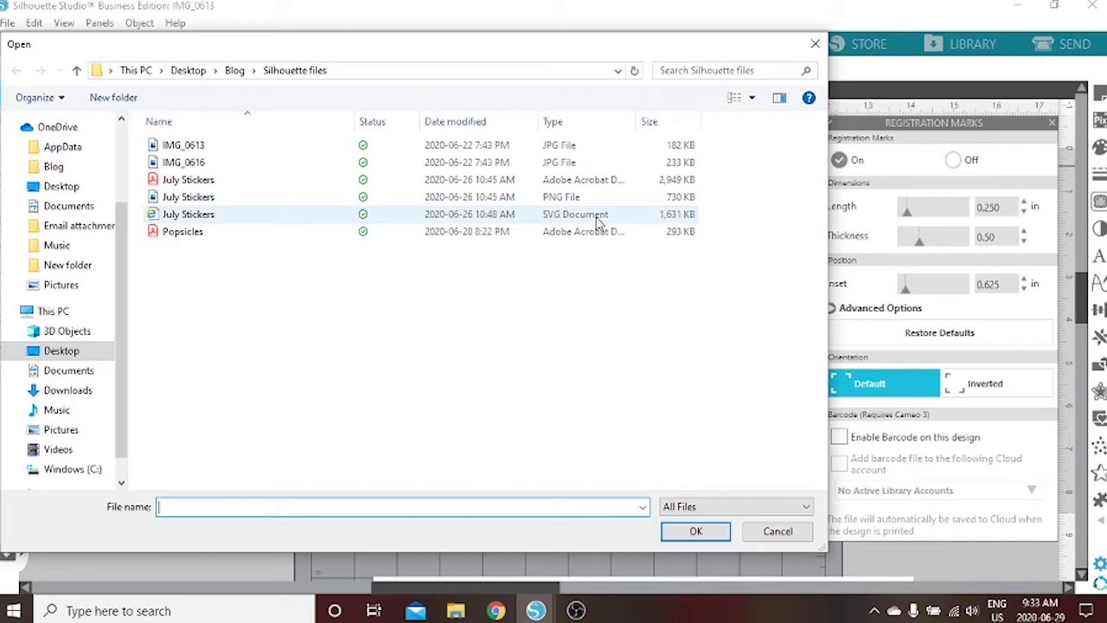
pyautogui.click(598, 222)
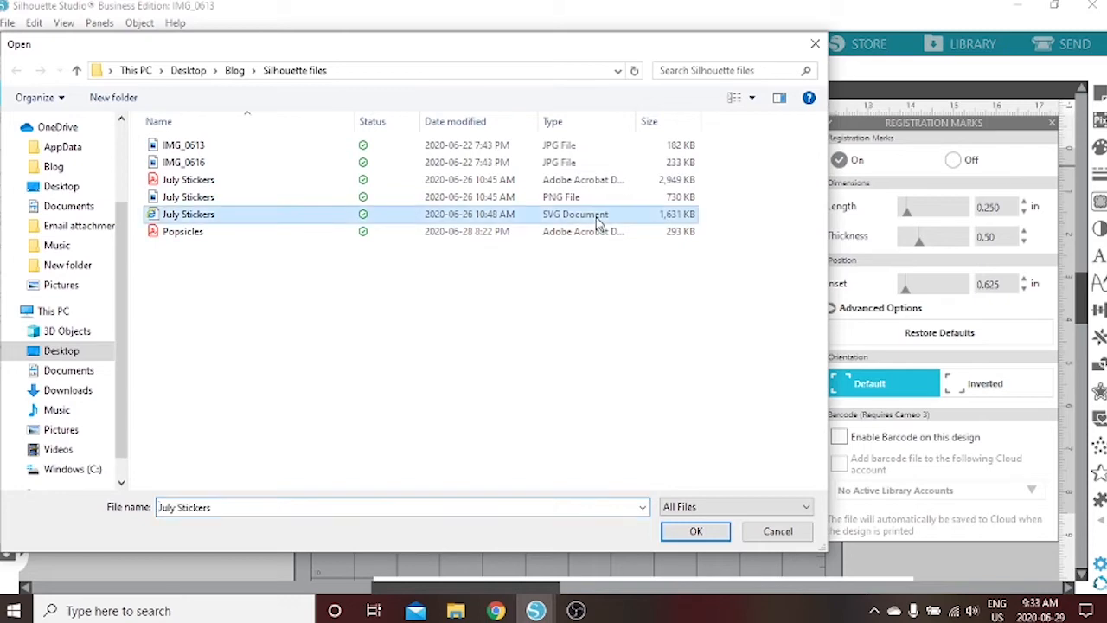
pyautogui.click(702, 530)
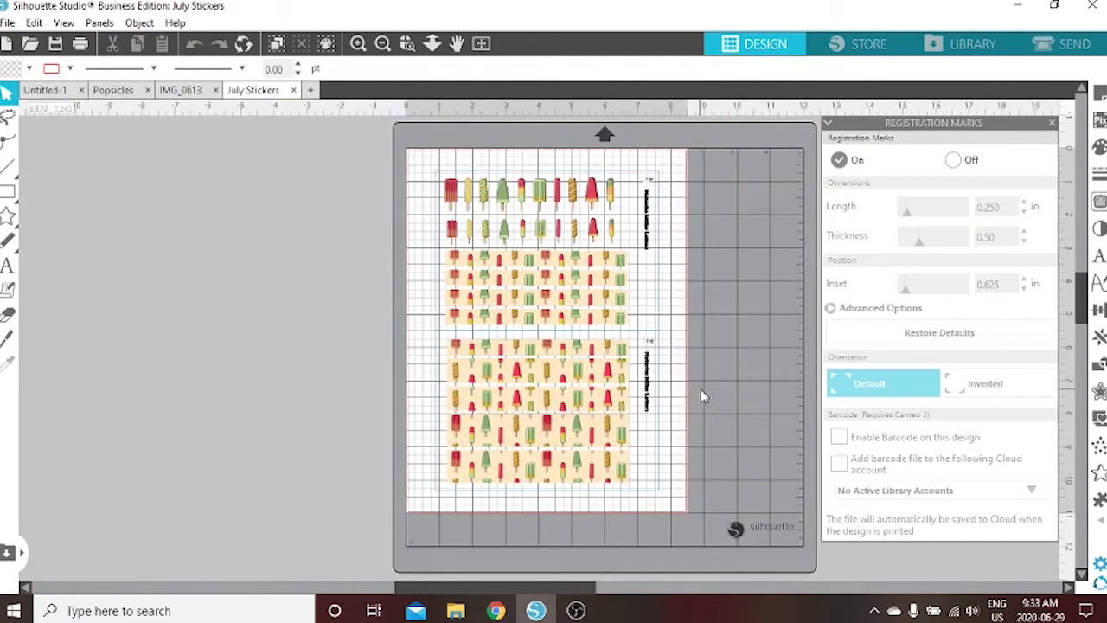
pyautogui.click(1051, 123)
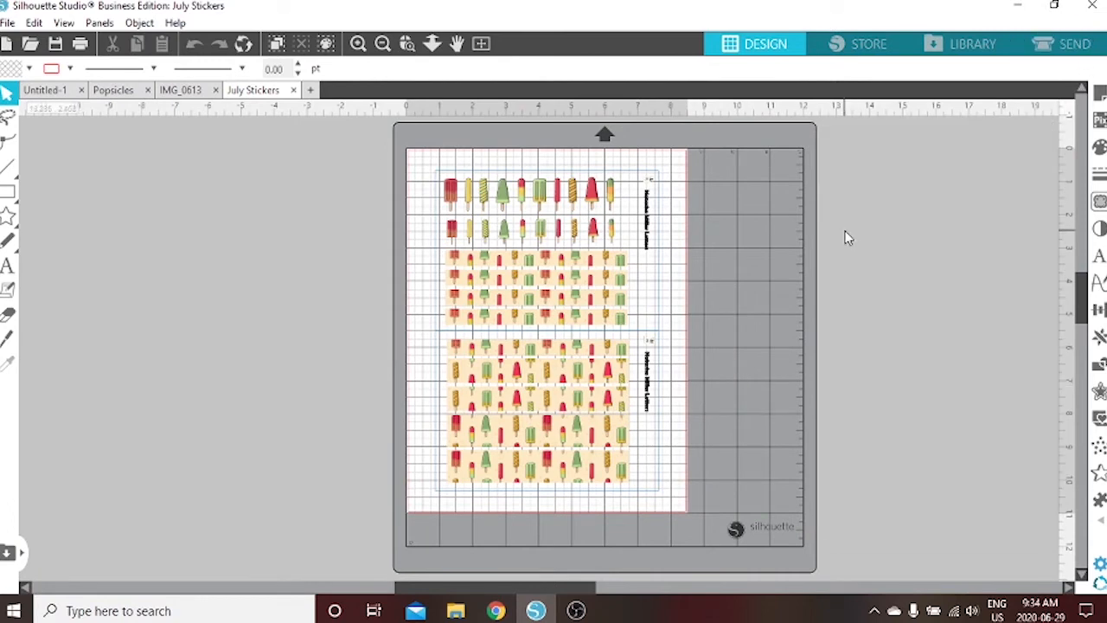
# Step: Turn on registration marks for the July Stickers page
pyautogui.scroll(3, 847, 238)
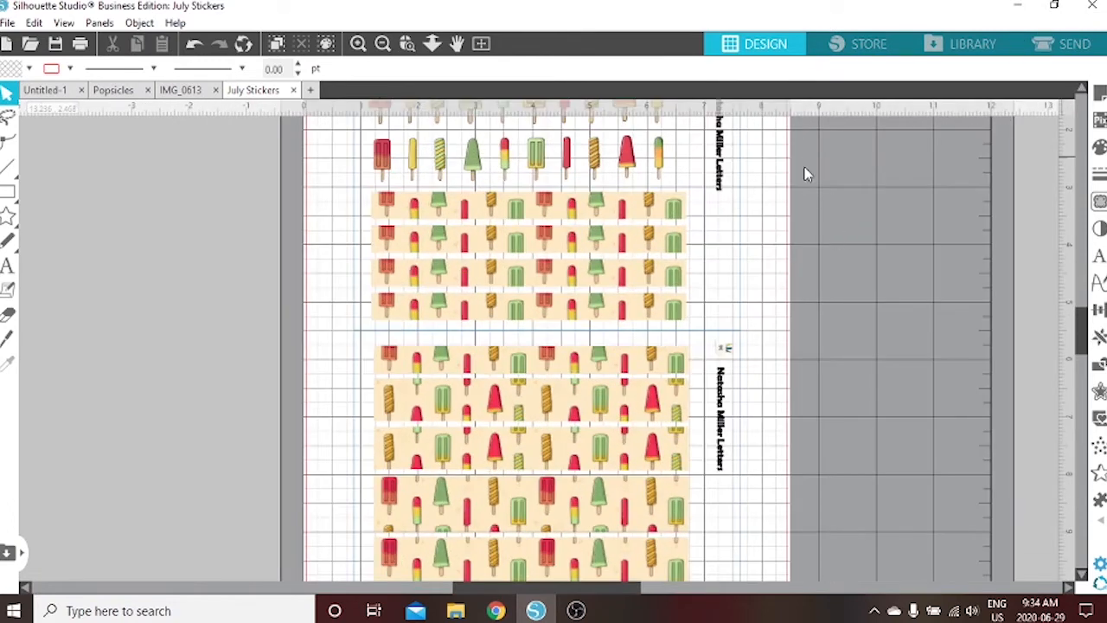
pyautogui.scroll(5, 806, 263)
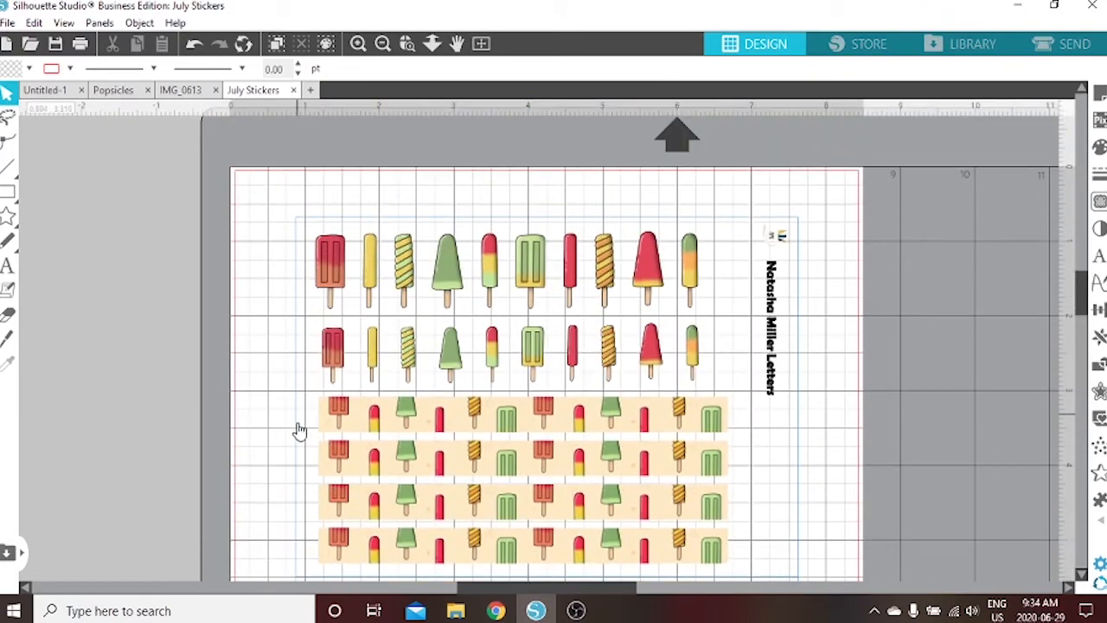
pyautogui.click(1099, 94)
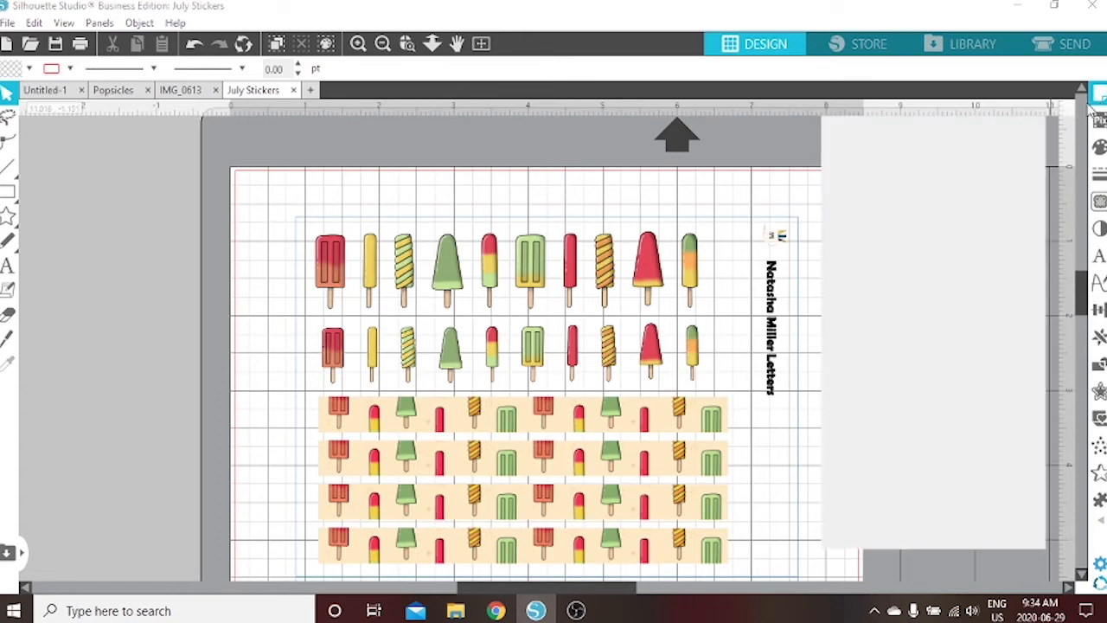
pyautogui.click(887, 145)
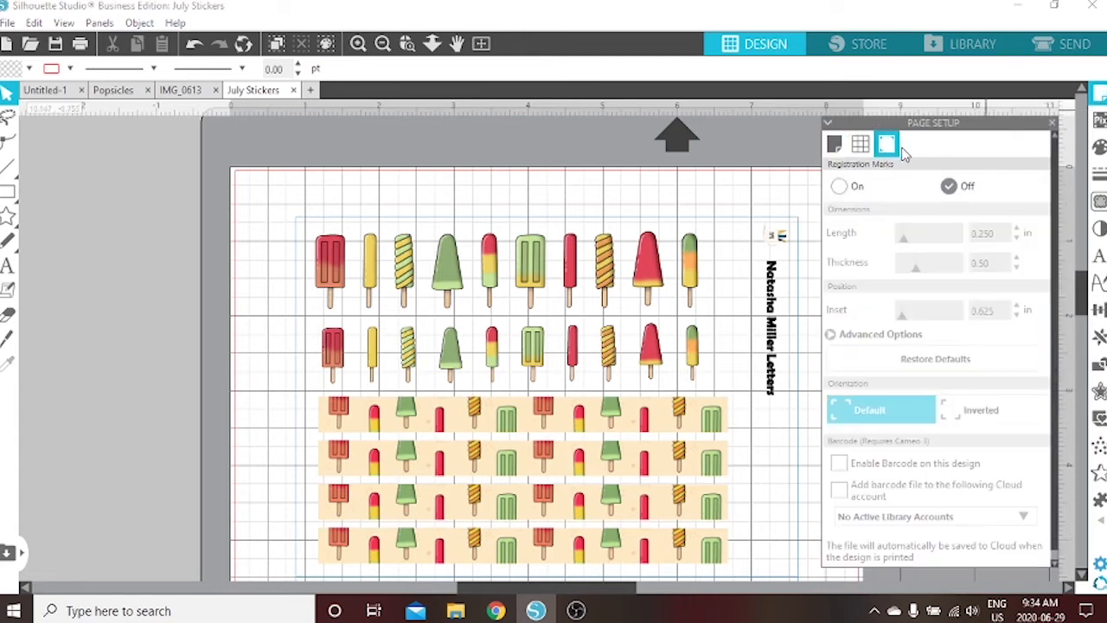
pyautogui.click(839, 186)
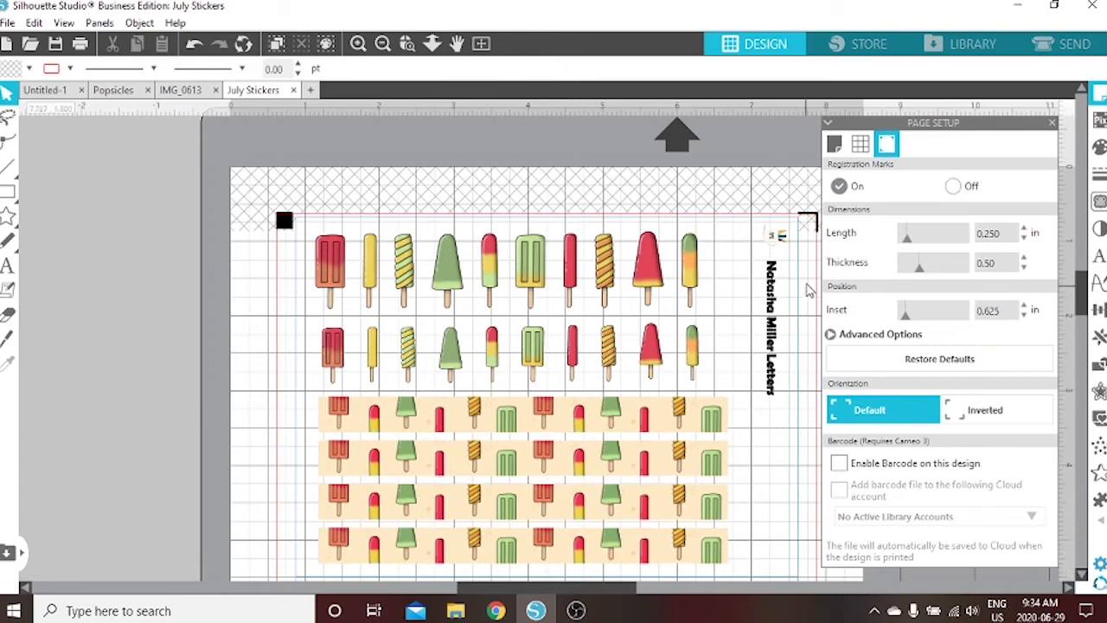
# Step: Assign cuts by line color in the Send view, keeping the blue borders and excluding the black lettering lines, and return to the design
pyautogui.click(1071, 48)
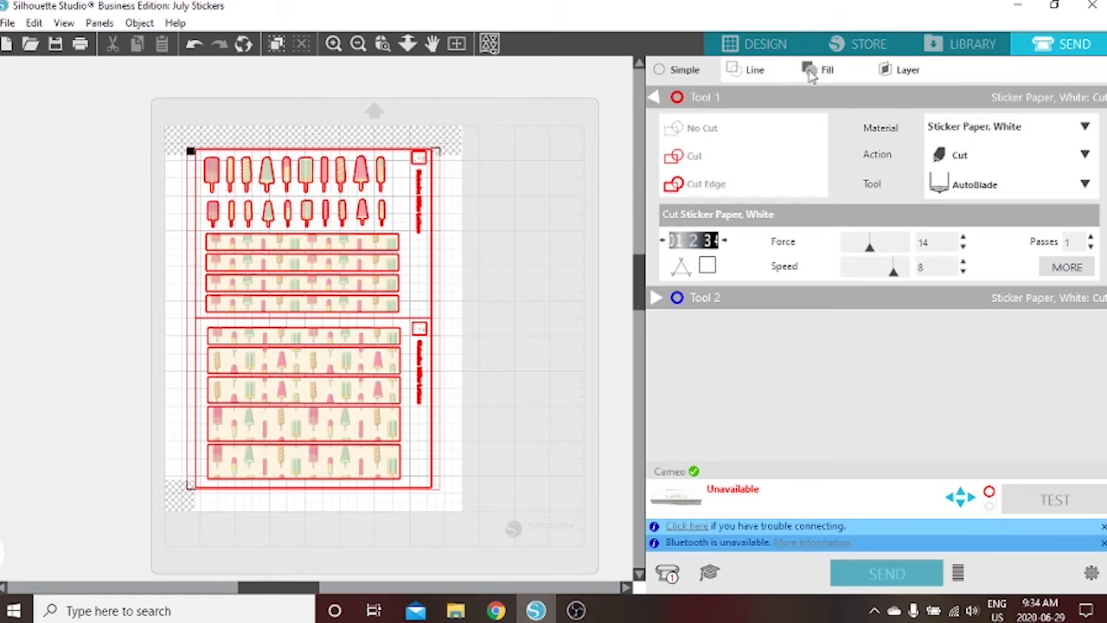
pyautogui.click(755, 73)
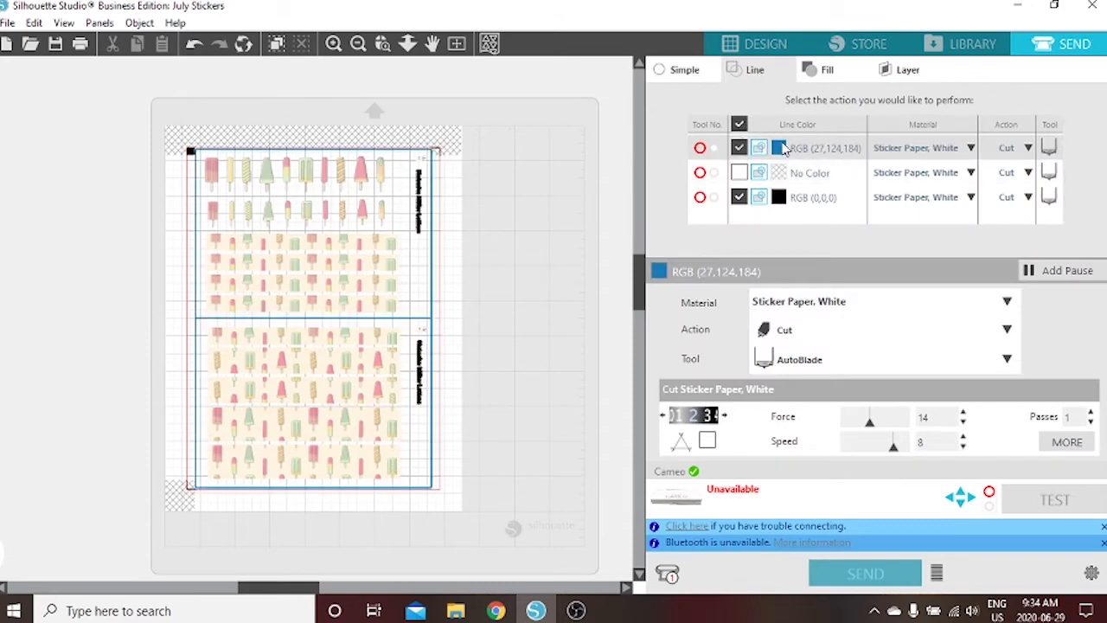
pyautogui.click(739, 149)
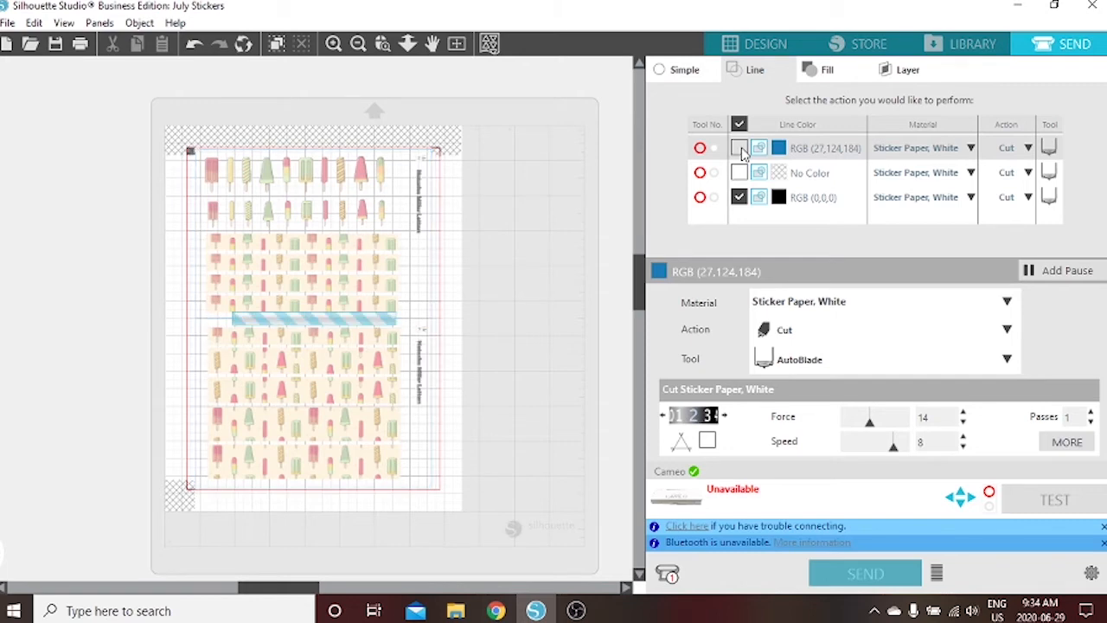
pyautogui.click(739, 149)
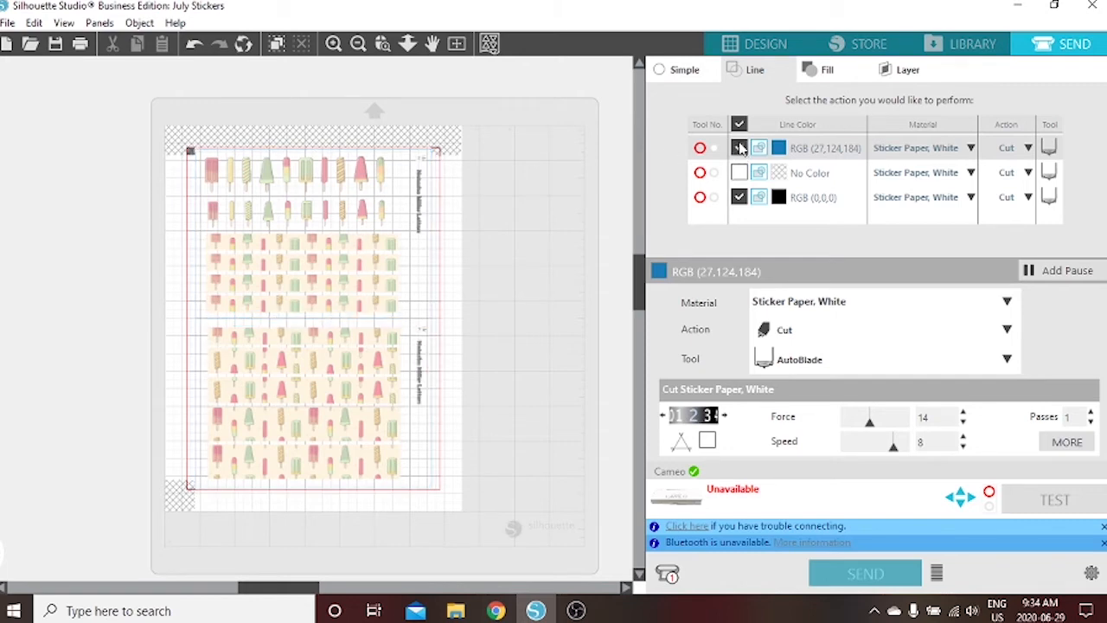
pyautogui.click(740, 198)
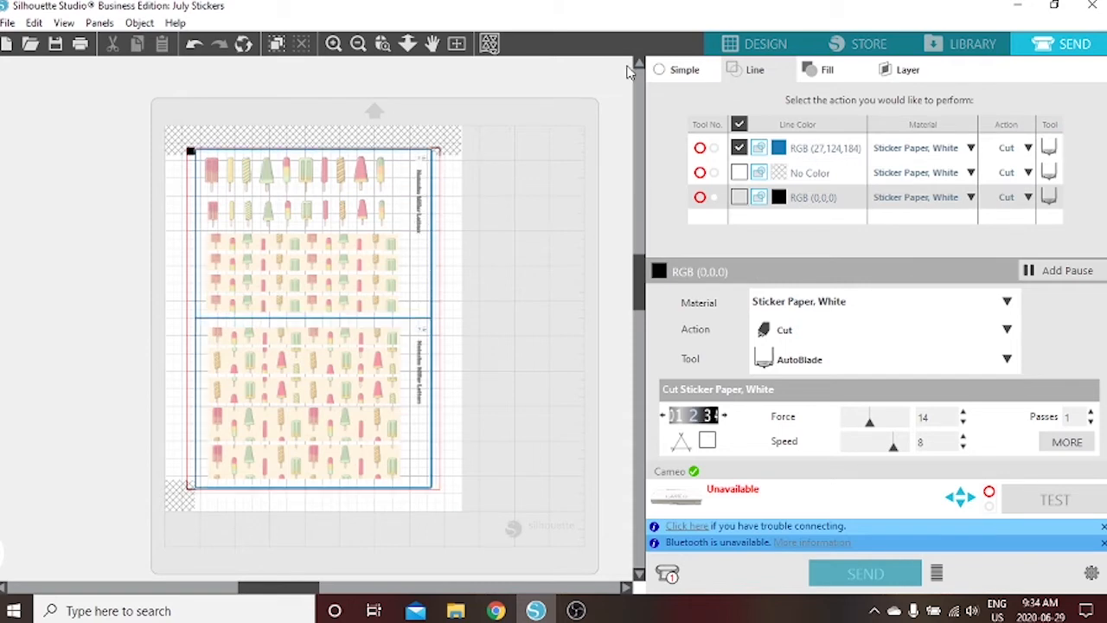
pyautogui.click(756, 44)
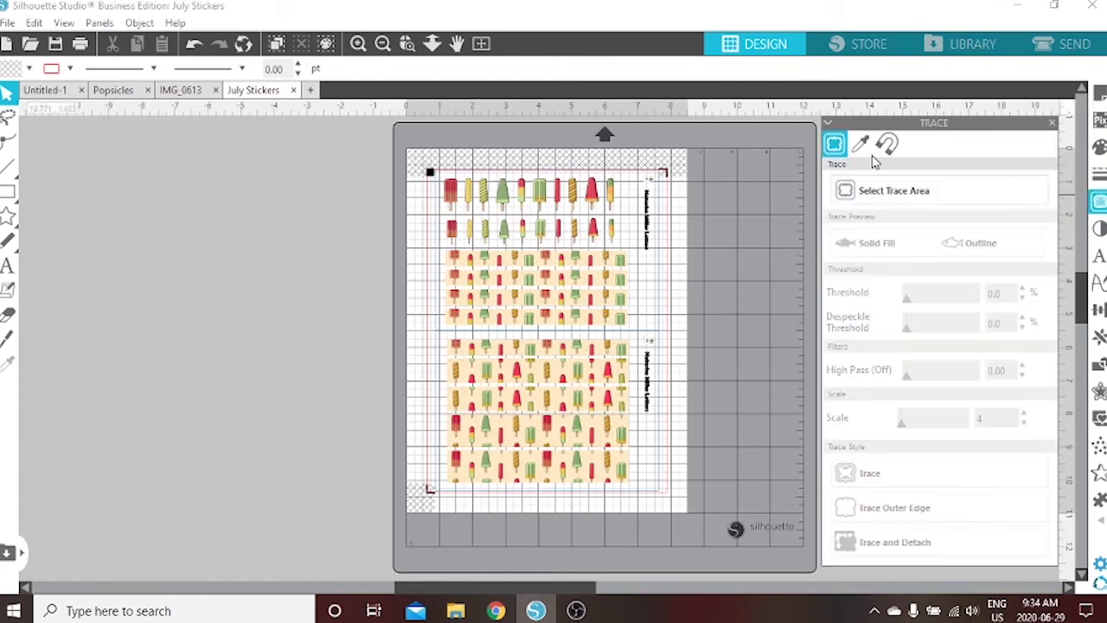
# Step: Trace the outer edges of the popsicles and strips in the sheet's upper half with a 98% threshold
pyautogui.click(882, 195)
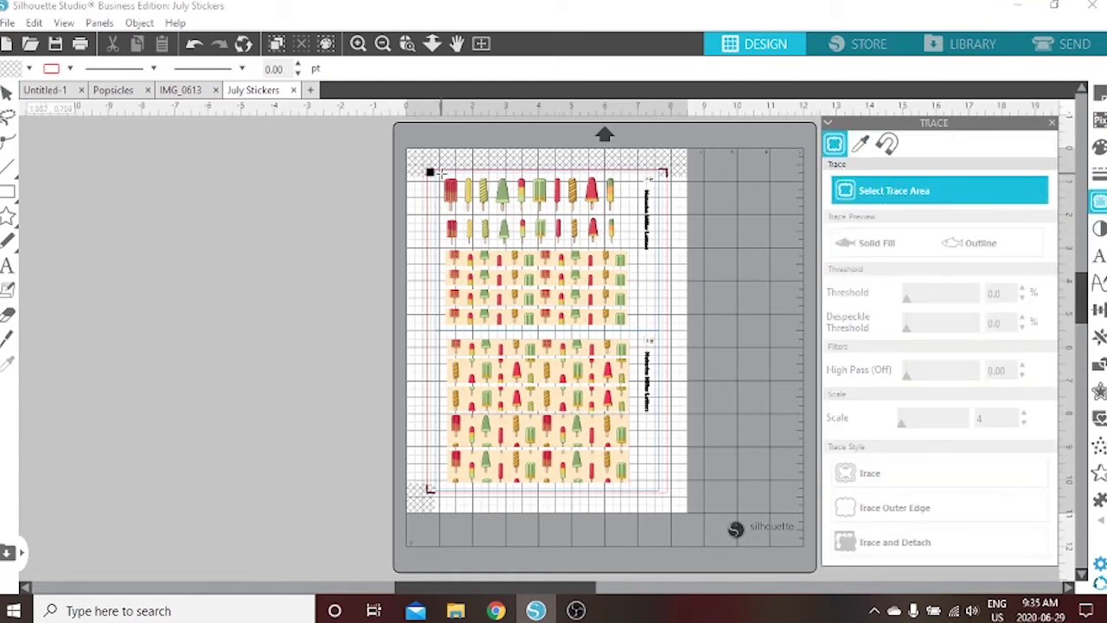
pyautogui.moveTo(441, 173)
pyautogui.mouseDown()
pyautogui.moveTo(462, 211)
pyautogui.moveTo(562, 302)
pyautogui.moveTo(634, 337)
pyautogui.moveTo(632, 329)
pyautogui.mouseUp()
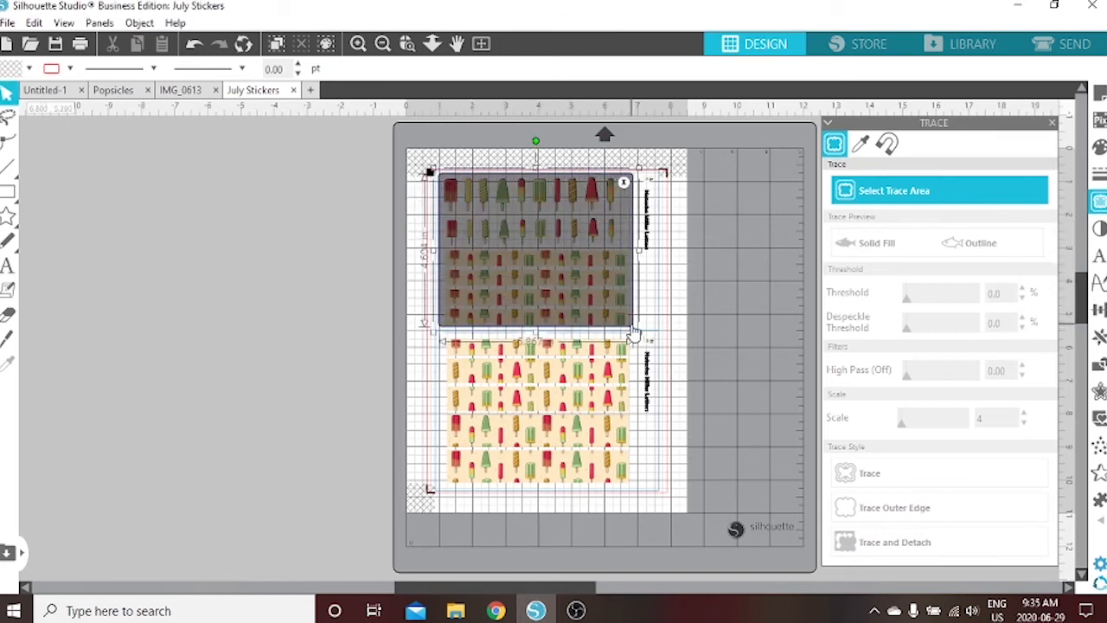
pyautogui.doubleClick(997, 295)
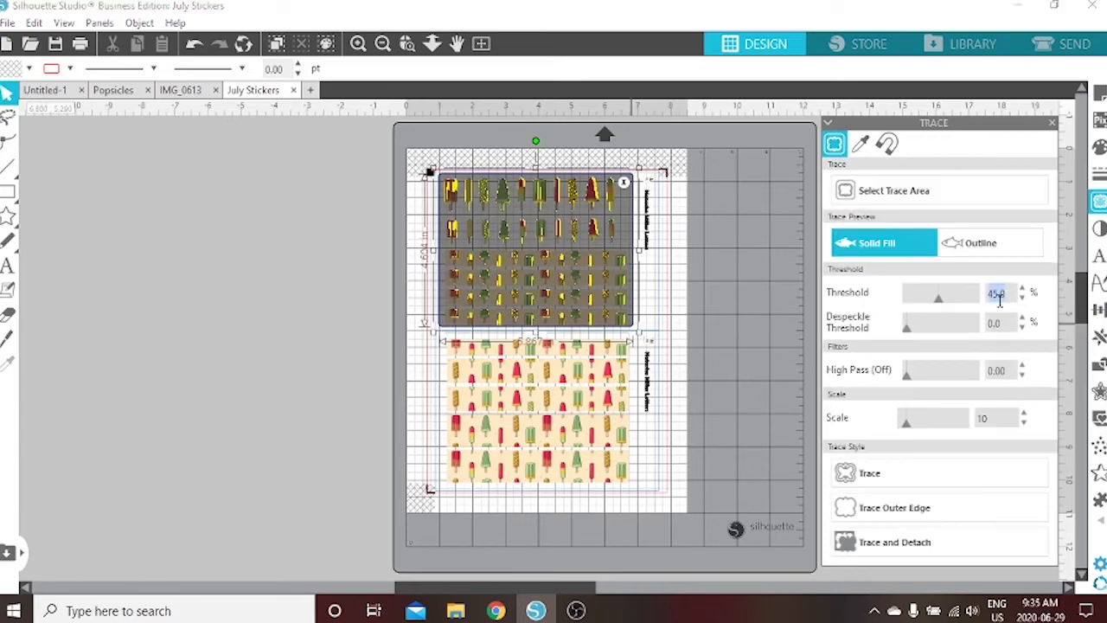
pyautogui.write('98')
pyautogui.press('Return')
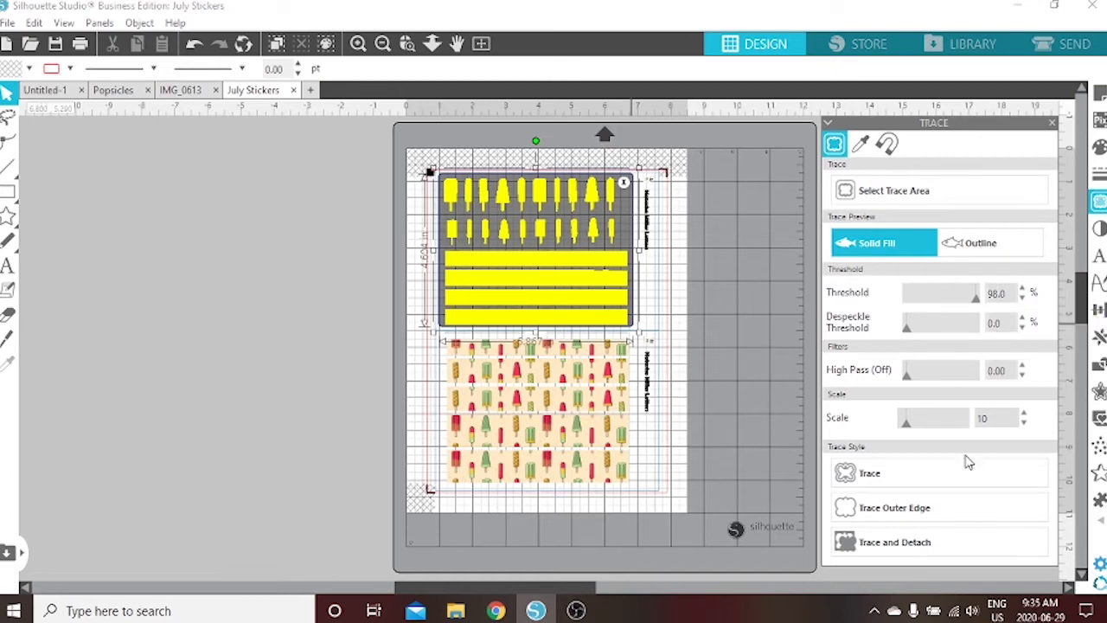
pyautogui.click(930, 504)
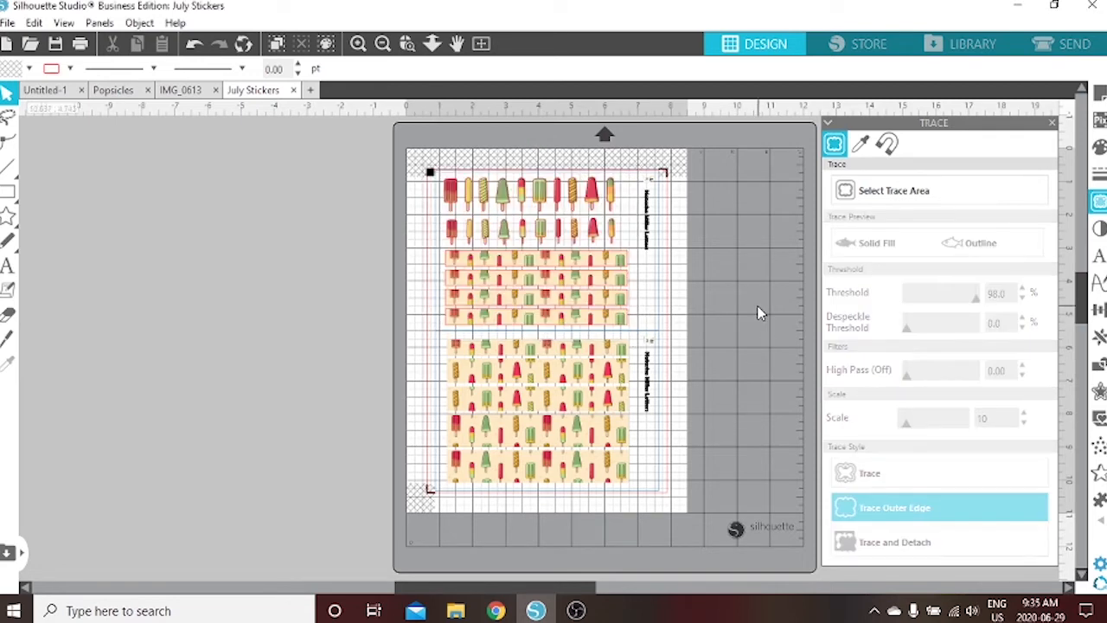
# Step: Trace the outer edges of the five patterned strips in the sheet's lower half with a 98% threshold
pyautogui.scroll(-1, 758, 307)
pyautogui.scroll(-1, 758, 313)
pyautogui.click(994, 187)
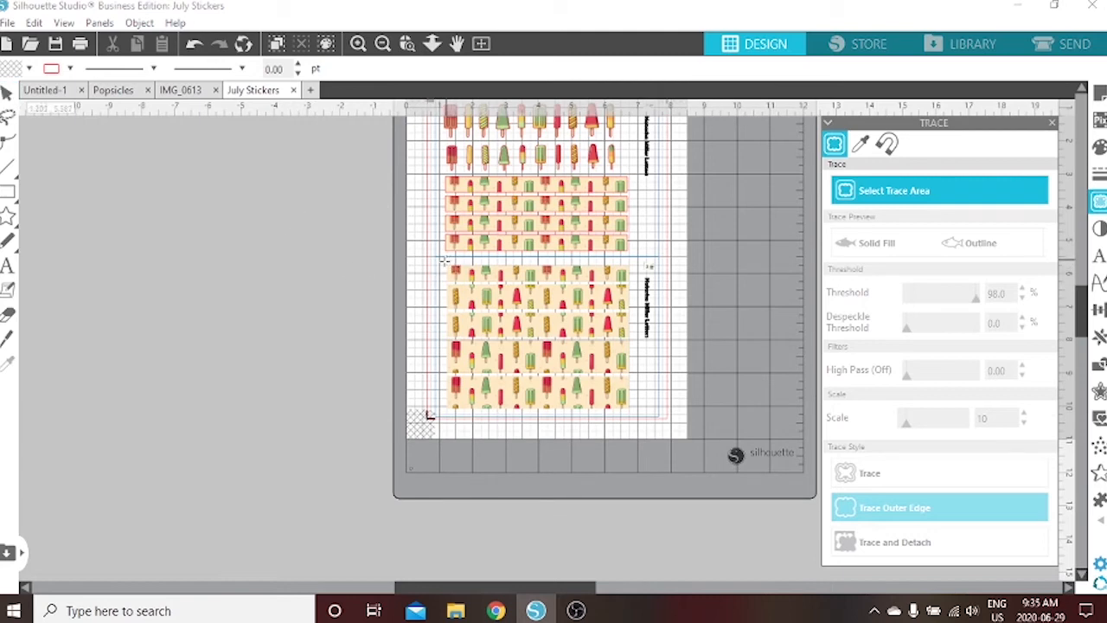
pyautogui.moveTo(442, 259)
pyautogui.mouseDown()
pyautogui.moveTo(452, 287)
pyautogui.moveTo(633, 420)
pyautogui.mouseUp()
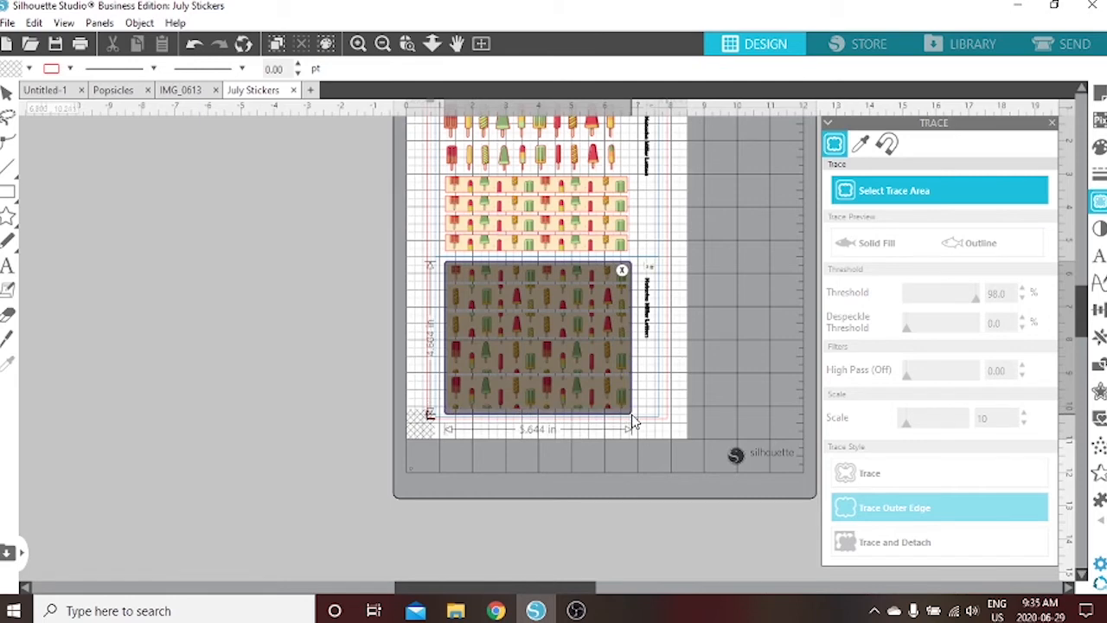
pyautogui.doubleClick(1006, 294)
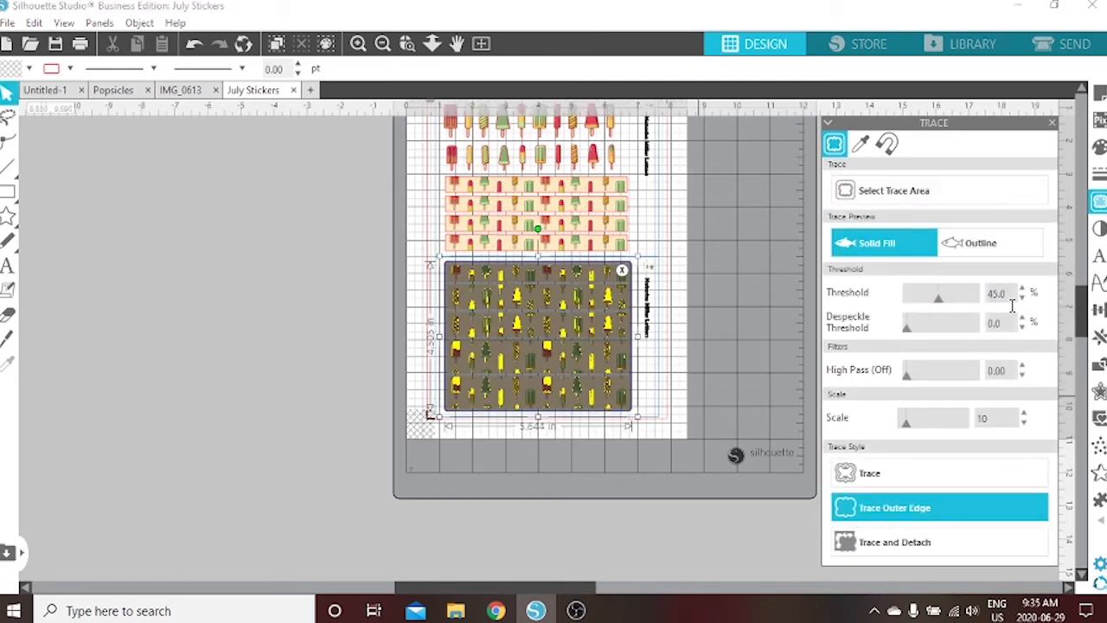
pyautogui.write('98')
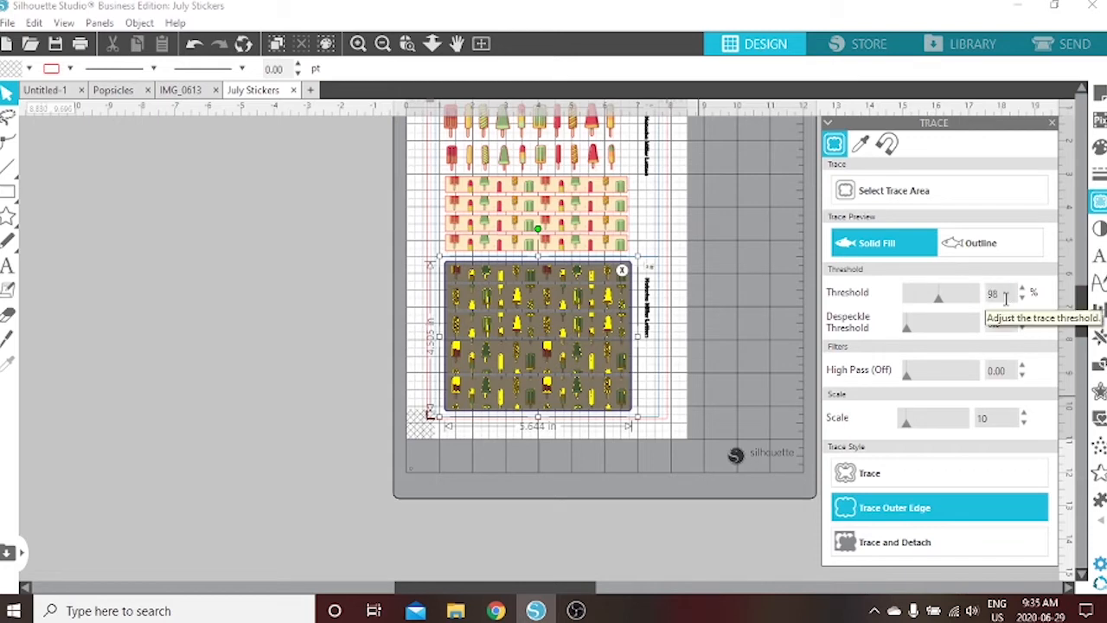
pyautogui.press('Return')
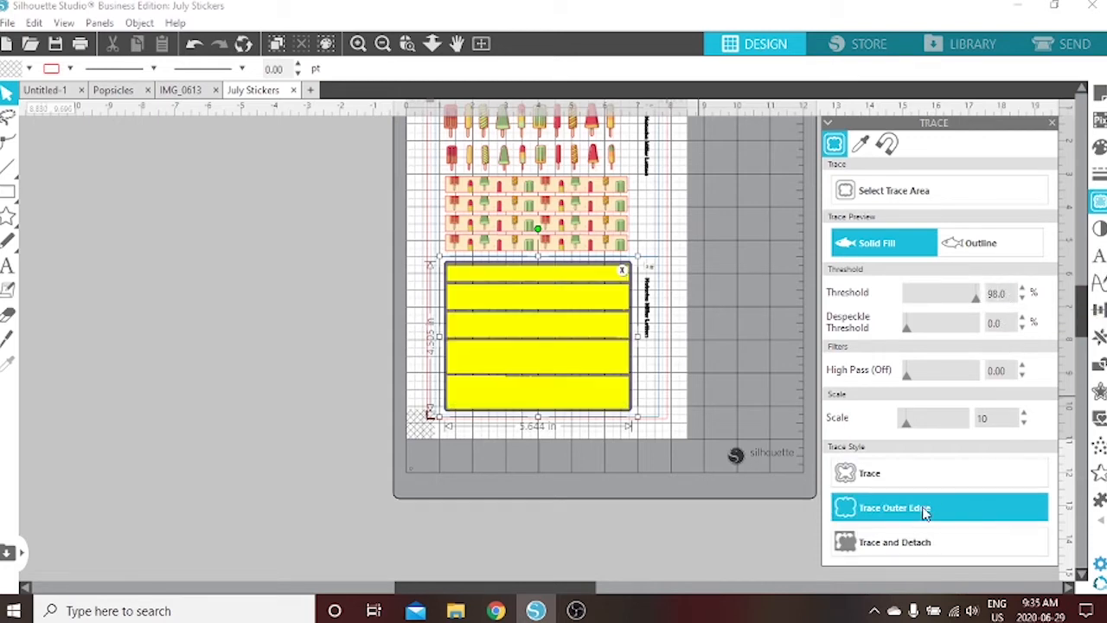
pyautogui.click(748, 364)
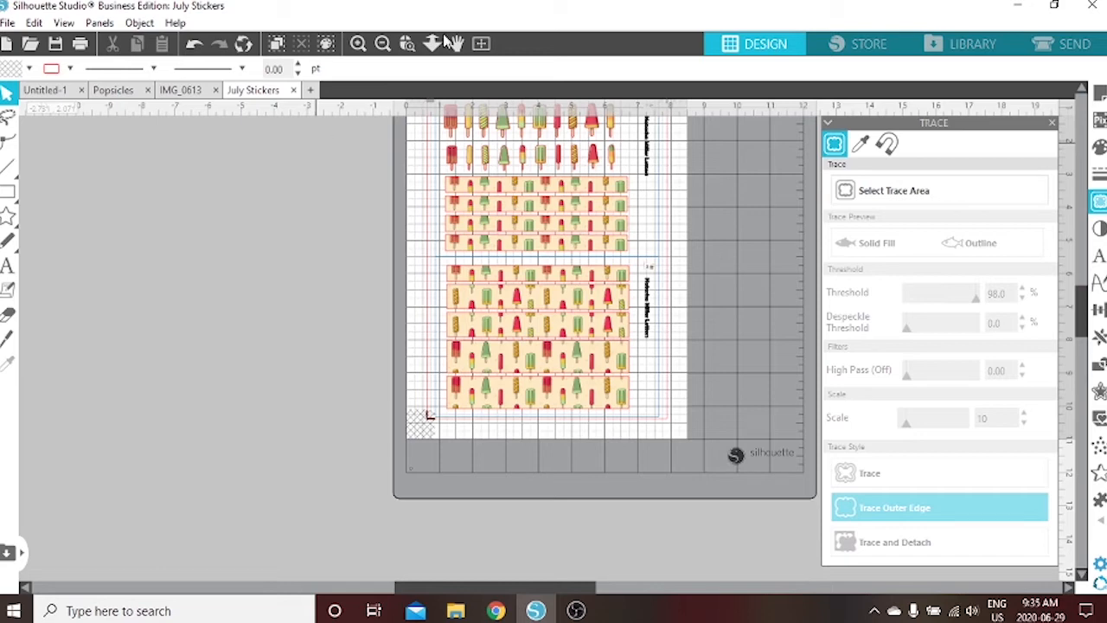
# Step: Set the blue border line's cutting material to Cardstock, Plain in the Send view and return to the design
pyautogui.click(1079, 50)
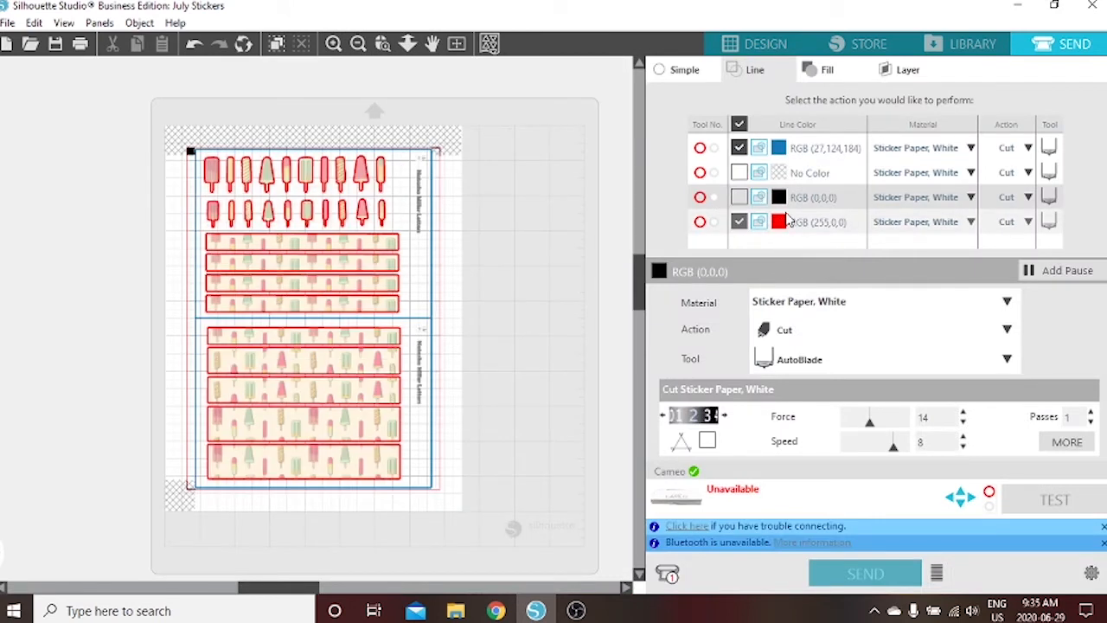
pyautogui.click(938, 149)
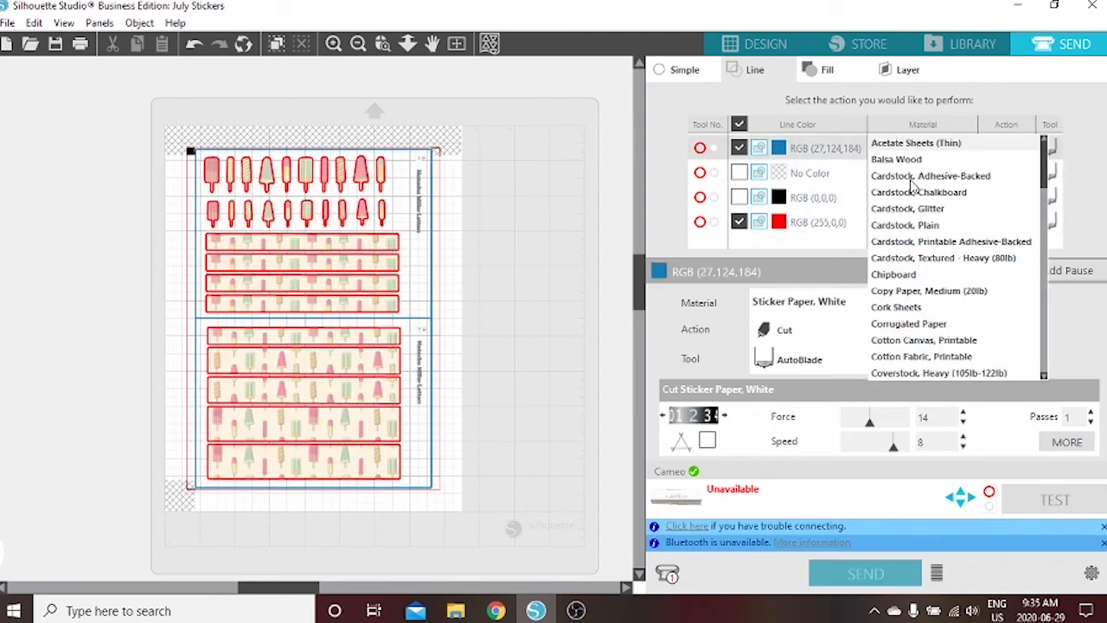
pyautogui.click(915, 225)
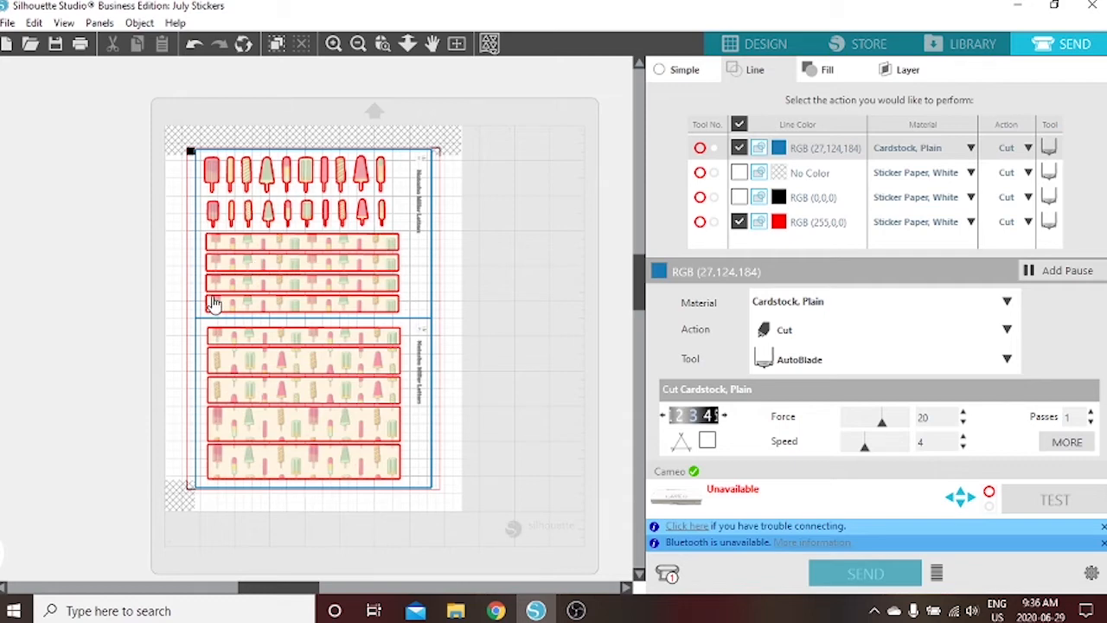
pyautogui.click(733, 45)
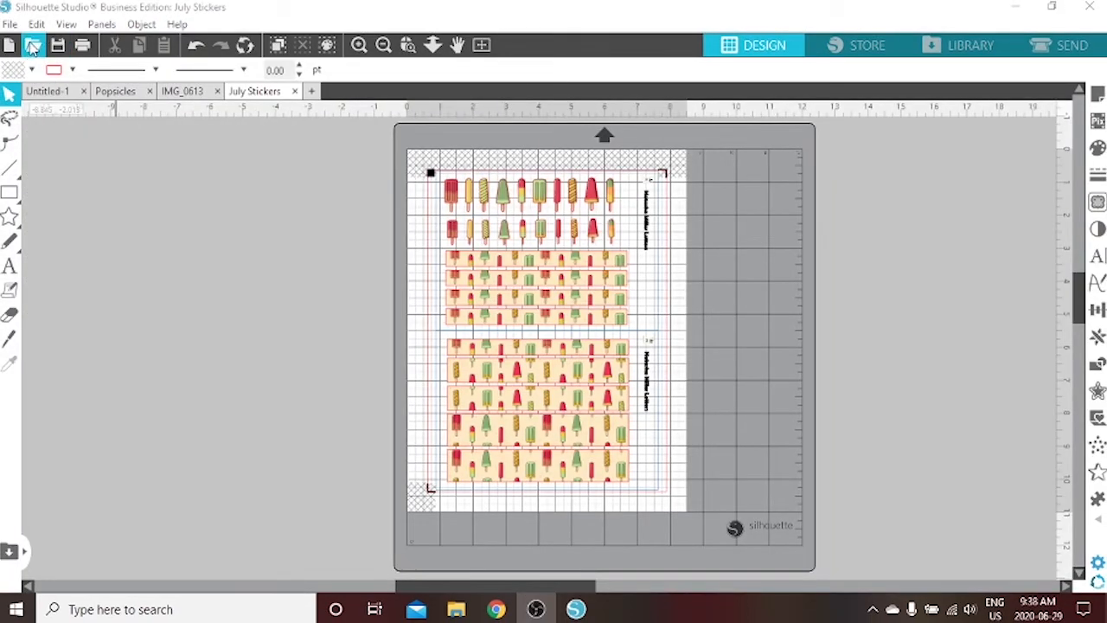
# Step: Open the July Stickers PNG file from the Silhouette files folder
pyautogui.click(32, 47)
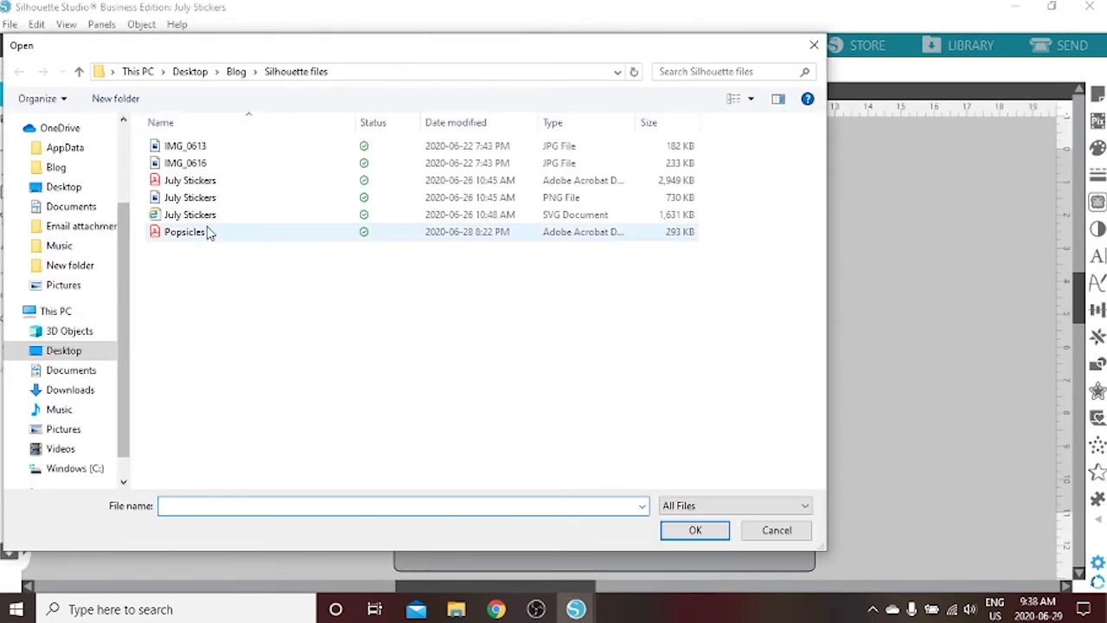
pyautogui.click(207, 199)
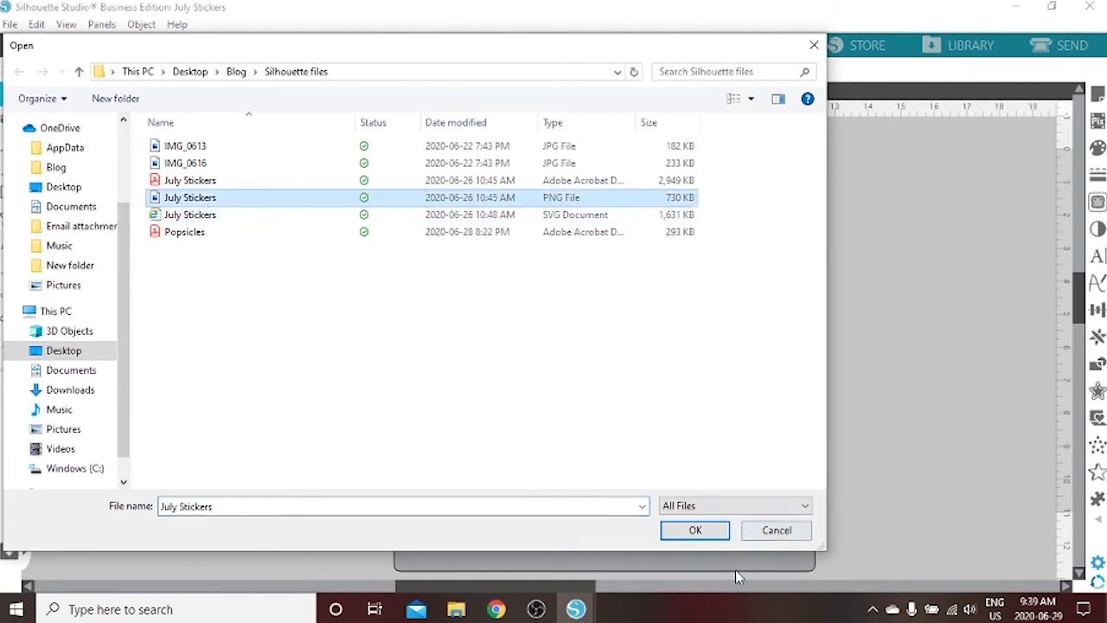
pyautogui.click(714, 531)
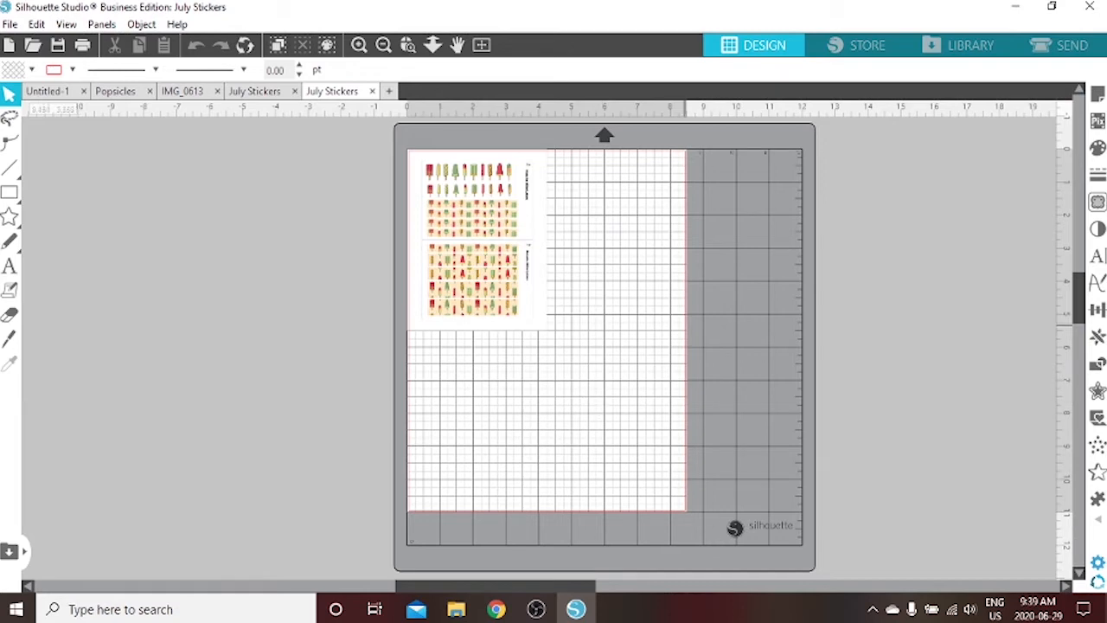
# Step: Enlarge the July Stickers PNG image to fill the page, about 8.4 by 10.9 in, and deselect it
pyautogui.click(436, 231)
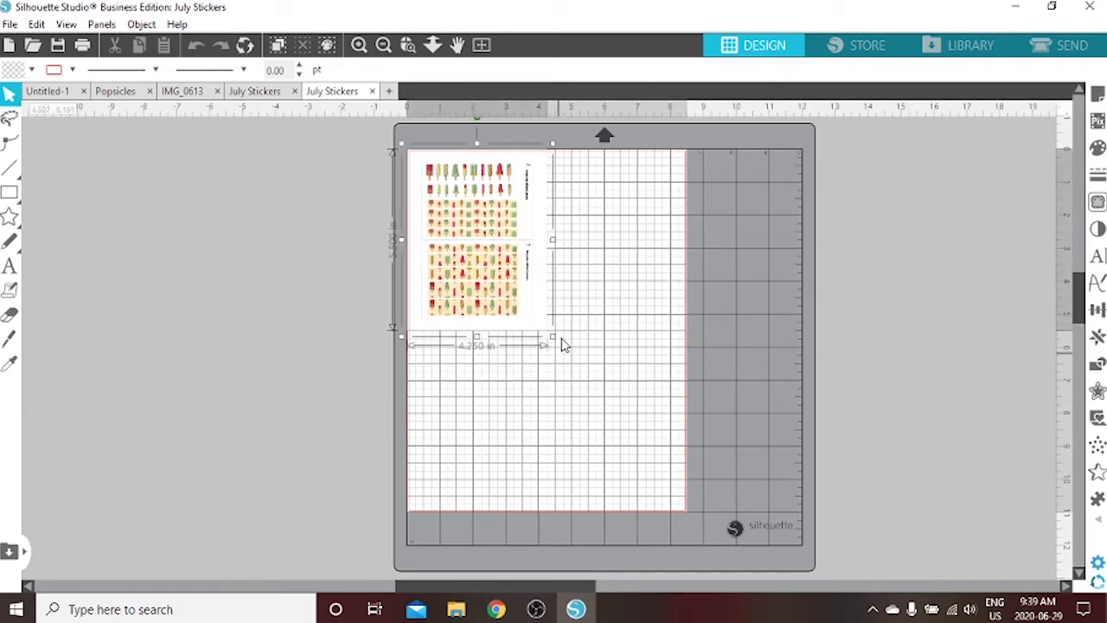
pyautogui.moveTo(666, 457); pyautogui.dragTo(694, 503)
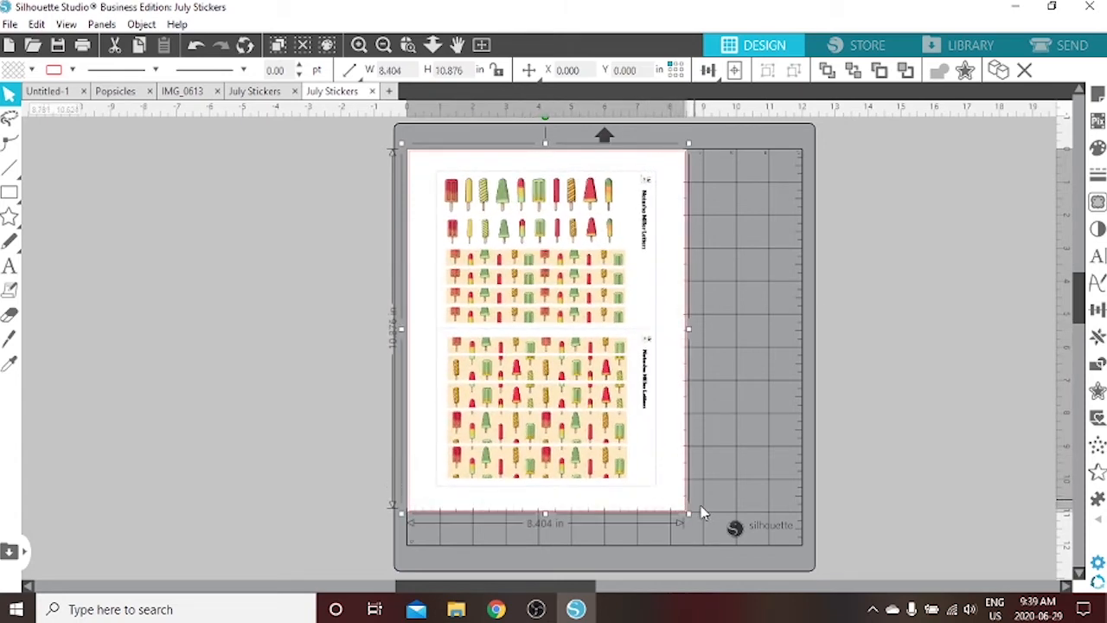
pyautogui.click(753, 412)
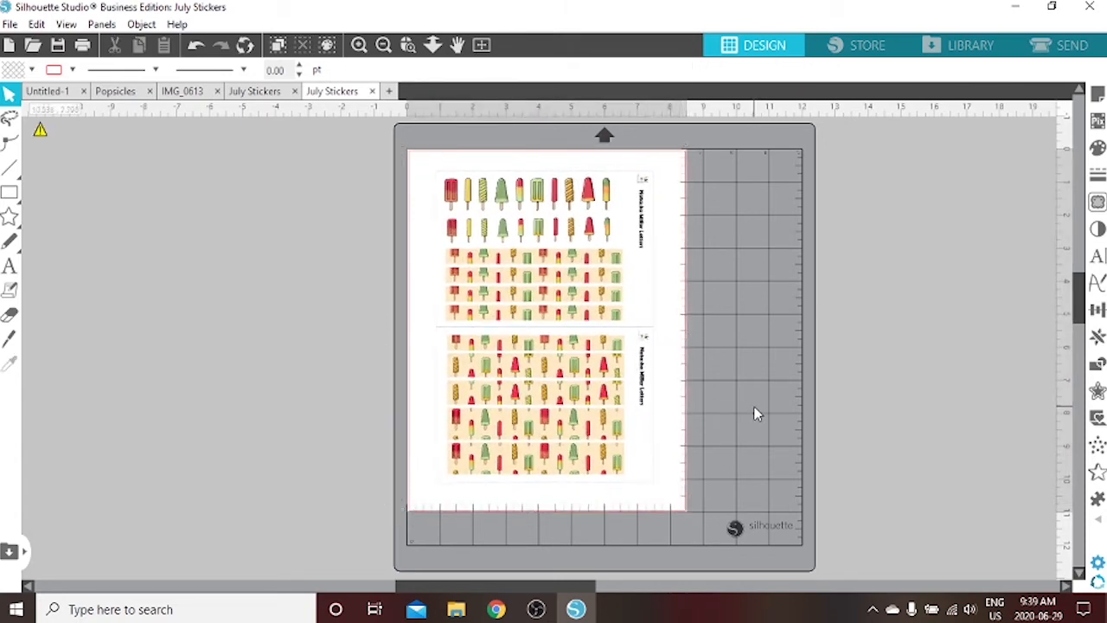
# Step: Show the enlarged July Stickers PNG sheet in the Send view to check it for cut lines
pyautogui.scroll(2, 754, 412)
pyautogui.scroll(-2, 762, 384)
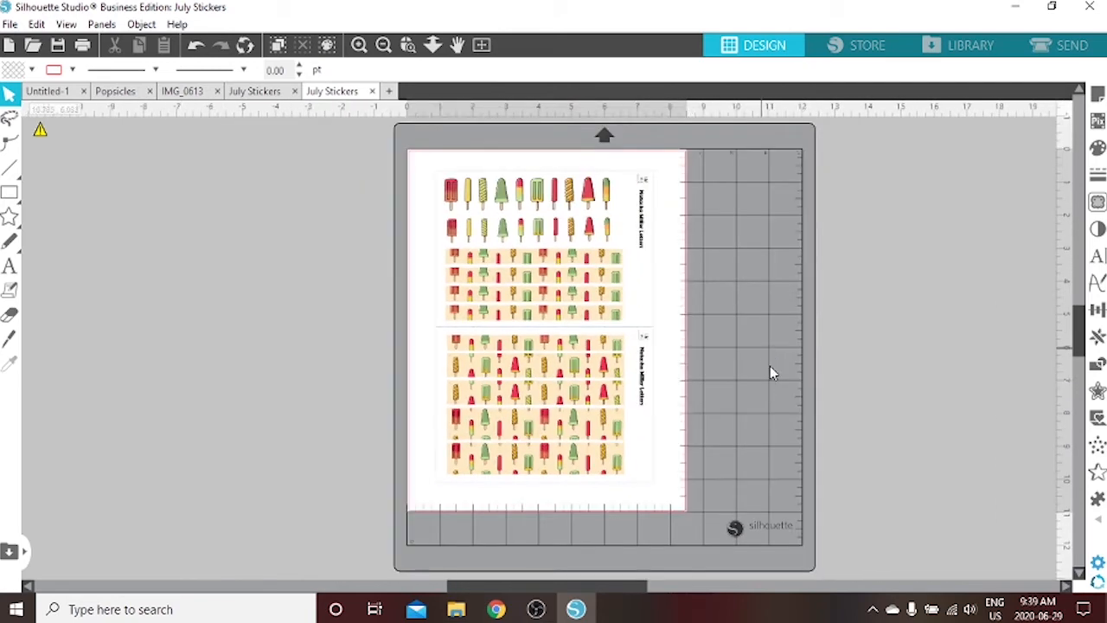
pyautogui.moveTo(896, 365); pyautogui.dragTo(838, 376)
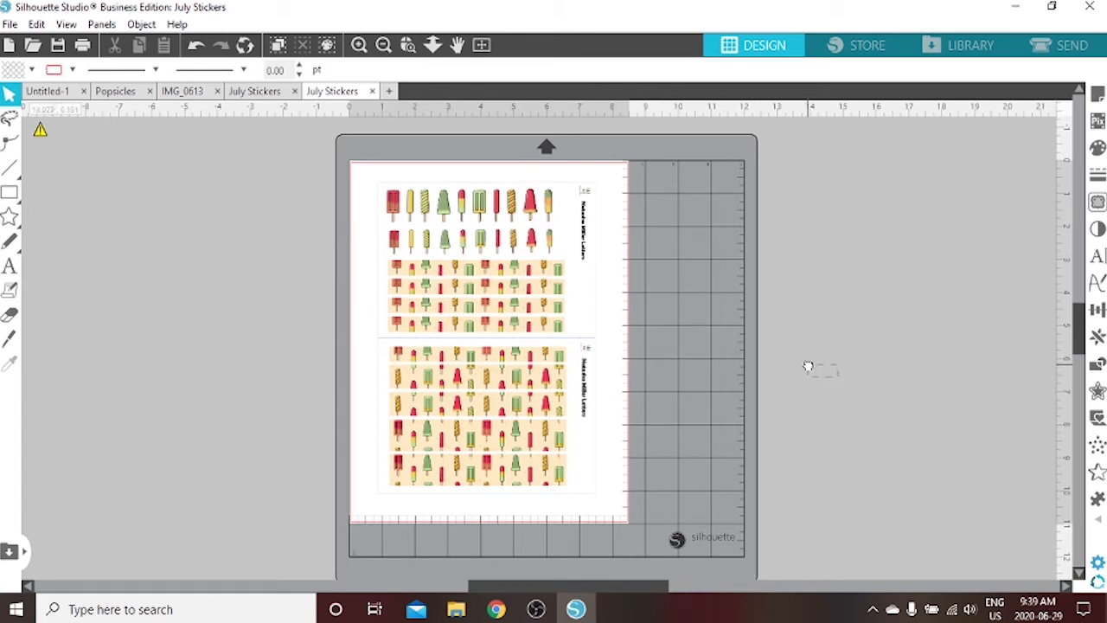
pyautogui.click(1068, 51)
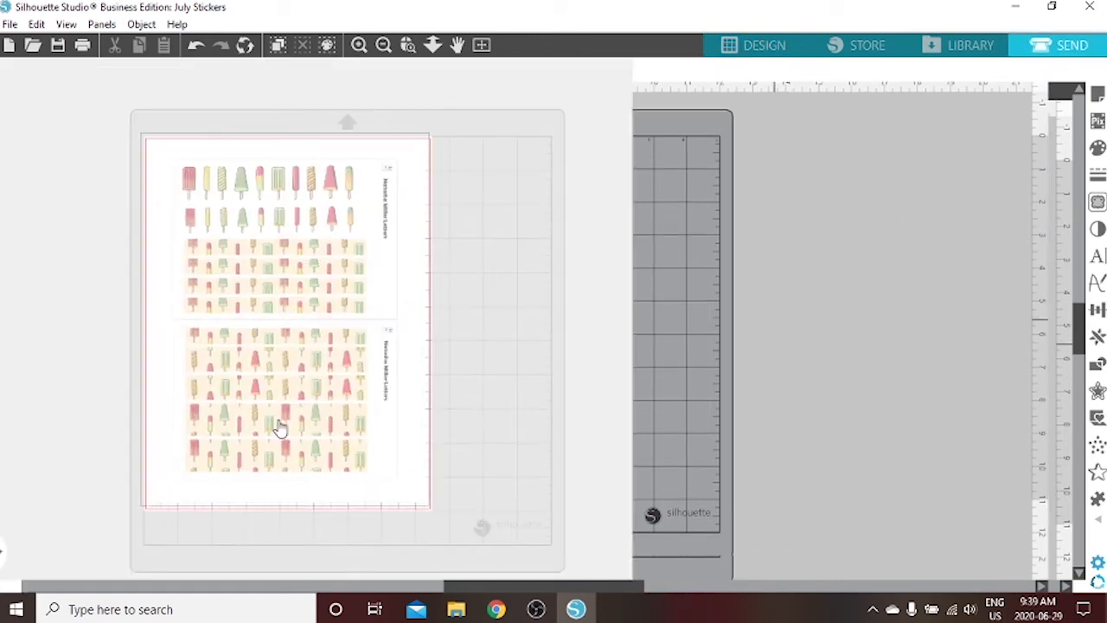
# Step: Trace and detach the July Stickers image within a trace area of about 9.9 by 11 in, using a 98% threshold
pyautogui.moveTo(154, 535); pyautogui.dragTo(407, 571)
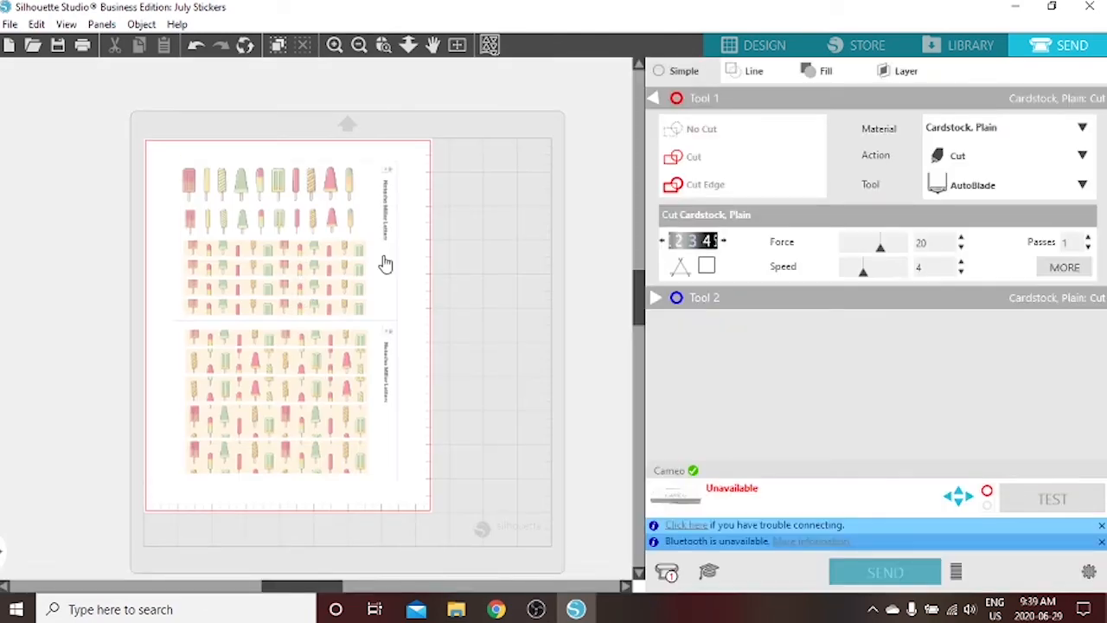
pyautogui.click(797, 44)
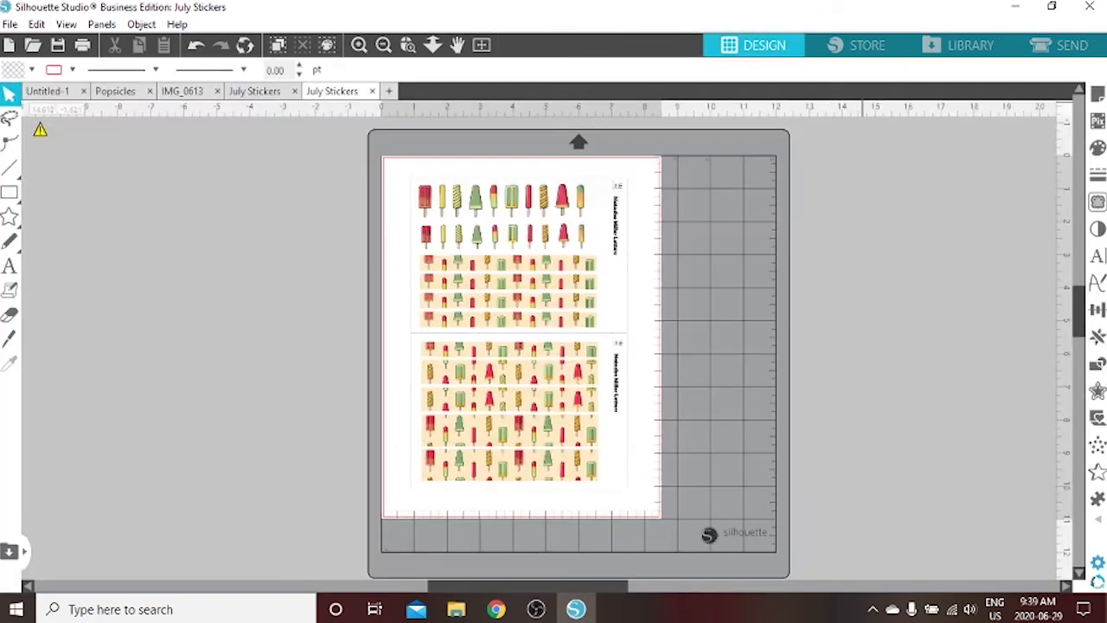
pyautogui.click(1098, 201)
pyautogui.click(949, 197)
pyautogui.moveTo(377, 157)
pyautogui.mouseDown()
pyautogui.moveTo(702, 529)
pyautogui.moveTo(707, 519)
pyautogui.mouseUp()
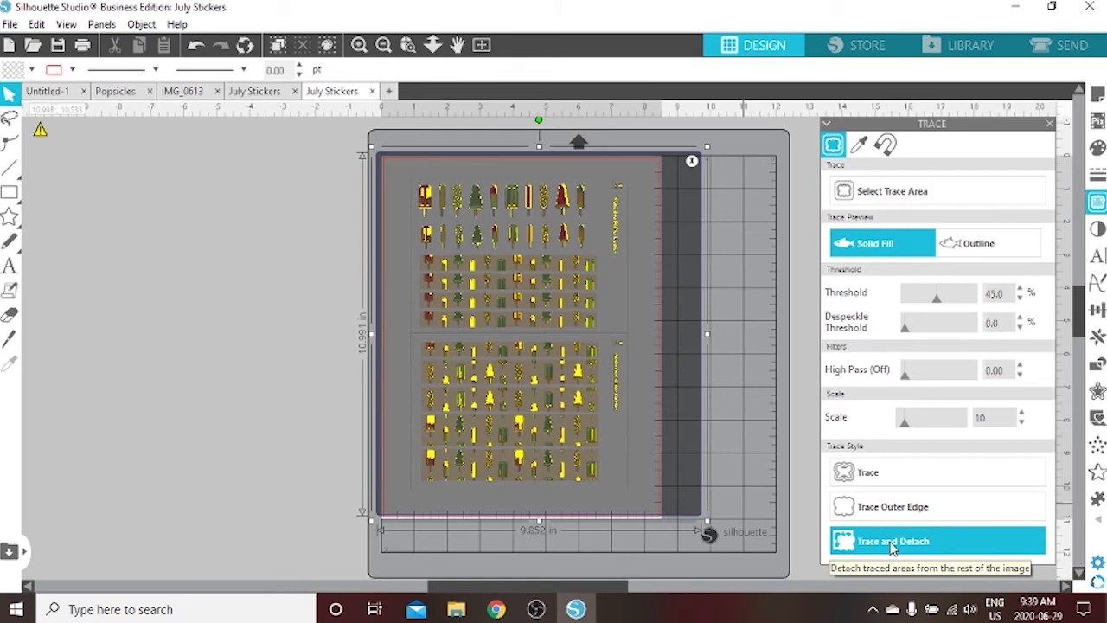
pyautogui.doubleClick(1010, 296)
pyautogui.write('98')
pyautogui.press('Return')
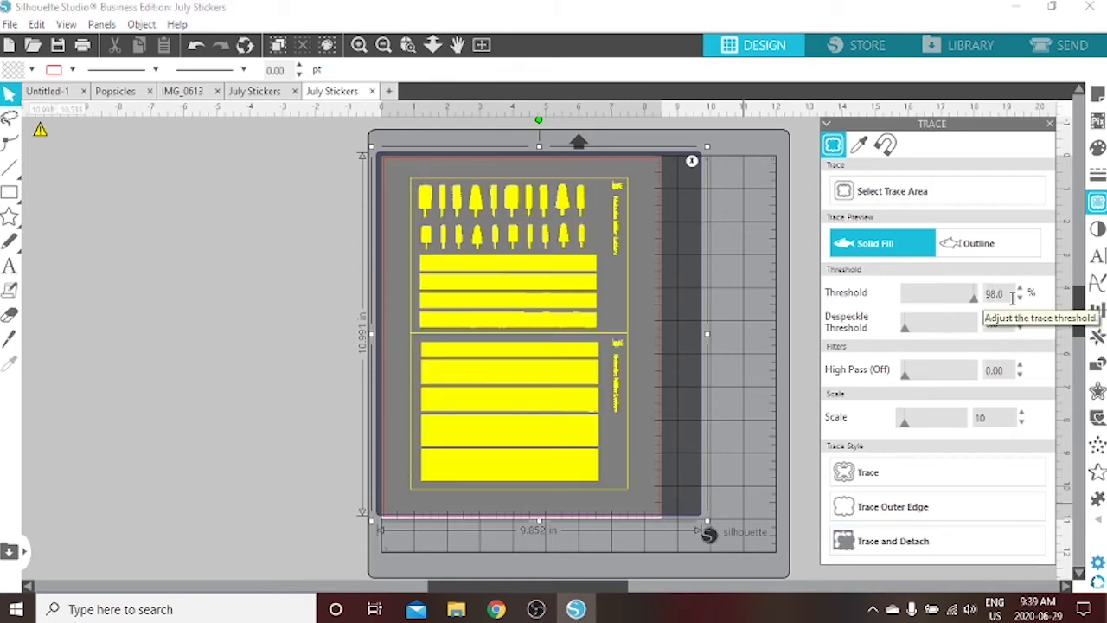
pyautogui.click(913, 542)
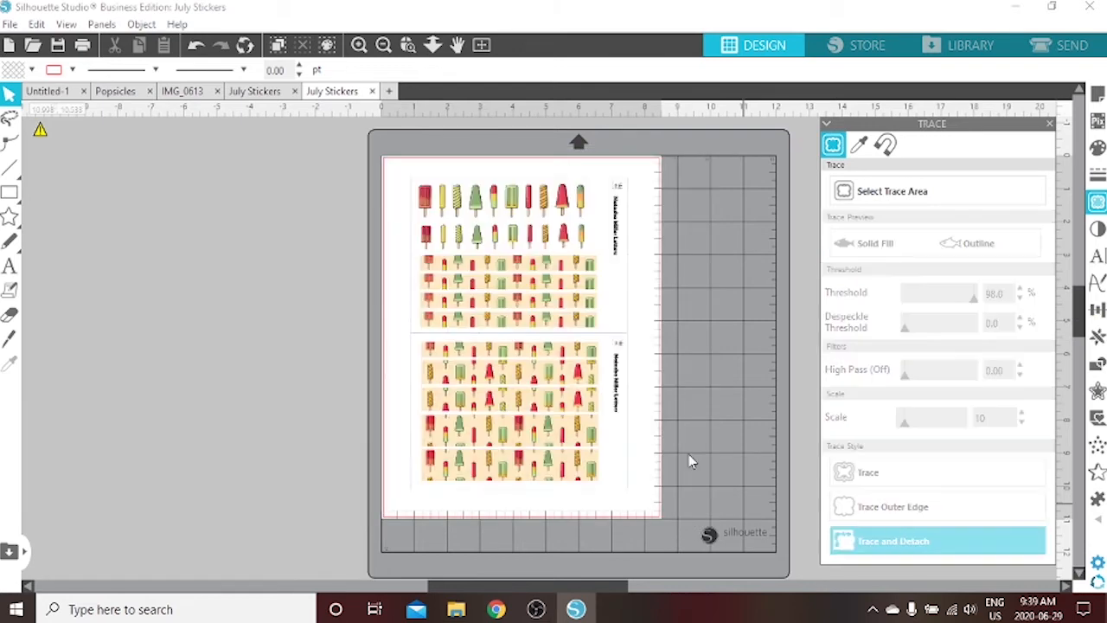
# Step: Move the leftover white border away from the detached sticker sheet, delete it, and check the remaining cut line in the Send view
pyautogui.moveTo(388, 299); pyautogui.dragTo(200, 306)
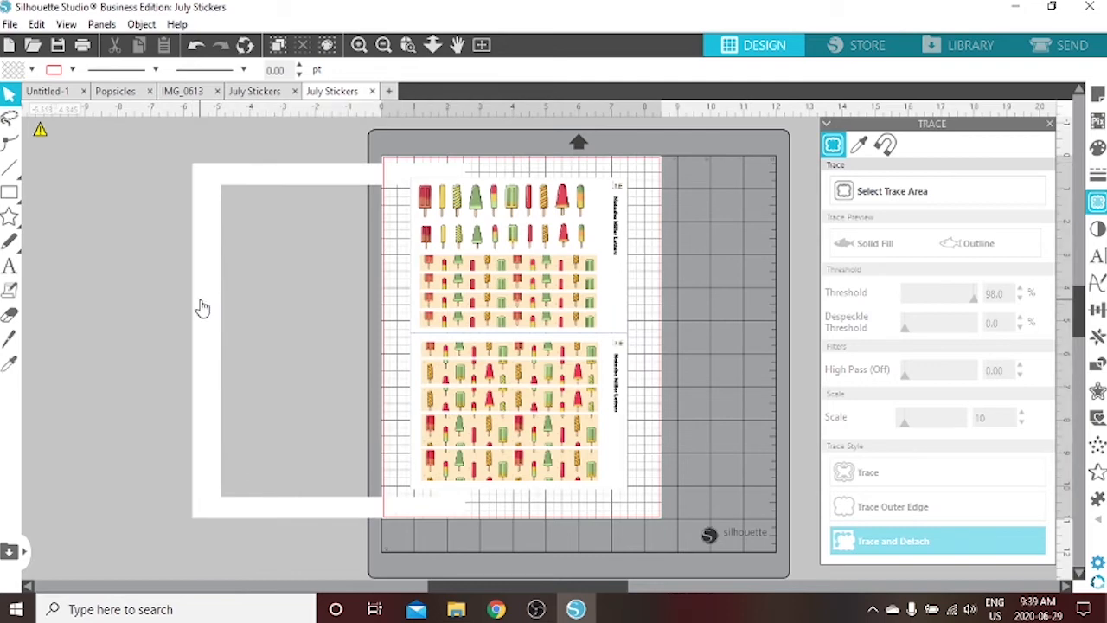
pyautogui.press('Delete')
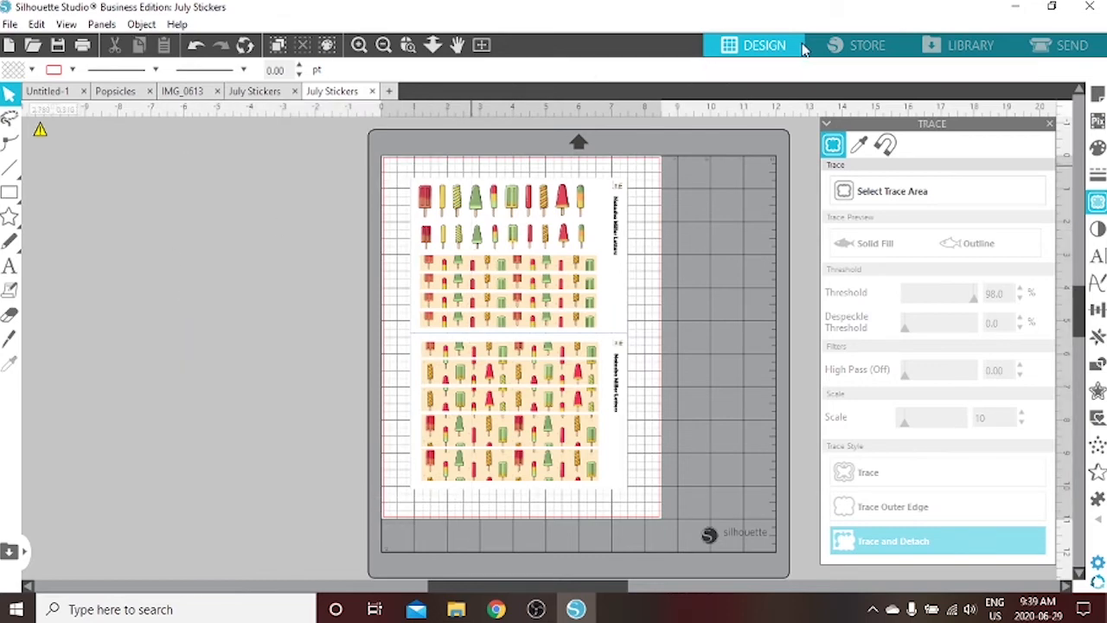
pyautogui.click(1081, 50)
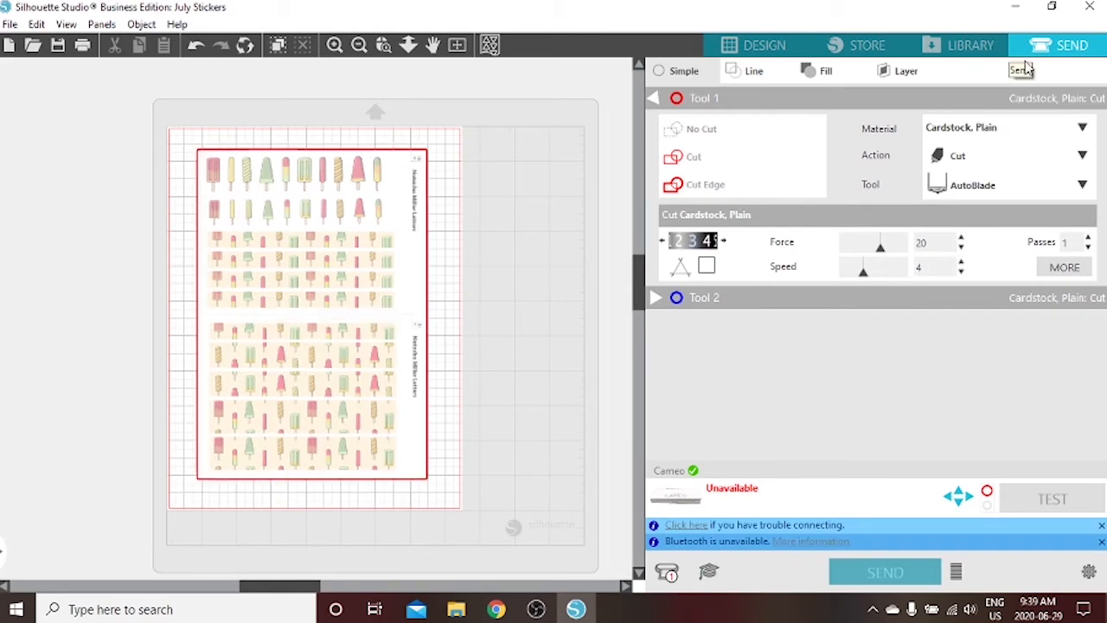
pyautogui.click(789, 48)
# Step: Trace the detached sticker sheet with a trace area of about 7.2 by 10.2 in, a 98% threshold and the plain Trace style
pyautogui.click(950, 199)
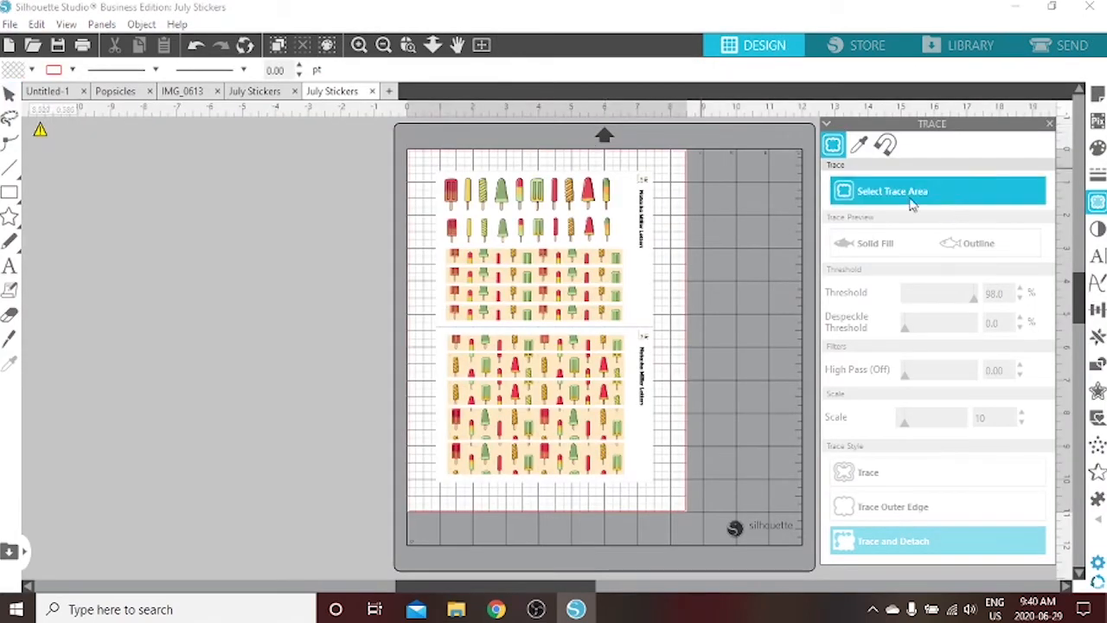
pyautogui.moveTo(422, 161); pyautogui.dragTo(658, 497)
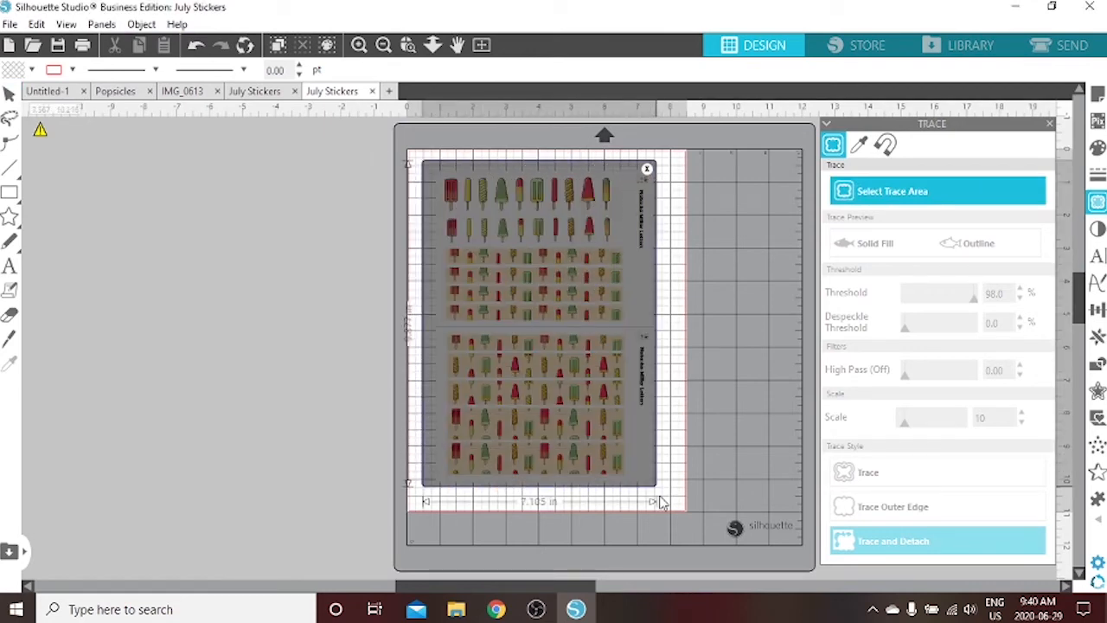
pyautogui.click(872, 474)
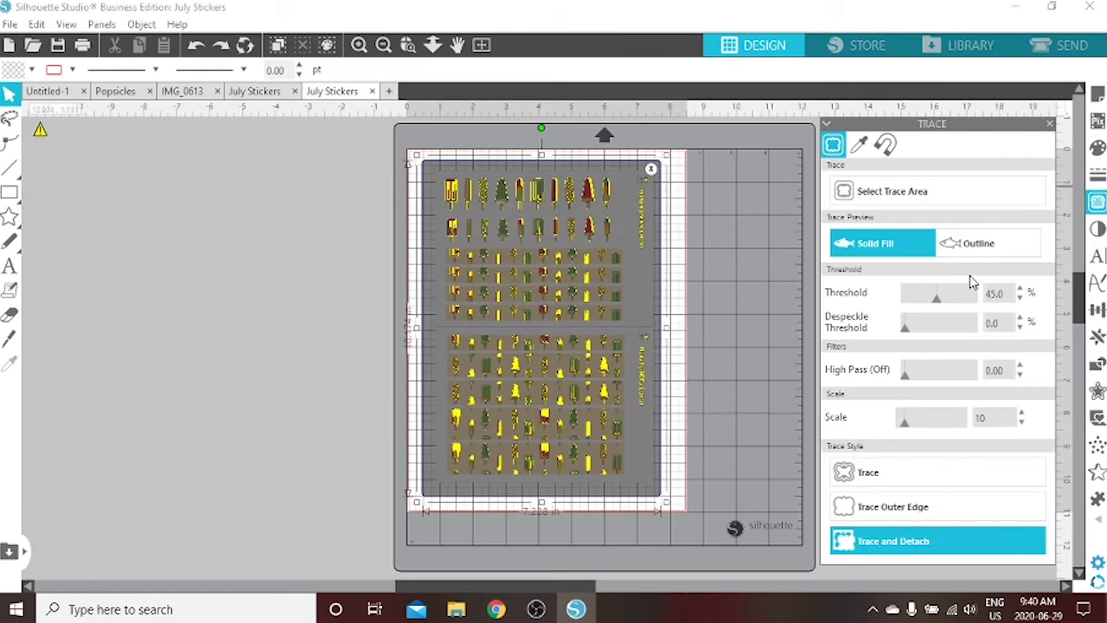
pyautogui.click(1003, 292)
pyautogui.write('98')
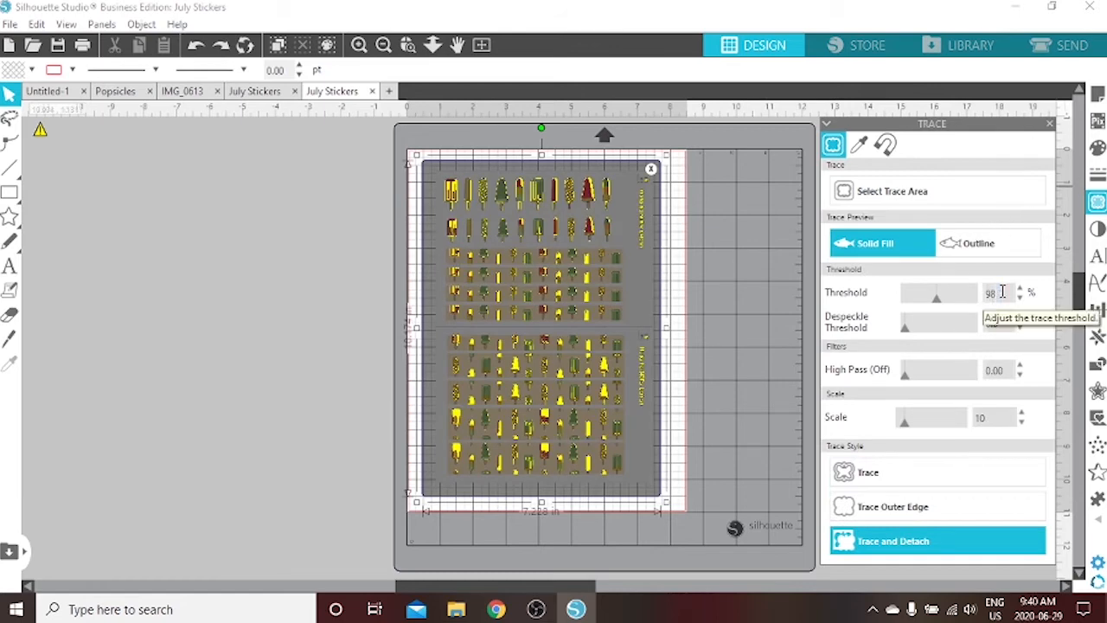
pyautogui.press('Return')
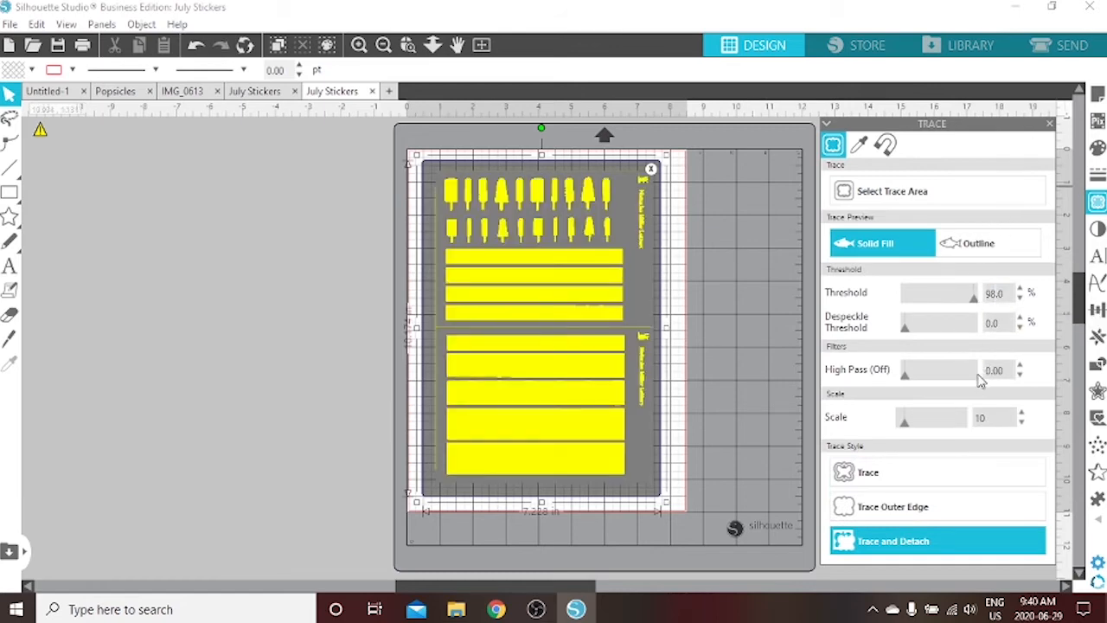
pyautogui.click(904, 485)
# Step: Try setting the traced logo to No Cut in the Send view, and set the tracing back to Cut
pyautogui.click(1069, 52)
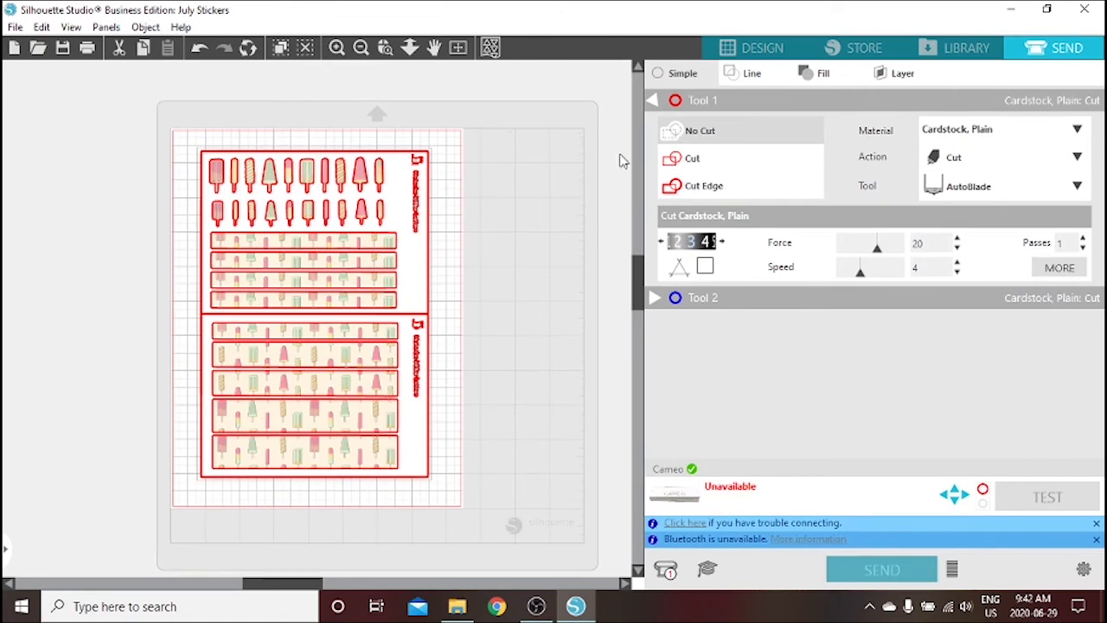
pyautogui.click(420, 160)
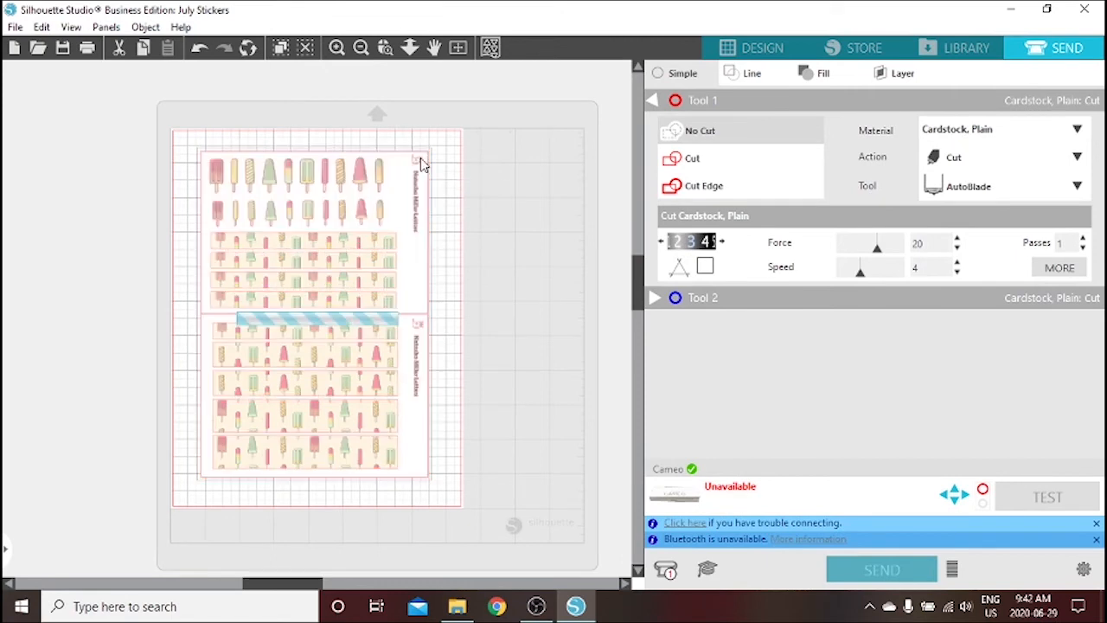
pyautogui.click(697, 136)
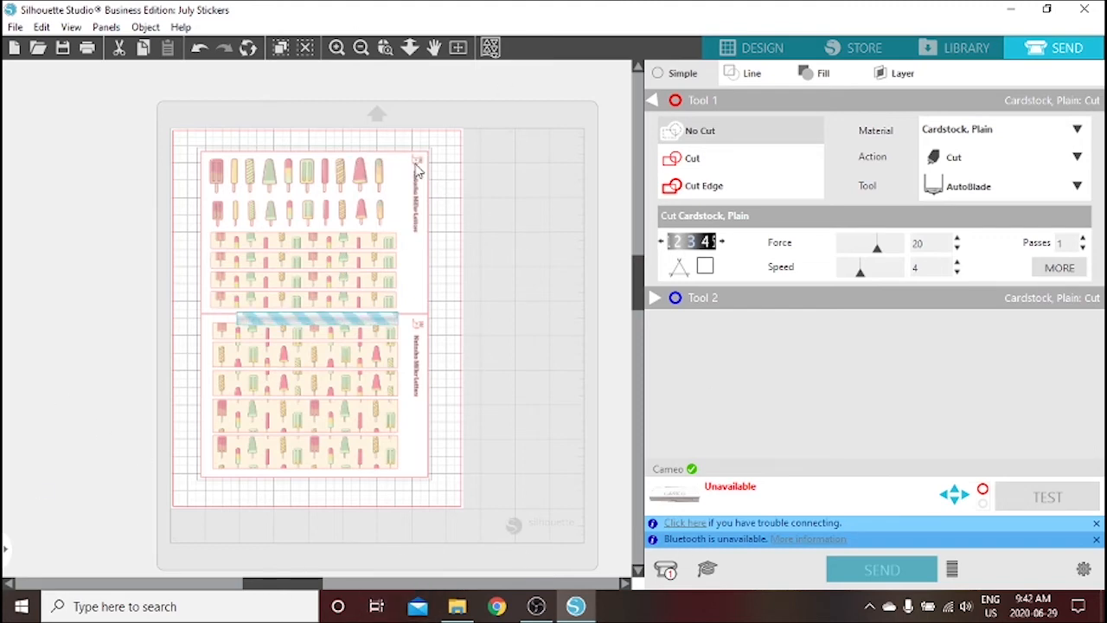
pyautogui.click(701, 164)
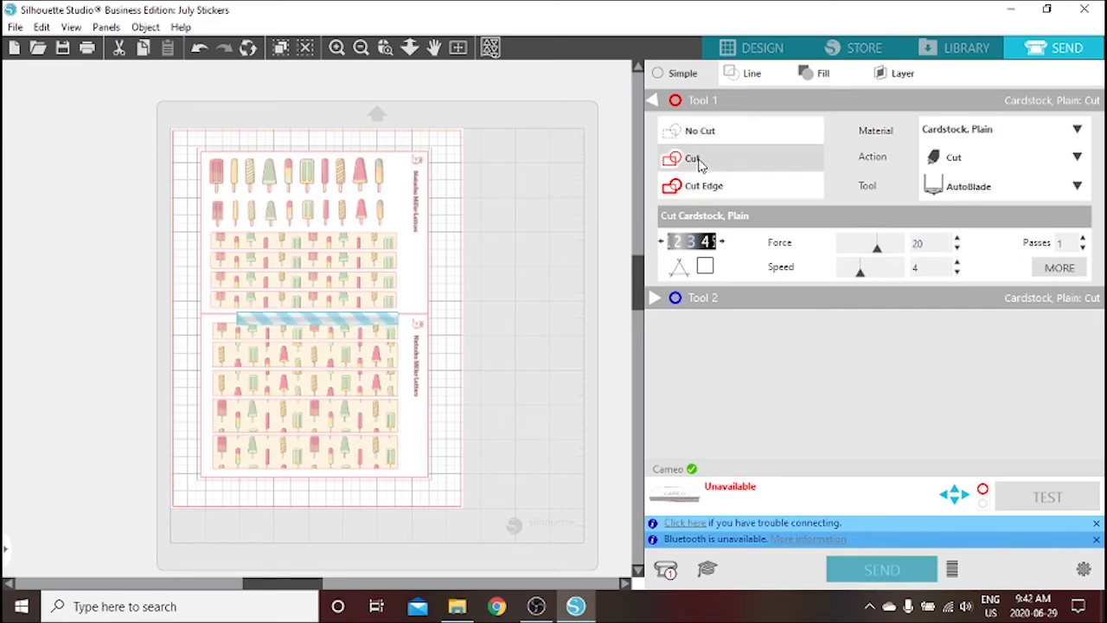
pyautogui.click(760, 49)
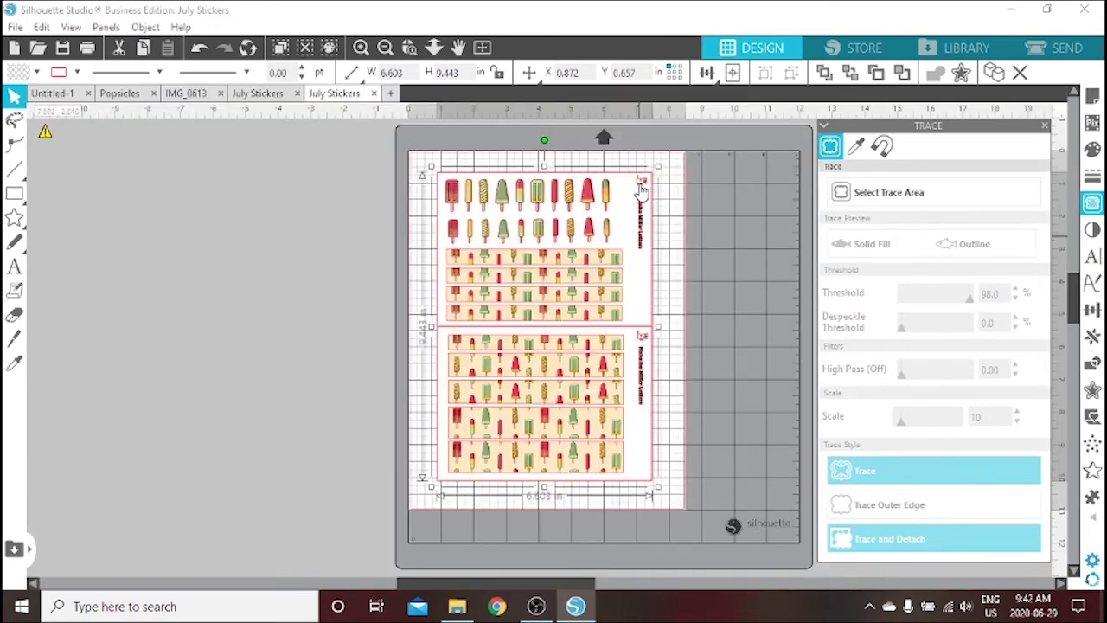
# Step: Release the compound path of the traced sticker sheet and deselect the separated pieces
pyautogui.rightClick(649, 203)
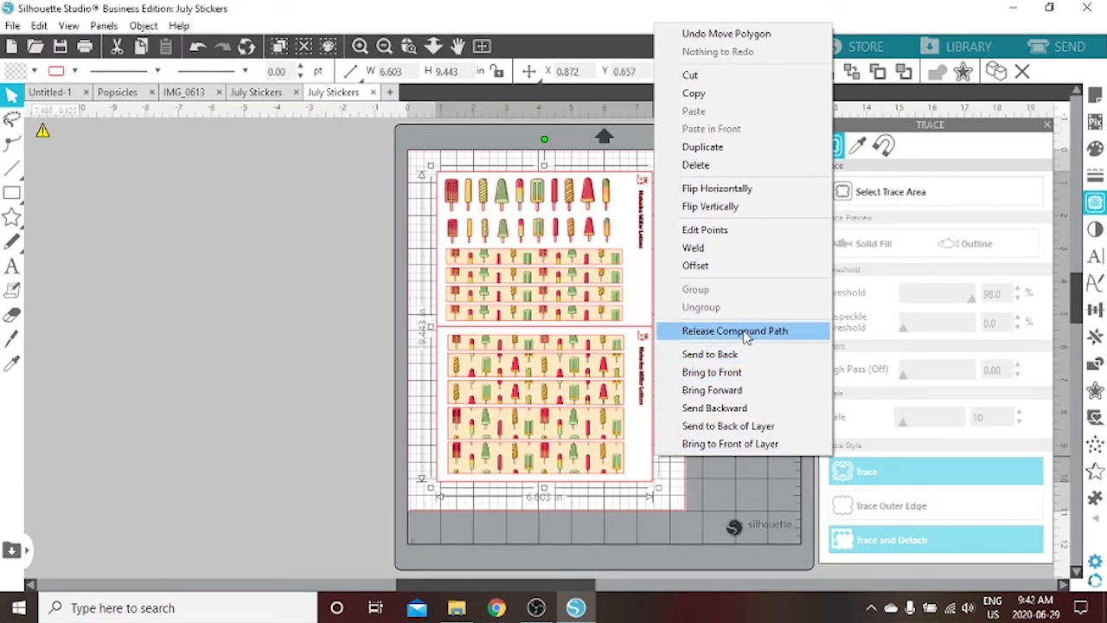
pyautogui.click(802, 335)
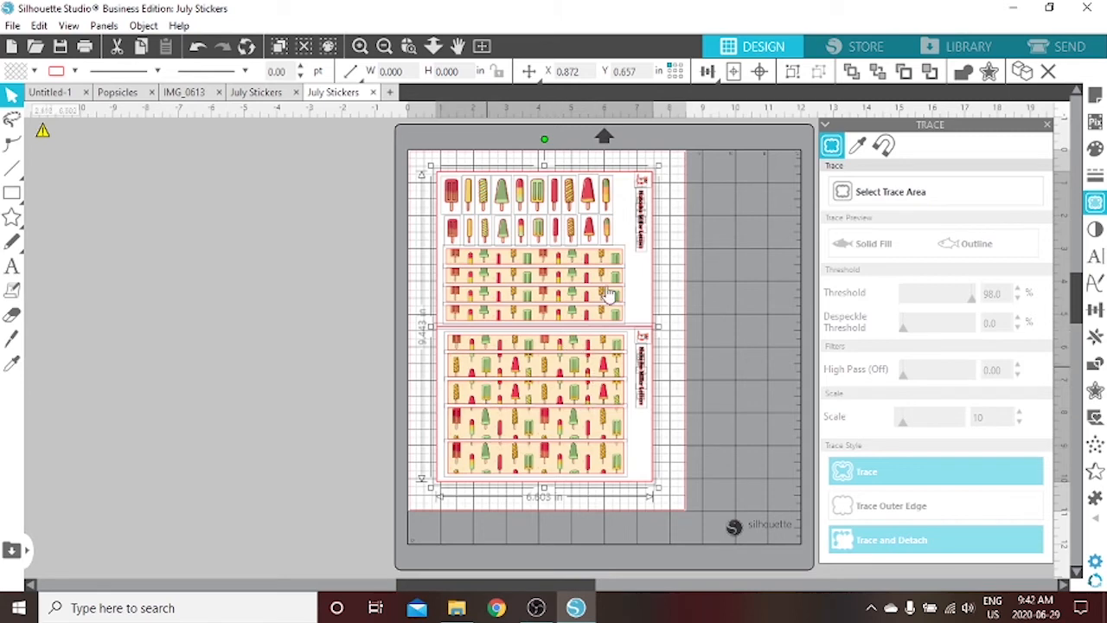
pyautogui.click(730, 207)
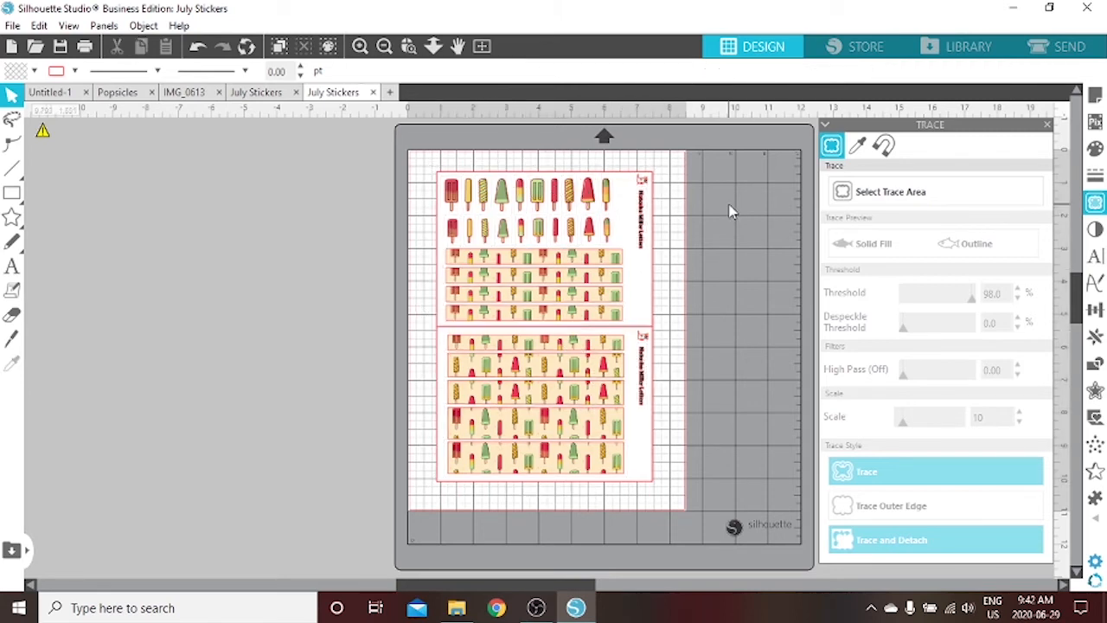
# Step: Select the traced logo and lettering on the upper half of the sheet and set them to No Cut in the Send view
pyautogui.click(642, 211)
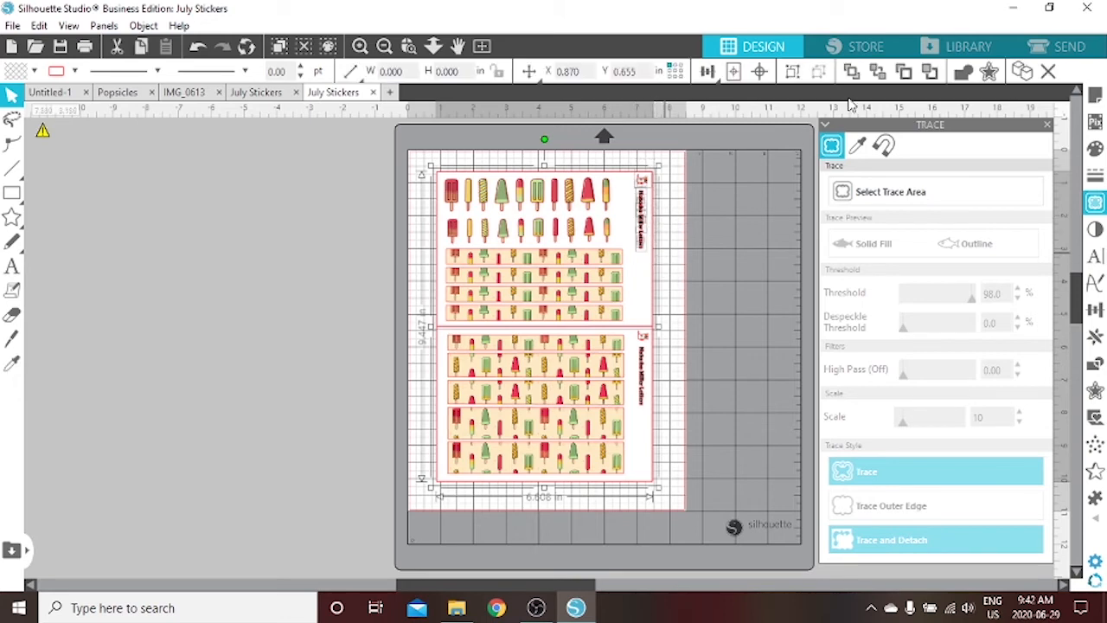
pyautogui.click(1070, 47)
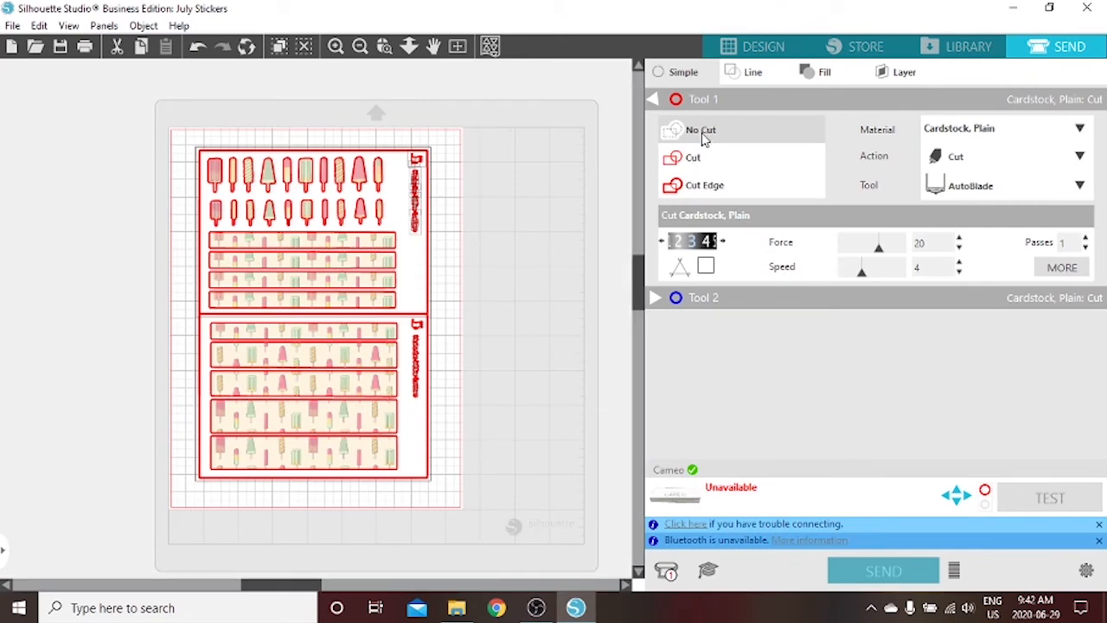
pyautogui.click(707, 136)
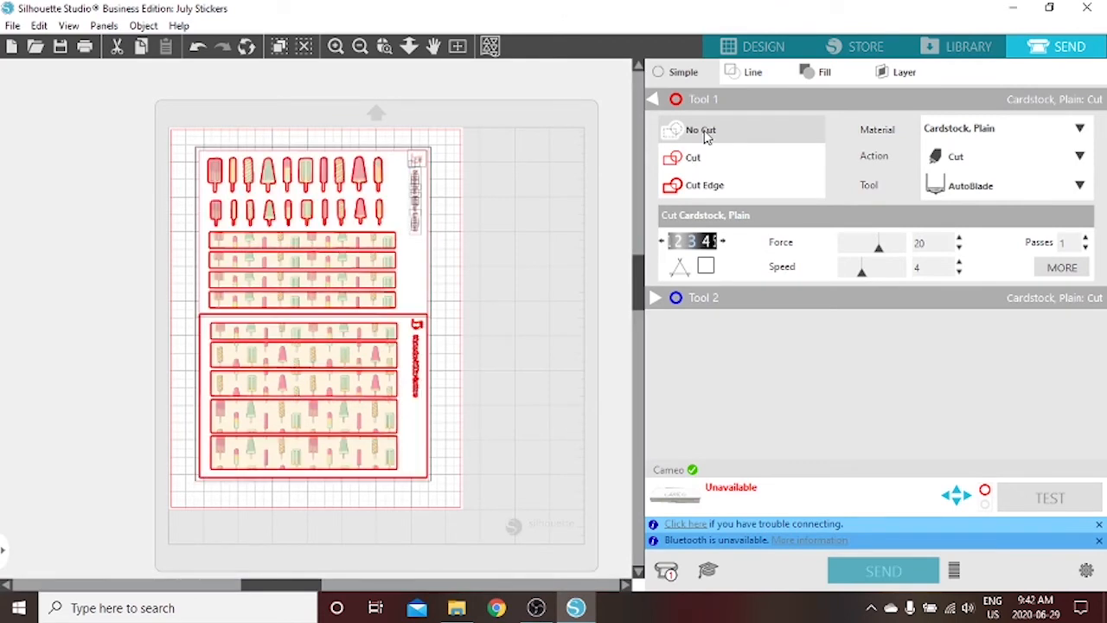
# Step: Select the traced logo and lettering on the lower half of the sheet and set them to No Cut in the Send view
pyautogui.click(753, 46)
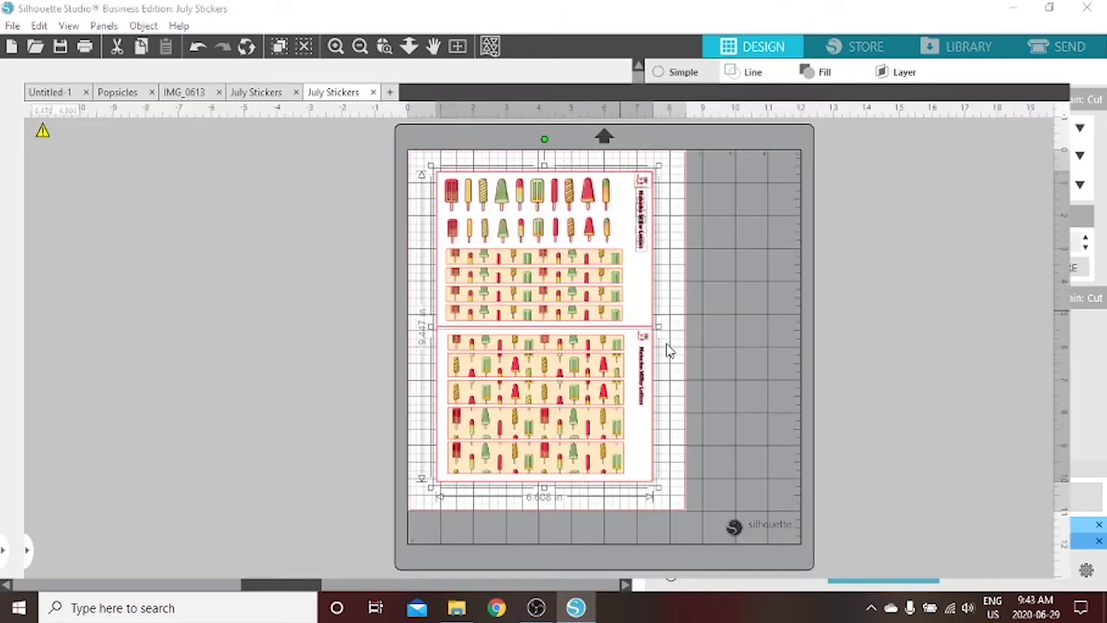
pyautogui.click(682, 335)
pyautogui.doubleClick(641, 338)
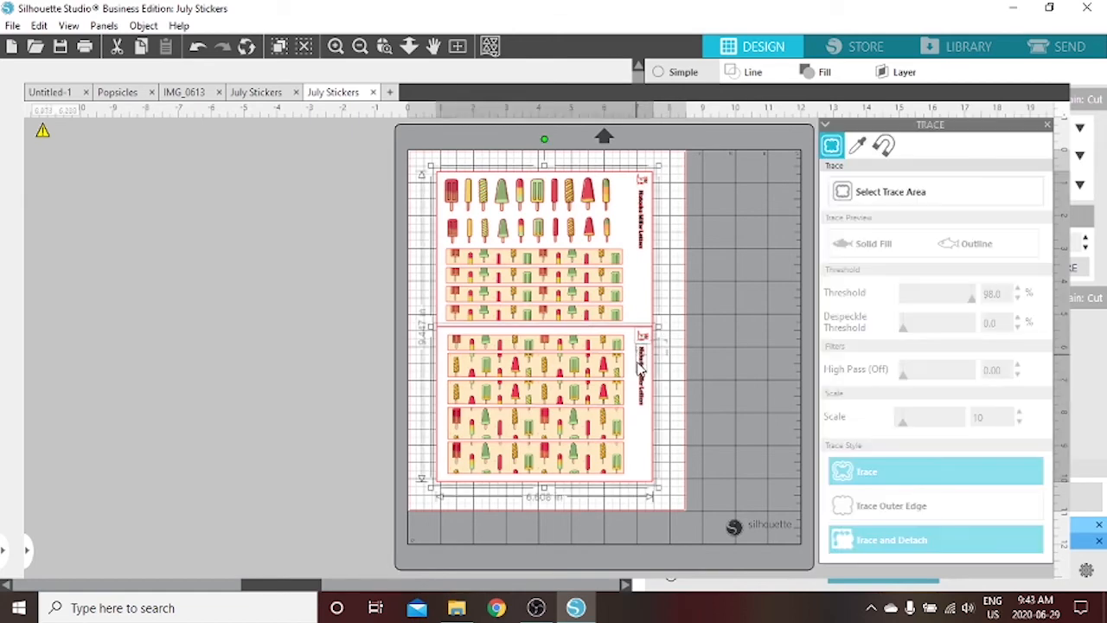
pyautogui.click(675, 435)
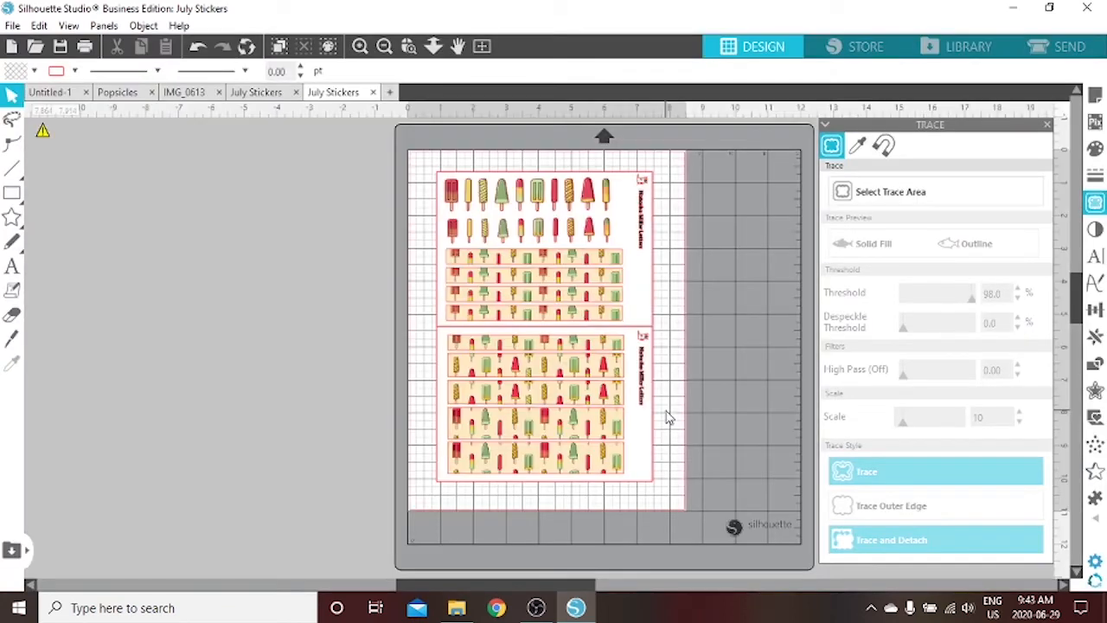
pyautogui.click(648, 423)
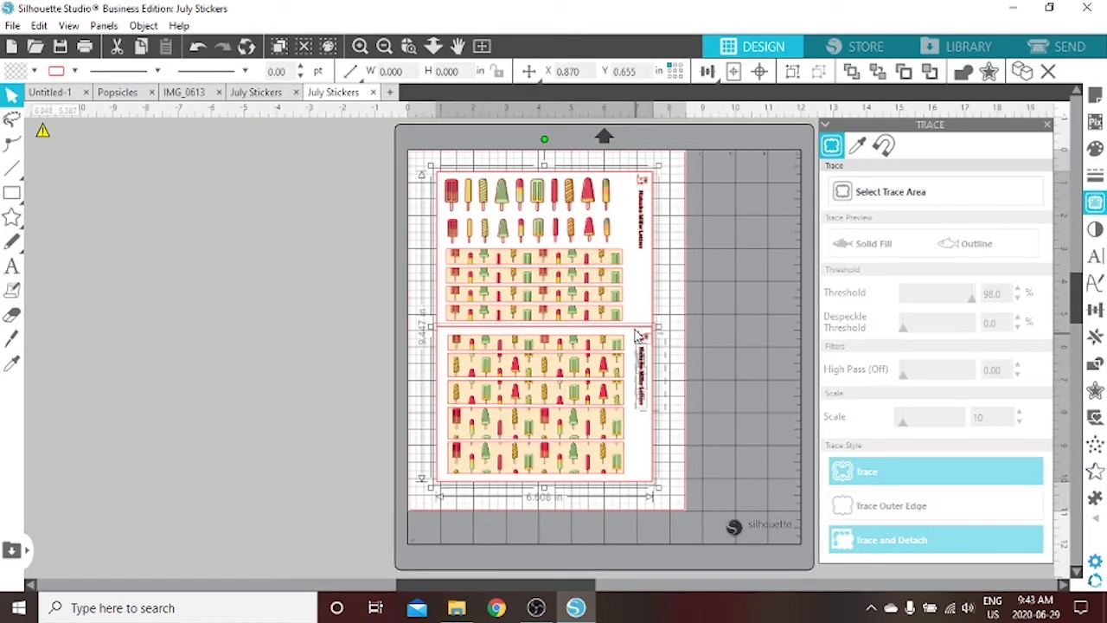
pyautogui.click(1070, 47)
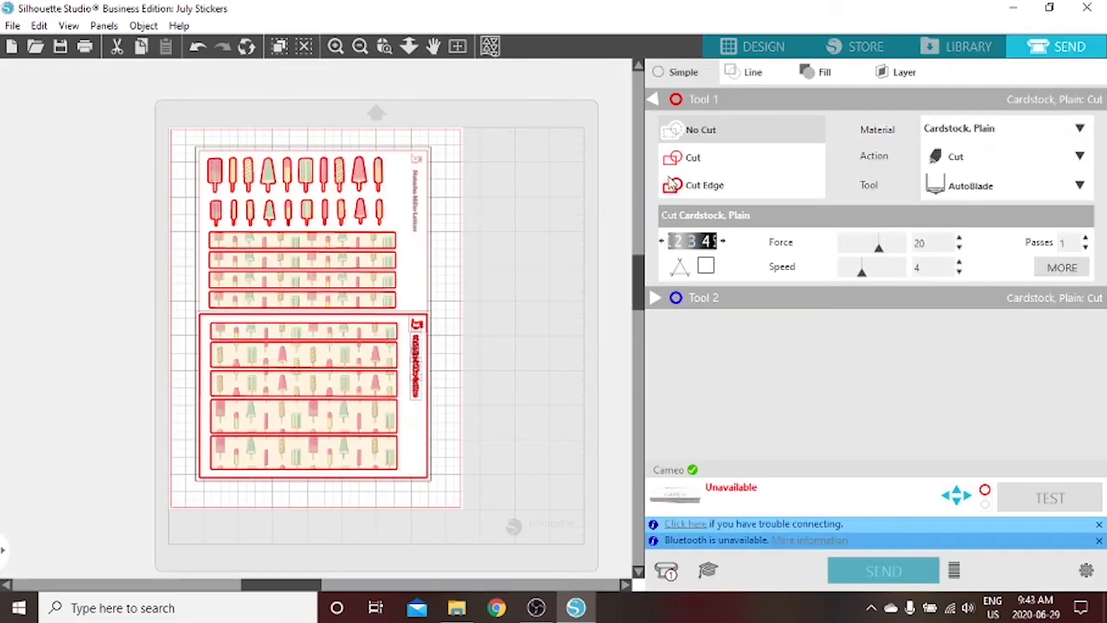
pyautogui.click(715, 130)
pyautogui.click(562, 230)
# Step: Set the frame lines around the upper and lower halves of the sticker sheet back to Cut
pyautogui.click(395, 153)
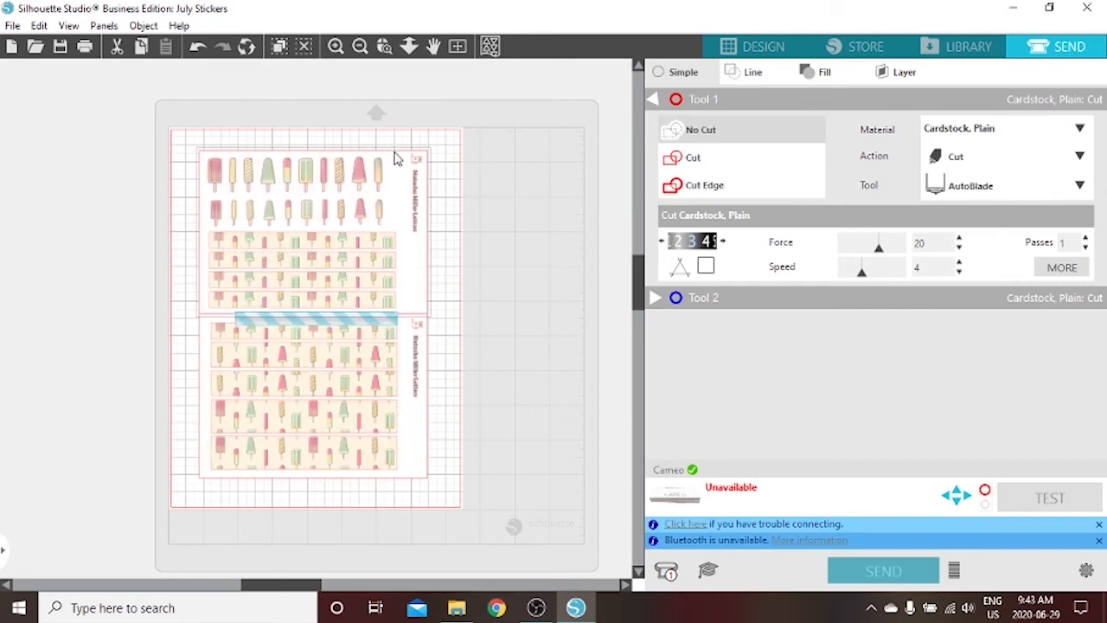
pyautogui.click(697, 167)
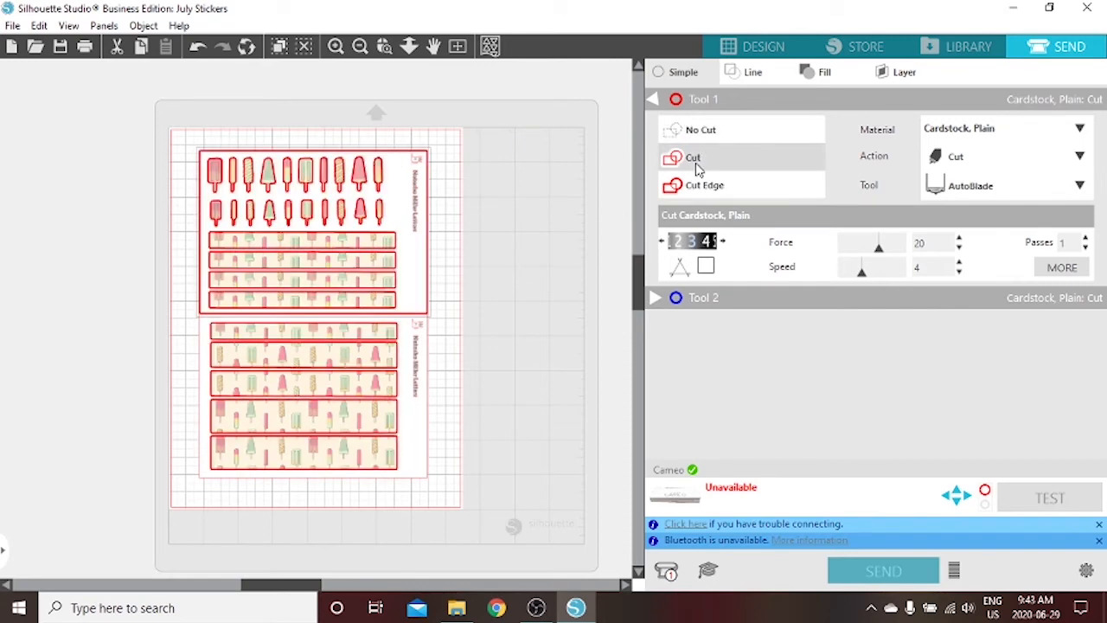
pyautogui.click(430, 354)
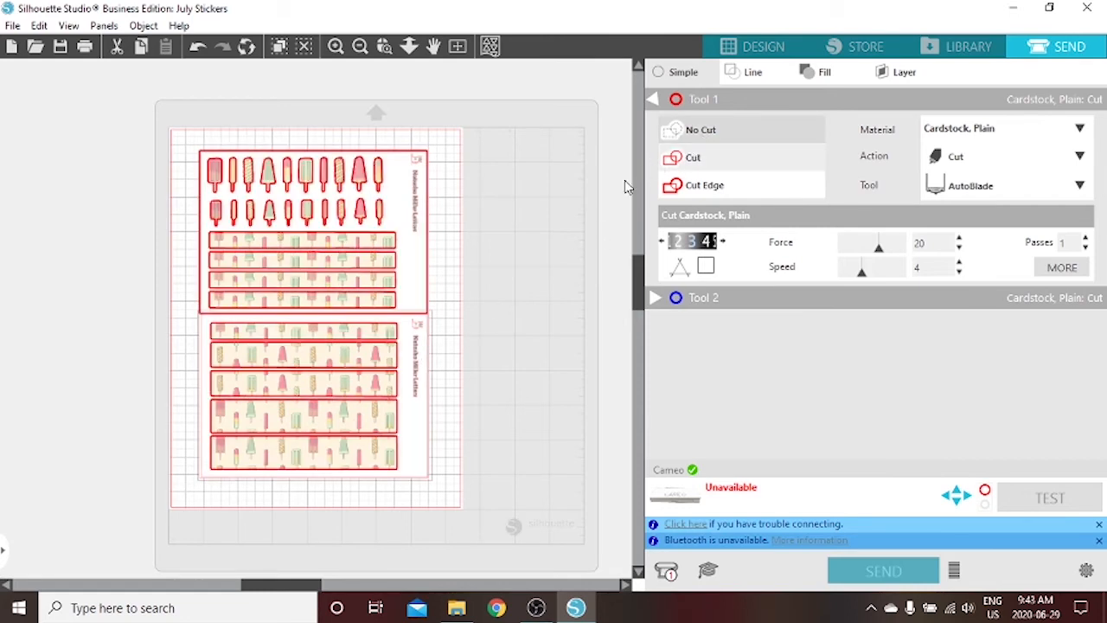
pyautogui.click(680, 159)
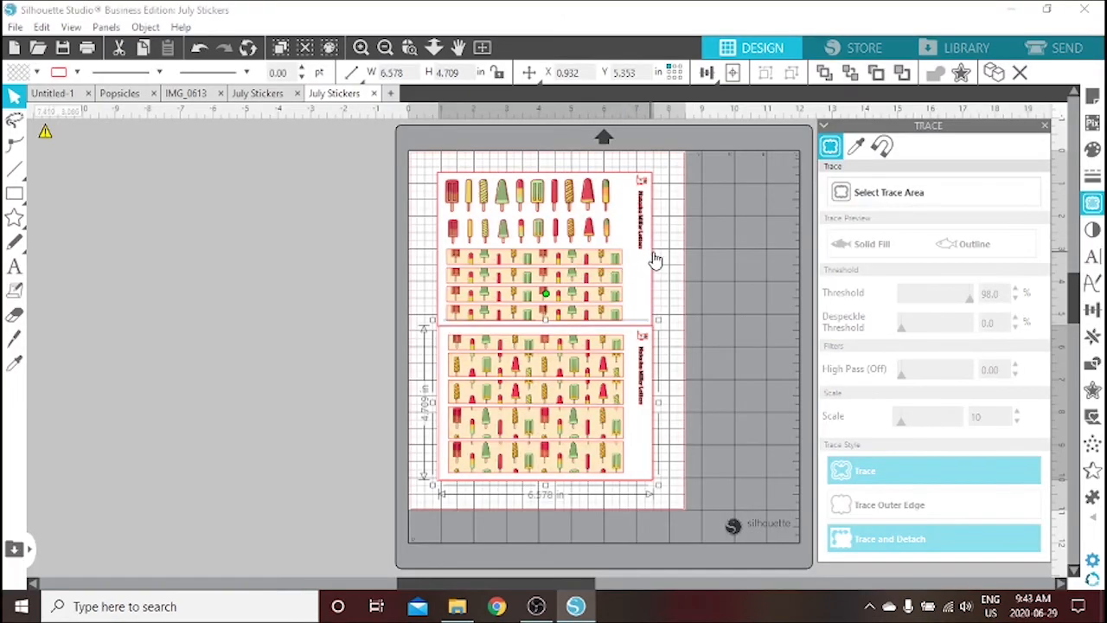
# Step: Set the frame lines around the upper and lower halves of the sheet to blue and list the Send view's cut settings by line color
pyautogui.click(654, 256)
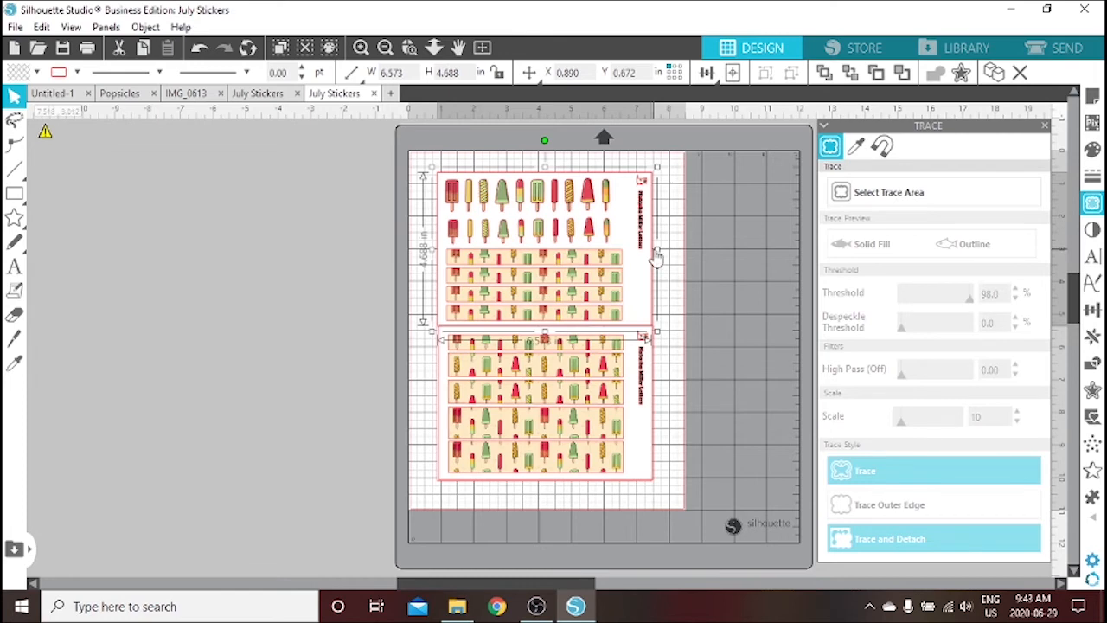
pyautogui.click(1093, 174)
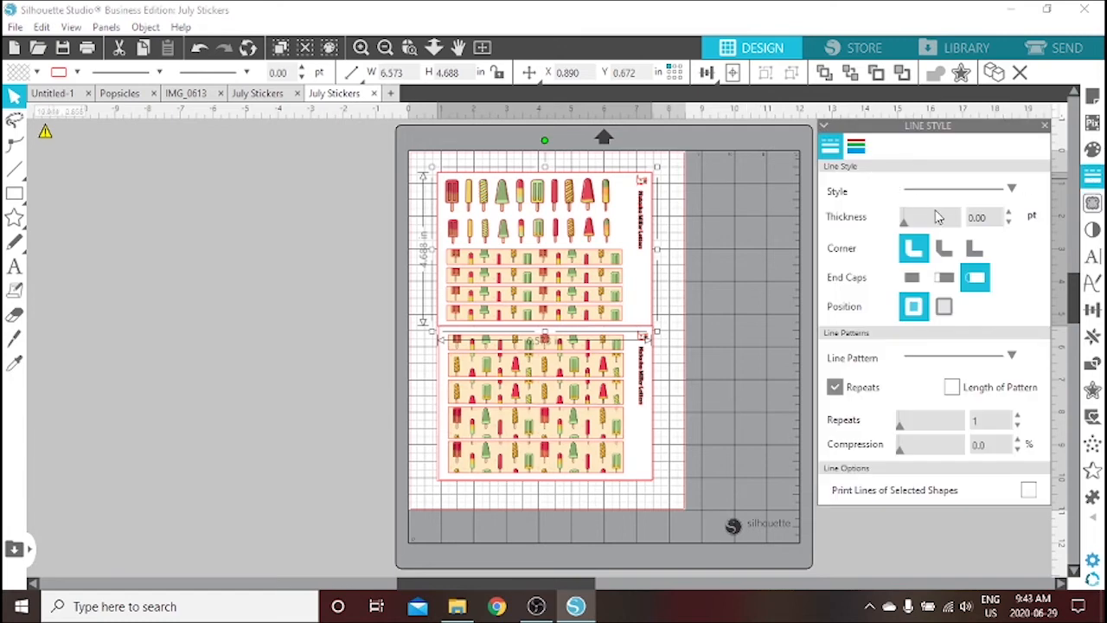
pyautogui.click(855, 147)
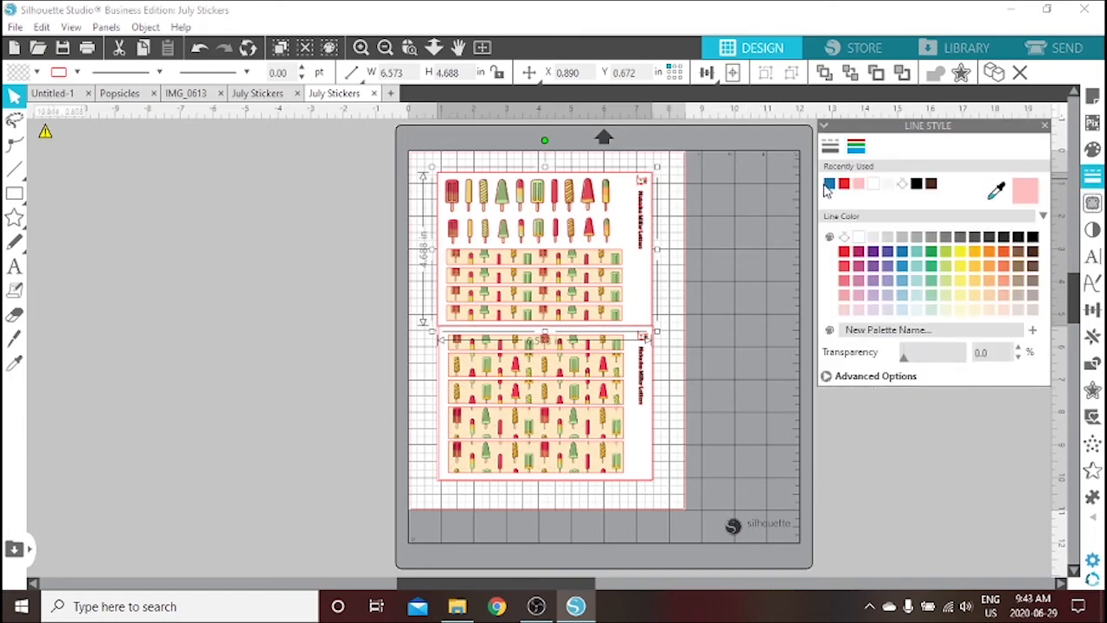
pyautogui.click(830, 185)
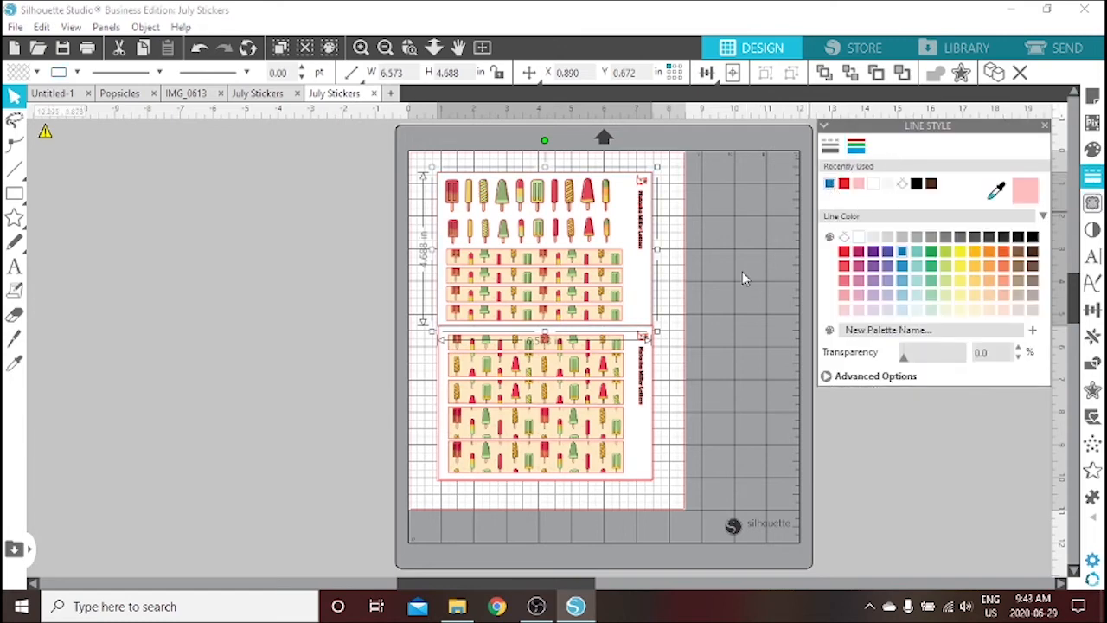
pyautogui.click(656, 380)
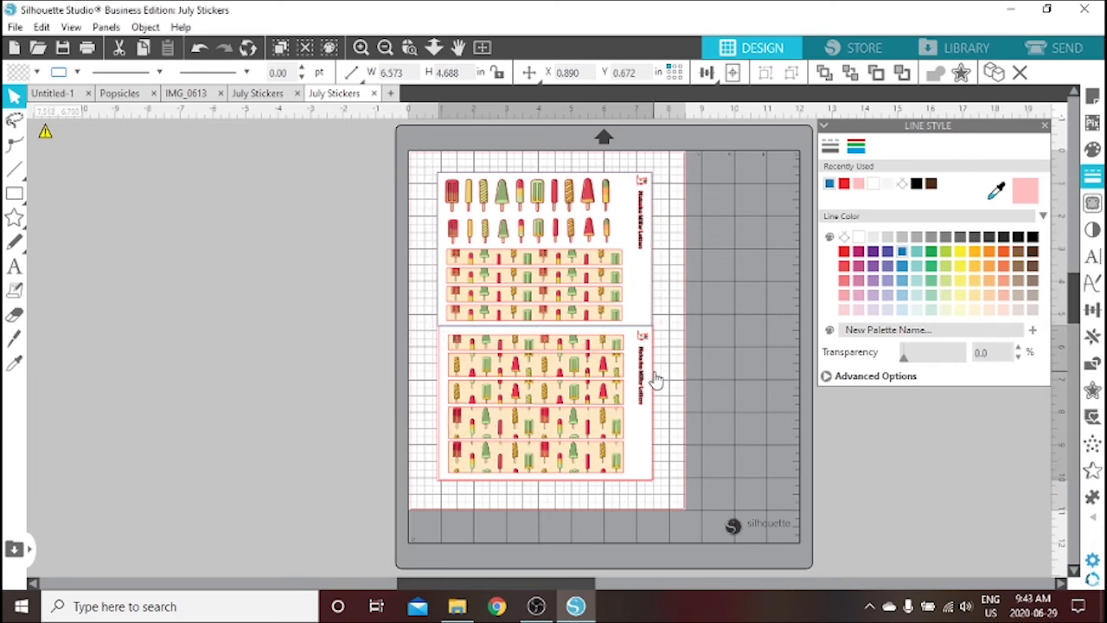
pyautogui.click(830, 185)
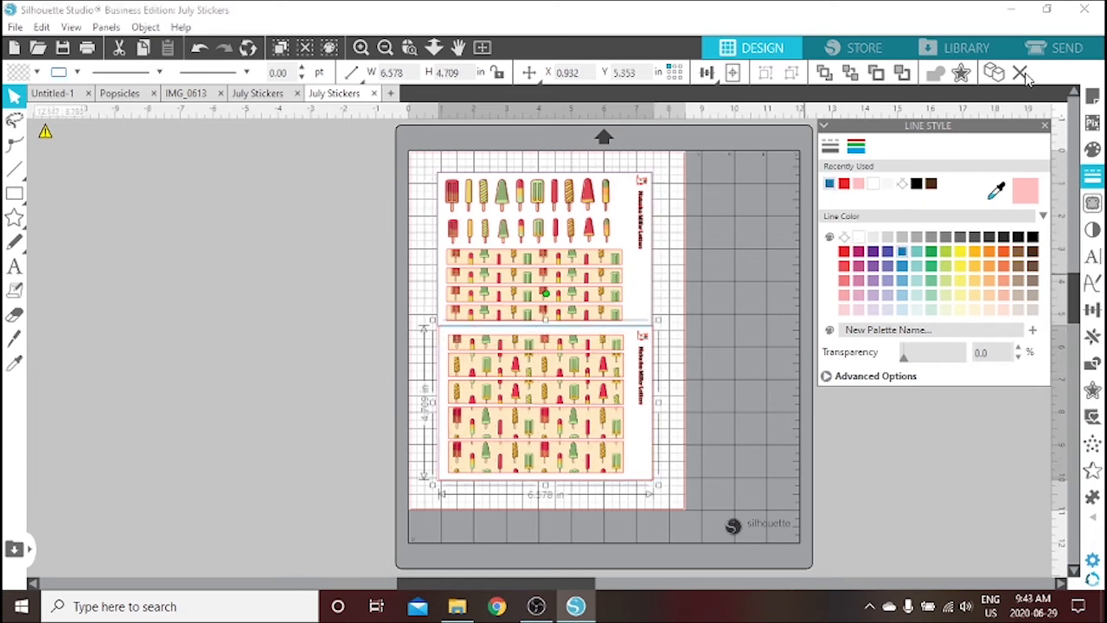
pyautogui.click(1072, 54)
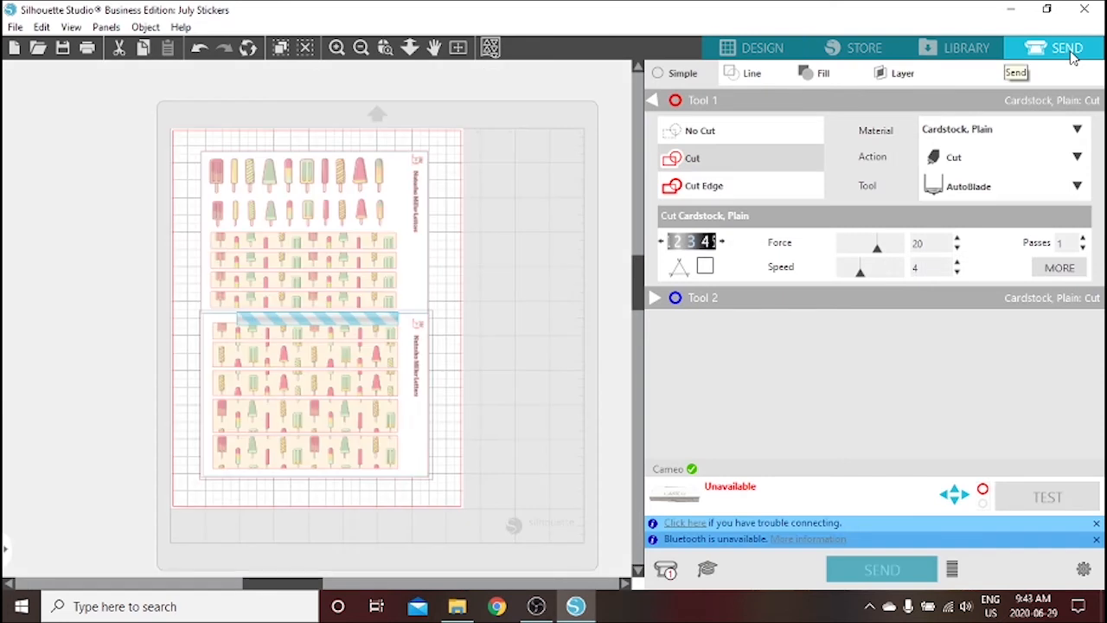
pyautogui.click(761, 76)
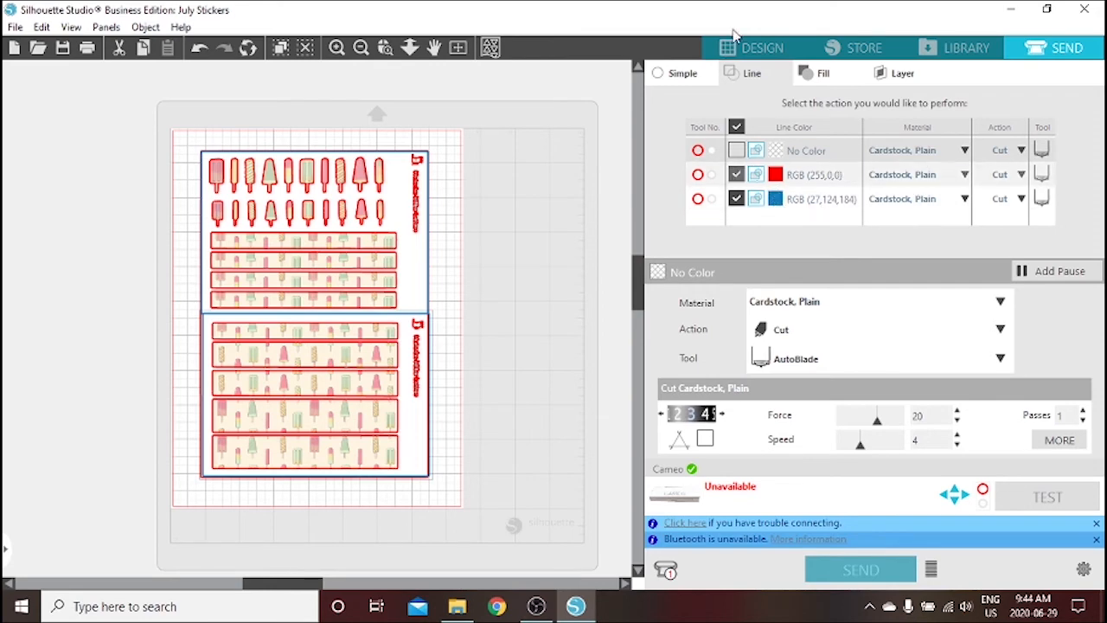
# Step: Set the outer frame line around the whole sticker sheet to blue and check the line colors in the Send view
pyautogui.click(761, 50)
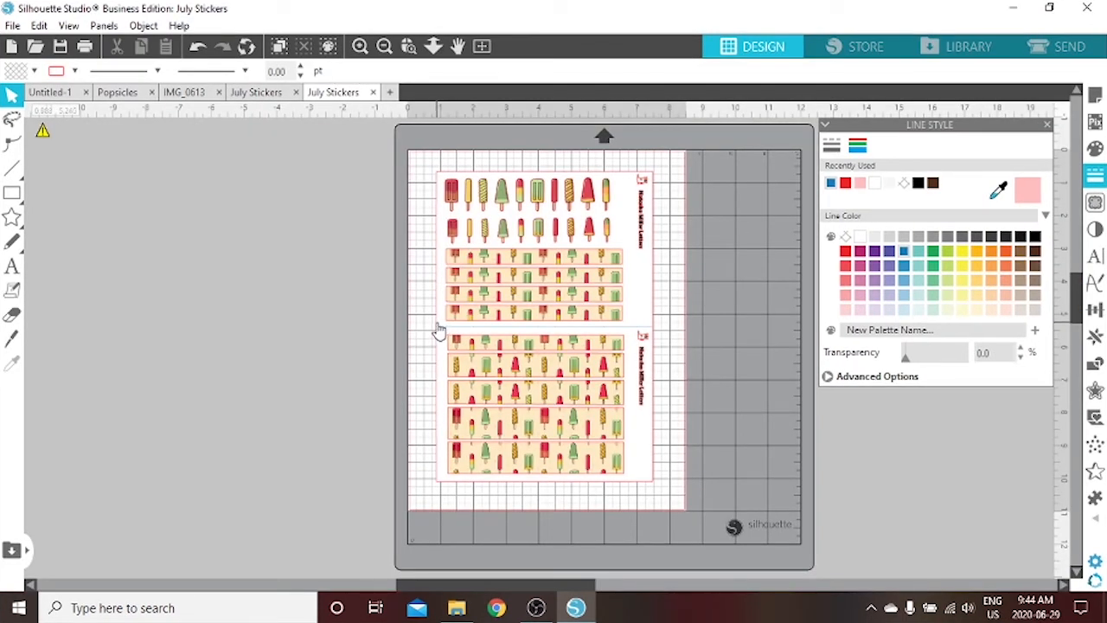
pyautogui.click(437, 330)
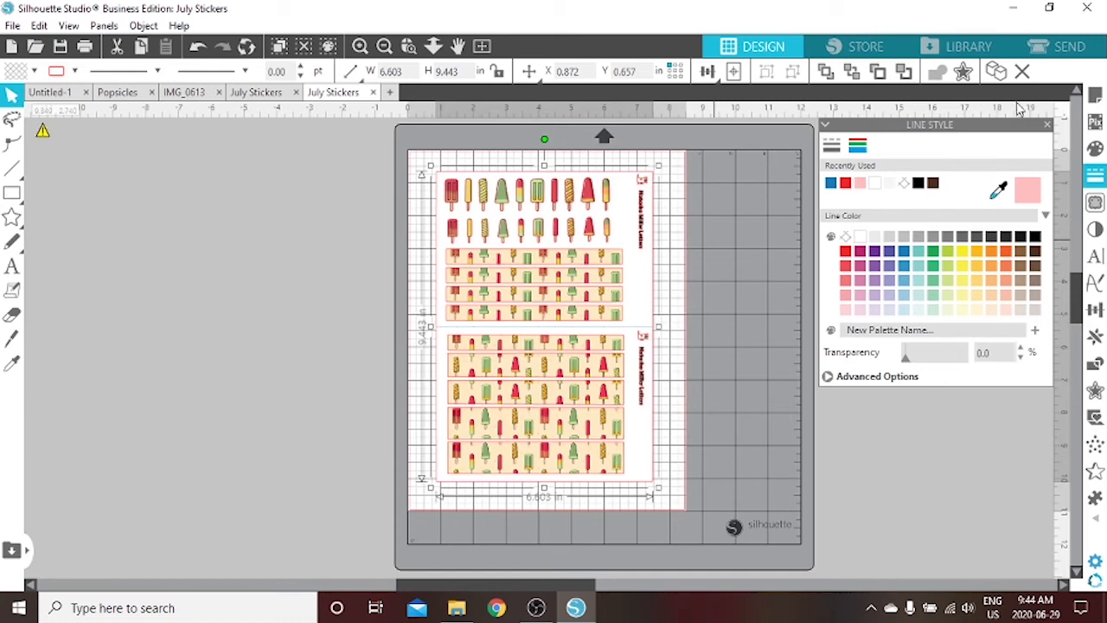
pyautogui.click(1046, 125)
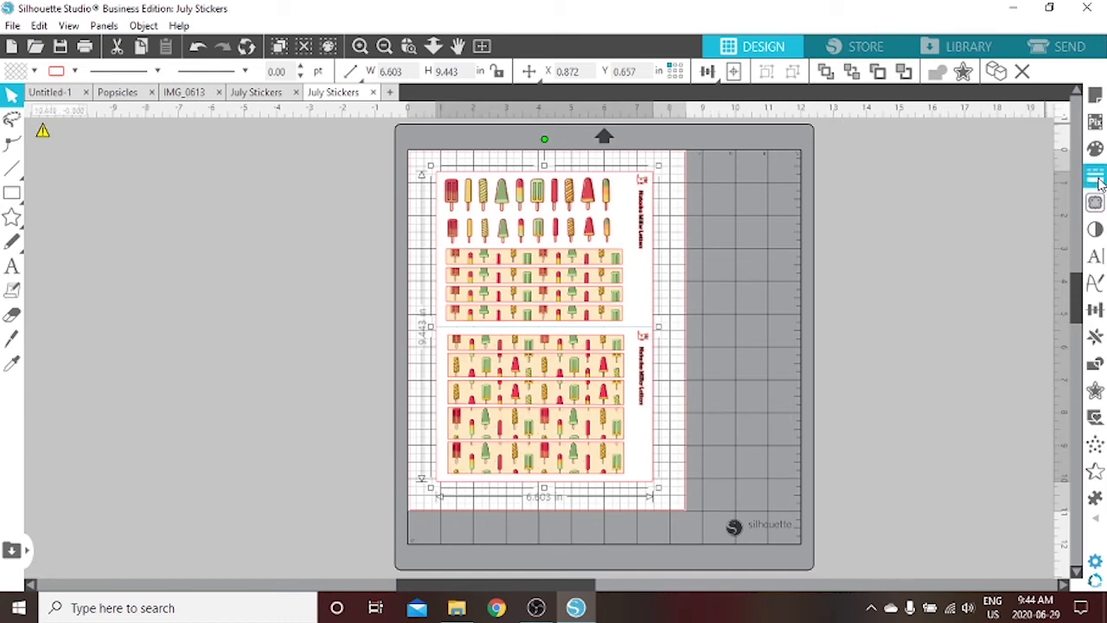
pyautogui.click(1096, 178)
pyautogui.click(857, 147)
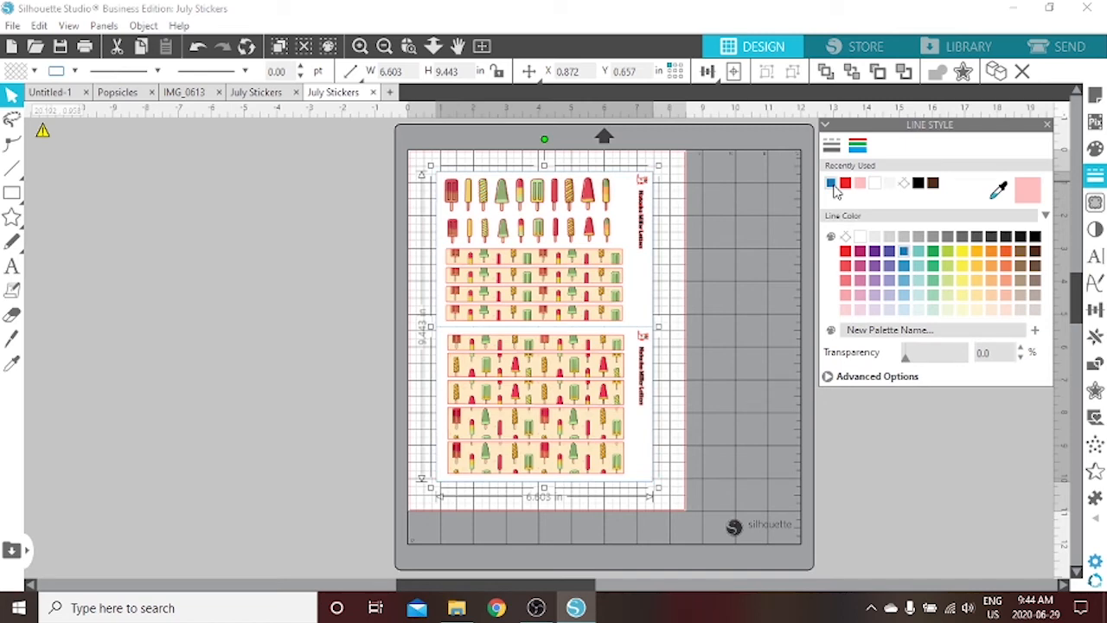
pyautogui.click(1068, 50)
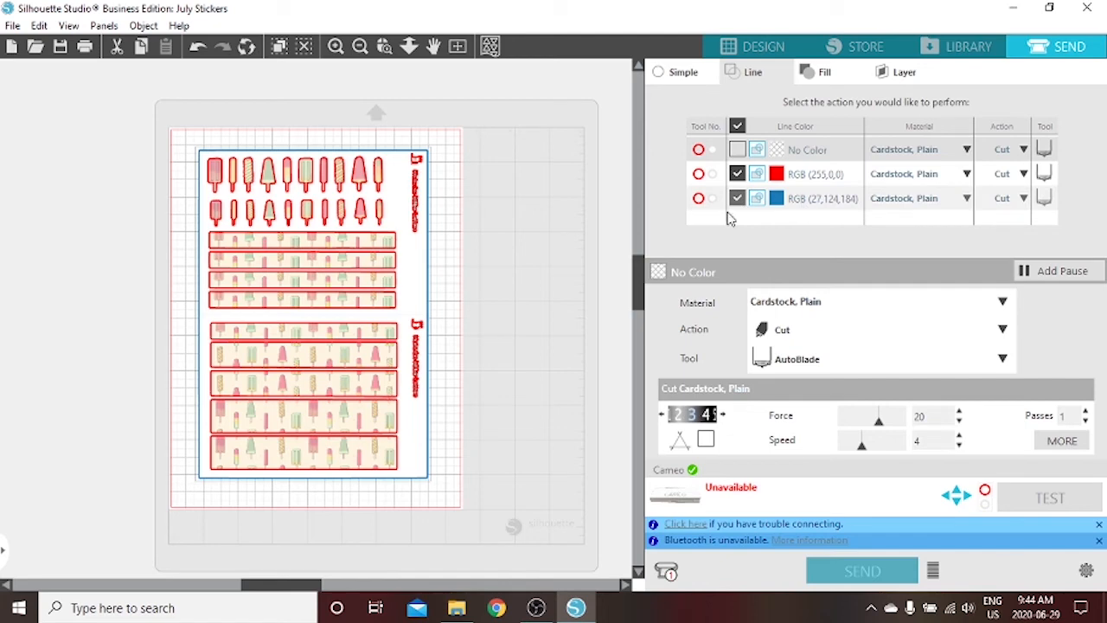
# Step: Select the traced logo and lettering on the upper half of the sheet and set their line color to black
pyautogui.click(748, 52)
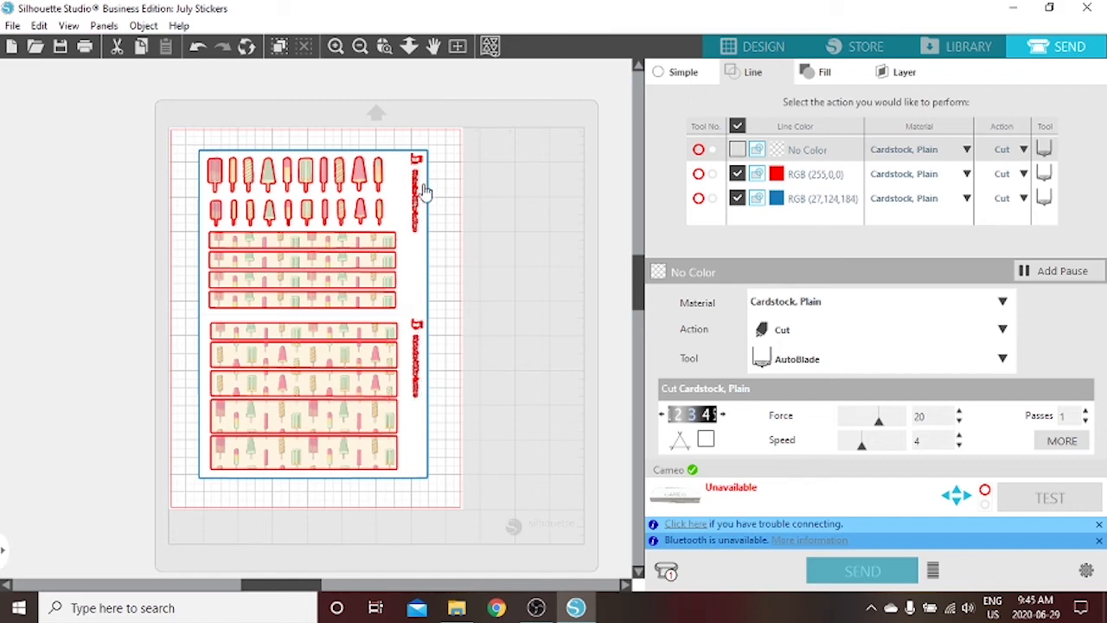
pyautogui.click(748, 50)
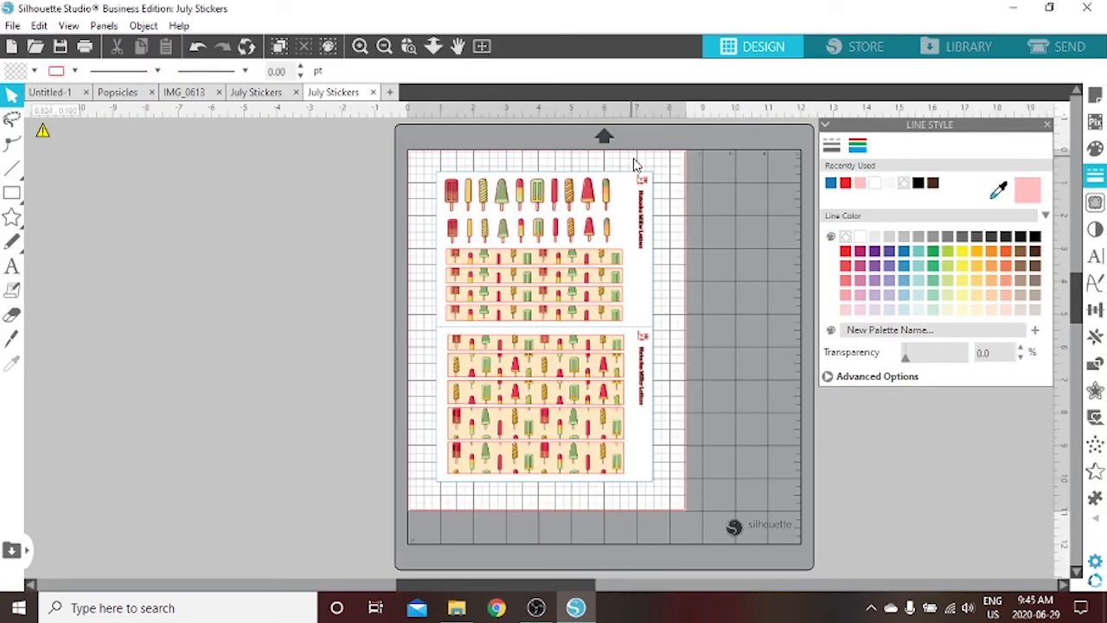
pyautogui.click(654, 244)
pyautogui.moveTo(654, 239); pyautogui.dragTo(662, 257)
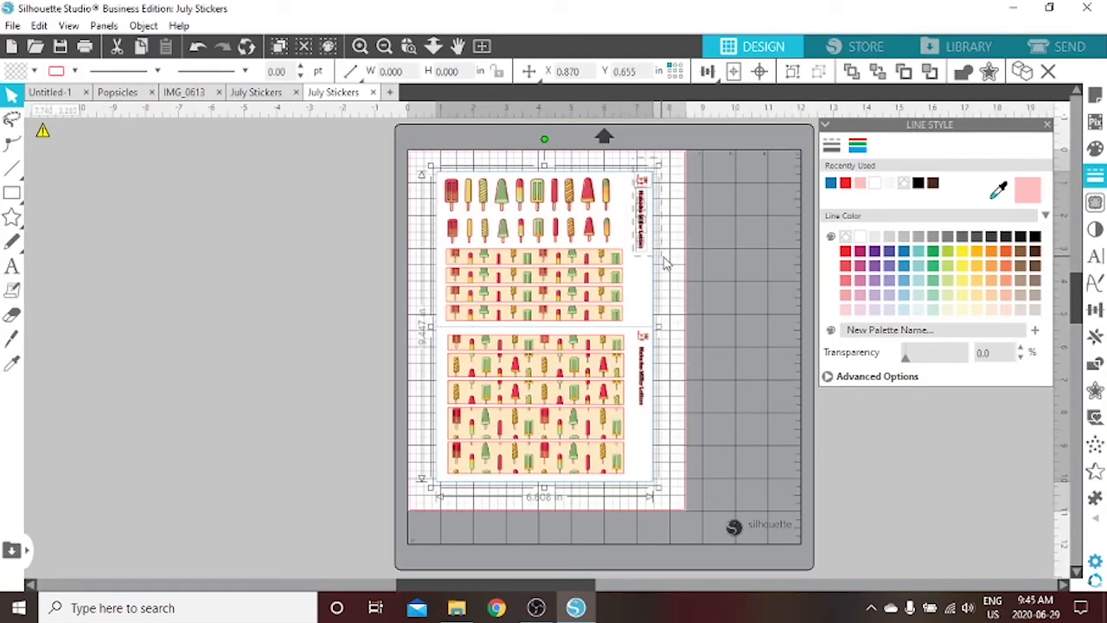
pyautogui.click(918, 184)
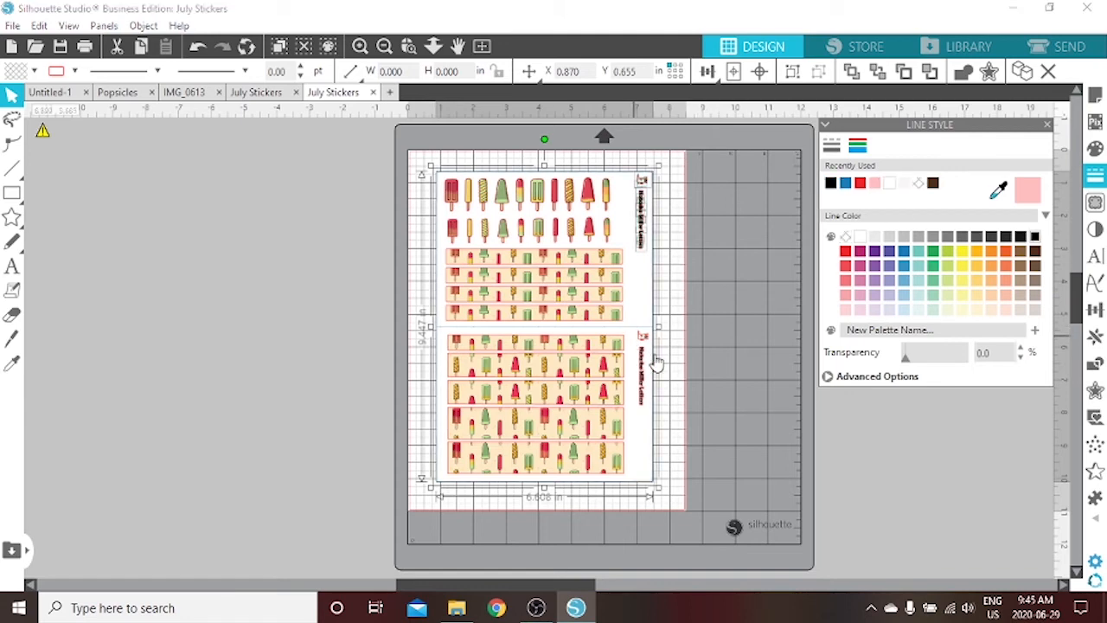
pyautogui.click(758, 372)
# Step: Select the traced logo and lettering on the lower half of the sheet and set their line color to black
pyautogui.click(670, 364)
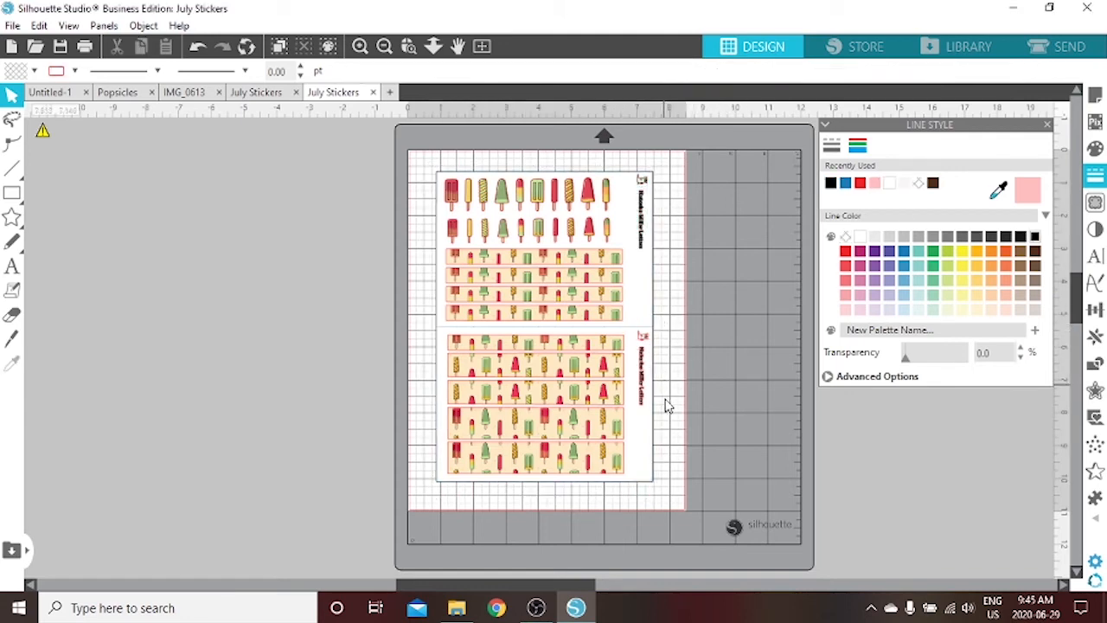
pyautogui.click(664, 431)
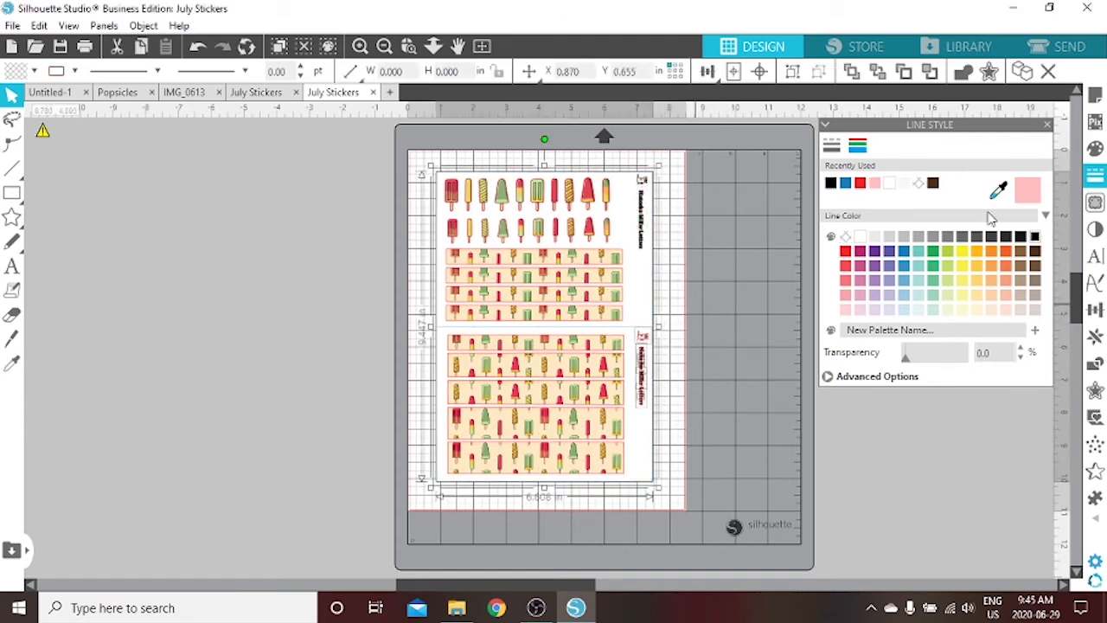
pyautogui.click(932, 185)
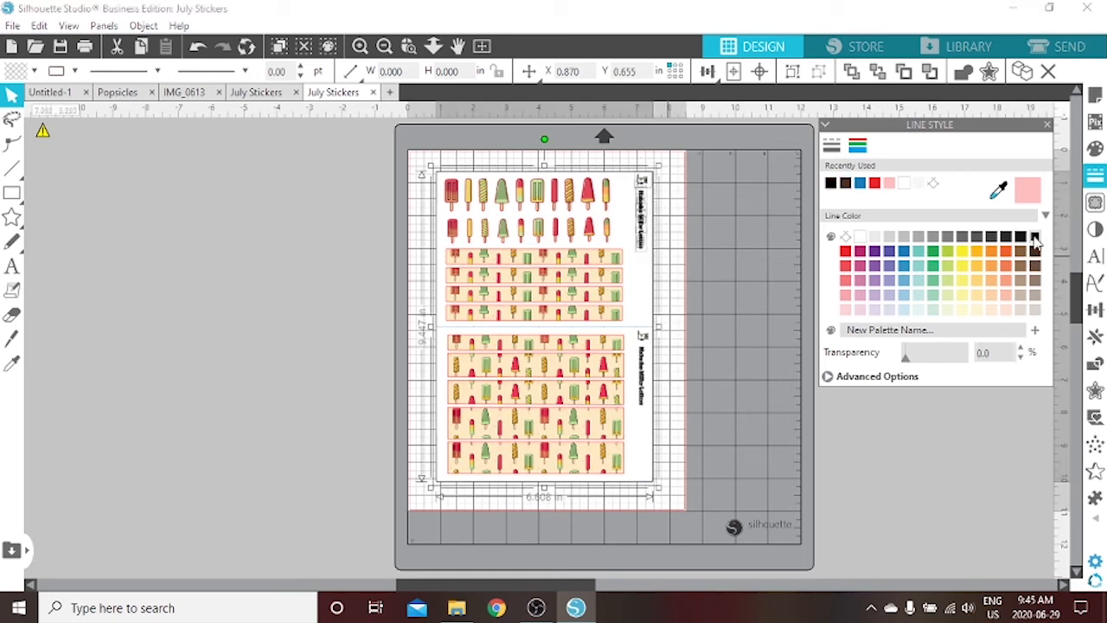
pyautogui.click(735, 264)
# Step: Set the outer frame back to blue, and in the Send view enable cutting of the black lines and disable it again
pyautogui.click(655, 300)
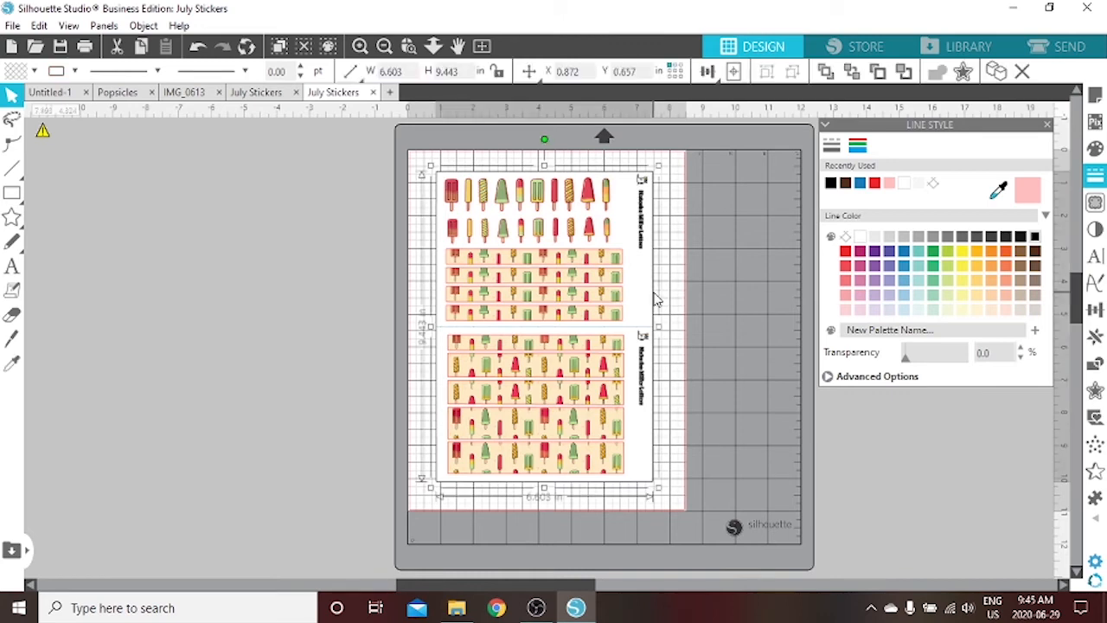
pyautogui.click(1069, 46)
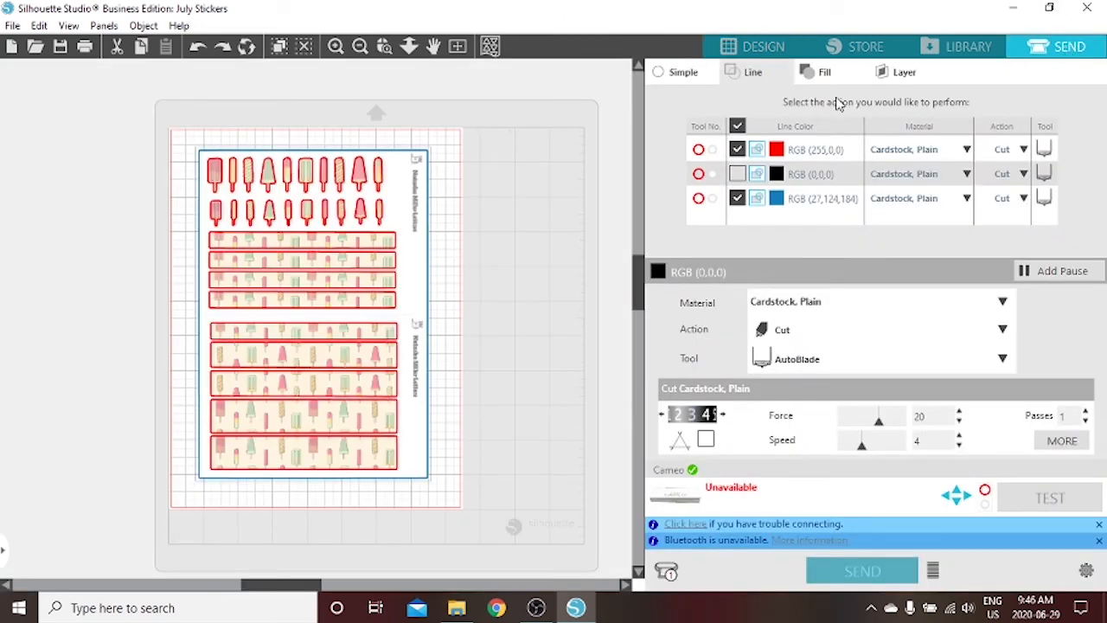
pyautogui.click(740, 174)
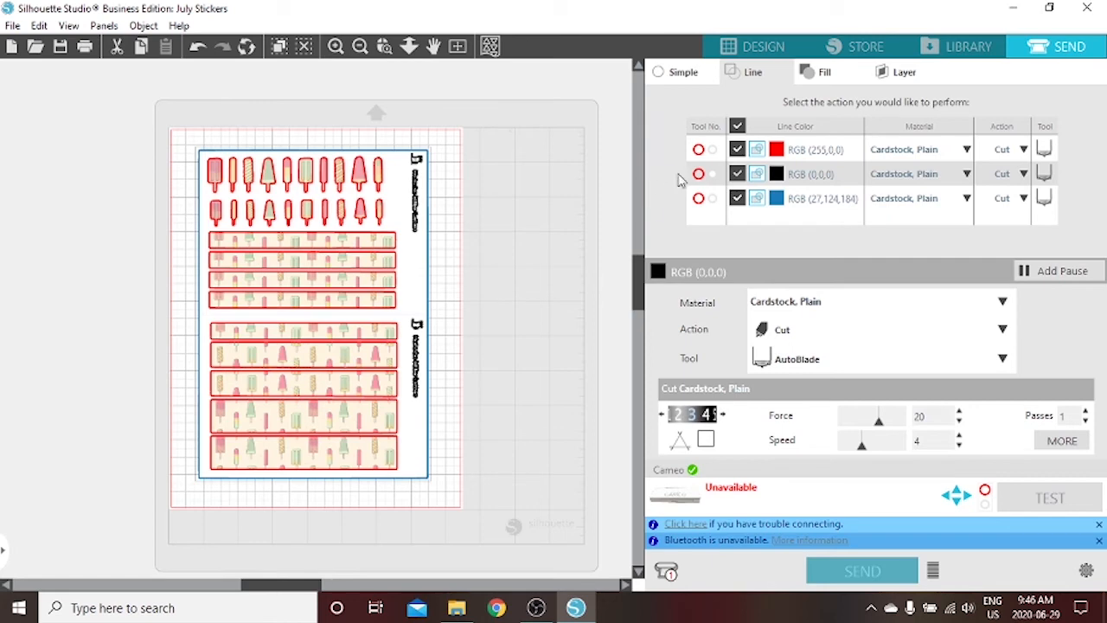
pyautogui.click(737, 173)
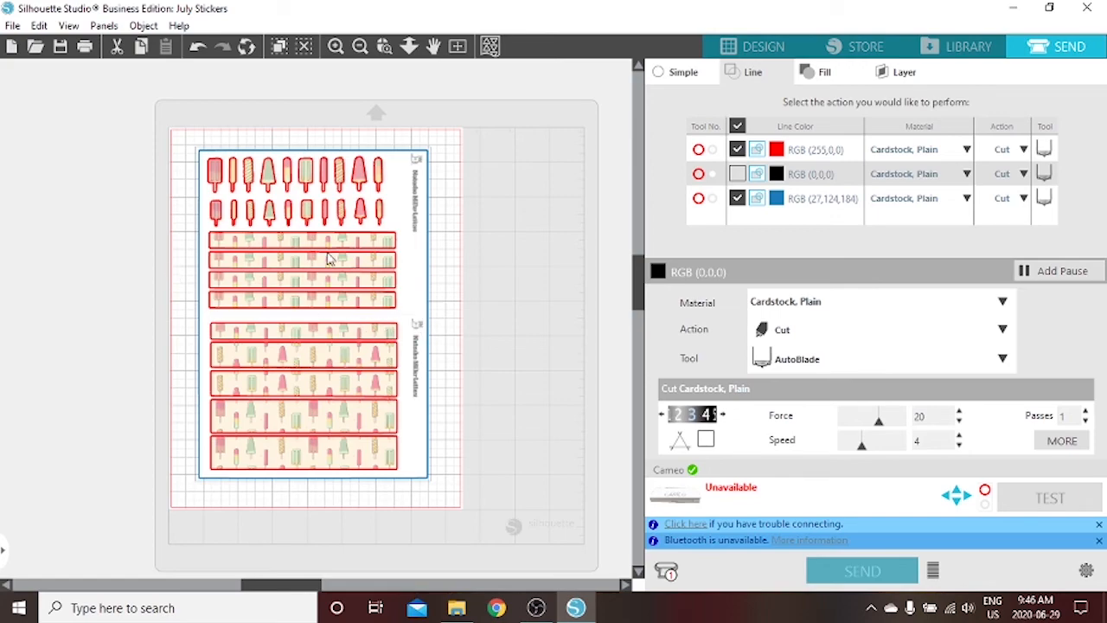
# Step: Draw a horizontal line about 6.59 in long between the two halves, color it blue and check it in the Send view
pyautogui.click(754, 49)
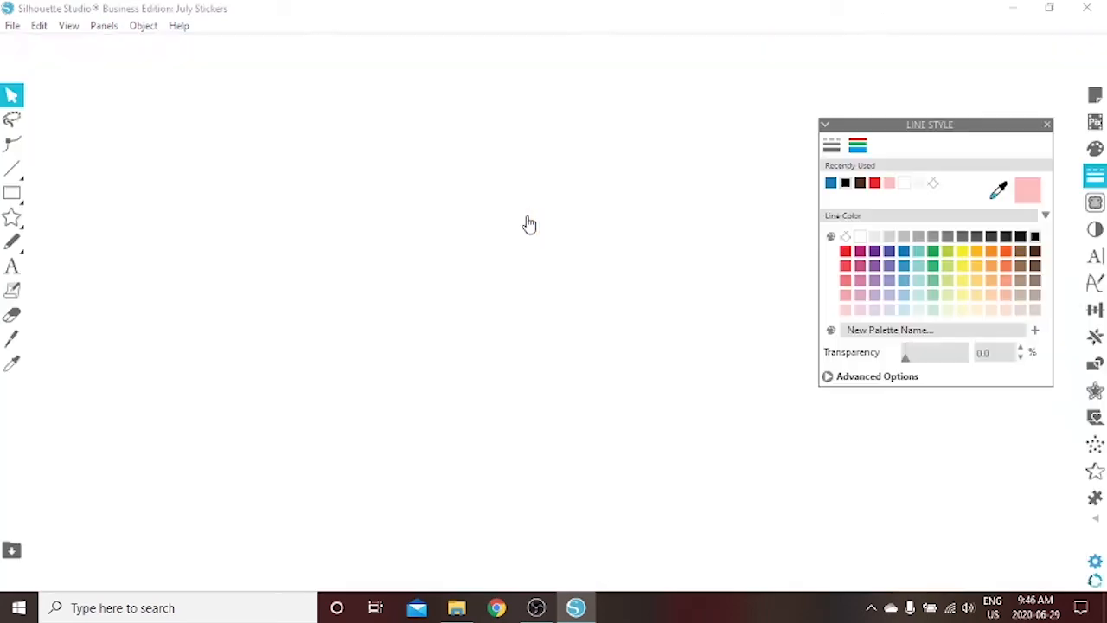
pyautogui.scroll(1, 531, 214)
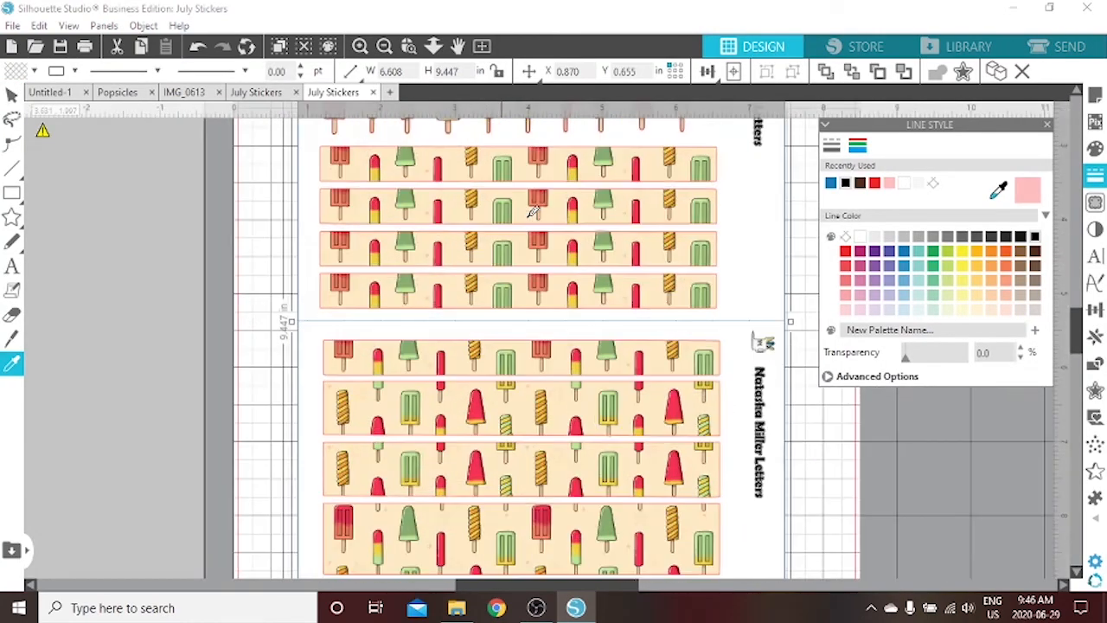
pyautogui.scroll(1, 457, 206)
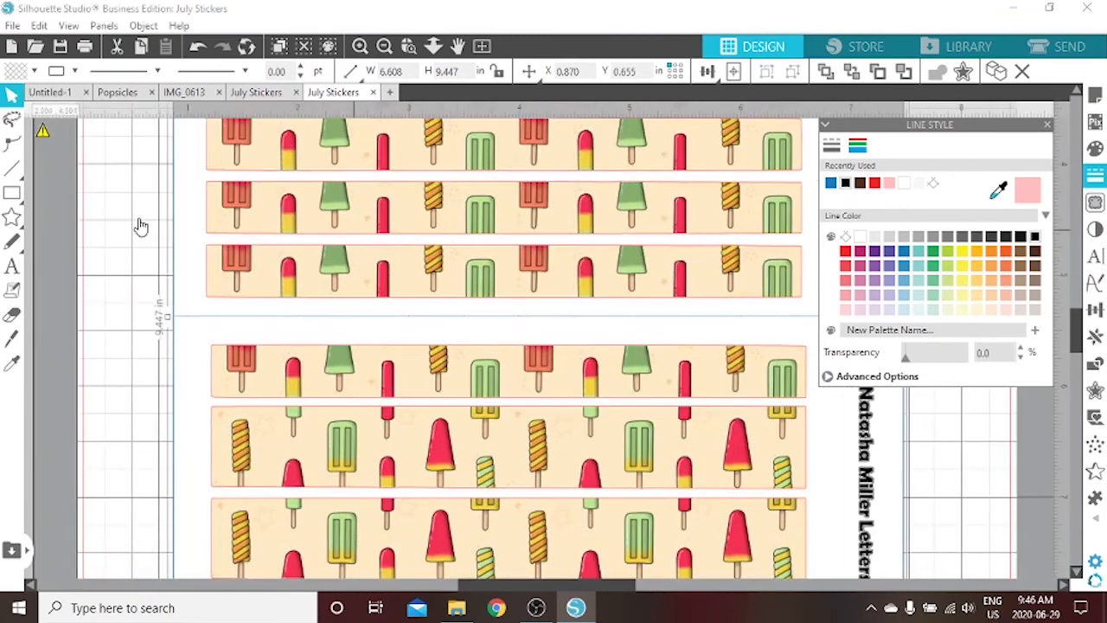
pyautogui.click(9, 170)
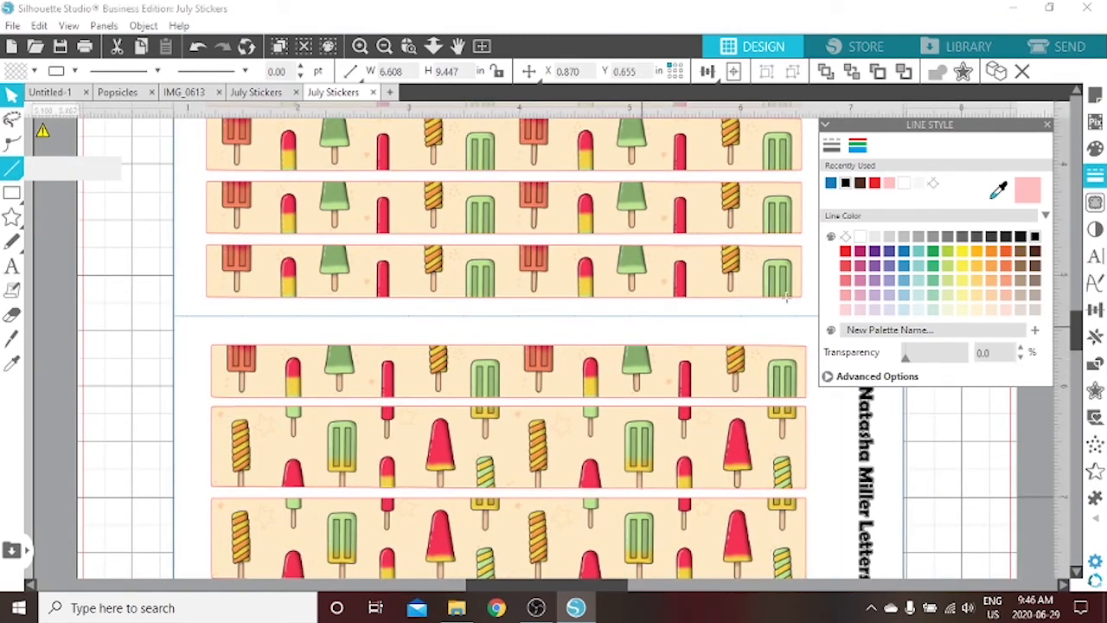
pyautogui.click(1045, 125)
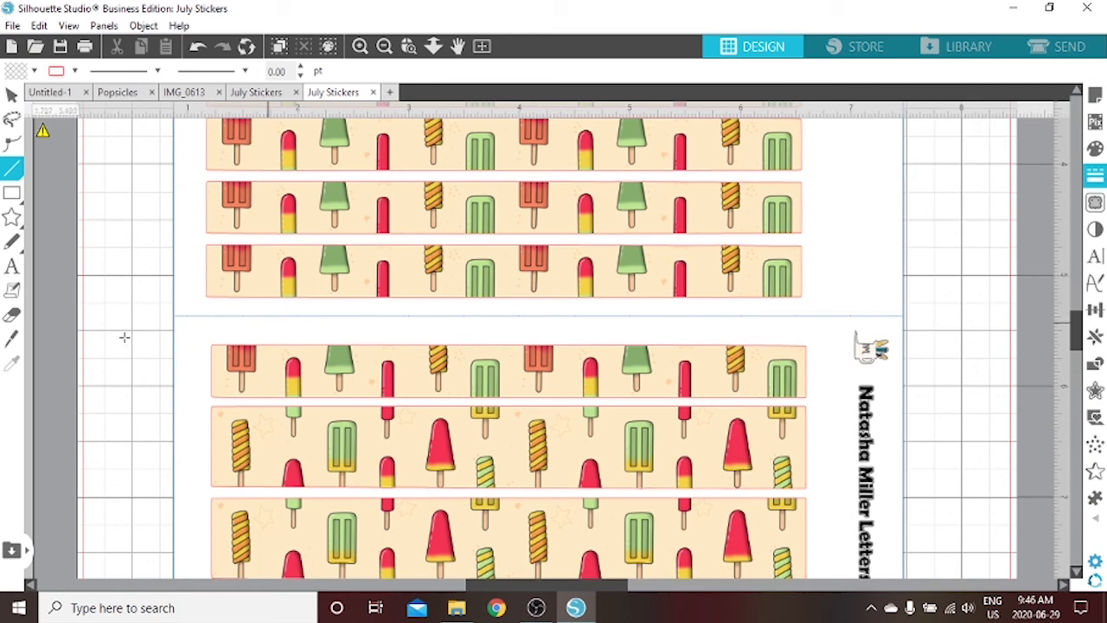
pyautogui.moveTo(174, 316)
pyautogui.mouseDown()
pyautogui.moveTo(827, 346)
pyautogui.moveTo(905, 316)
pyautogui.mouseUp()
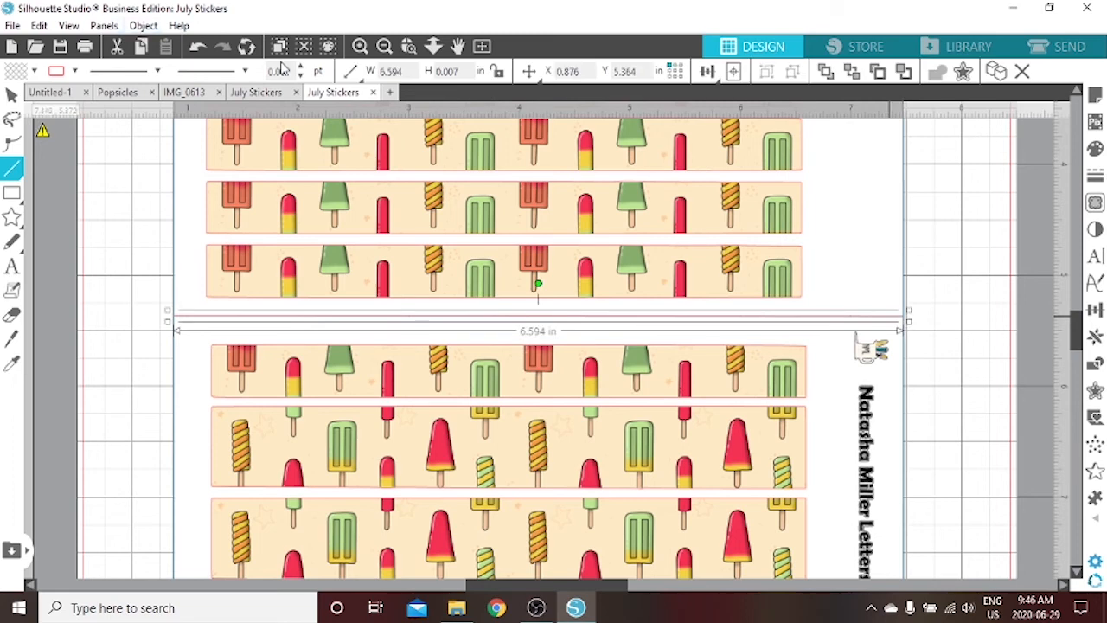
pyautogui.click(1095, 174)
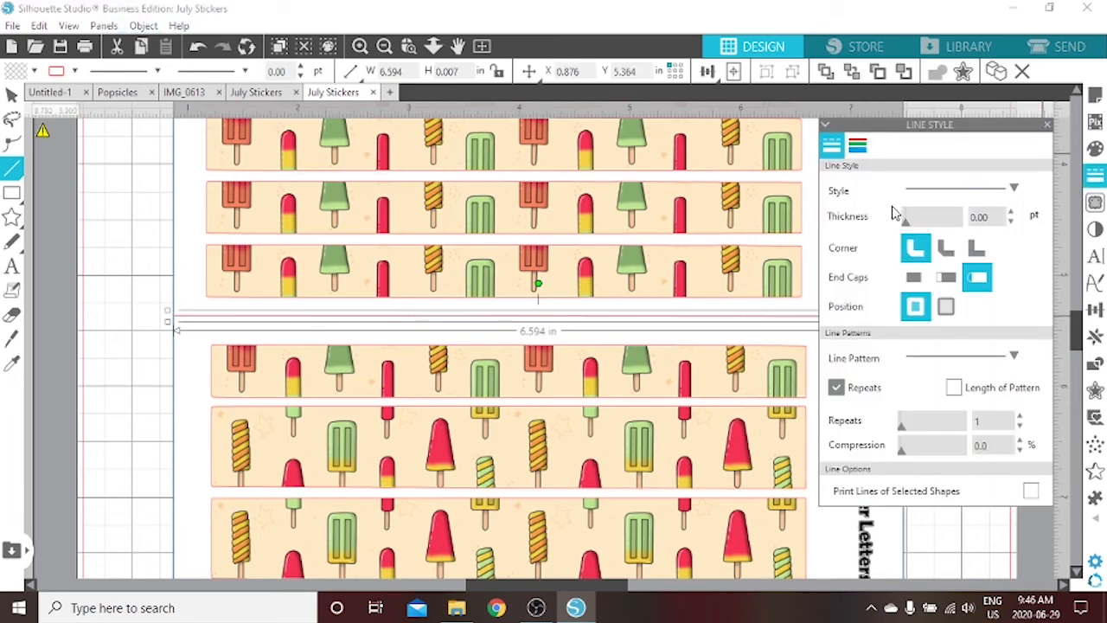
pyautogui.click(857, 145)
pyautogui.click(834, 186)
pyautogui.click(1064, 48)
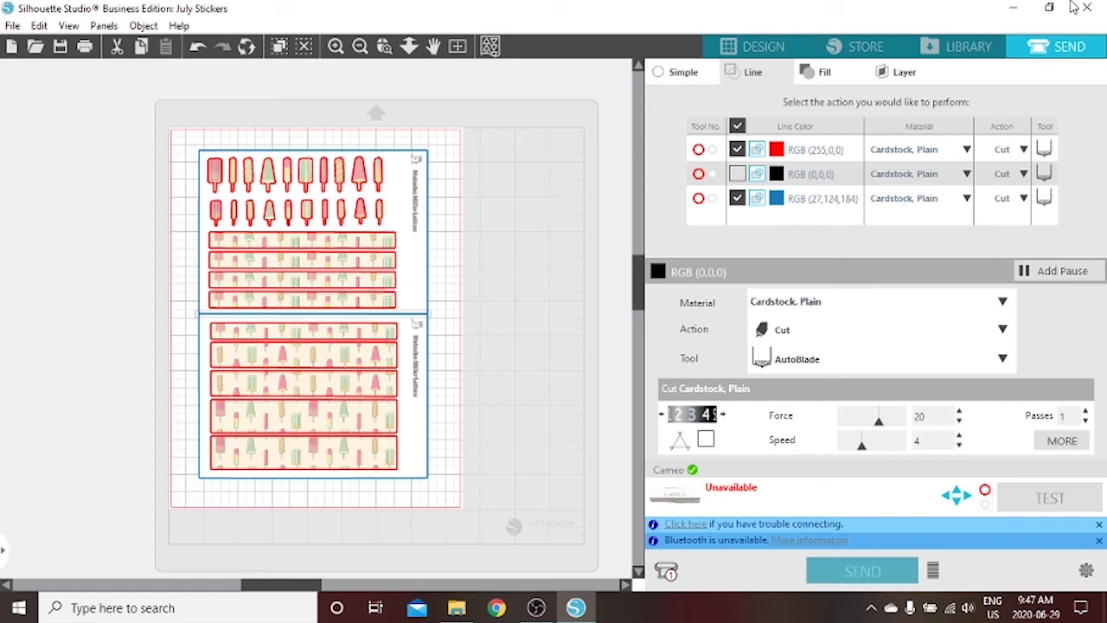
# Step: Return to the design view and open the July Stickers PDF from the Silhouette files folder
pyautogui.click(740, 47)
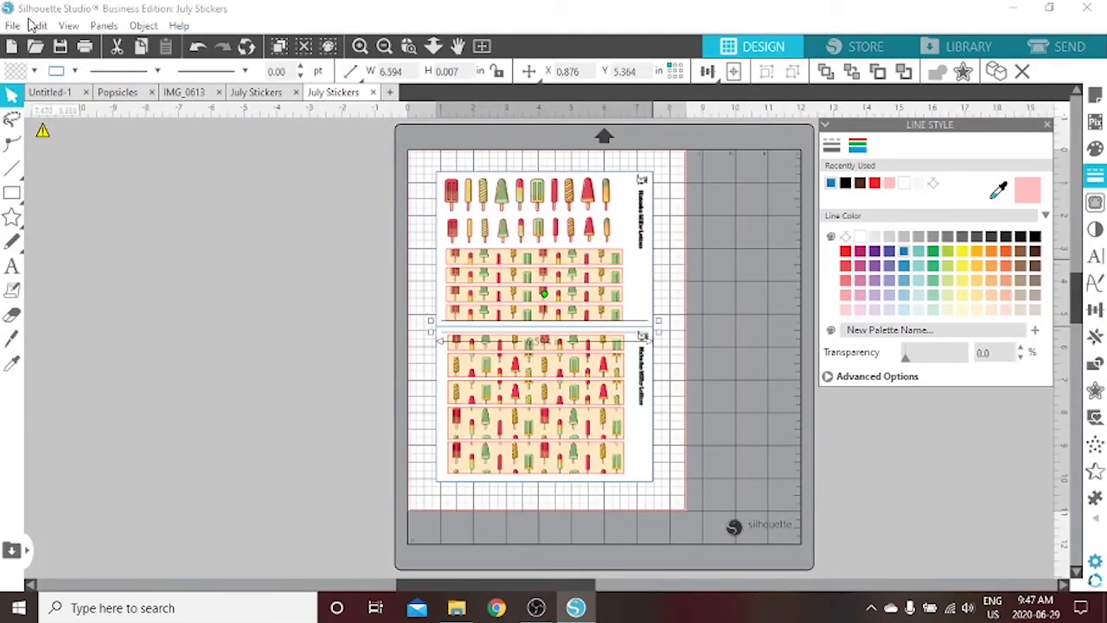
pyautogui.click(35, 46)
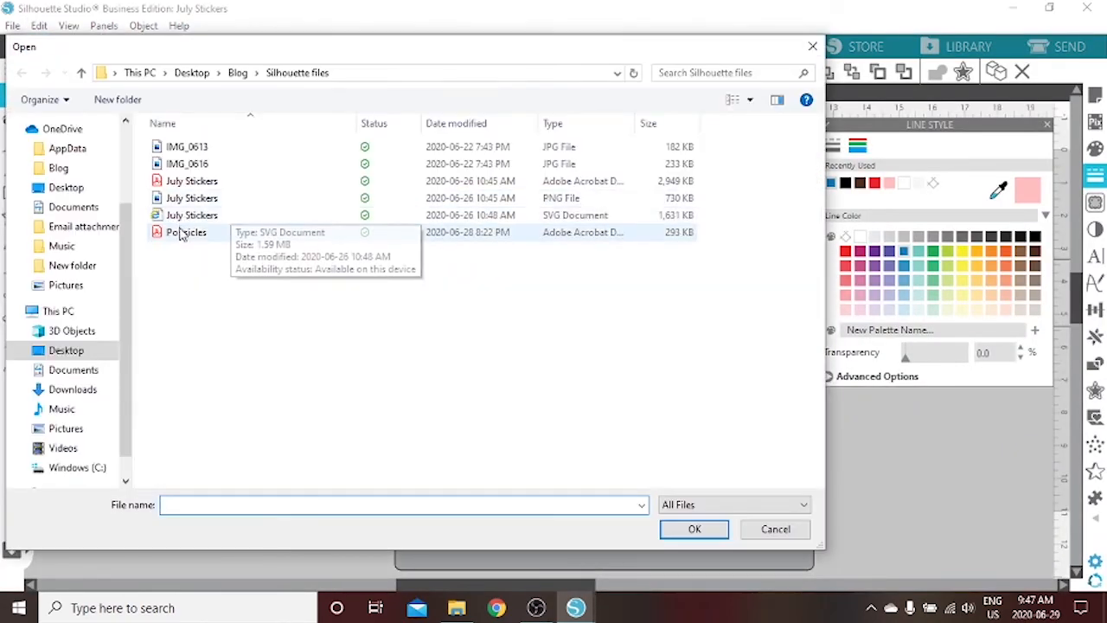
pyautogui.click(192, 185)
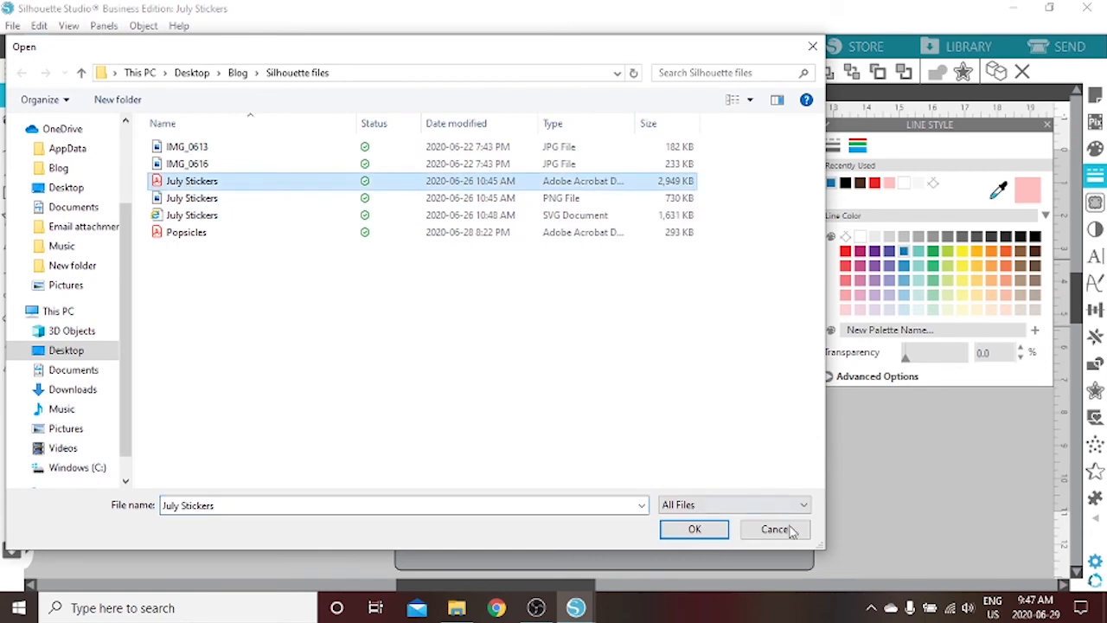
pyautogui.click(705, 529)
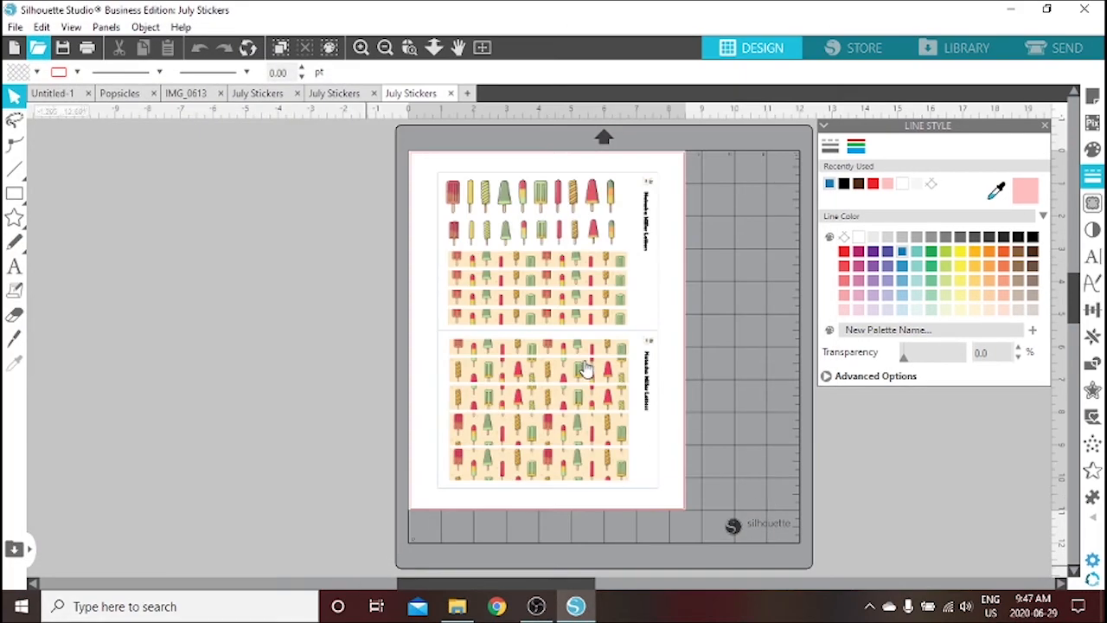
# Step: Examine the opened PDF artwork up close and check in the Send view whether it has cut lines
pyautogui.hotkey('ctrl', 'shift')
pyautogui.scroll(2, 566, 202)
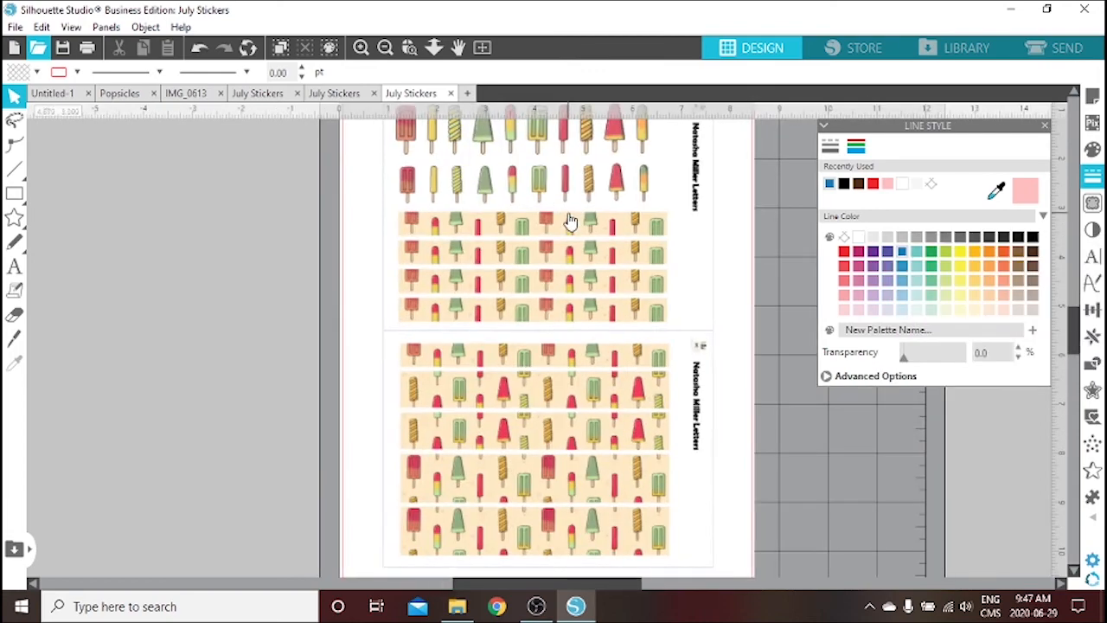
pyautogui.scroll(6, 570, 221)
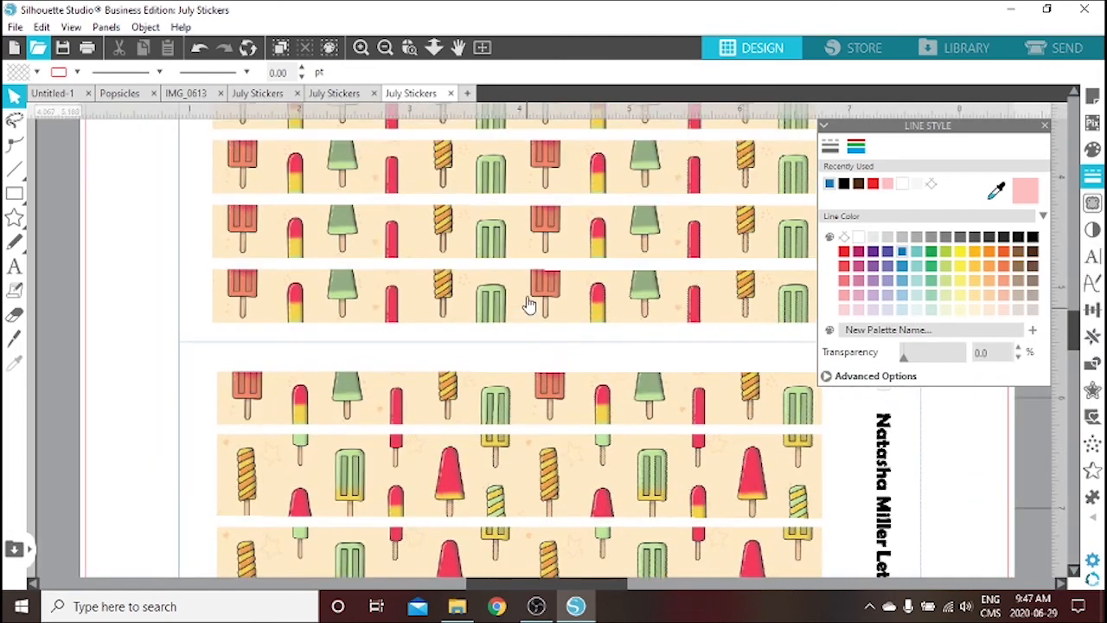
pyautogui.scroll(5, 529, 304)
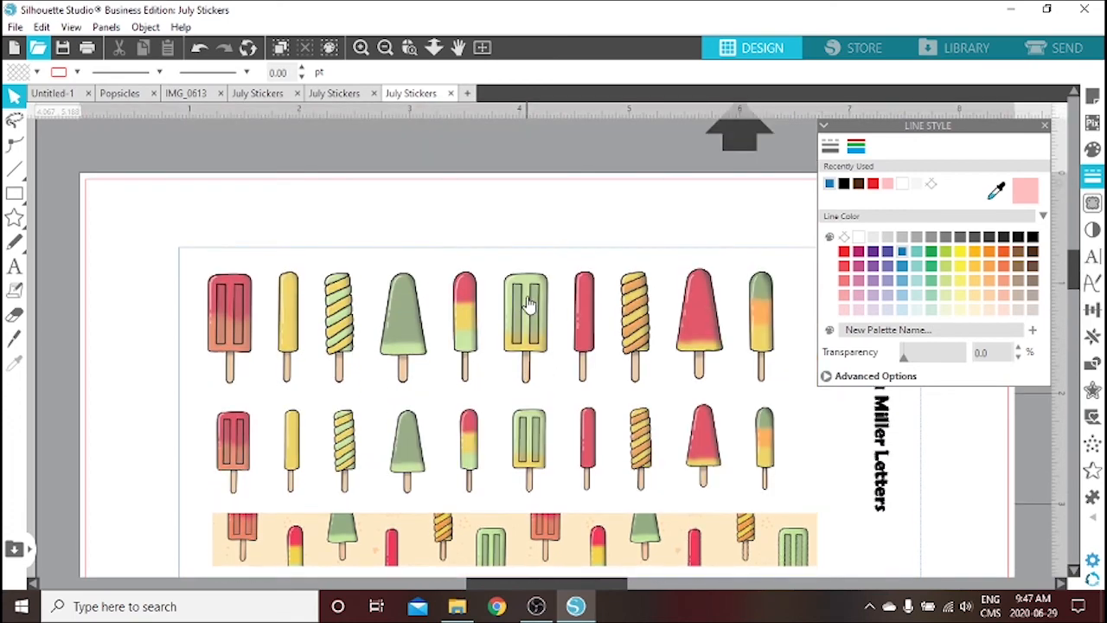
pyautogui.scroll(-10, 529, 305)
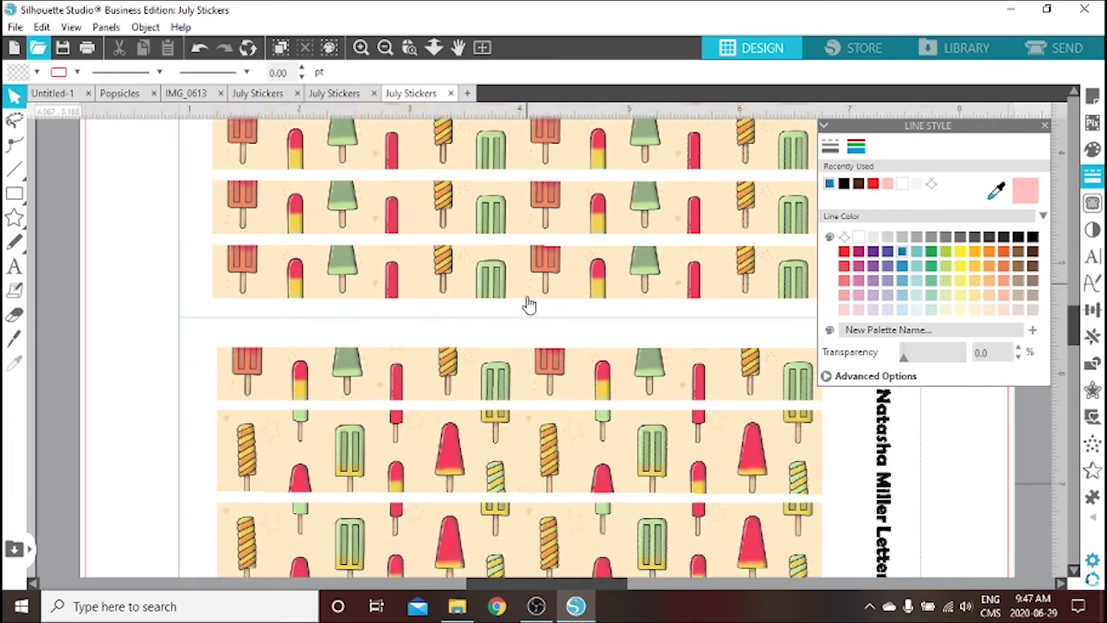
pyautogui.click(1064, 50)
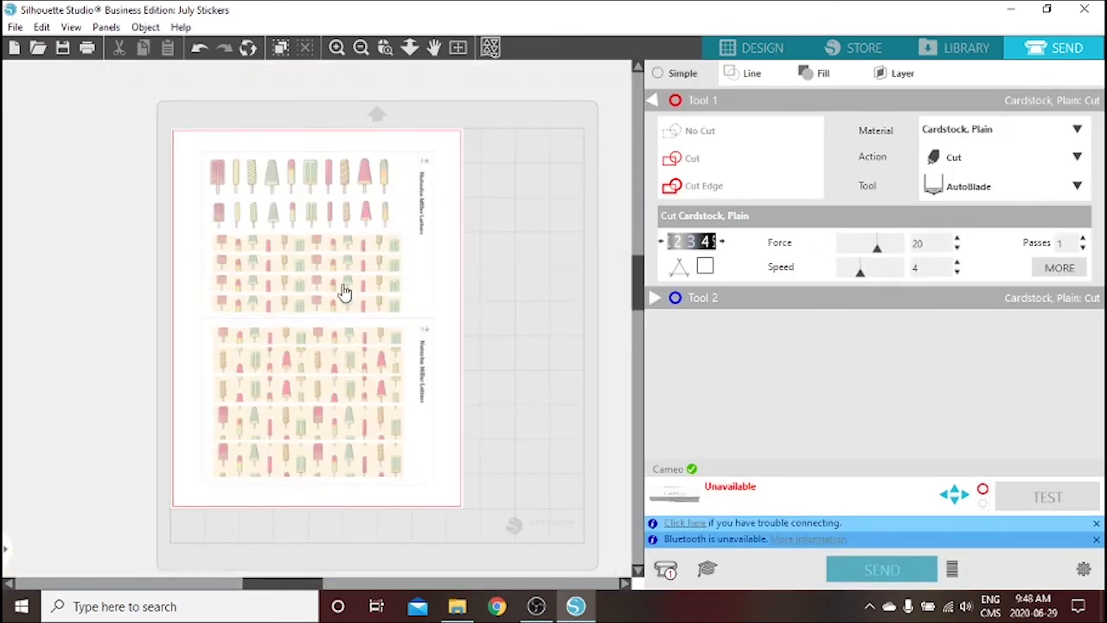
pyautogui.click(745, 50)
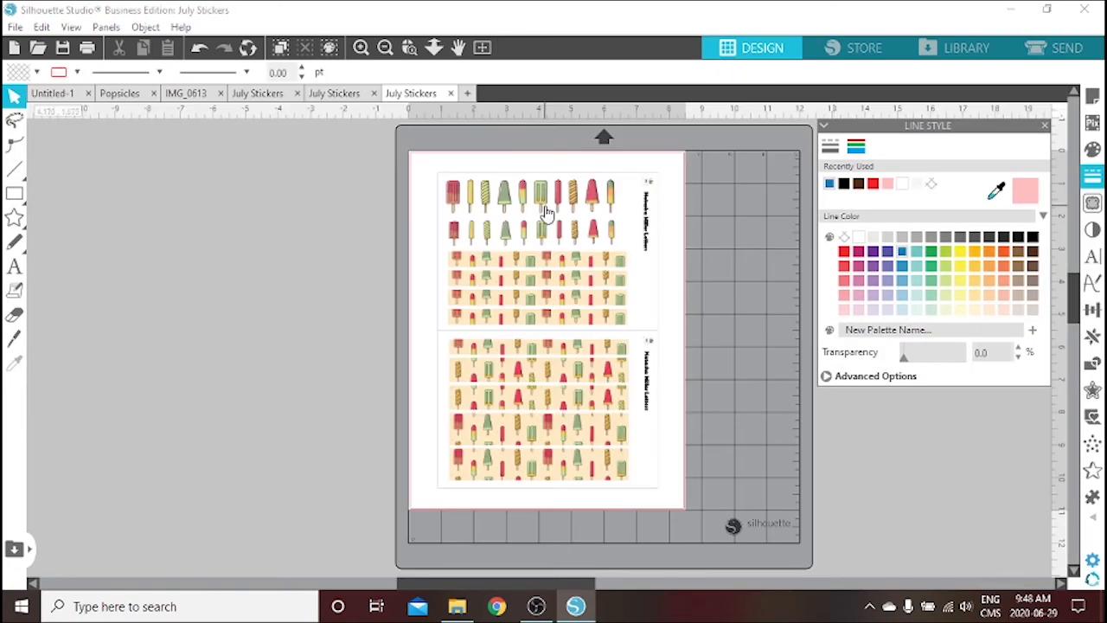
# Step: Set a trace area about 7.48 by 10.47 in around the whole PDF sticker sheet
pyautogui.click(1045, 125)
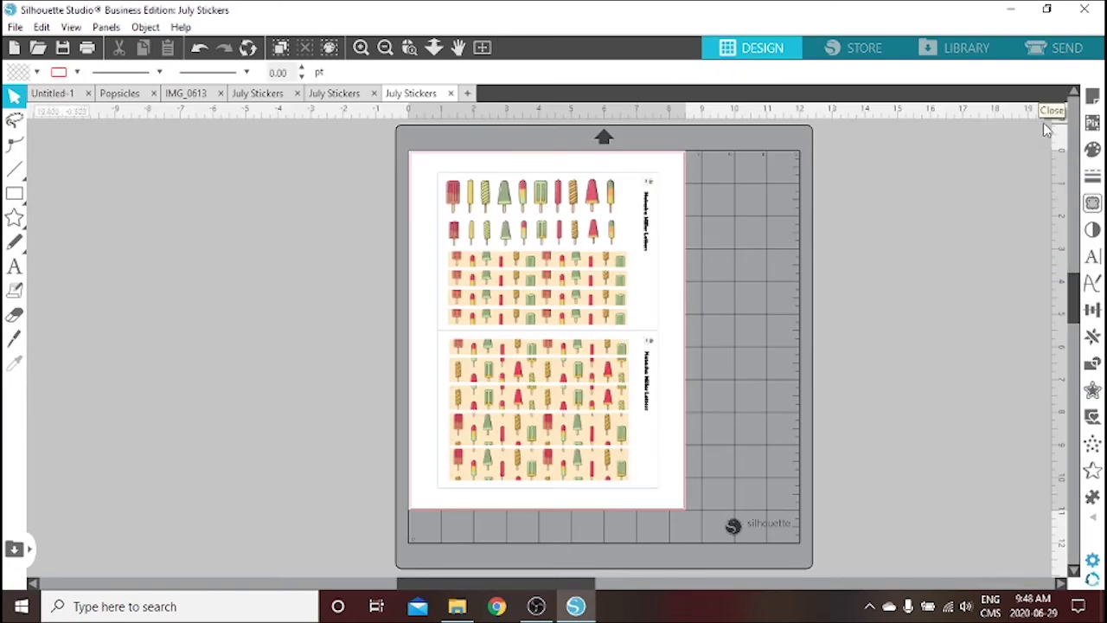
pyautogui.click(1097, 203)
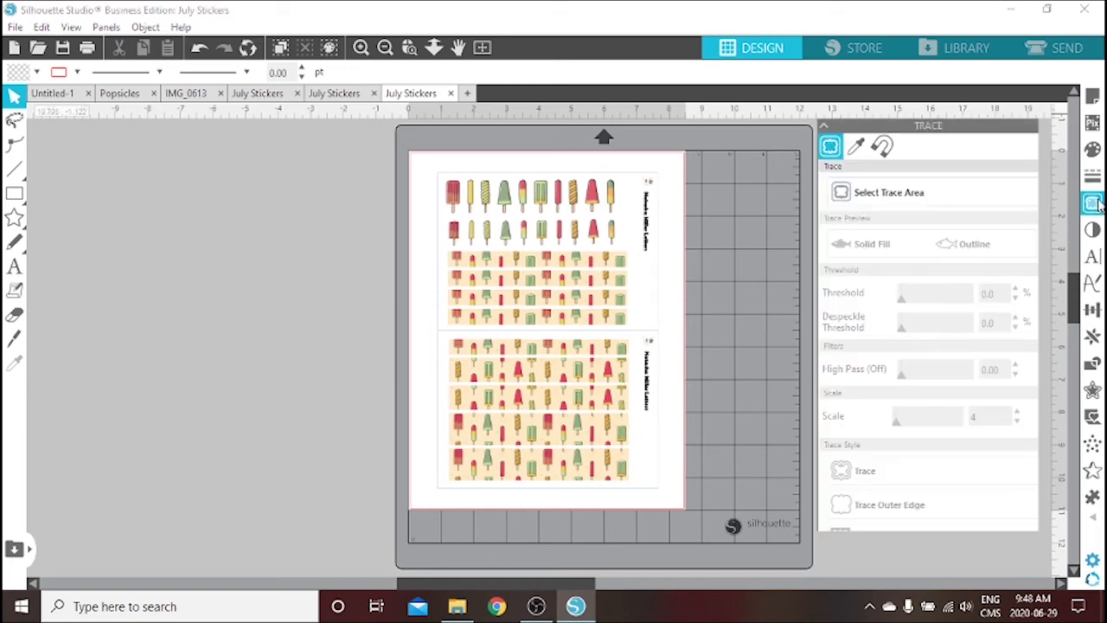
pyautogui.click(934, 192)
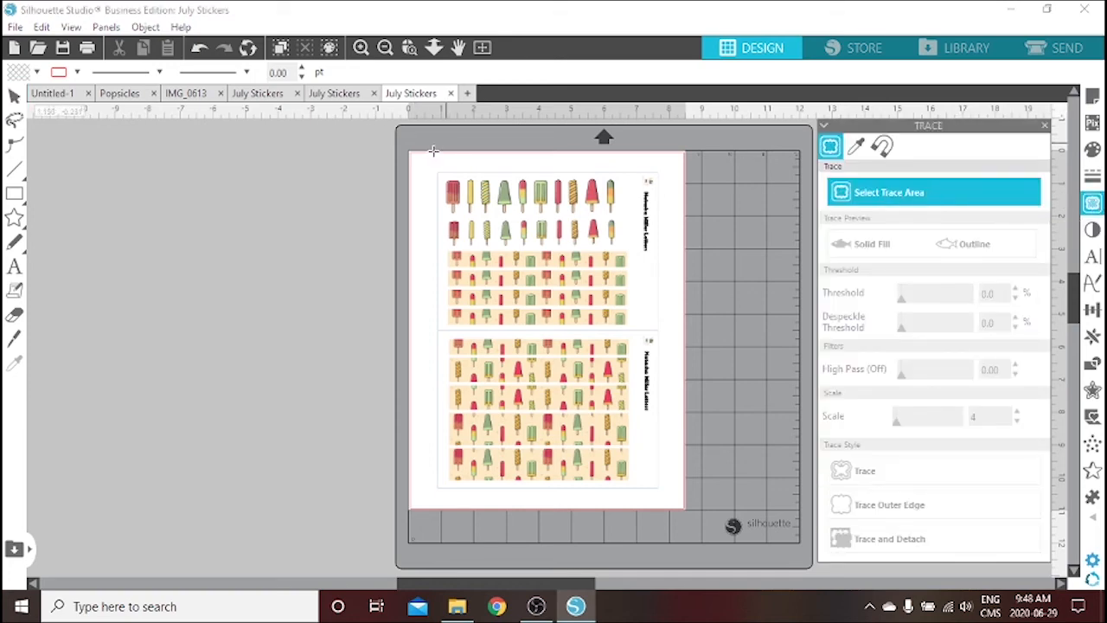
pyautogui.moveTo(422, 157)
pyautogui.mouseDown()
pyautogui.moveTo(583, 337)
pyautogui.moveTo(667, 504)
pyautogui.mouseUp()
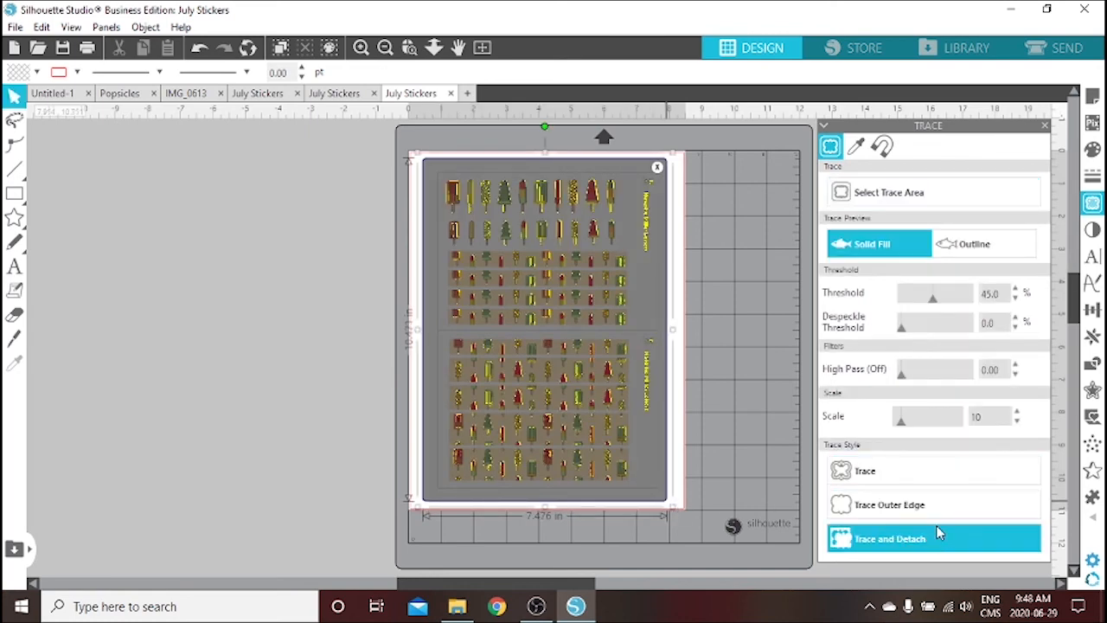
# Step: Trace and detach the sheet artwork at a 99% threshold, then move the leftover white background off the page and delete it
pyautogui.doubleClick(1007, 293)
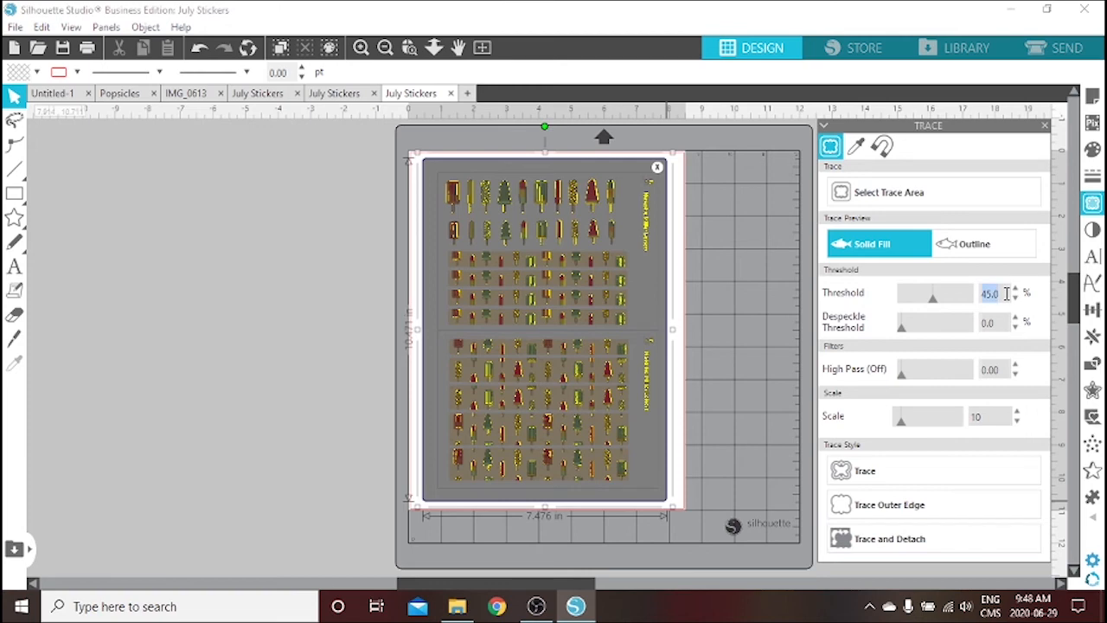
pyautogui.write('98')
pyautogui.press('Return')
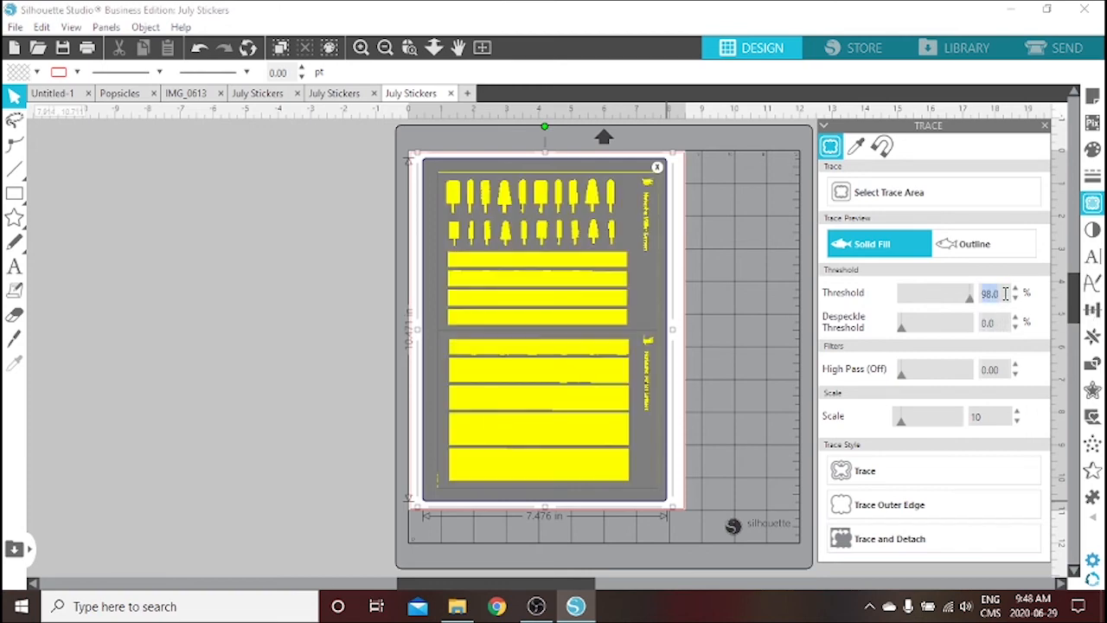
pyautogui.press('Return')
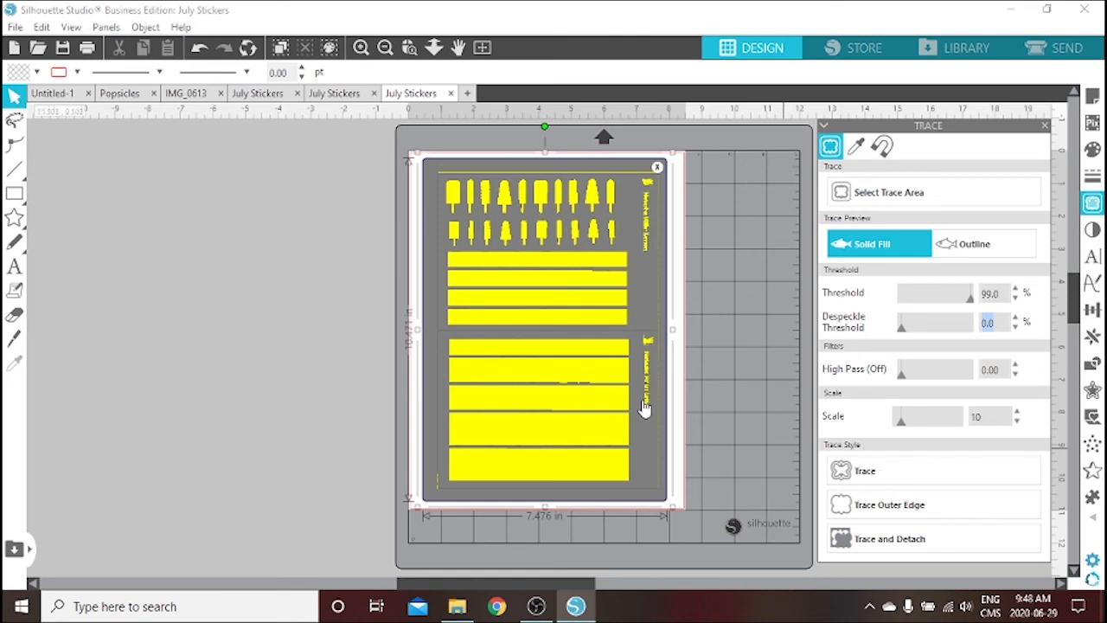
pyautogui.click(901, 541)
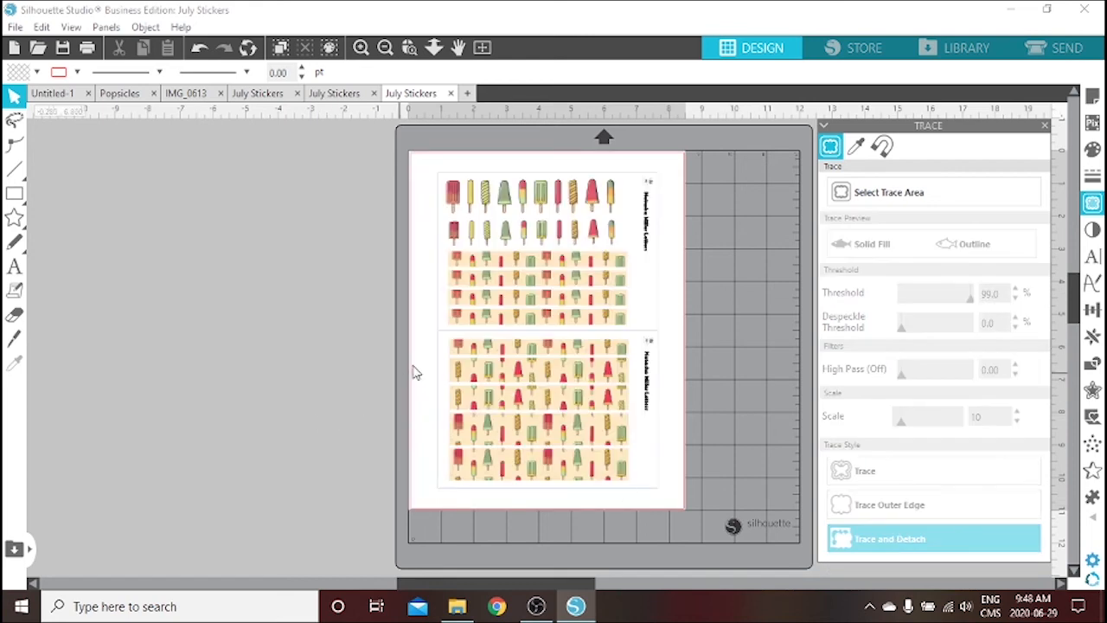
pyautogui.moveTo(423, 365)
pyautogui.mouseDown()
pyautogui.moveTo(244, 383)
pyautogui.moveTo(116, 375)
pyautogui.moveTo(92, 349)
pyautogui.mouseUp()
pyautogui.press('Delete')
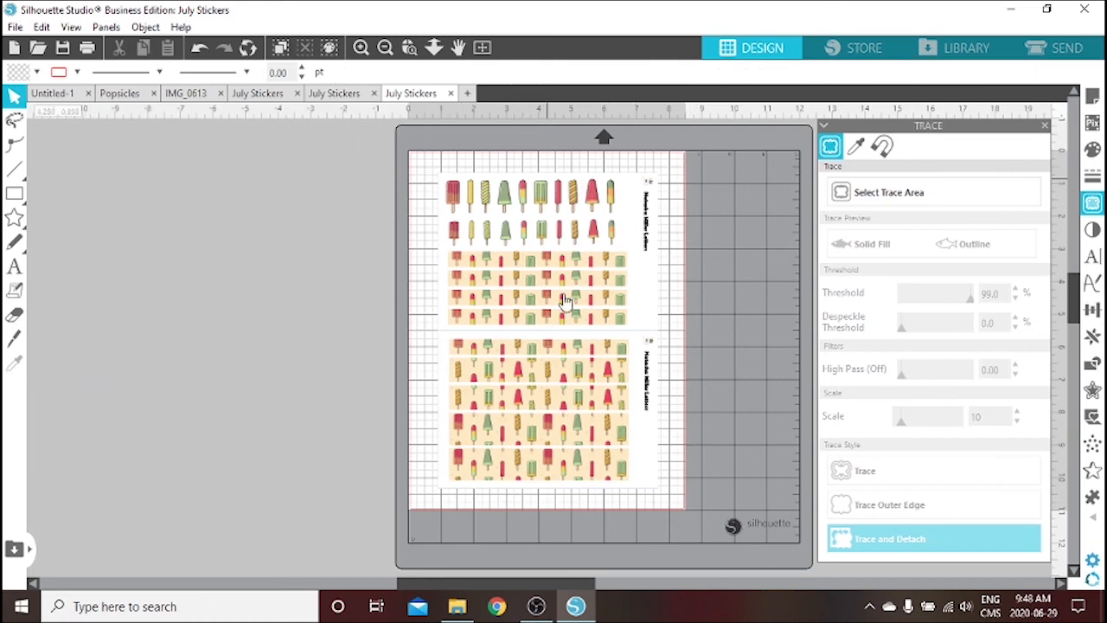
# Step: Trace the detached artwork with an area about 7.23 by 10.13 in around it and a 98% threshold
pyautogui.click(910, 203)
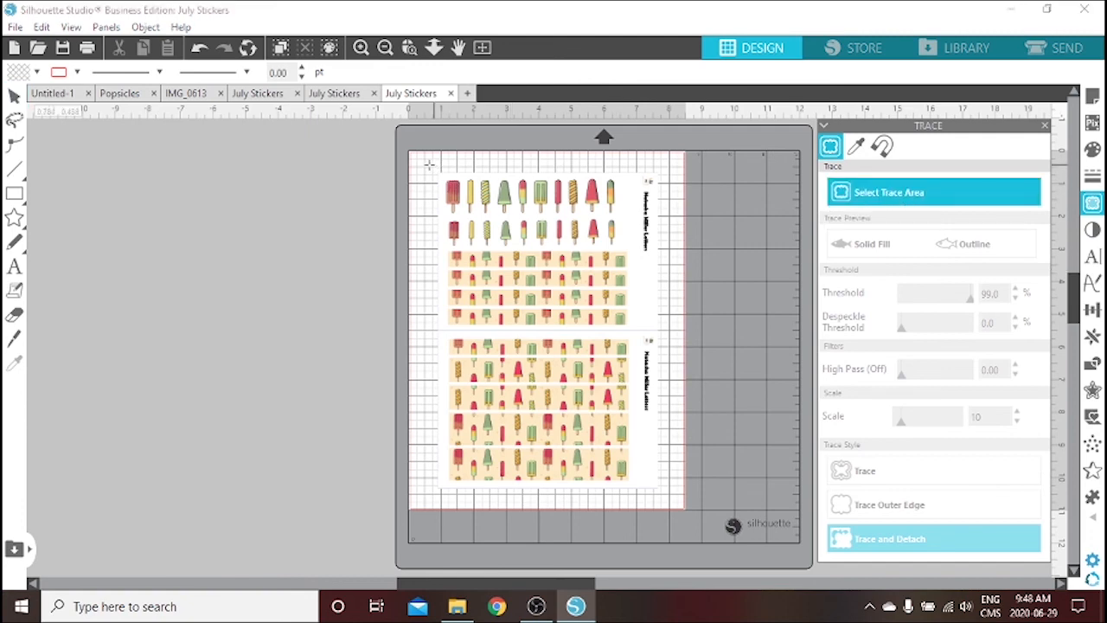
pyautogui.moveTo(430, 165); pyautogui.dragTo(488, 361)
pyautogui.moveTo(551, 415); pyautogui.dragTo(665, 495)
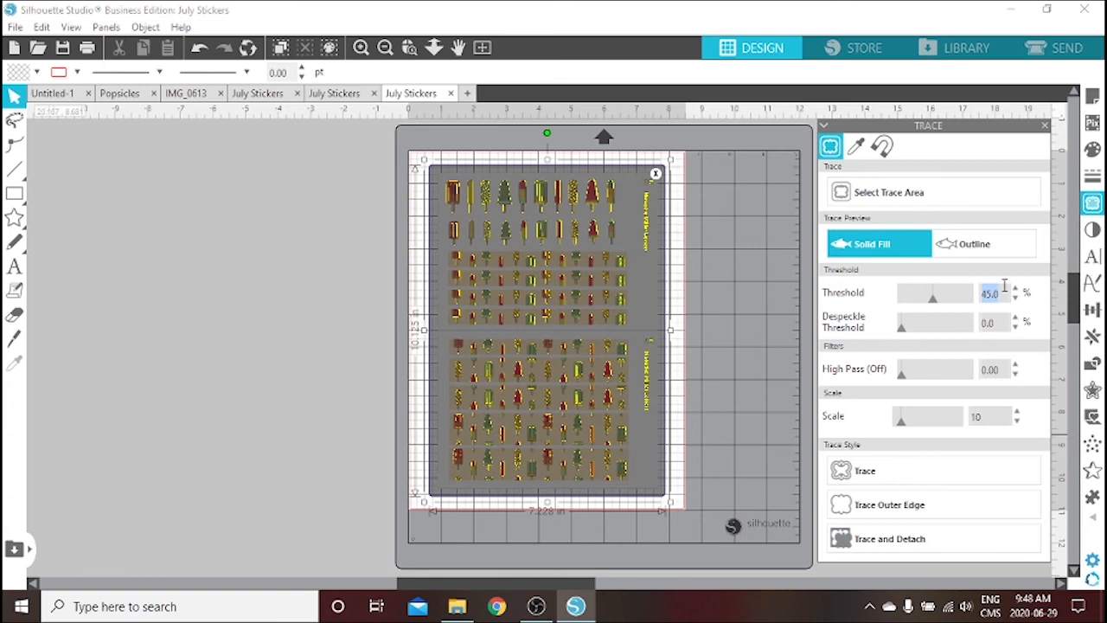
pyautogui.press('Return')
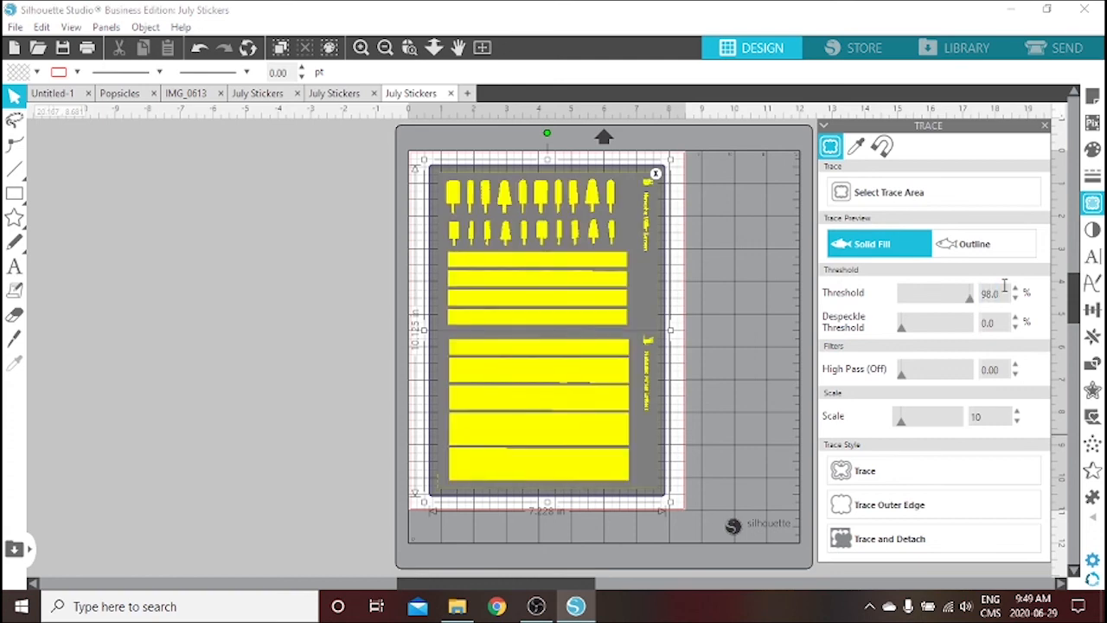
pyautogui.click(928, 473)
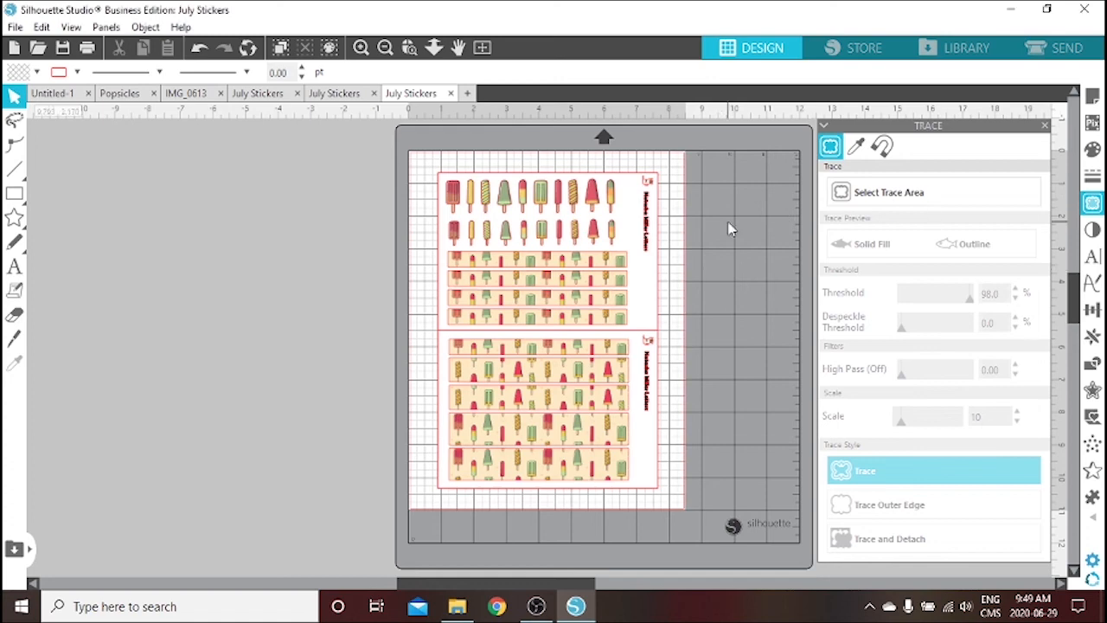
# Step: Select all traced lines on the sheet and release their compound path
pyautogui.click(647, 178)
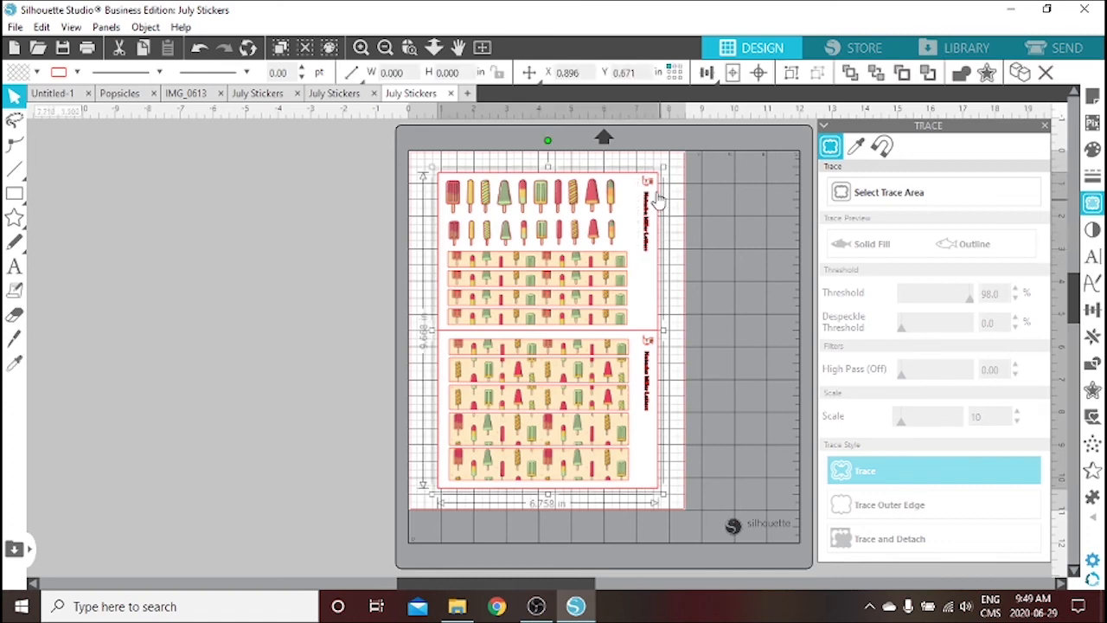
pyautogui.click(706, 280)
pyautogui.moveTo(422, 168); pyautogui.dragTo(667, 509)
pyautogui.rightClick(596, 234)
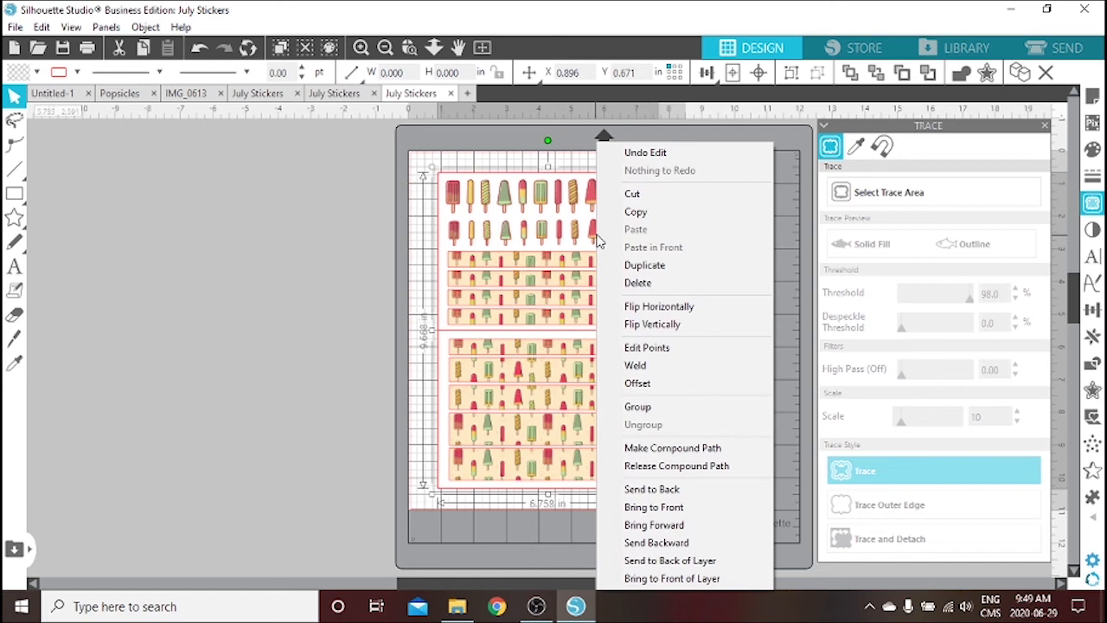
pyautogui.click(707, 465)
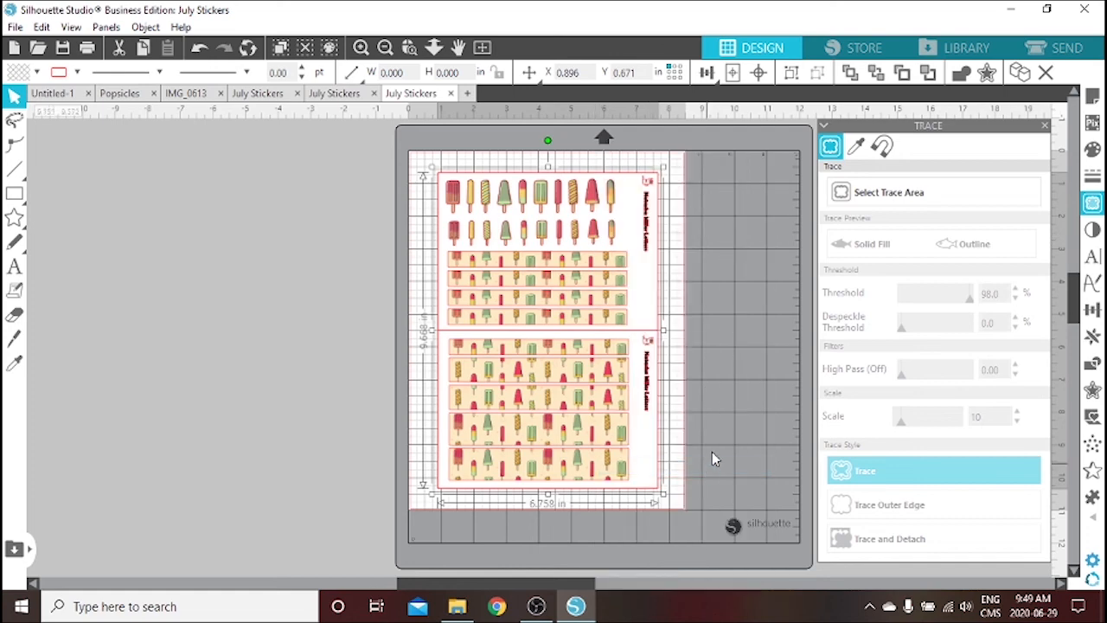
pyautogui.click(756, 380)
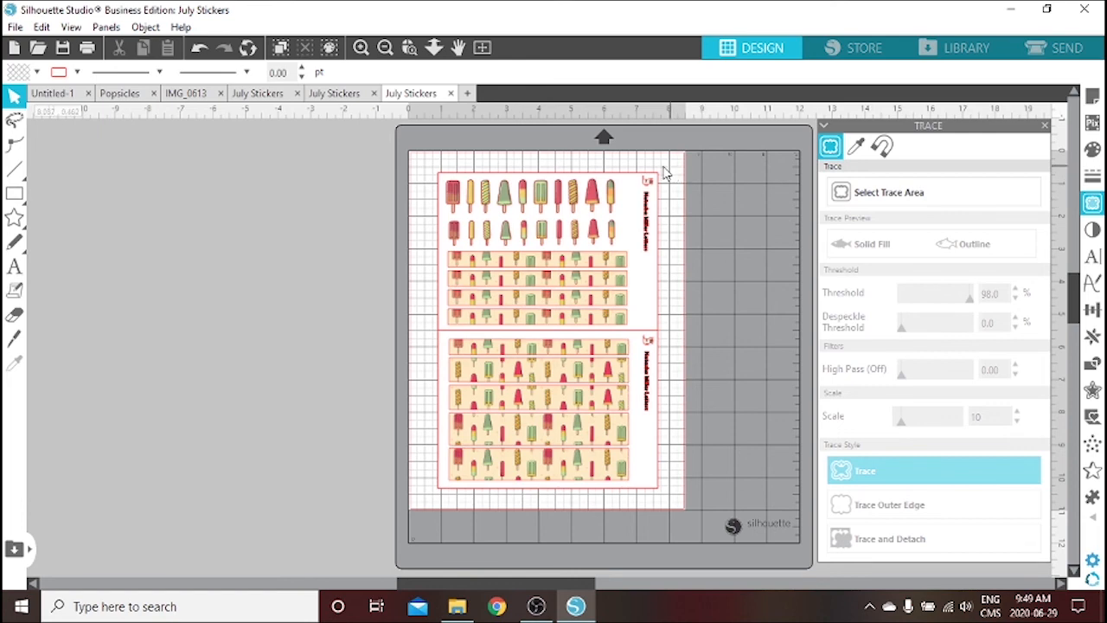
# Step: Select the traced logos and lettering on both halves of the sheet and set their line color to black
pyautogui.click(635, 194)
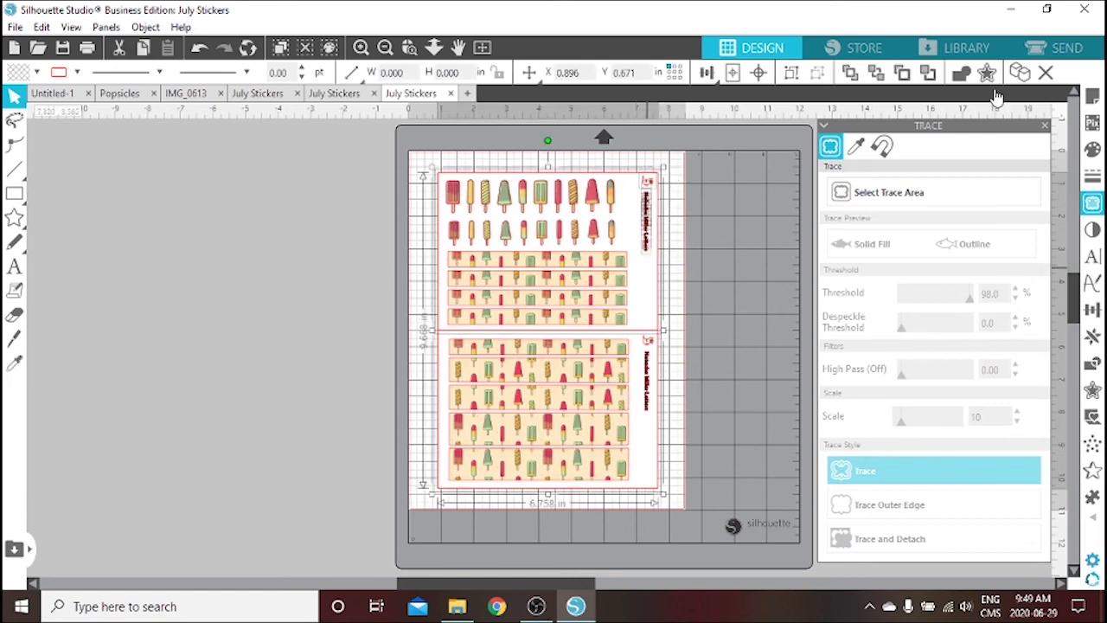
pyautogui.click(1092, 175)
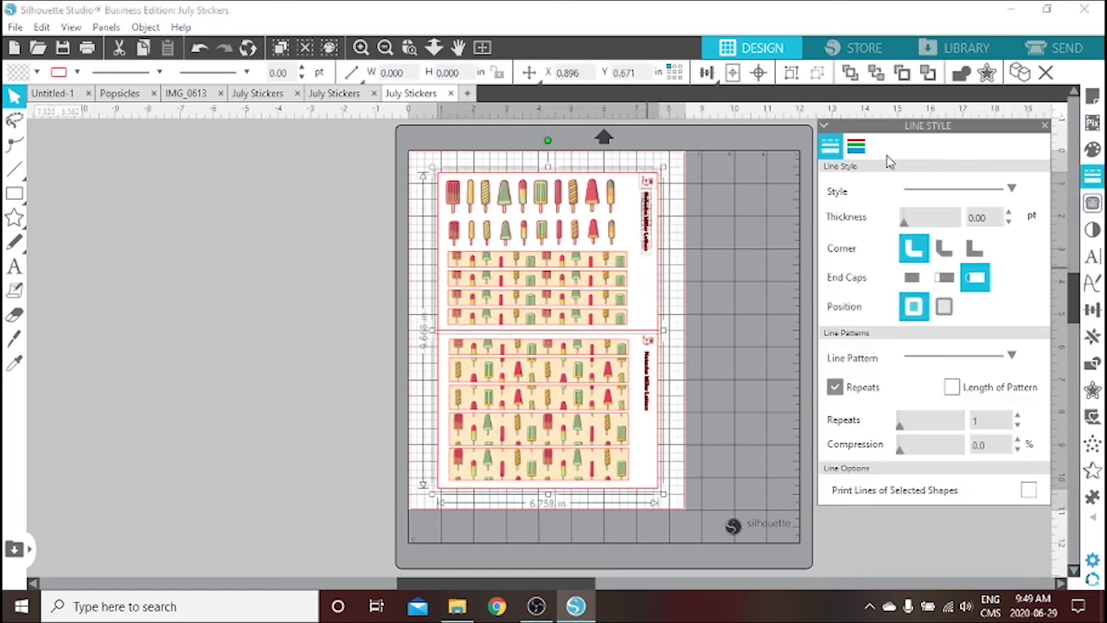
pyautogui.click(854, 149)
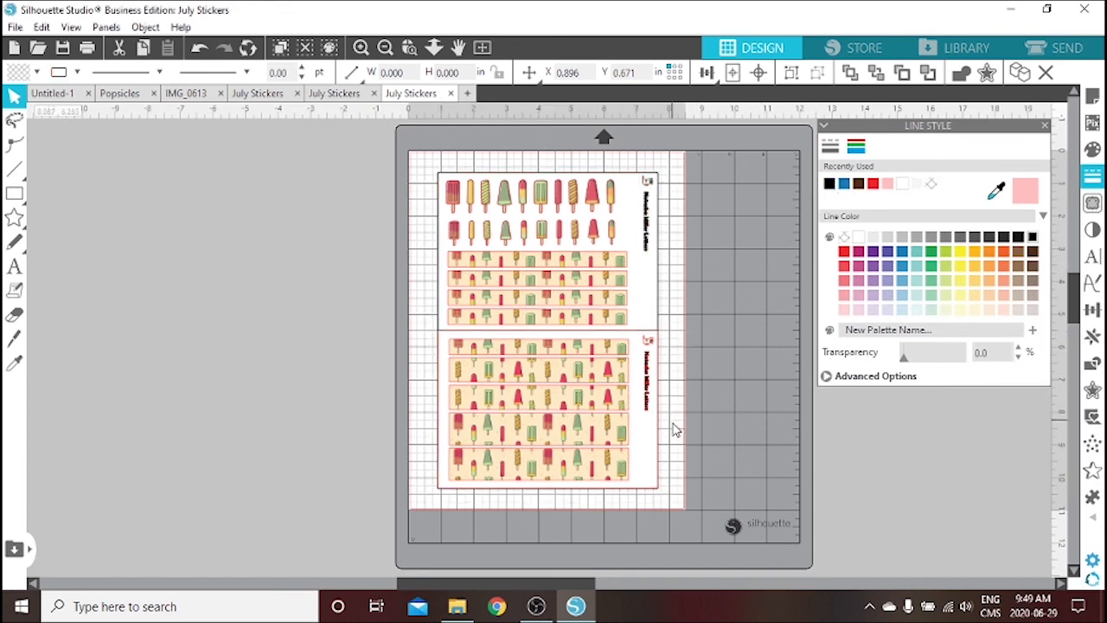
pyautogui.click(644, 391)
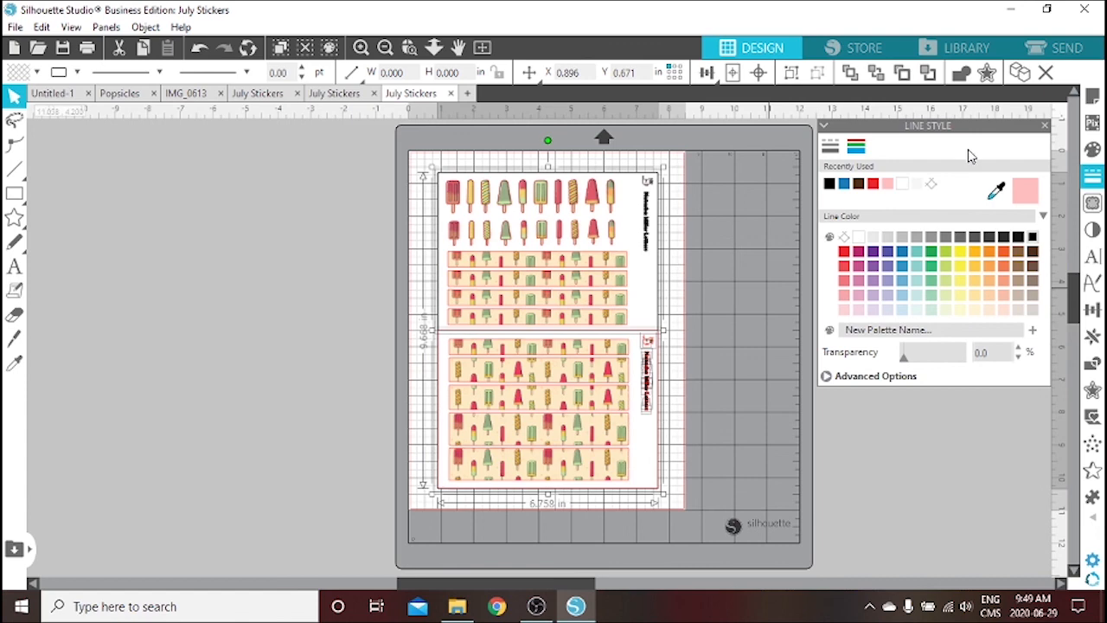
pyautogui.click(829, 187)
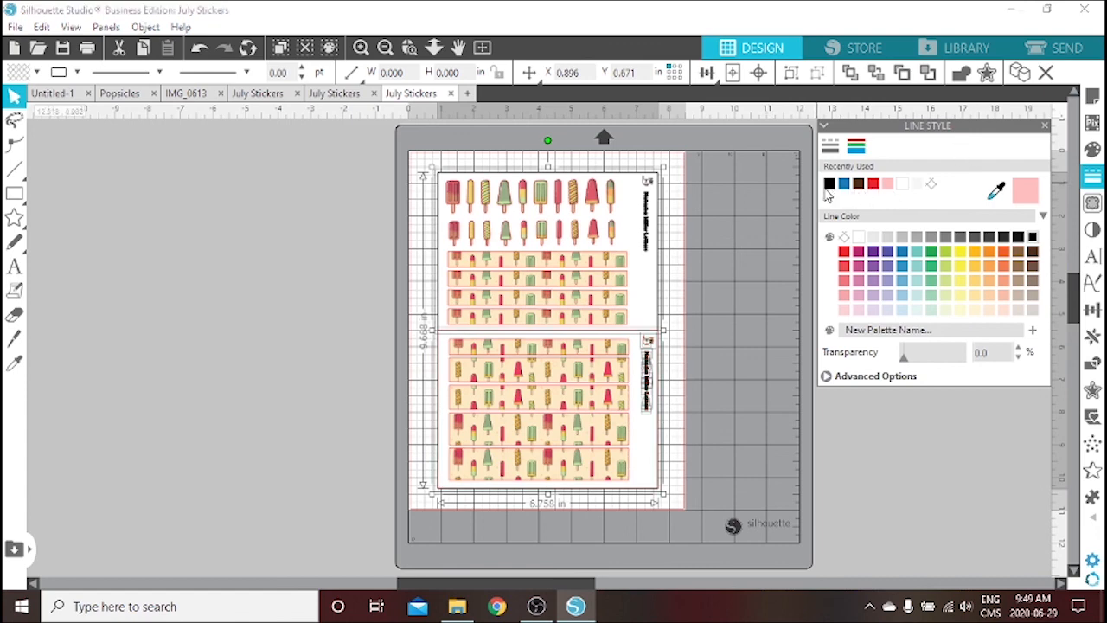
# Step: Set the line color of the upper and lower outer frames to blue
pyautogui.click(659, 338)
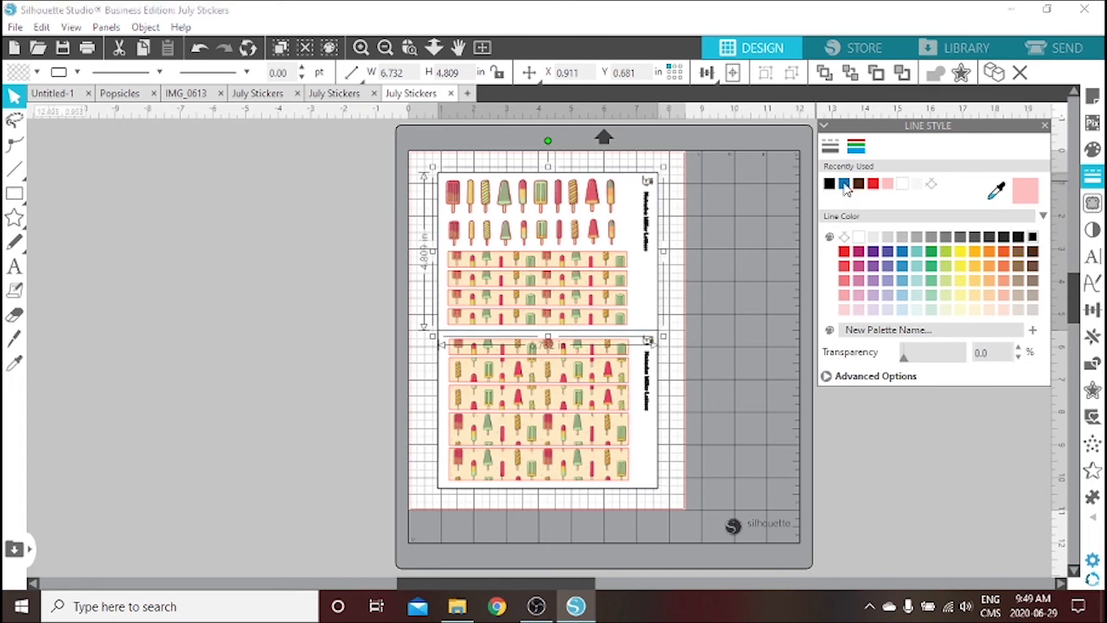
pyautogui.click(662, 415)
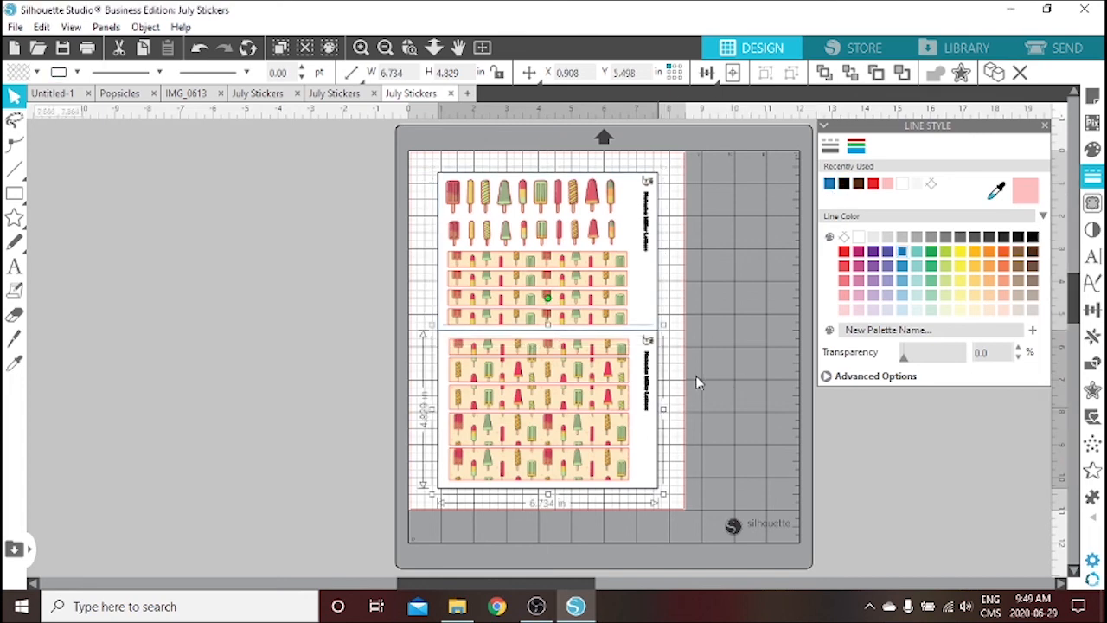
pyautogui.click(833, 186)
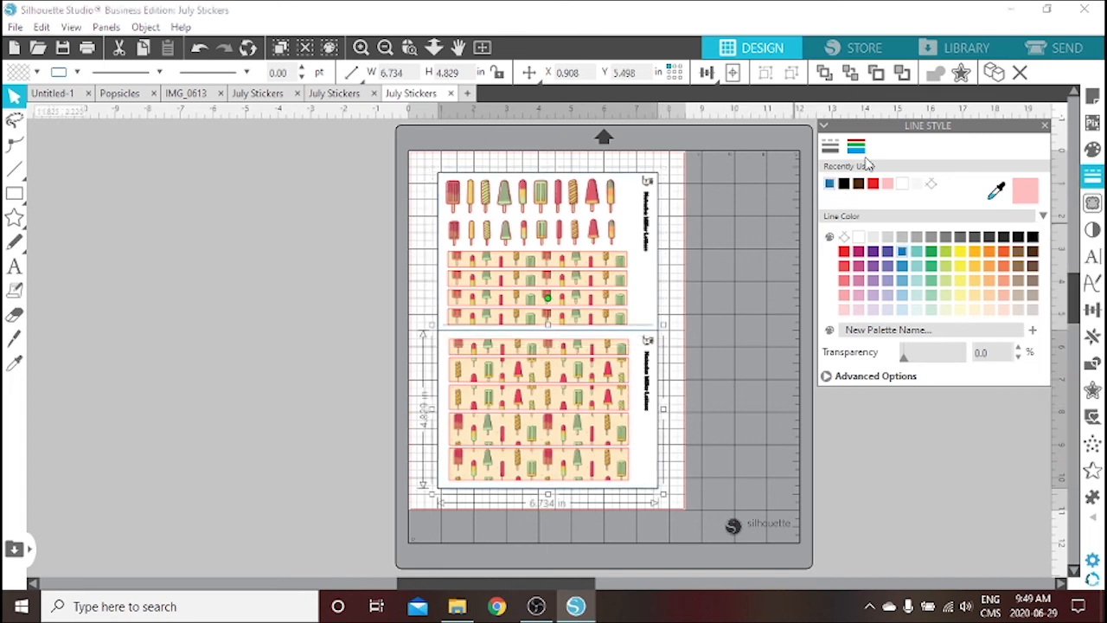
# Step: Set the cut job to work by line color and exclude the black lines from cutting
pyautogui.click(1075, 50)
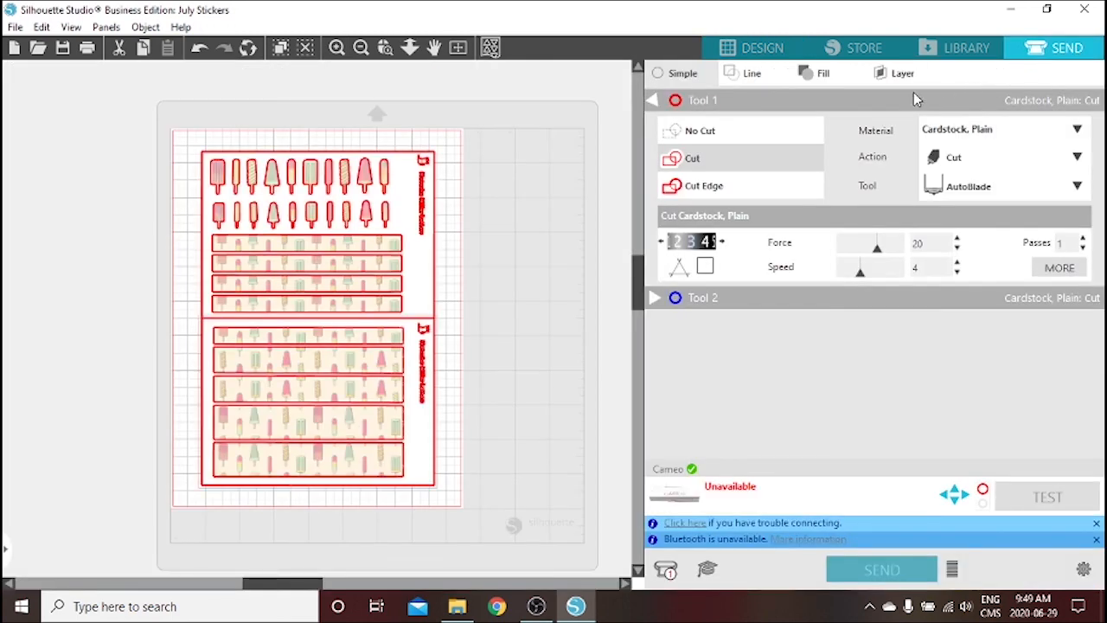
pyautogui.click(743, 74)
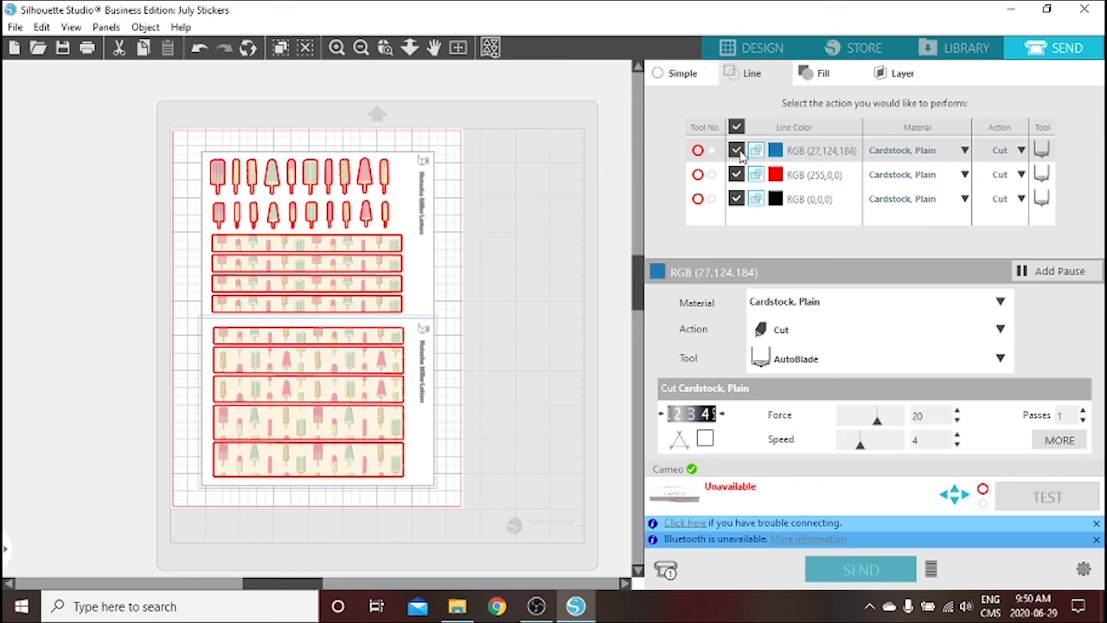
pyautogui.click(737, 199)
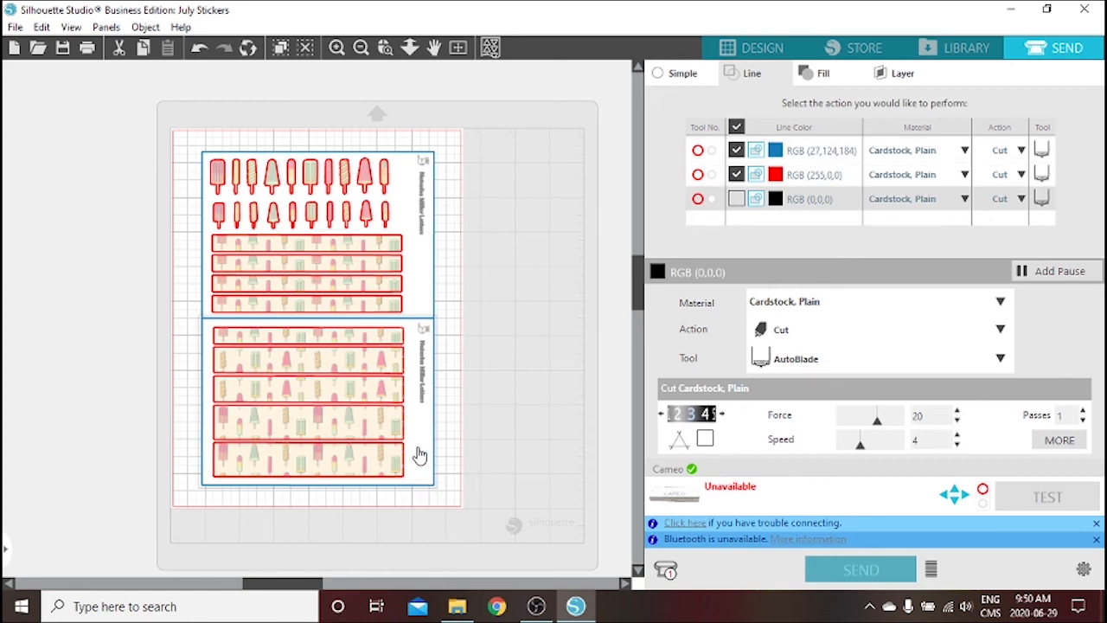
# Step: In simple cut mode, set the logos and lettering on both halves of the sheet to No Cut
pyautogui.click(690, 77)
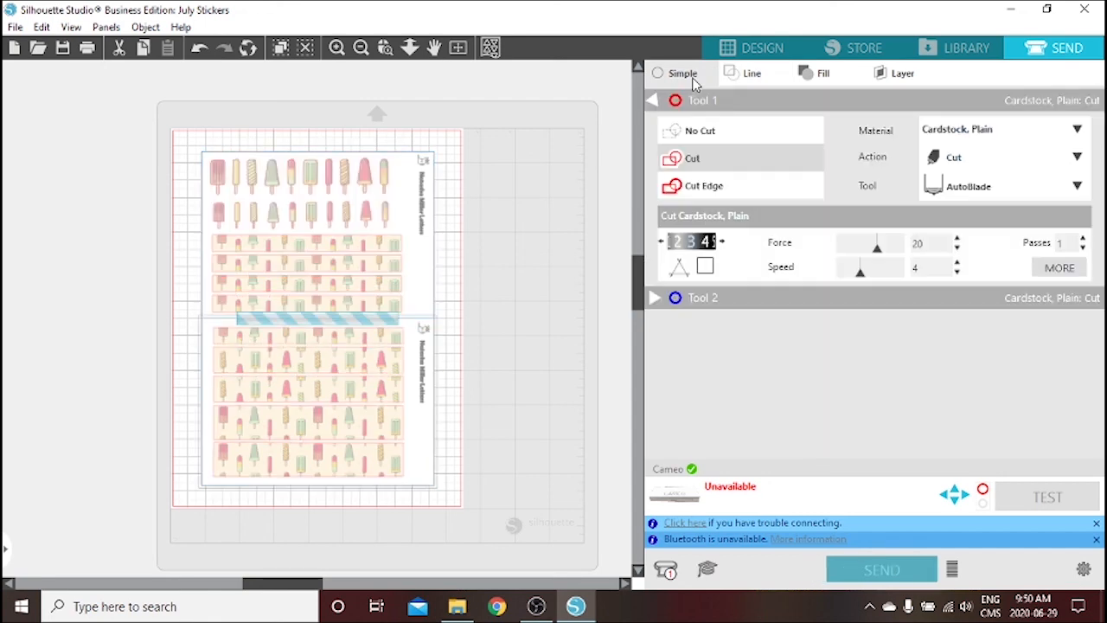
pyautogui.moveTo(442, 136); pyautogui.dragTo(417, 233)
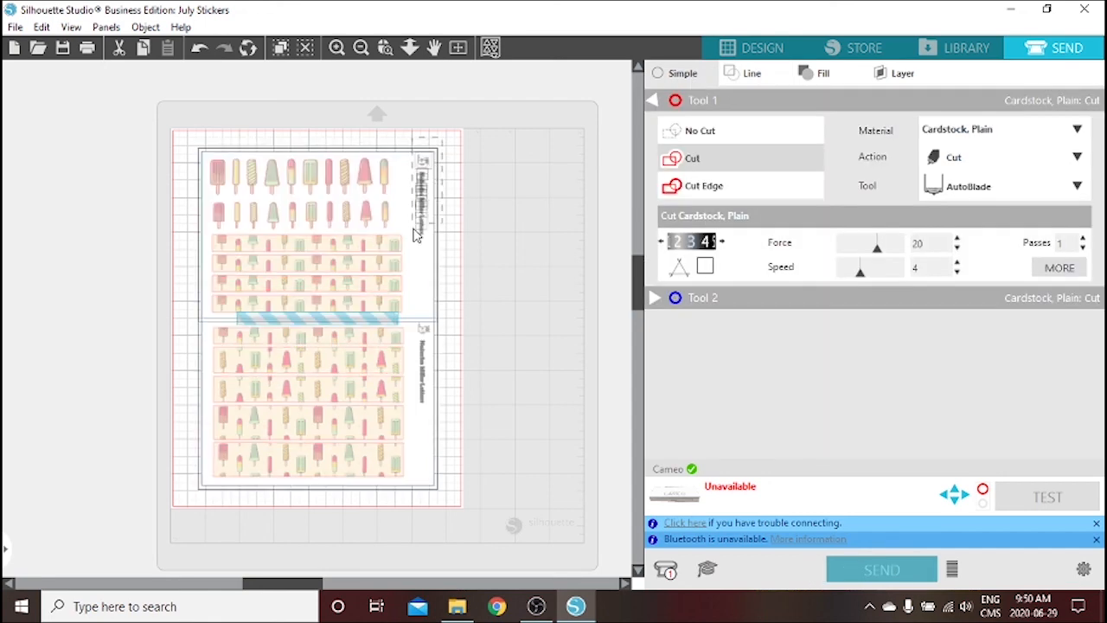
pyautogui.click(751, 132)
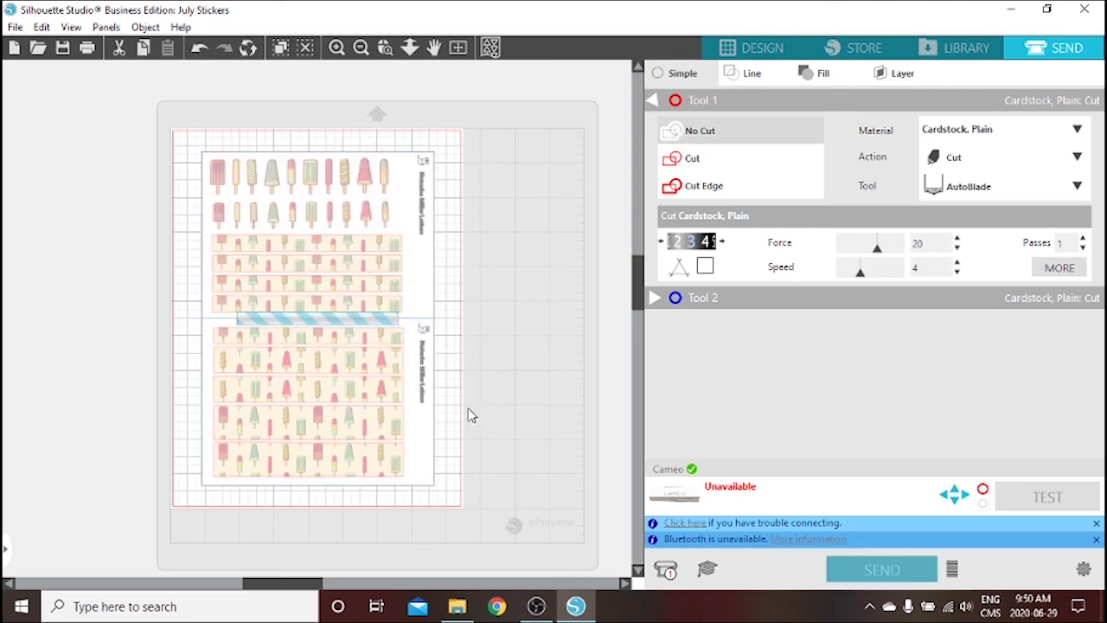
pyautogui.moveTo(447, 417); pyautogui.dragTo(421, 317)
pyautogui.click(717, 131)
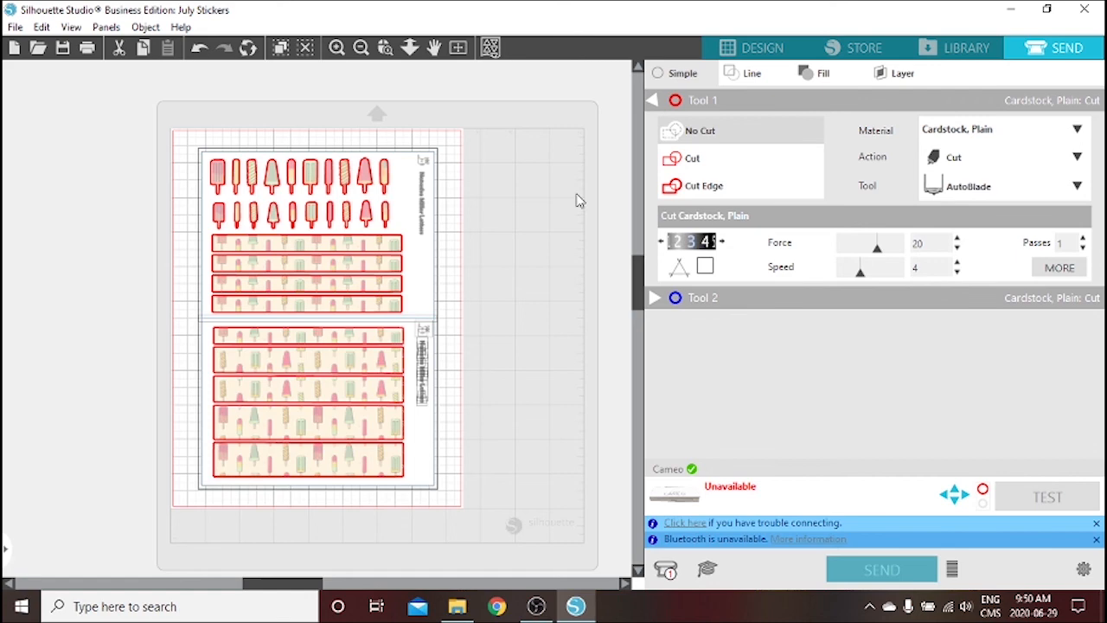
pyautogui.click(544, 190)
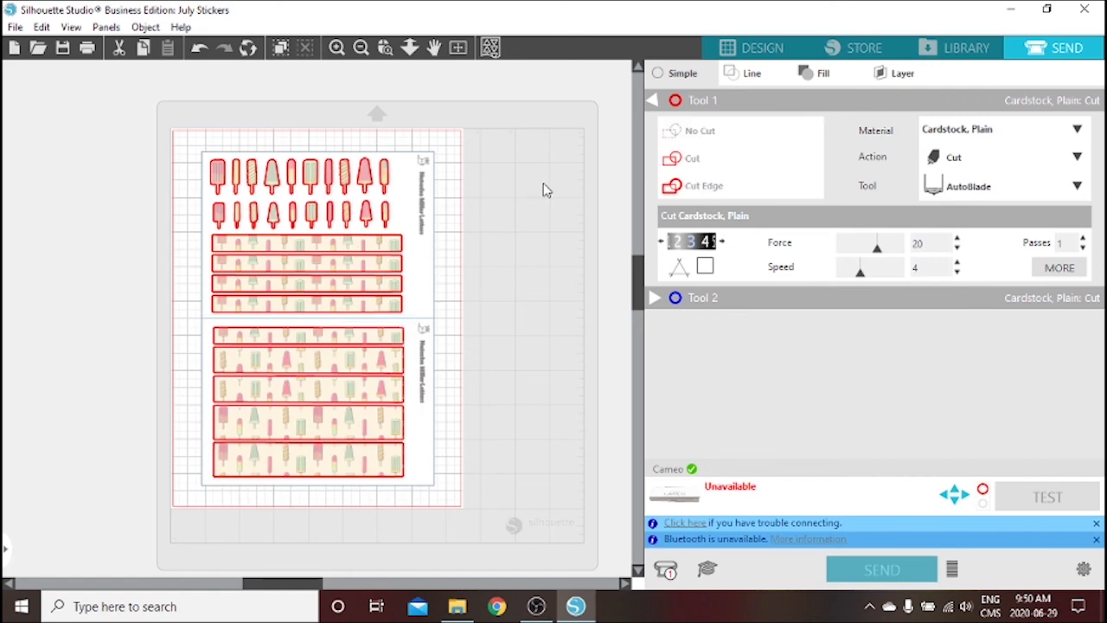
# Step: Set the outer frame around the sheet to Cut and return to the cut settings by line color
pyautogui.click(434, 257)
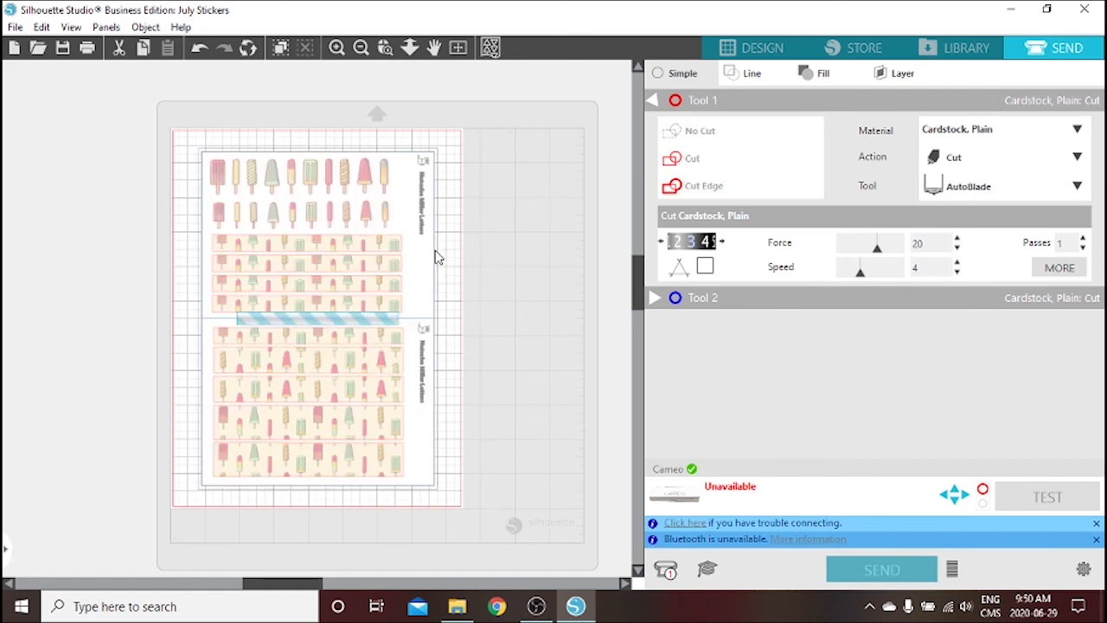
pyautogui.click(685, 161)
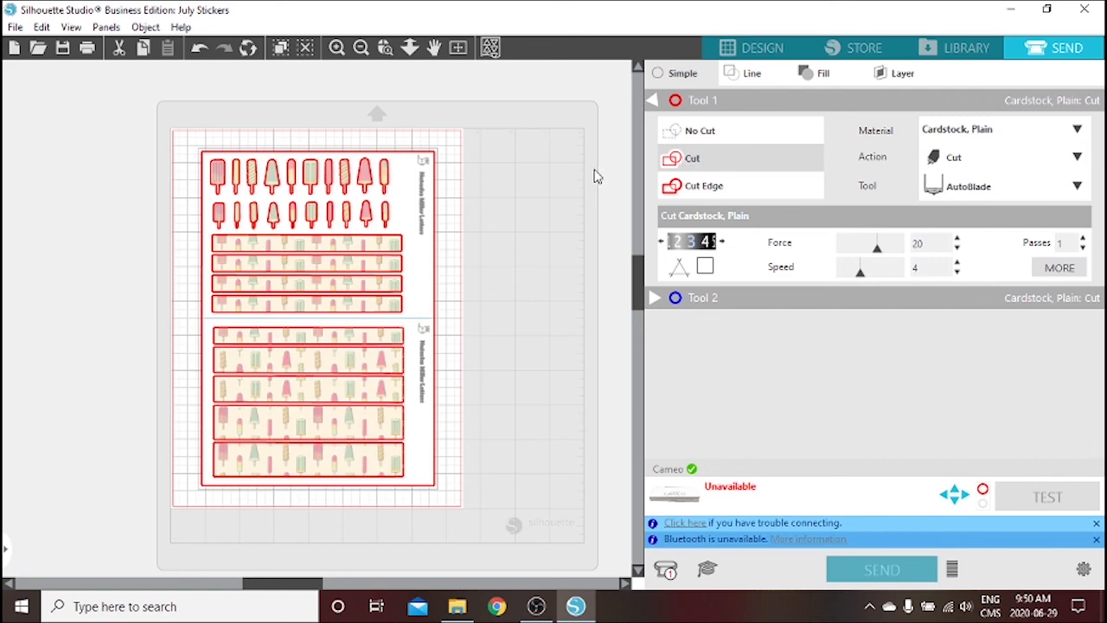
pyautogui.click(745, 77)
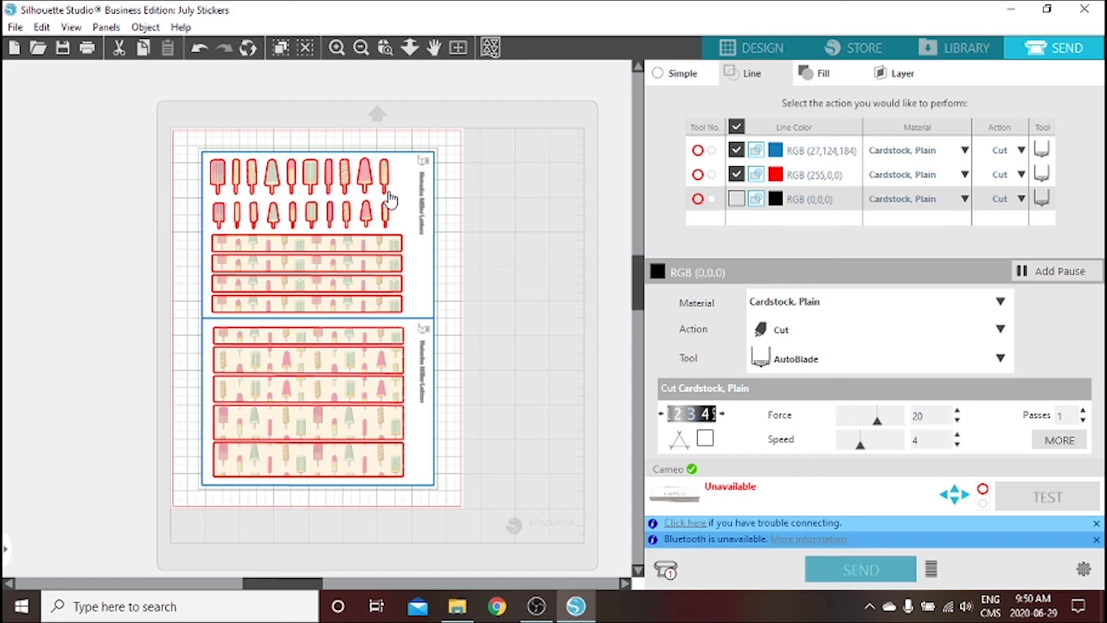
# Step: Turn on registration marks for the design page and open the separate Registration Marks settings
pyautogui.click(742, 55)
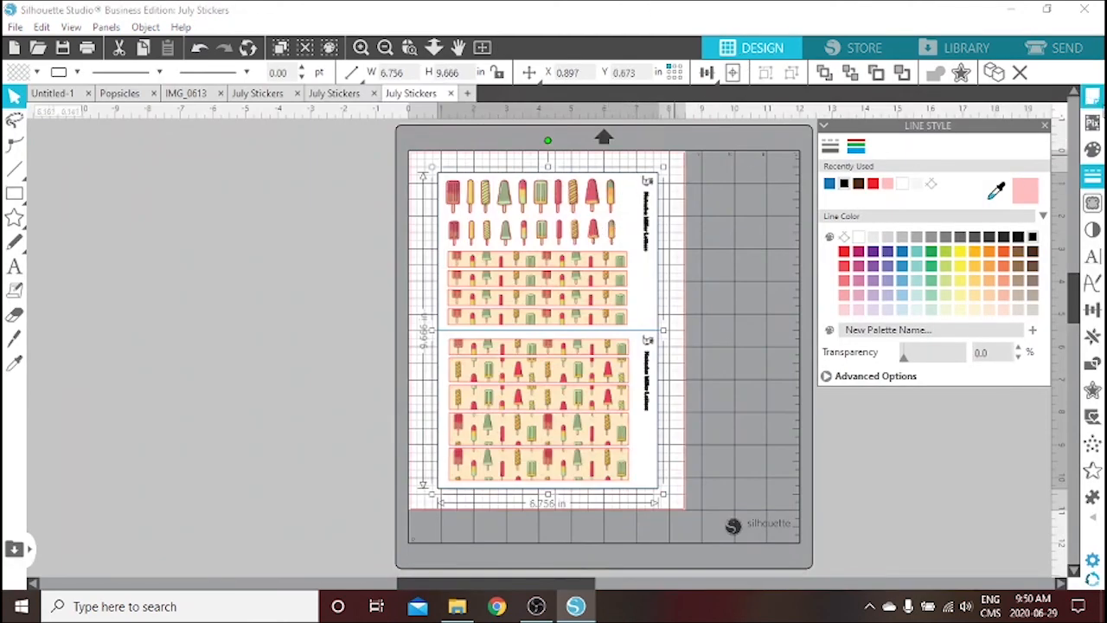
pyautogui.click(1093, 99)
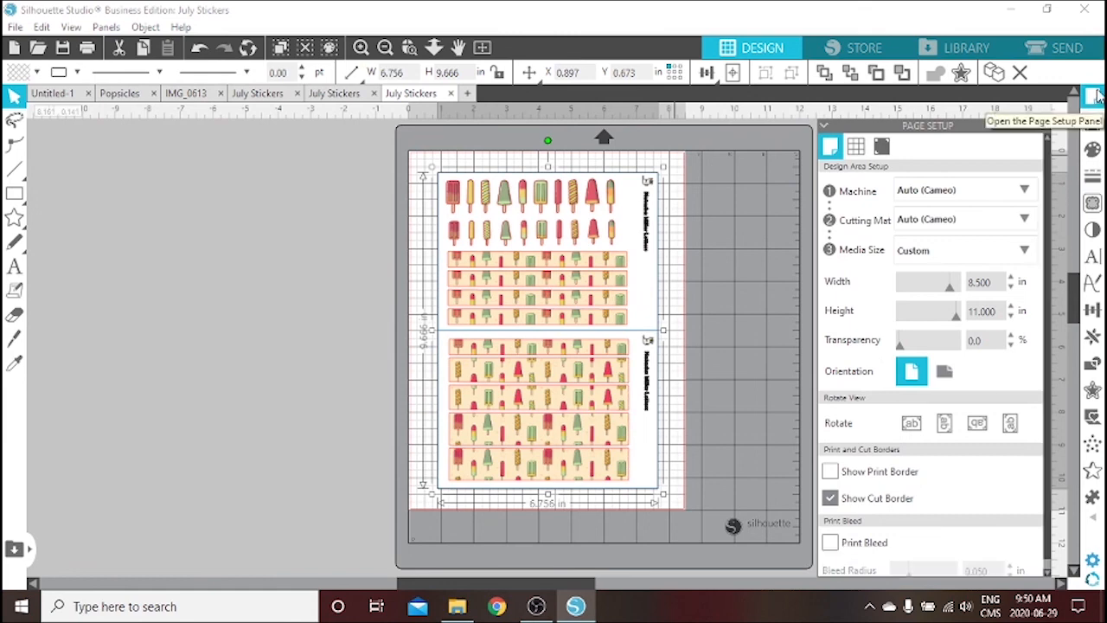
pyautogui.click(880, 149)
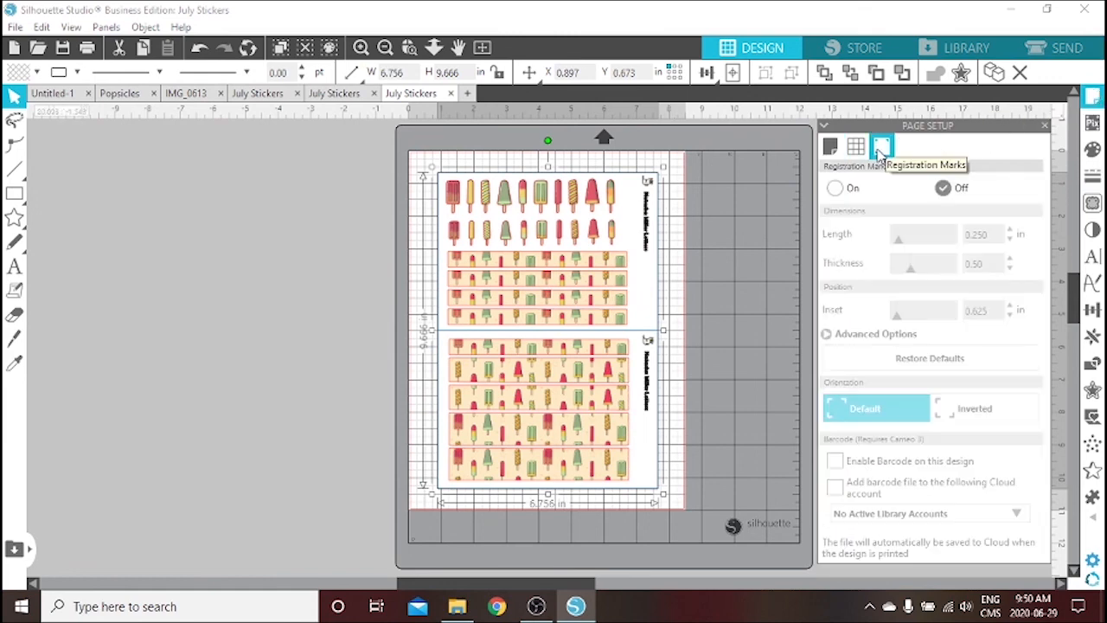
pyautogui.click(835, 189)
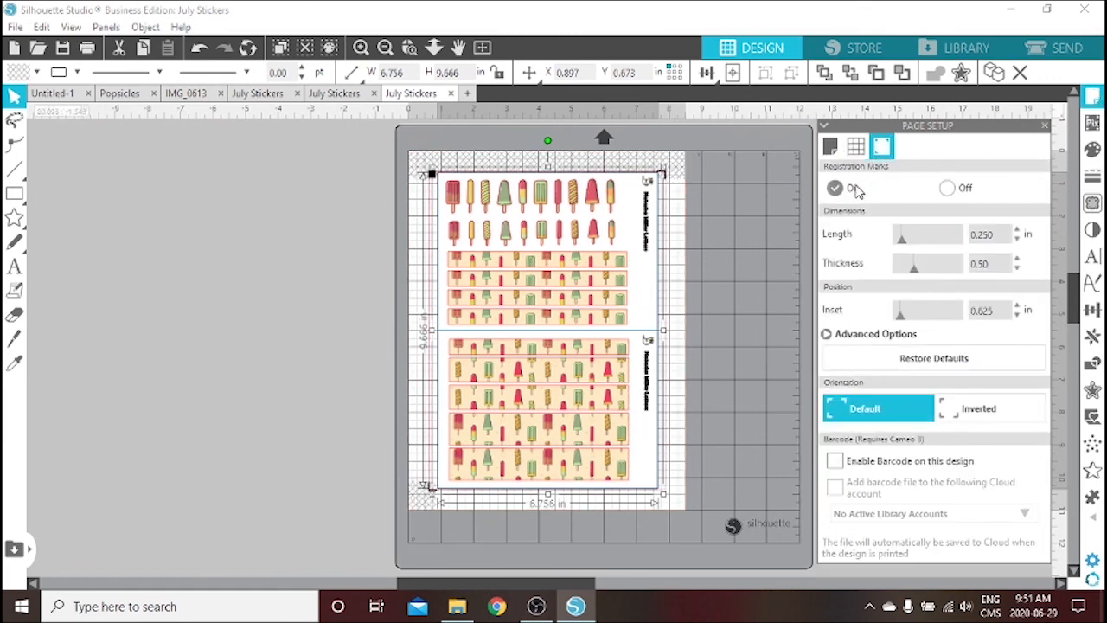
pyautogui.click(71, 27)
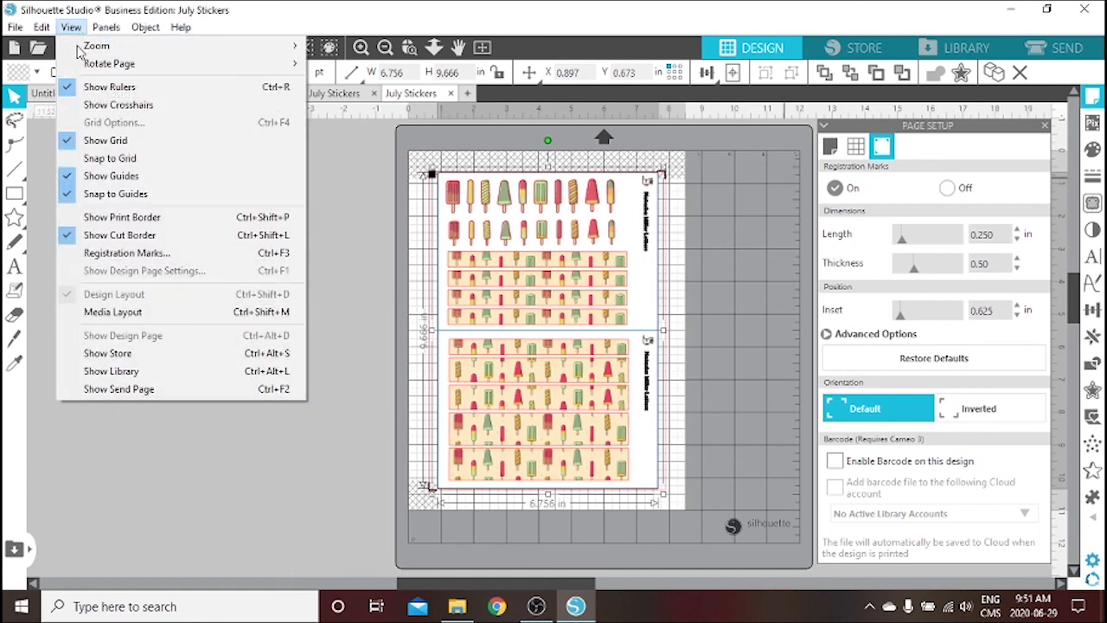
pyautogui.click(90, 255)
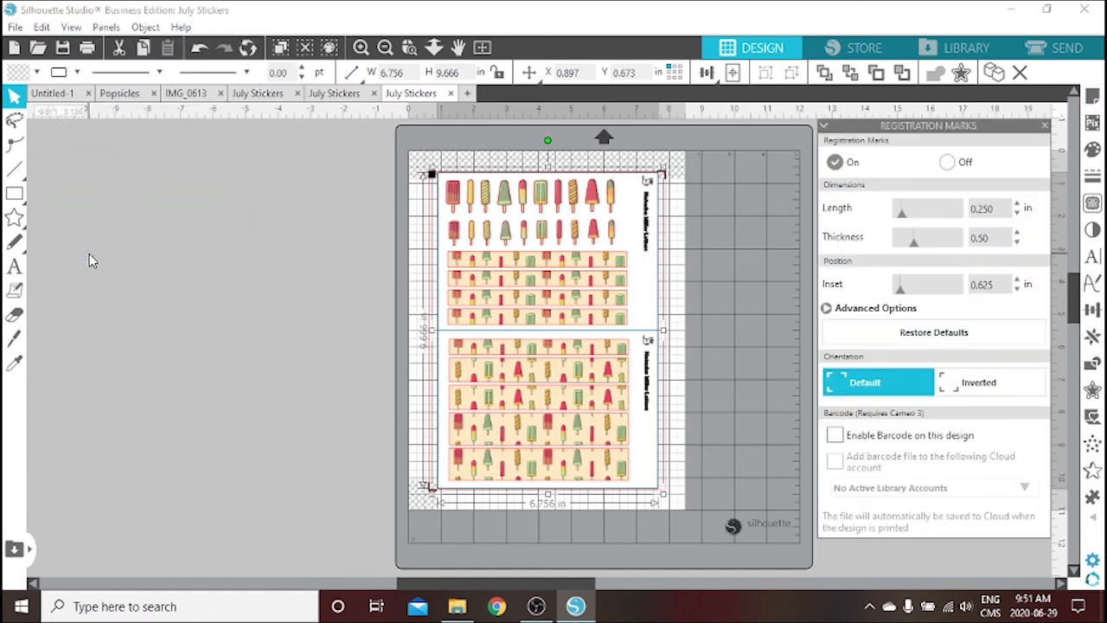